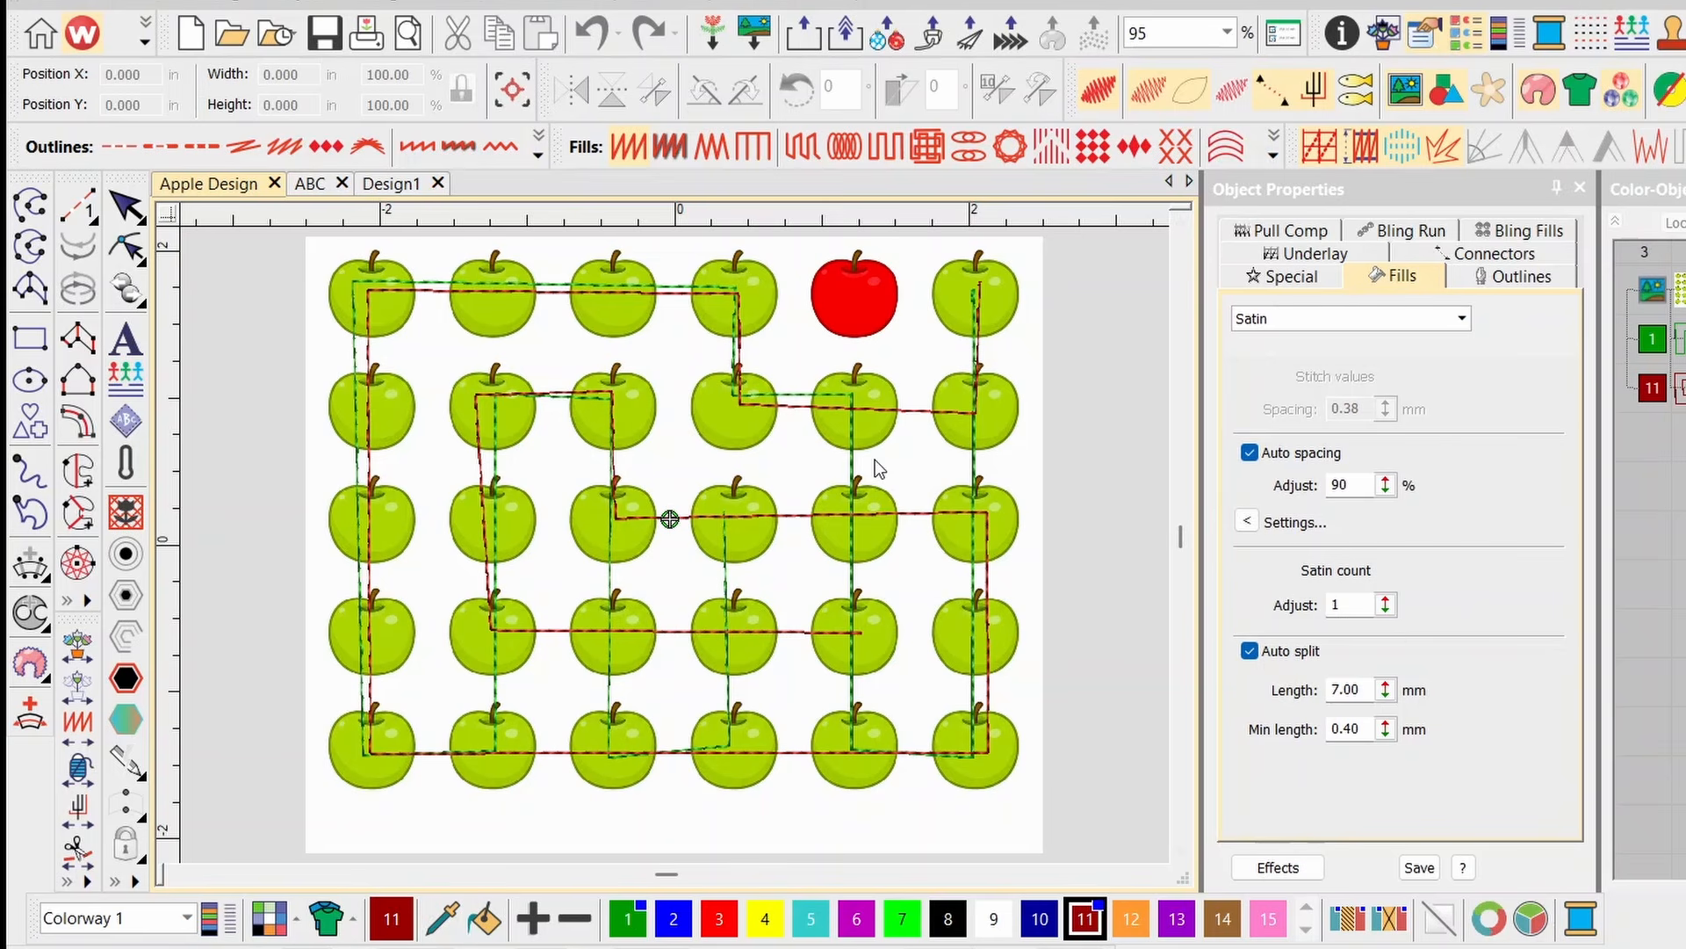
# Examine the apple design's stitch paths with the background picture hidden and shown, switching the stitch display off and on.
pyautogui.press('d')
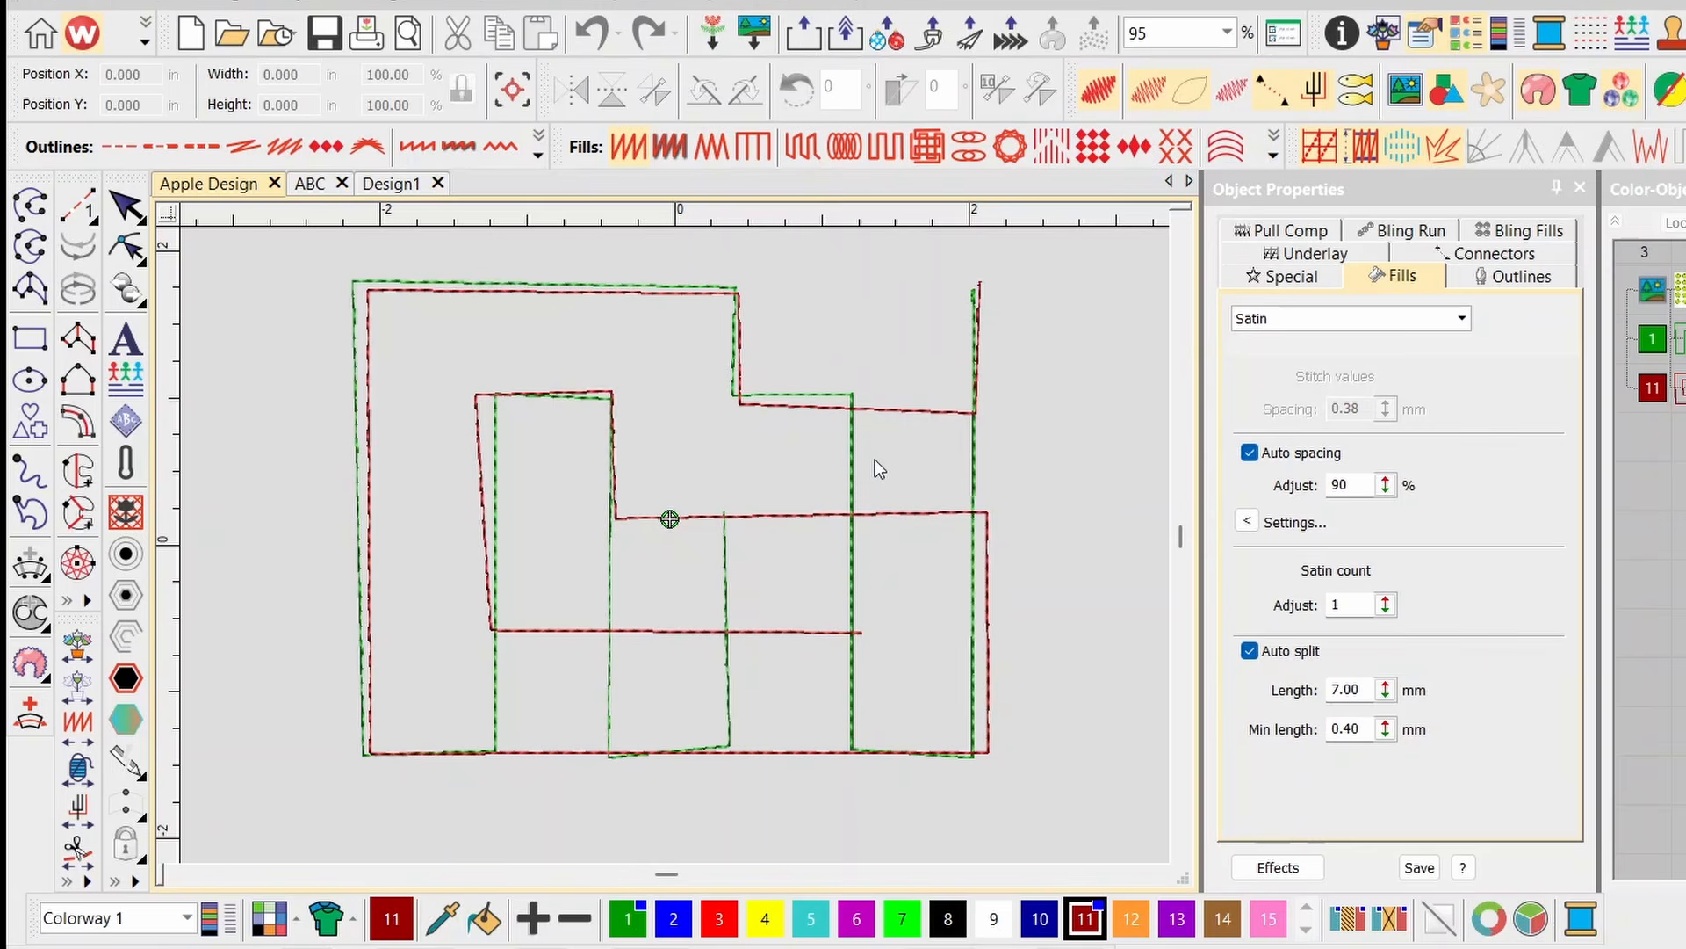
pyautogui.press('d')
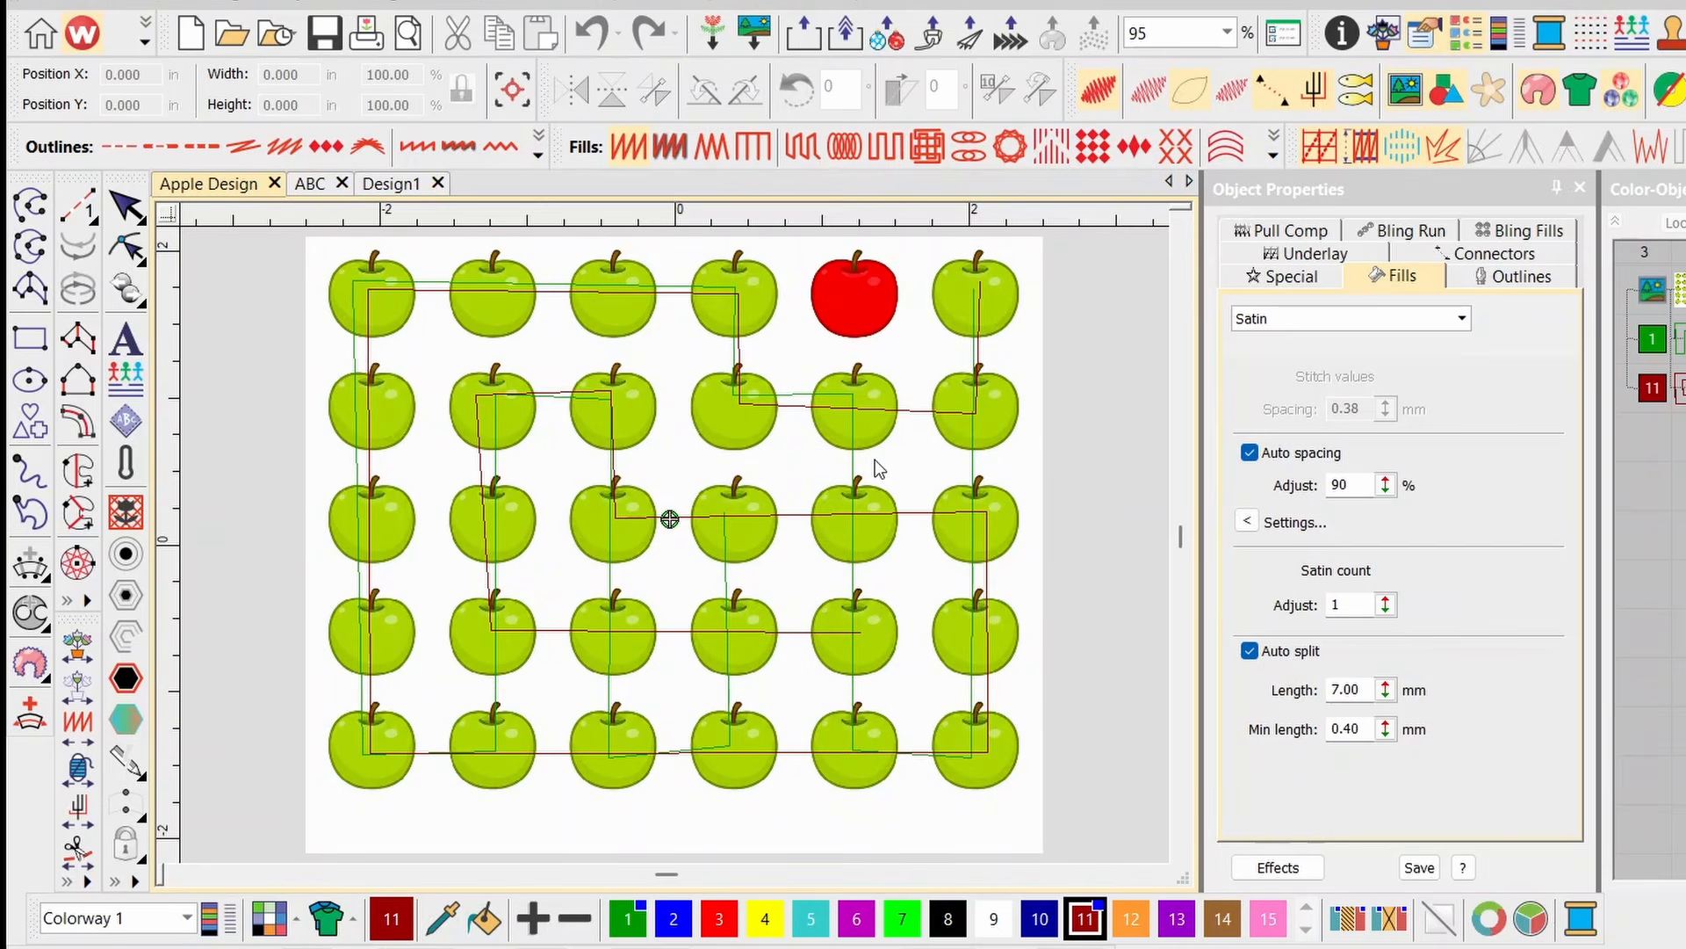
pyautogui.press('s')
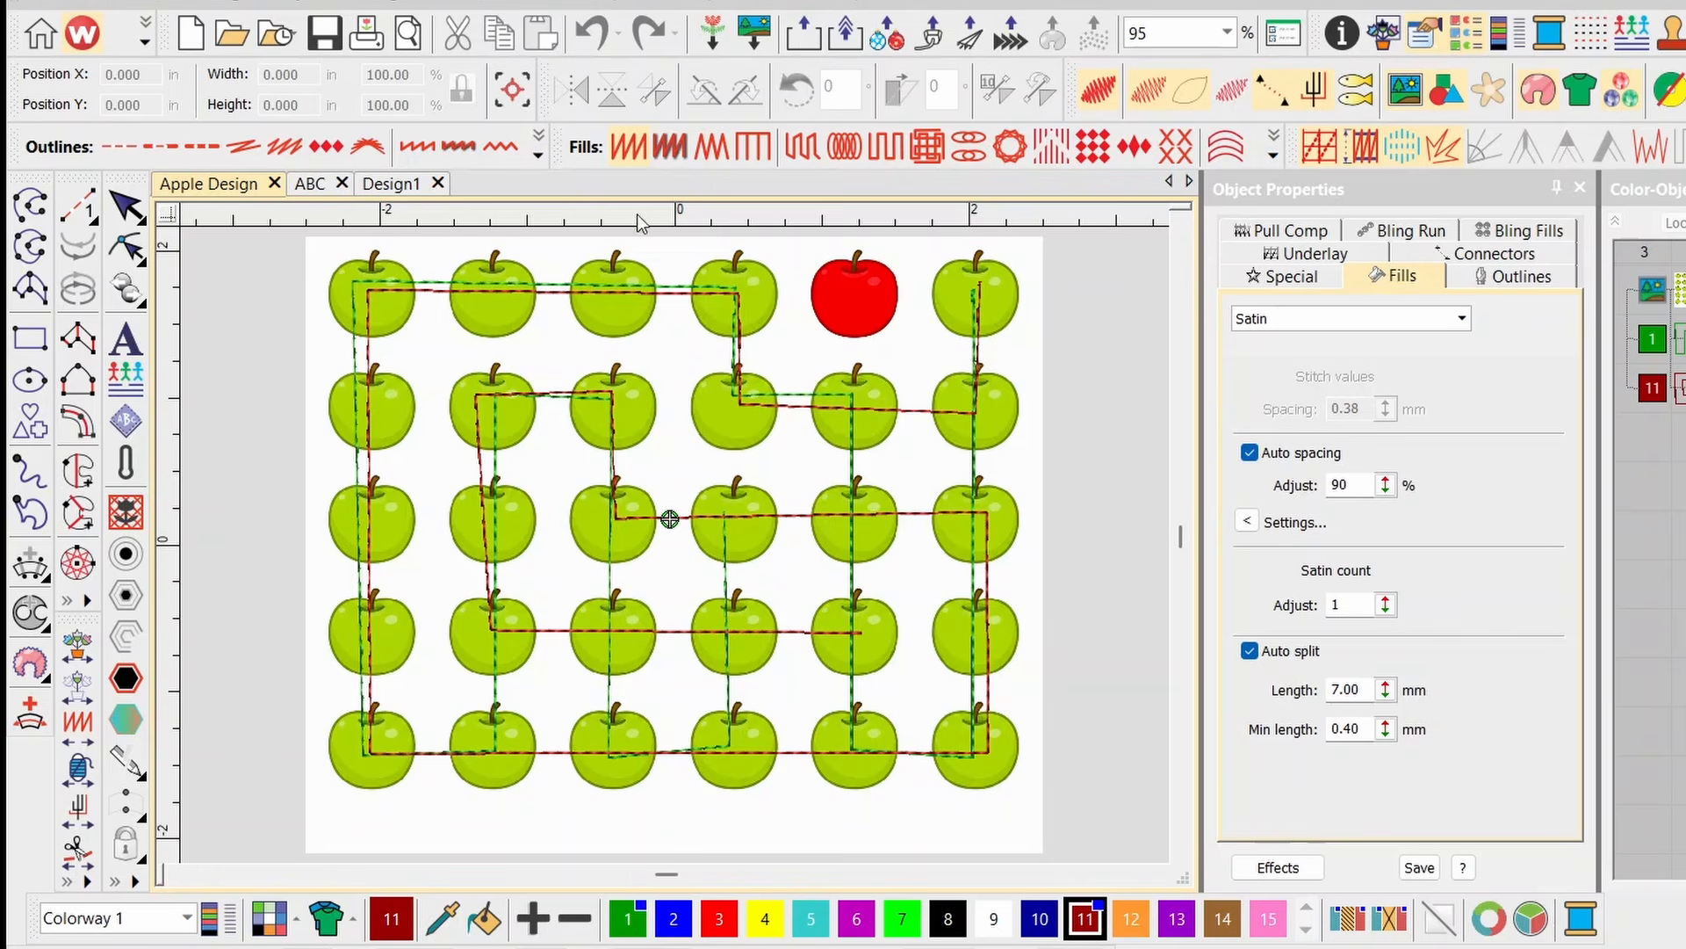
# Switch to the ABC design and compare its small green letters with the background artwork, then examine the large letters' fills and borders.
pyautogui.click(299, 188)
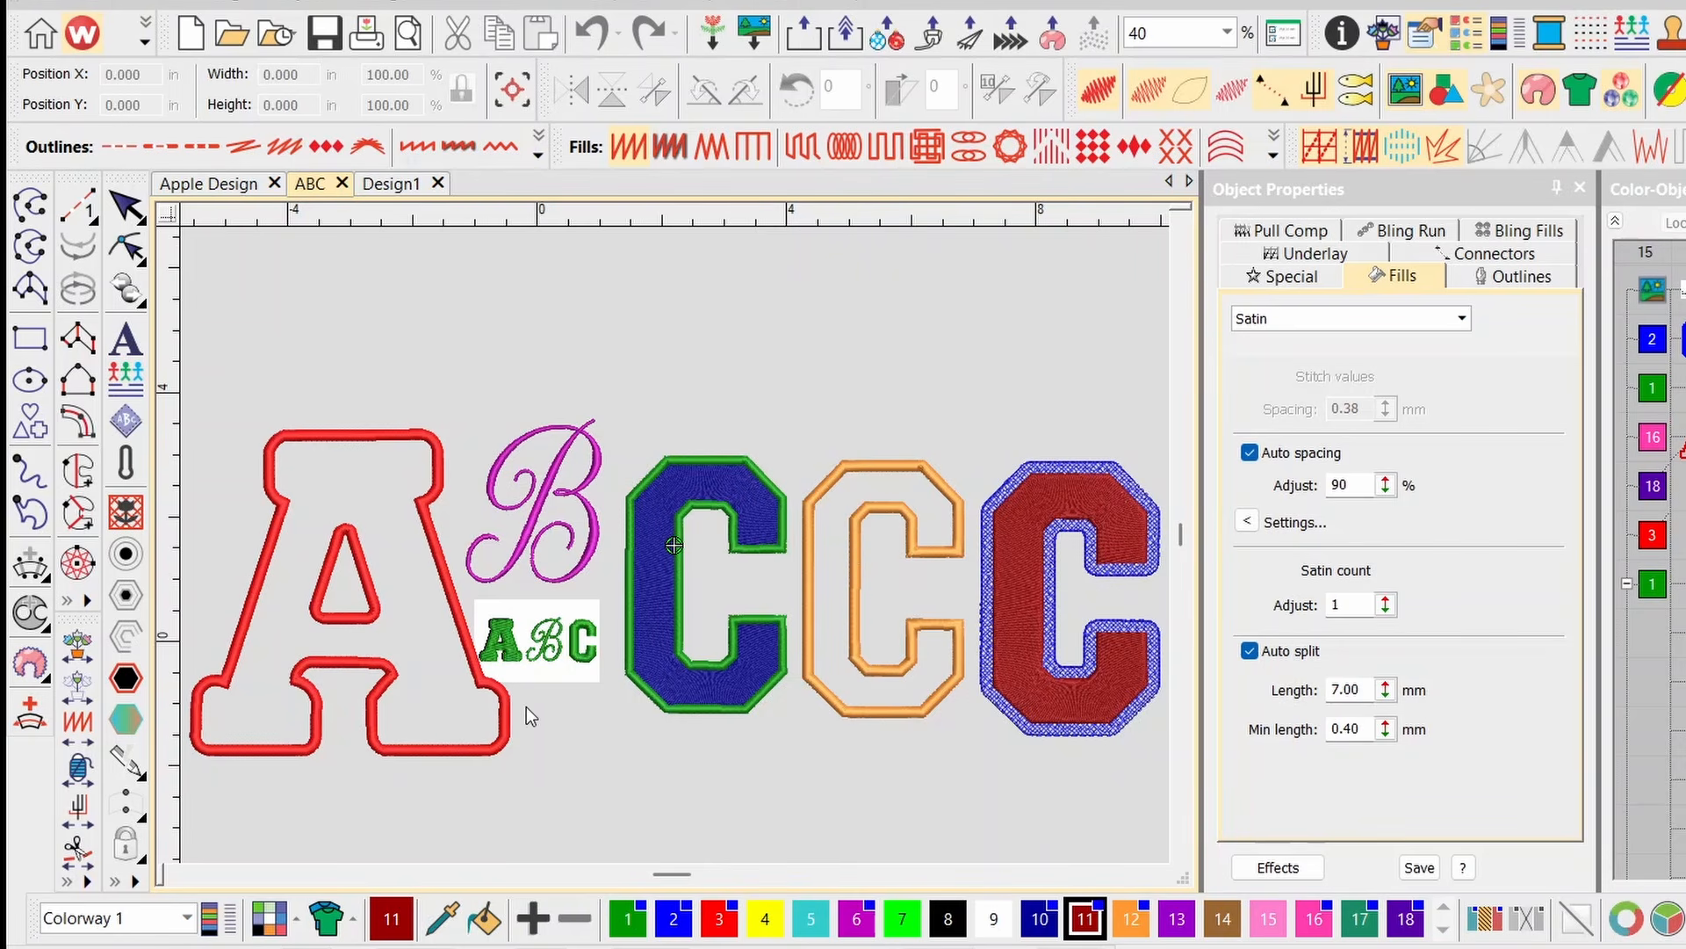
pyautogui.scroll(4, 525, 706)
pyautogui.scroll(1, 676, 546)
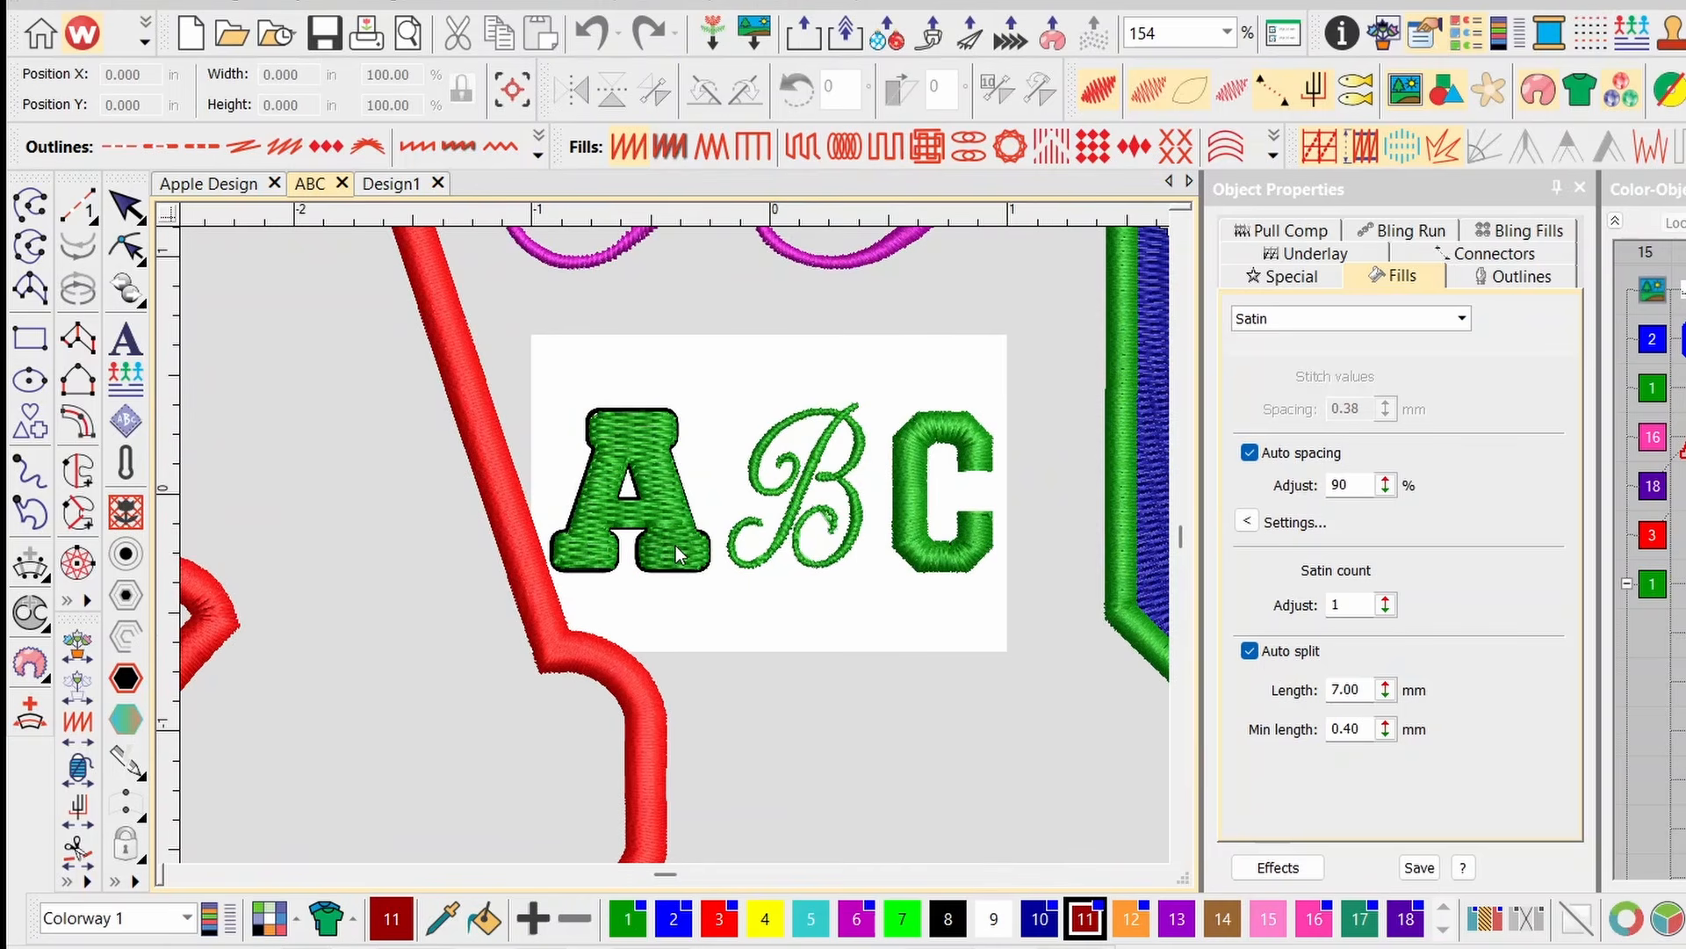
pyautogui.press('s')
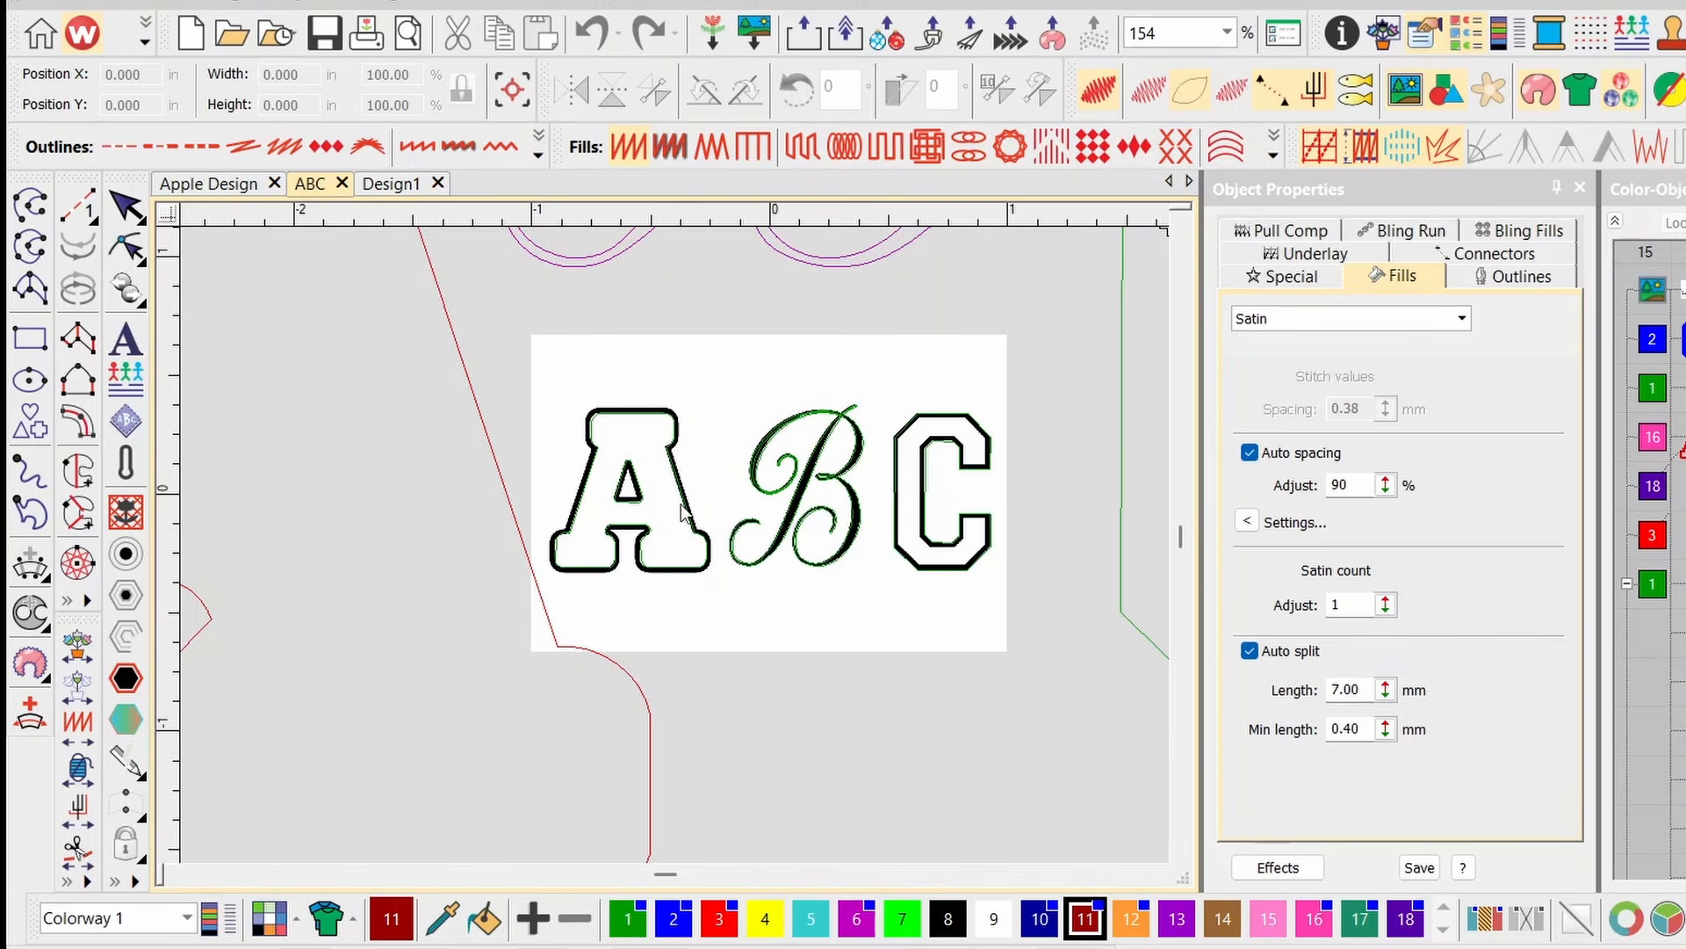
pyautogui.press('s')
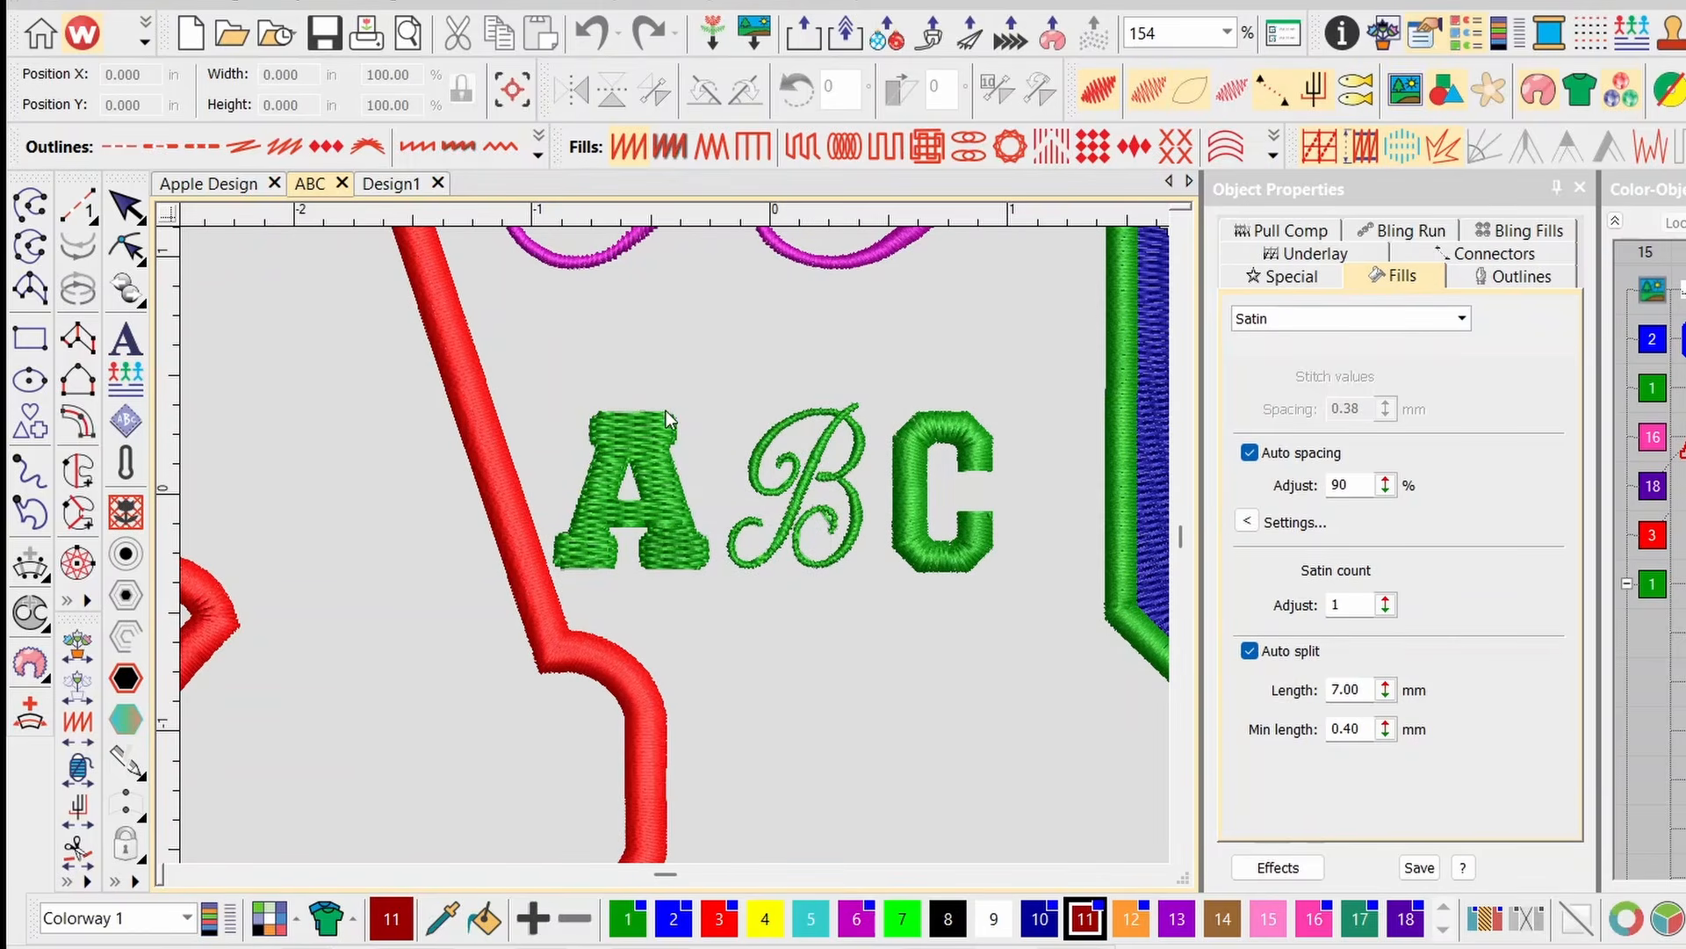
pyautogui.scroll(-4, 675, 545)
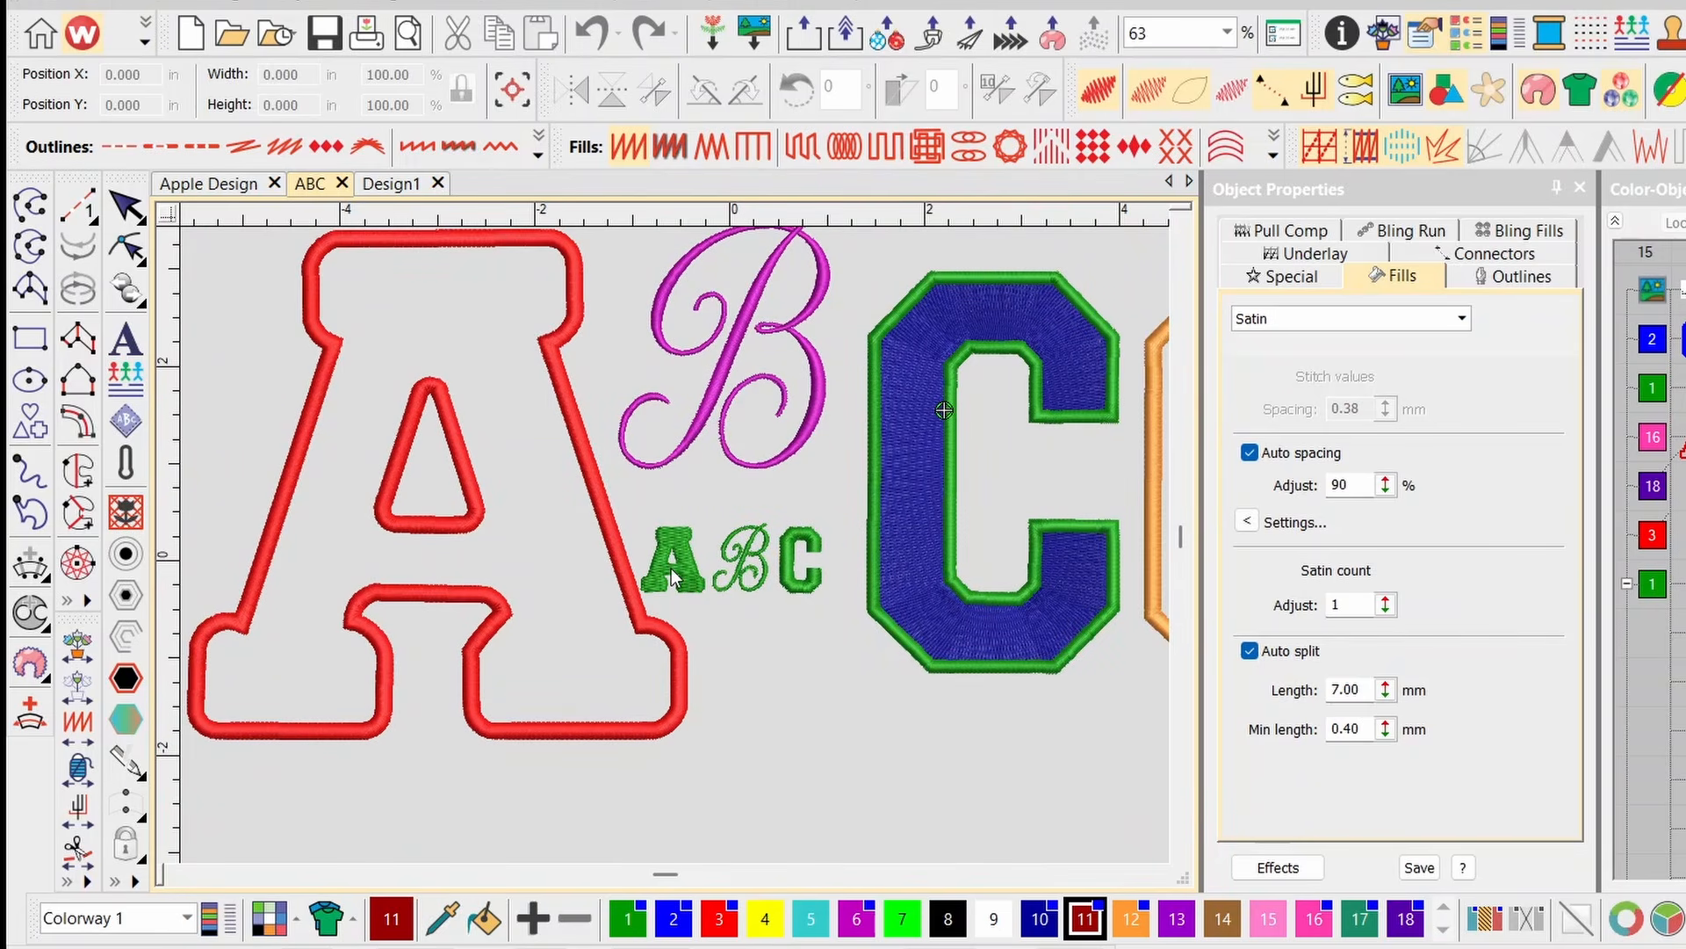
pyautogui.scroll(-1, 677, 575)
pyautogui.scroll(-1, 929, 479)
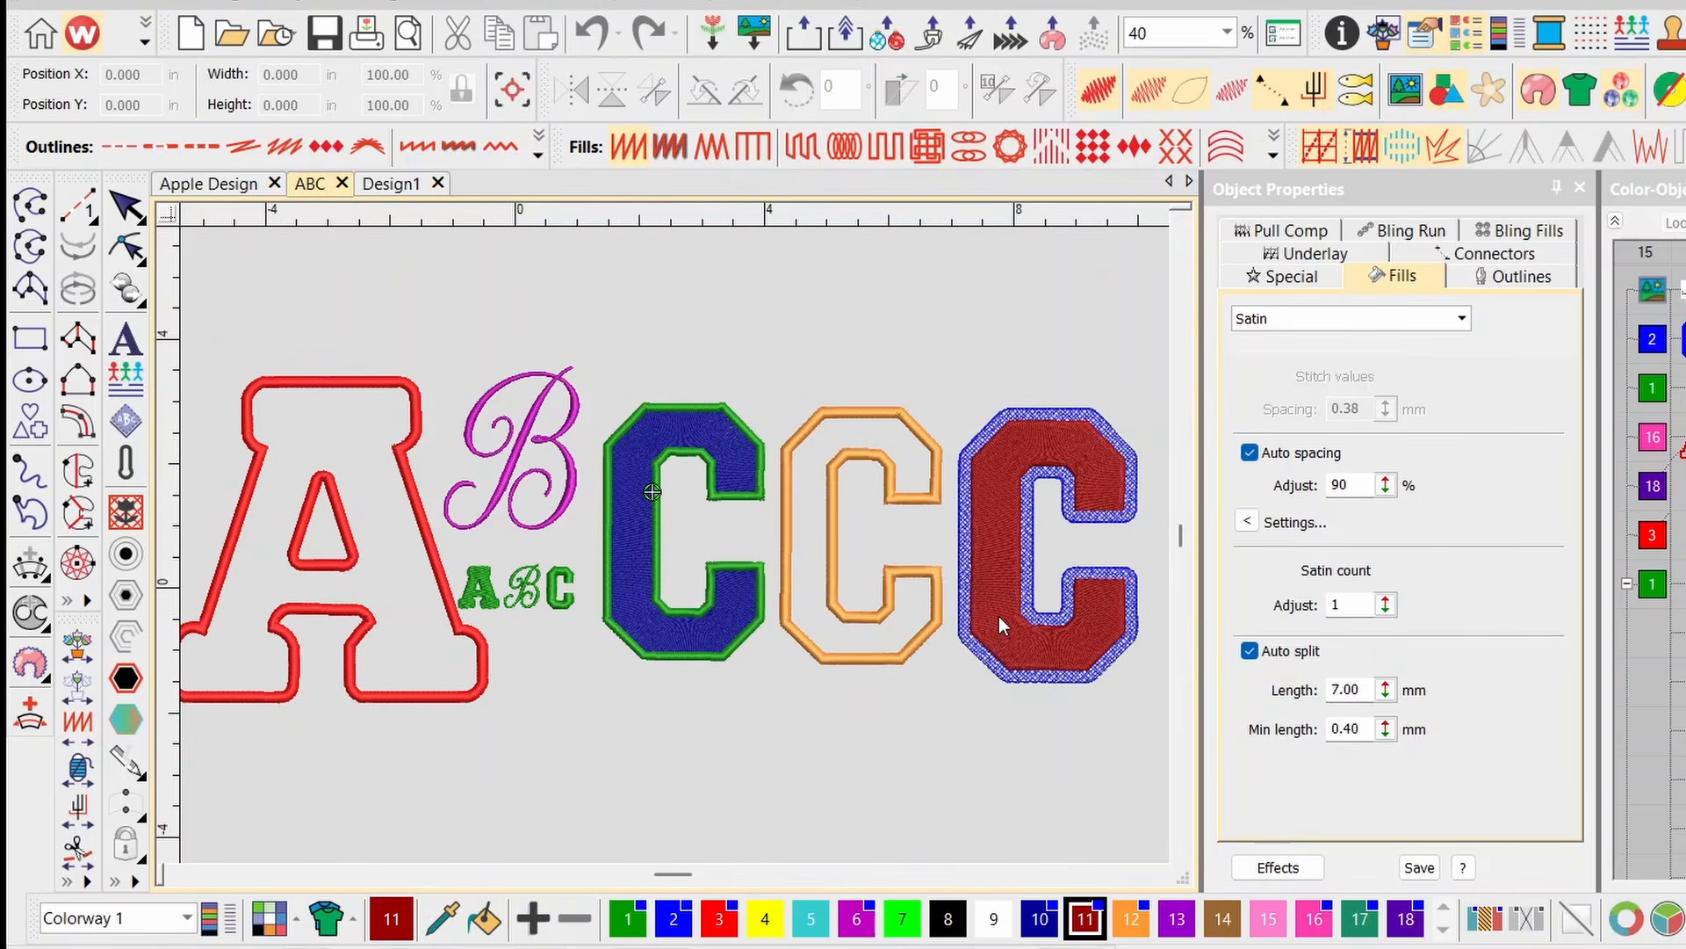
pyautogui.scroll(1, 998, 615)
pyautogui.scroll(-1, 677, 545)
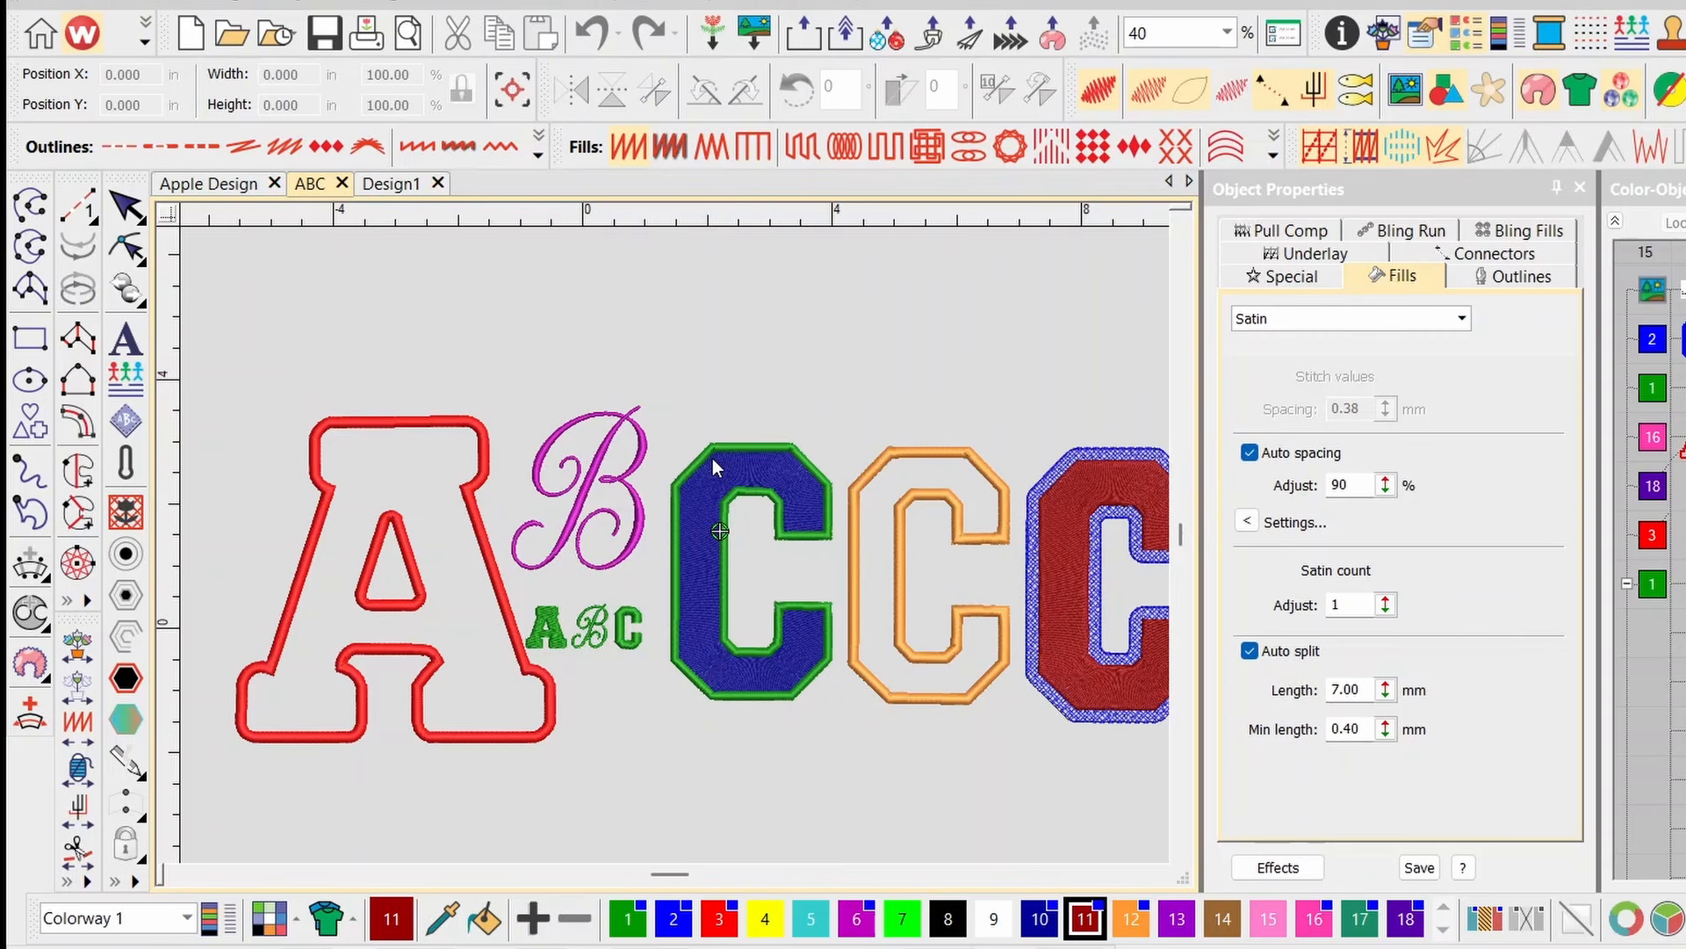
# In Design1, digitize a closed outer outline around the bold uppercase D with Complex Turning, following the artwork's edge.
pyautogui.click(386, 186)
pyautogui.click(711, 397)
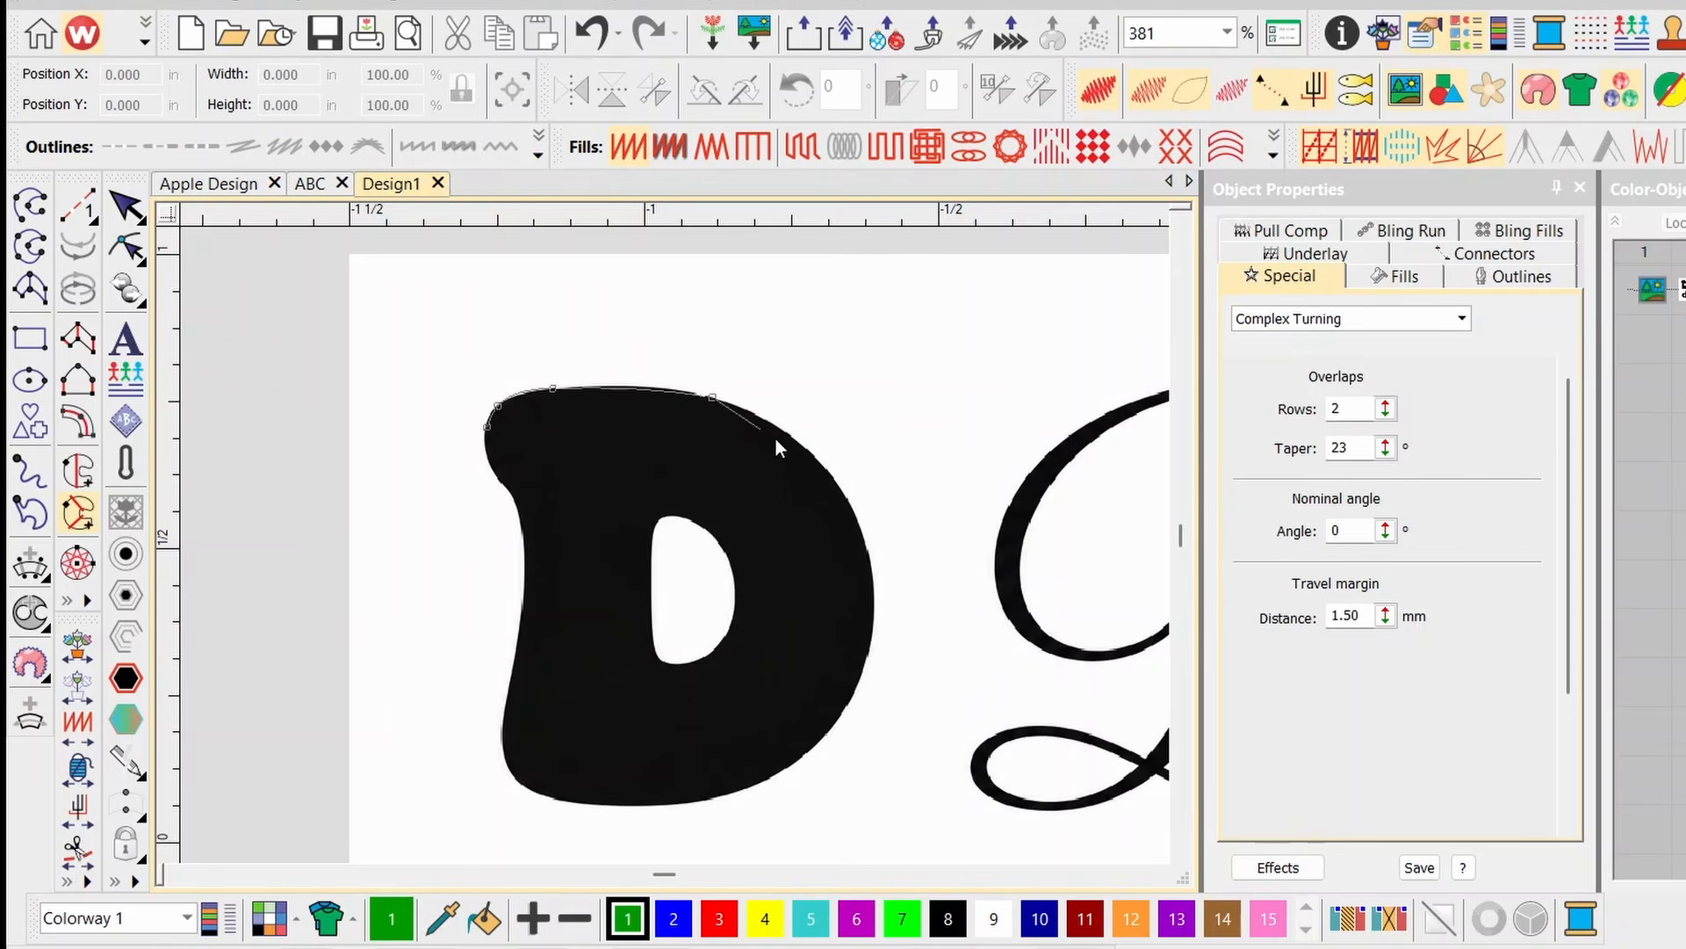
pyautogui.click(857, 519)
pyautogui.click(866, 669)
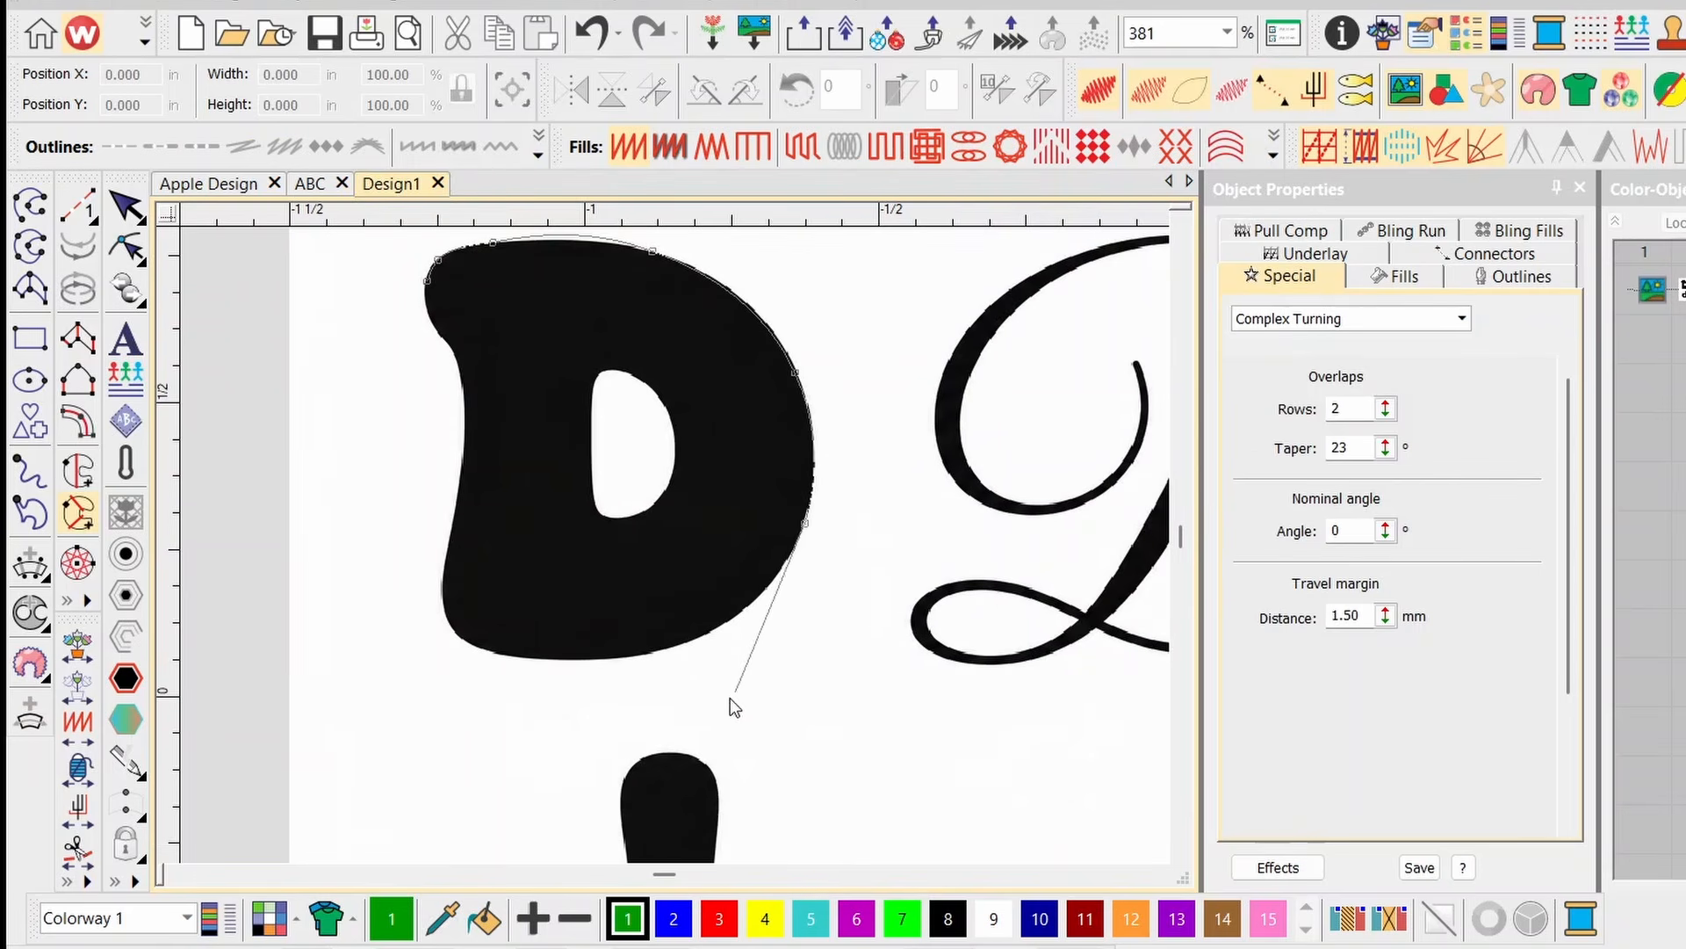
pyautogui.click(715, 628)
pyautogui.click(594, 656)
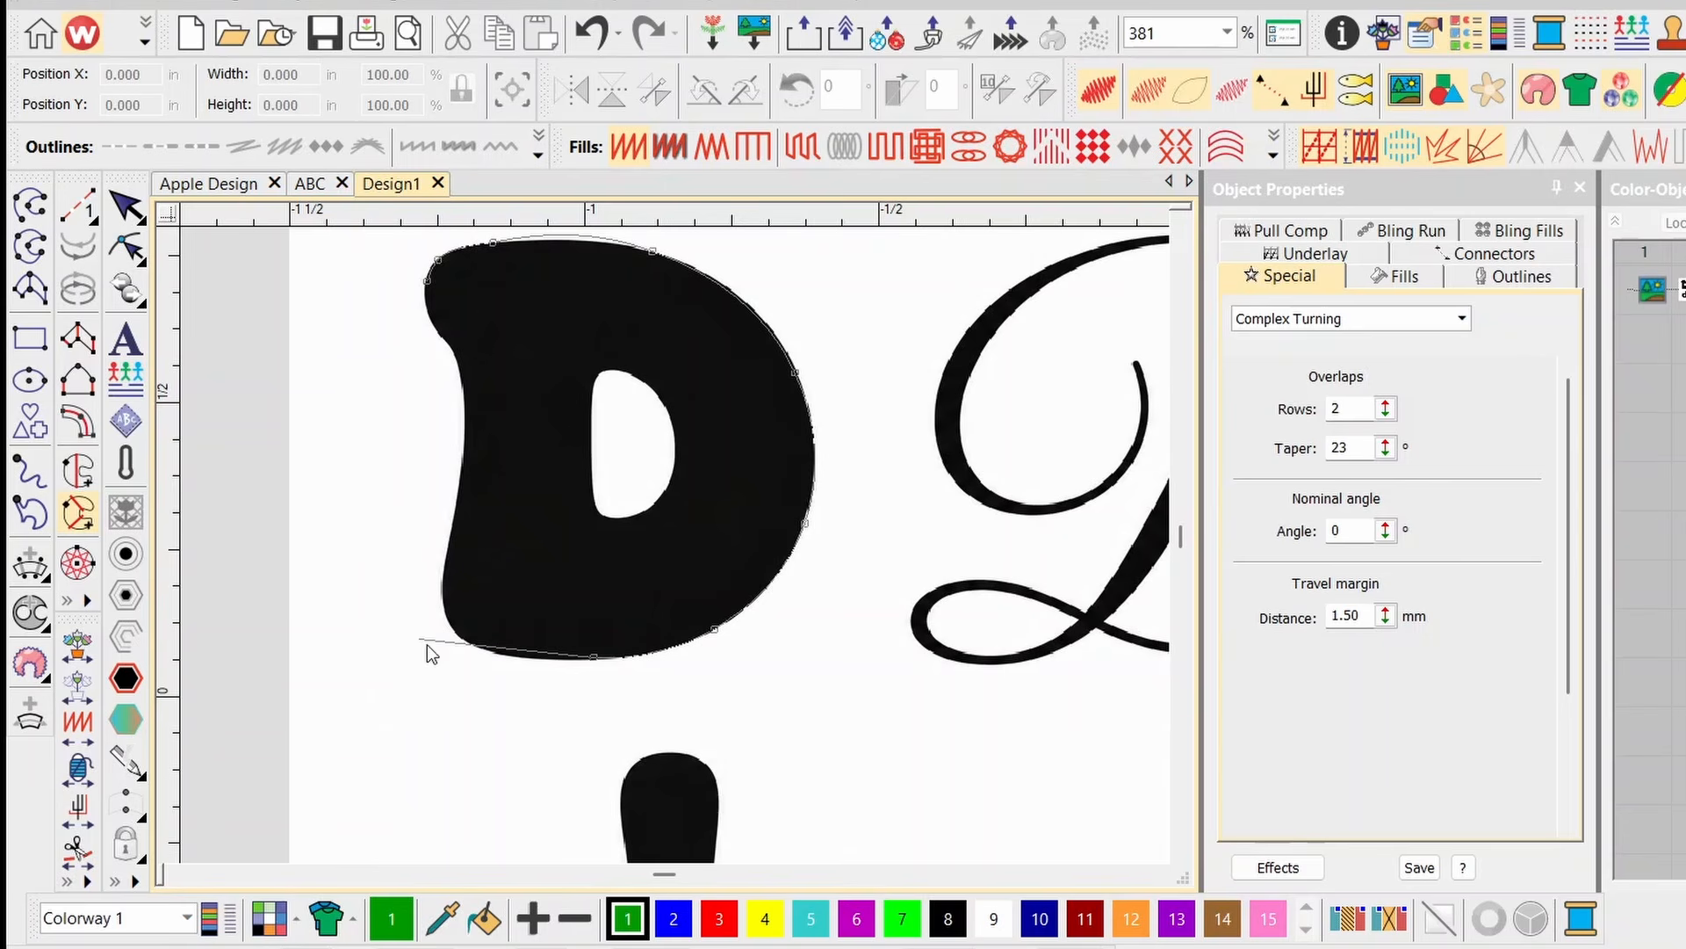
pyautogui.click(486, 650)
pyautogui.click(446, 619)
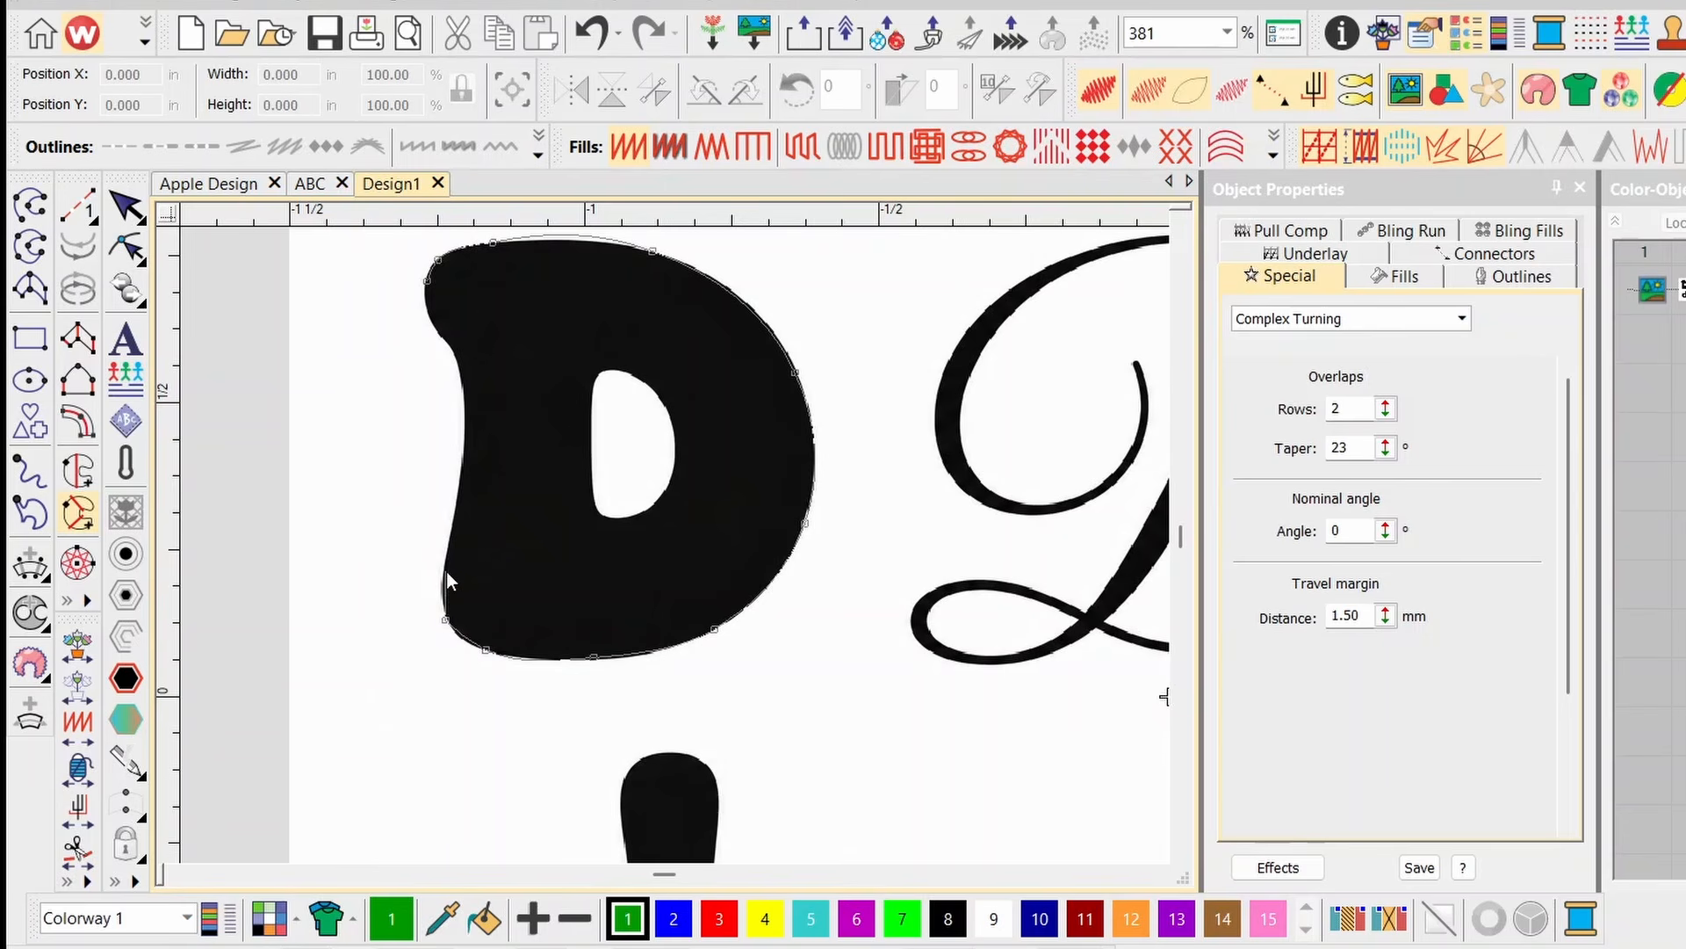
pyautogui.click(441, 569)
pyautogui.click(457, 479)
pyautogui.click(466, 396)
pyautogui.click(446, 341)
pyautogui.click(421, 301)
pyautogui.press('Return')
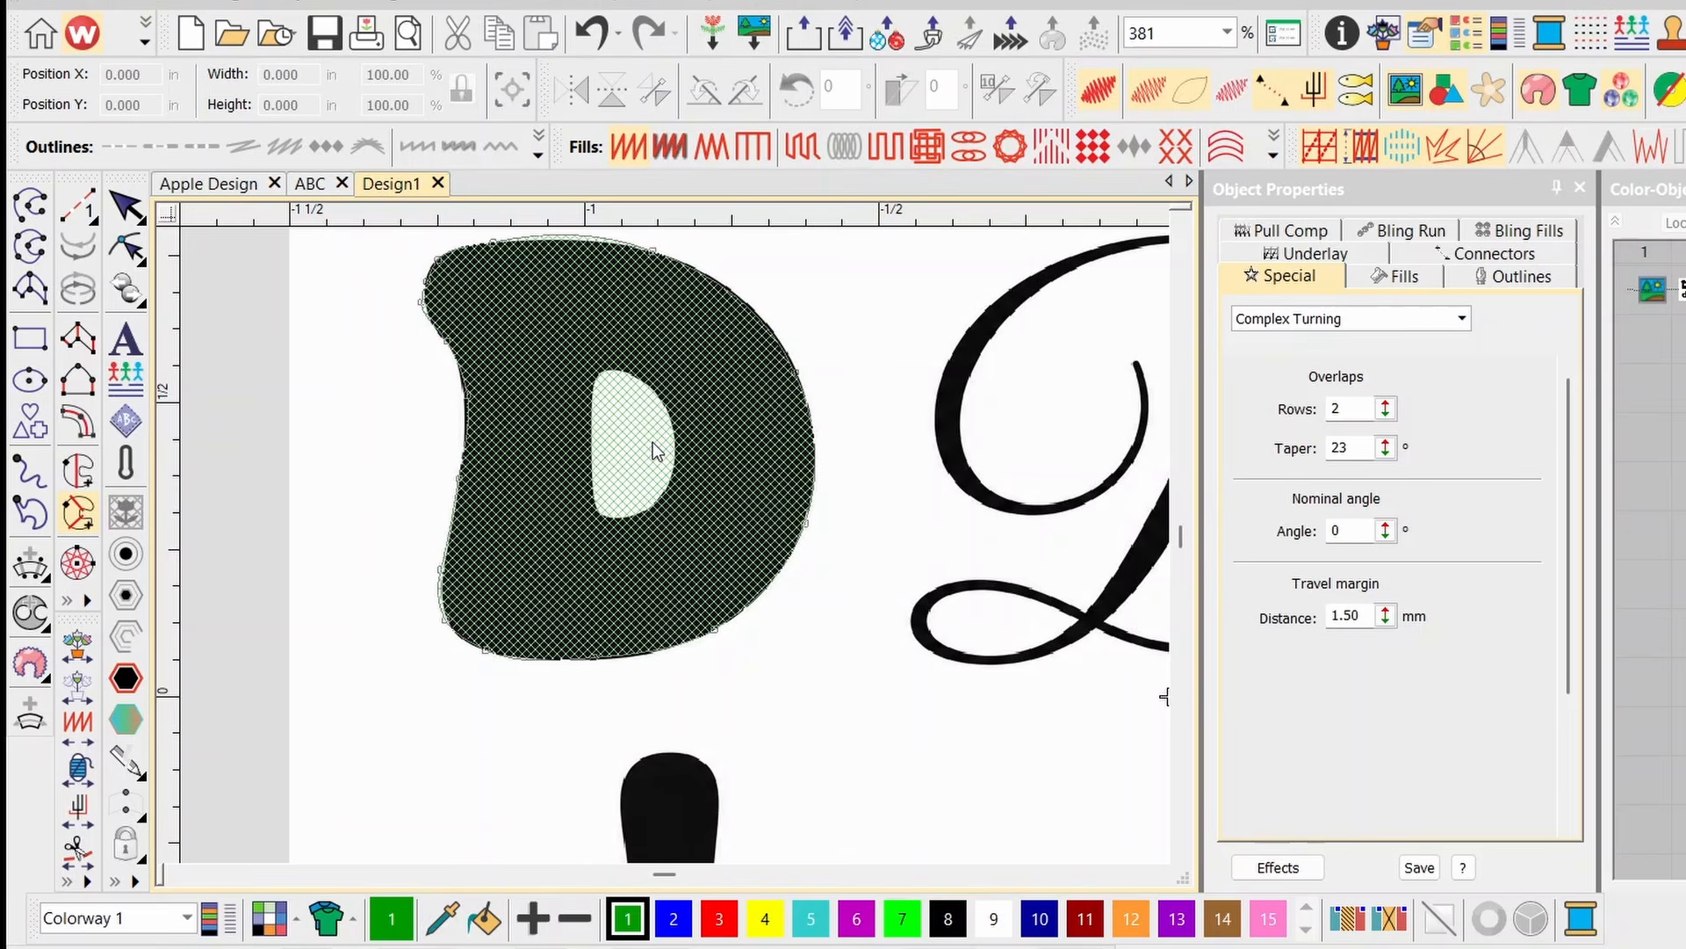
# Digitize the closed inner boundary of the bold D along its white opening to cut out the hole.
pyautogui.scroll(2, 676, 546)
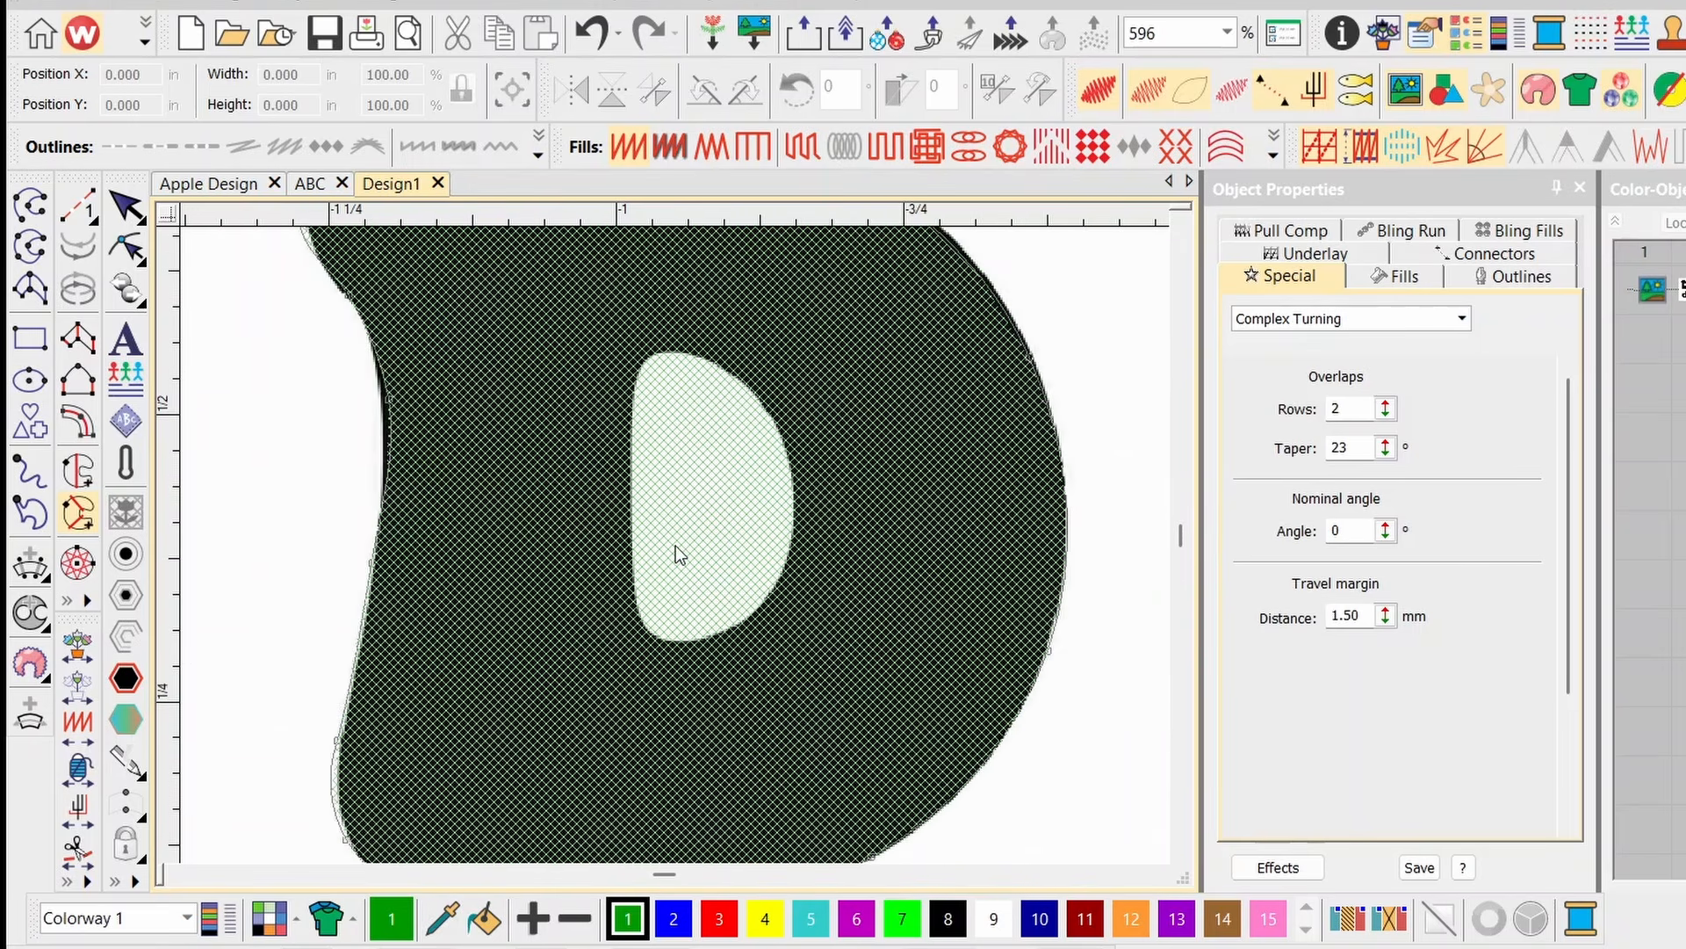
pyautogui.scroll(1, 676, 546)
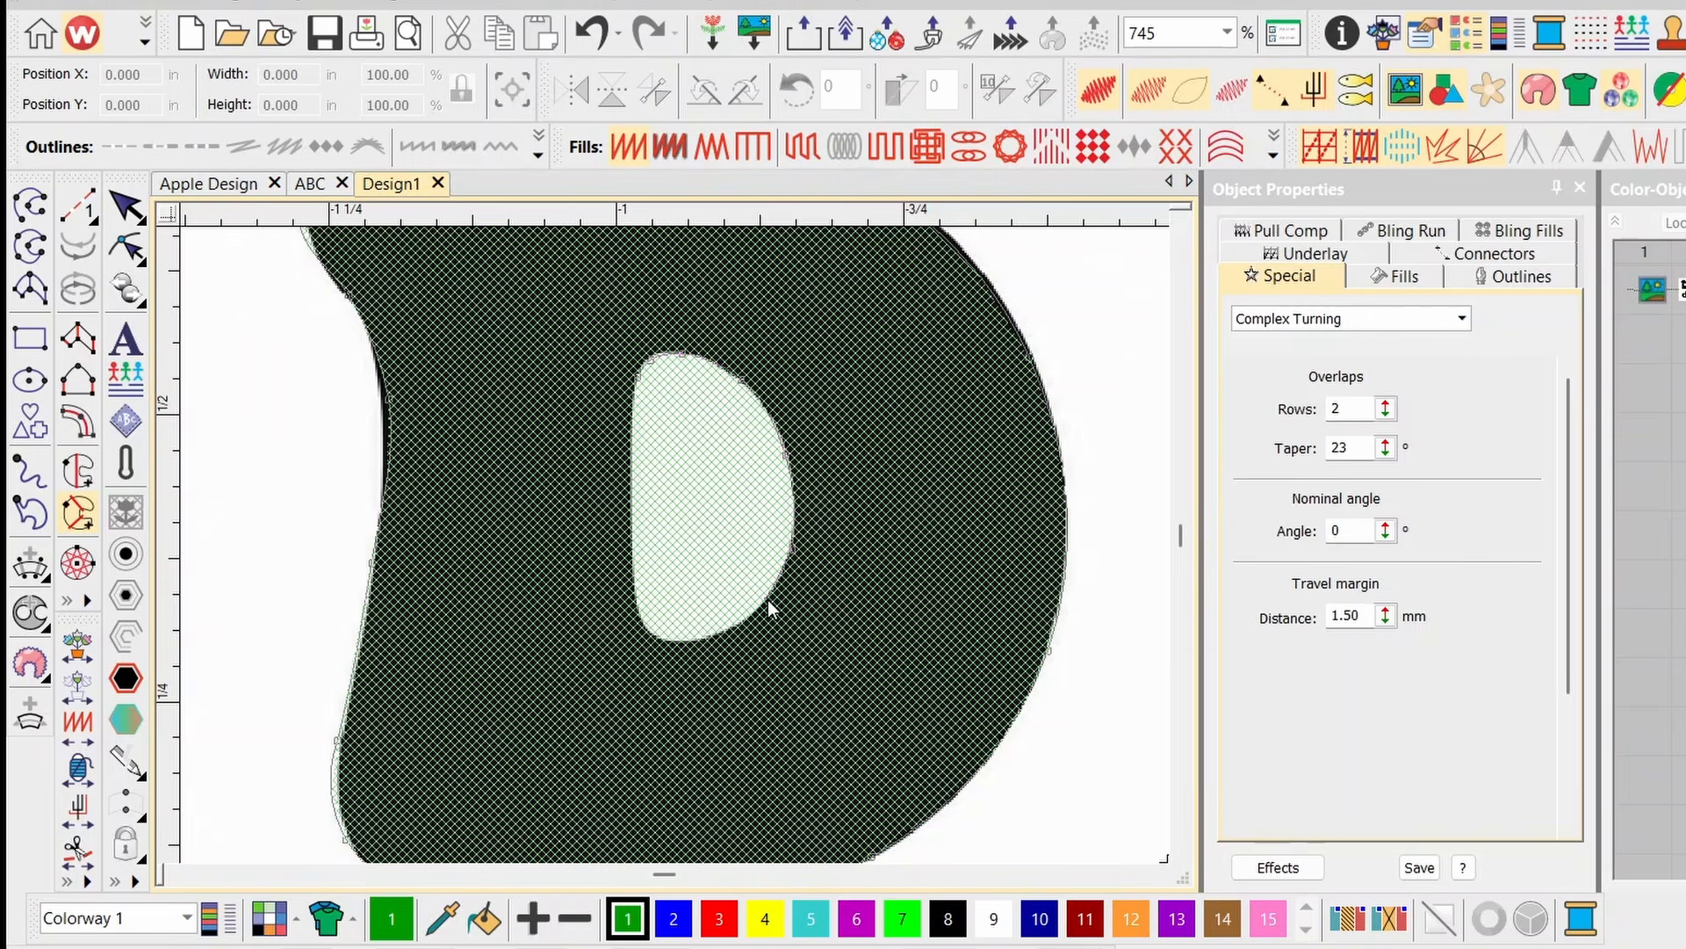
pyautogui.click(661, 631)
pyautogui.rightClick(636, 614)
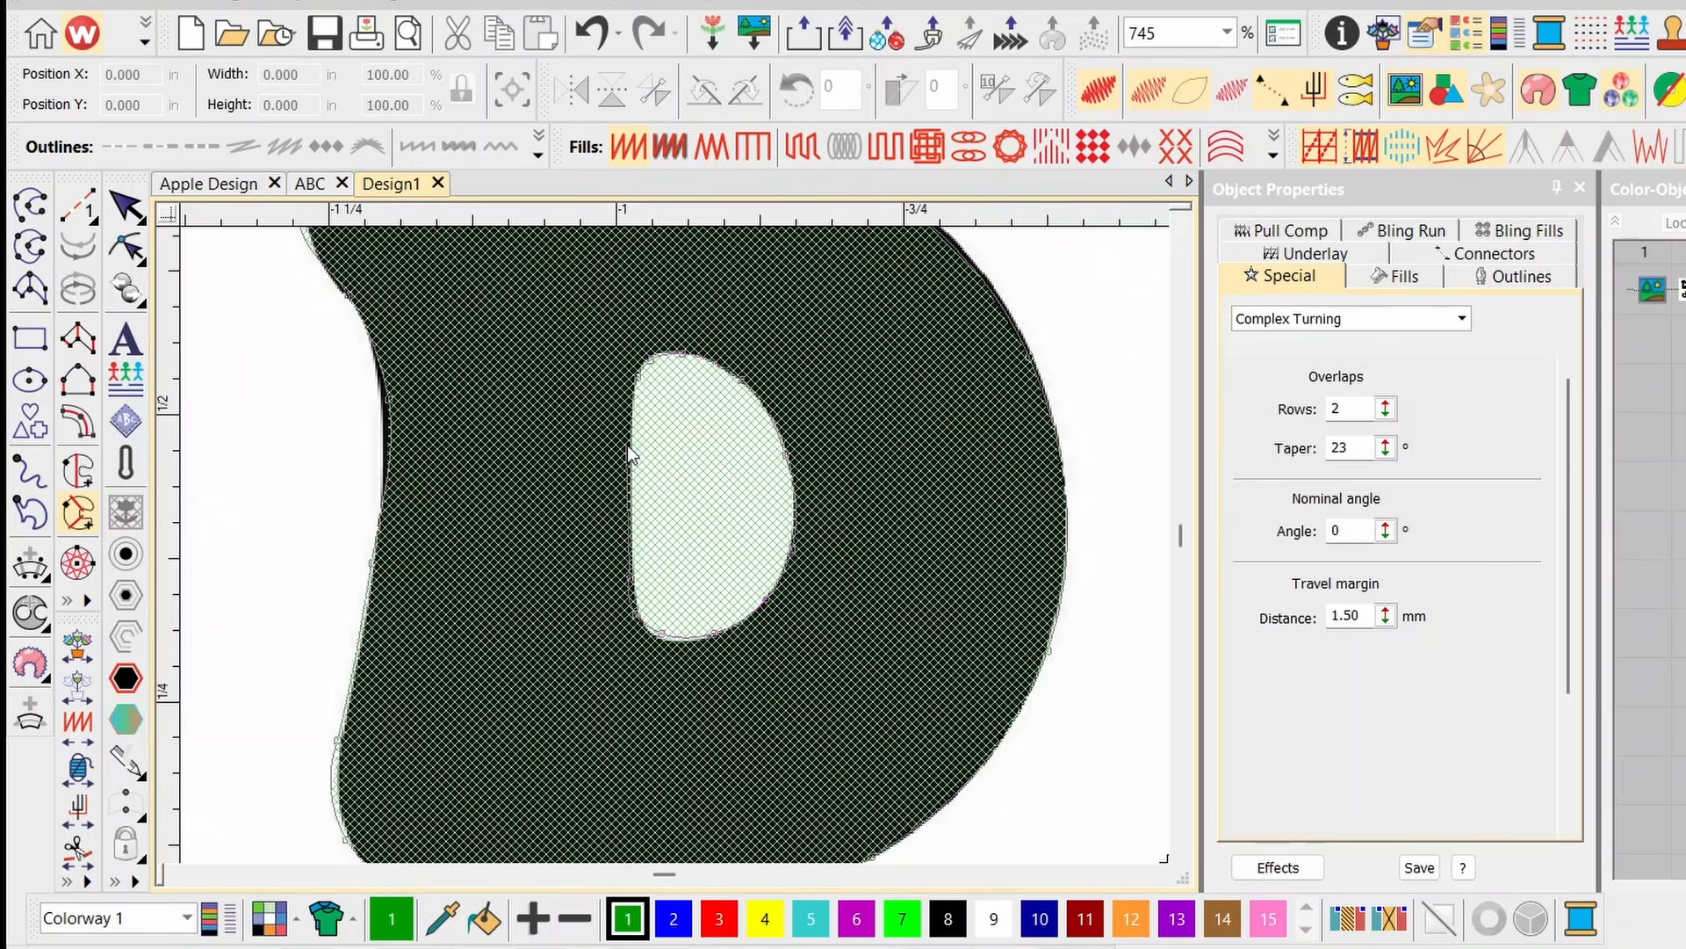
pyautogui.press('Return')
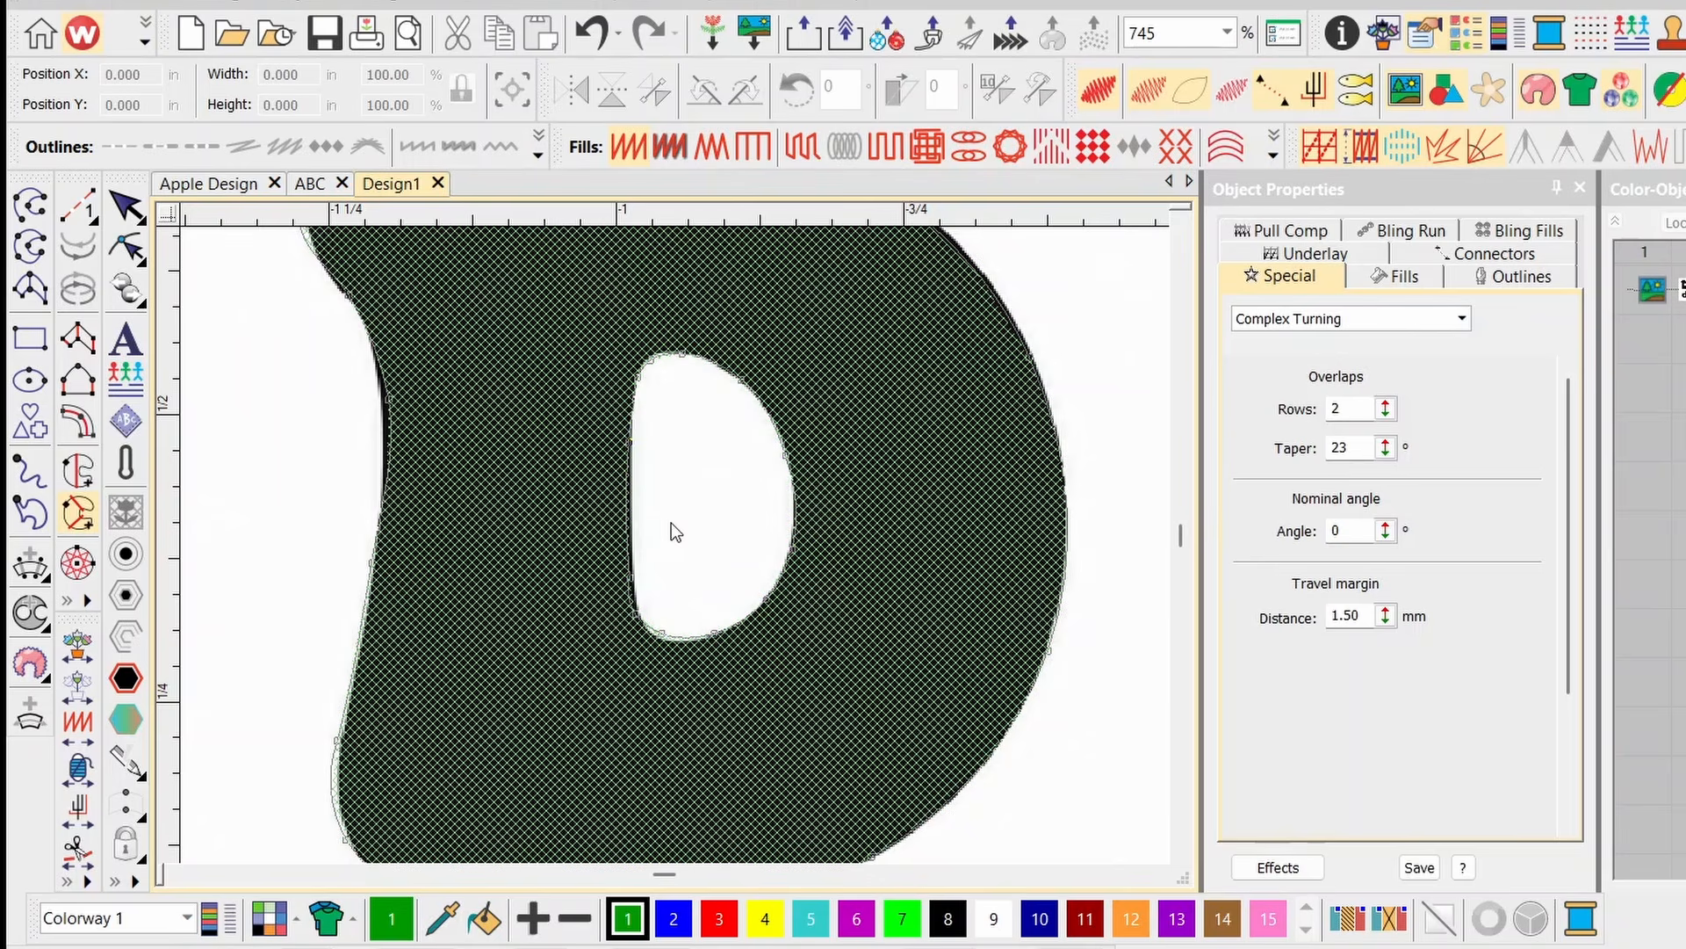
# Draw the bold D's stitch angle line across the whole letter at about 18° and generate the stitches.
pyautogui.scroll(-1, 671, 614)
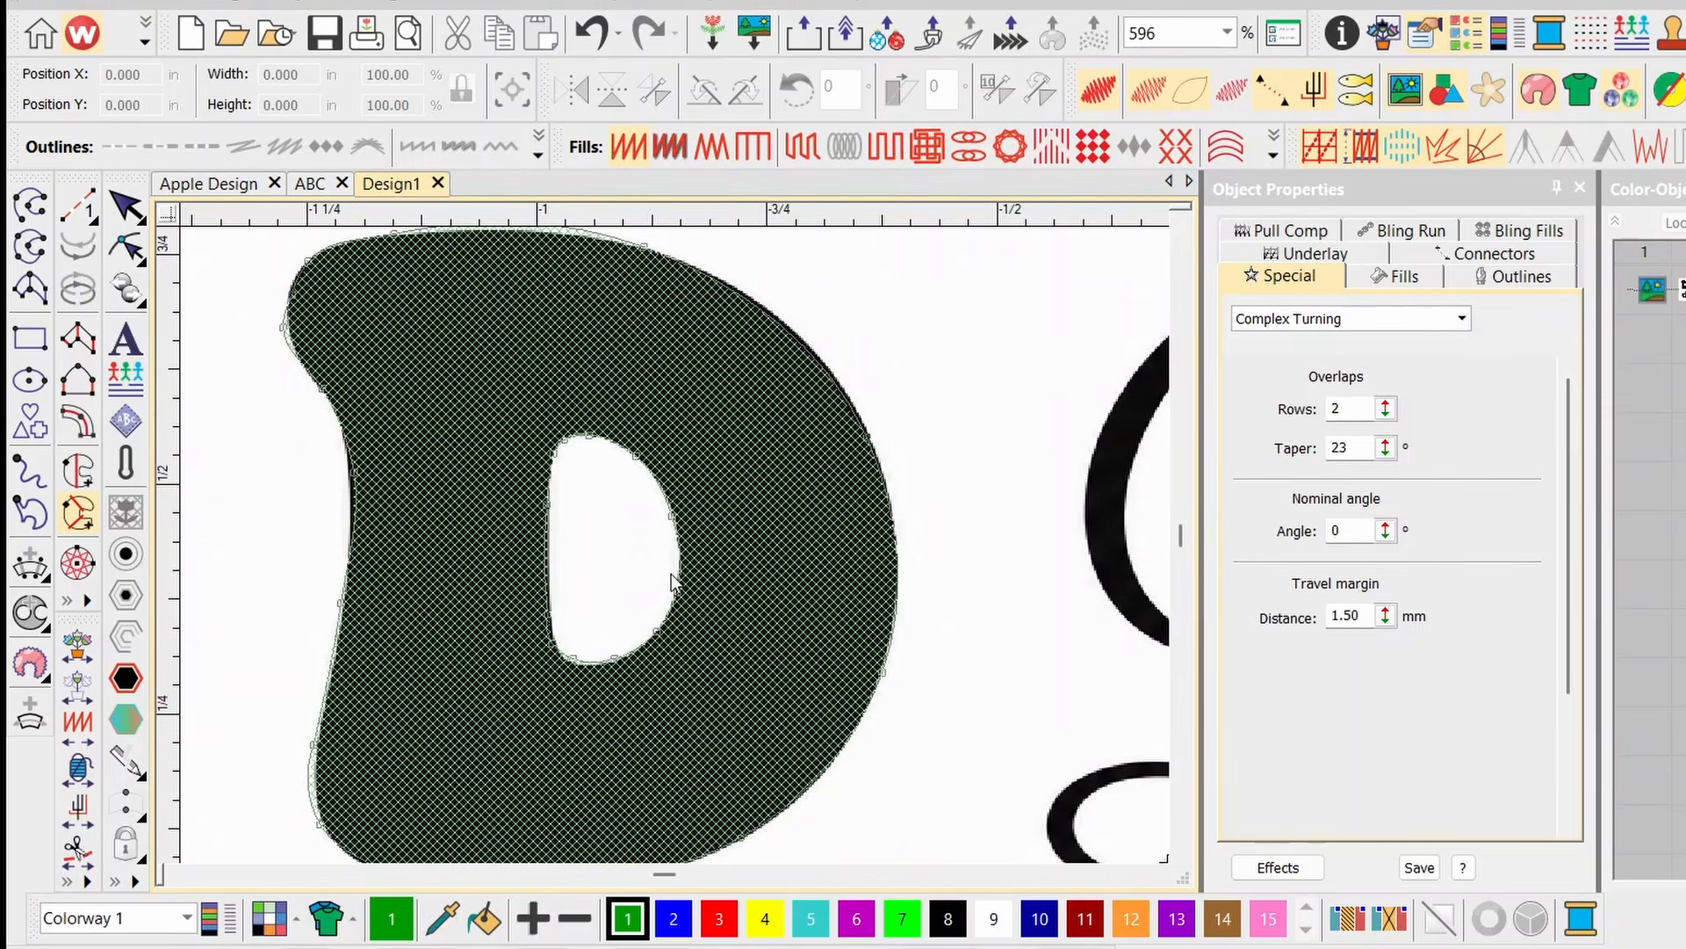
pyautogui.scroll(-1, 661, 562)
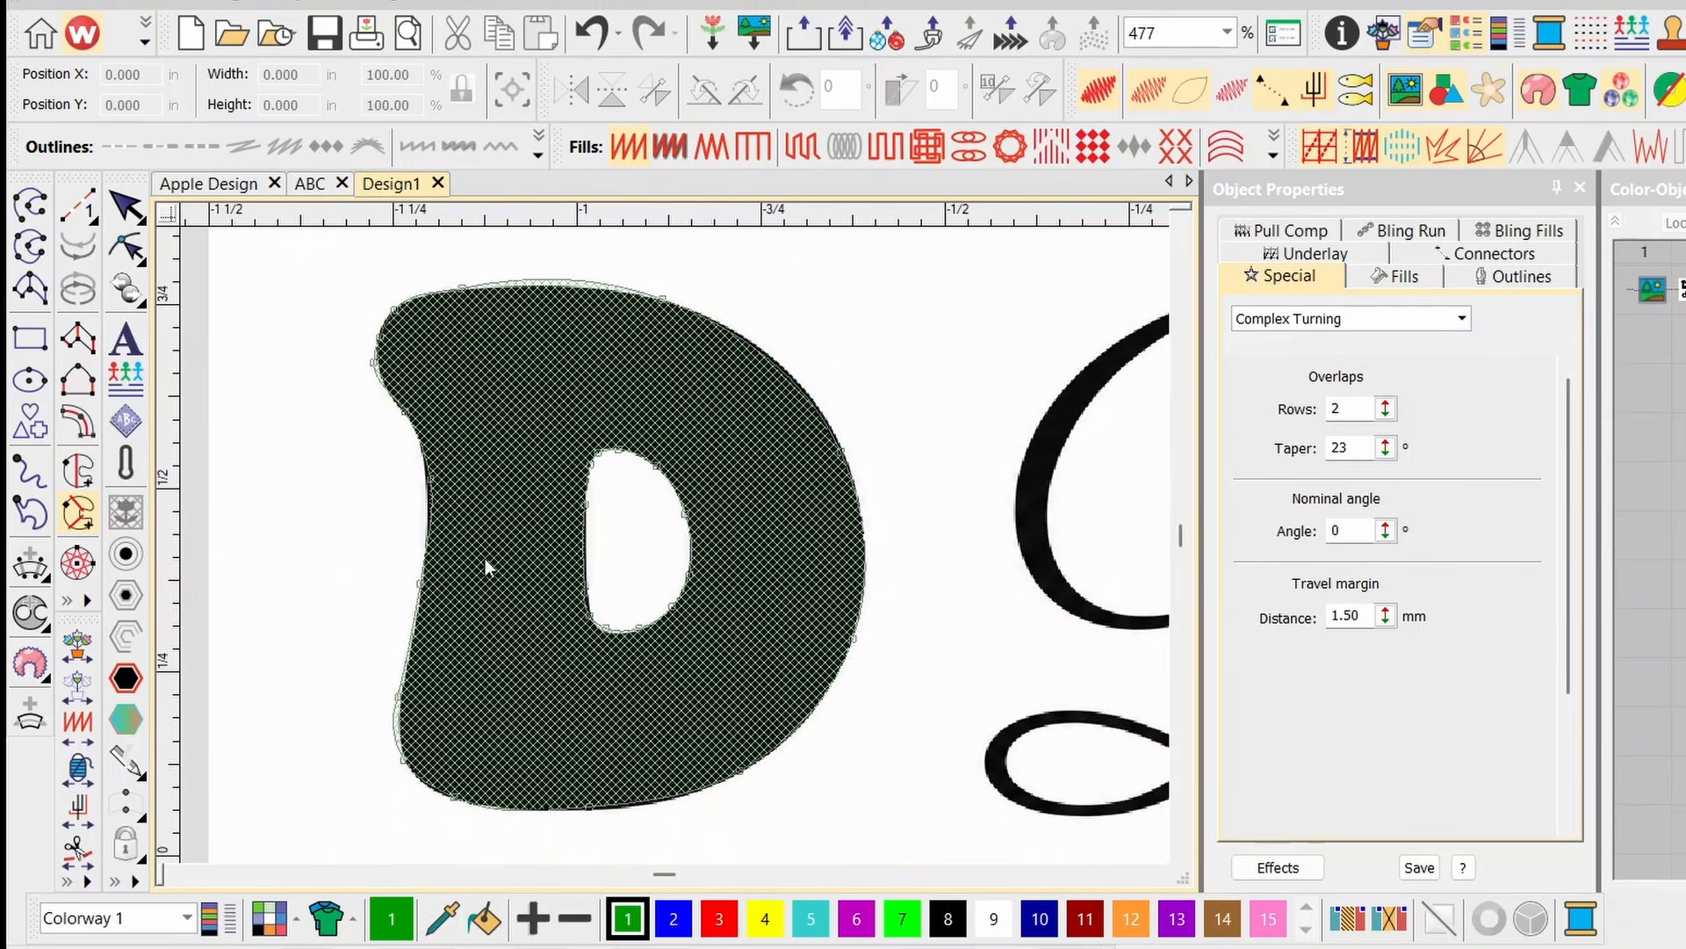
pyautogui.click(386, 566)
pyautogui.click(845, 422)
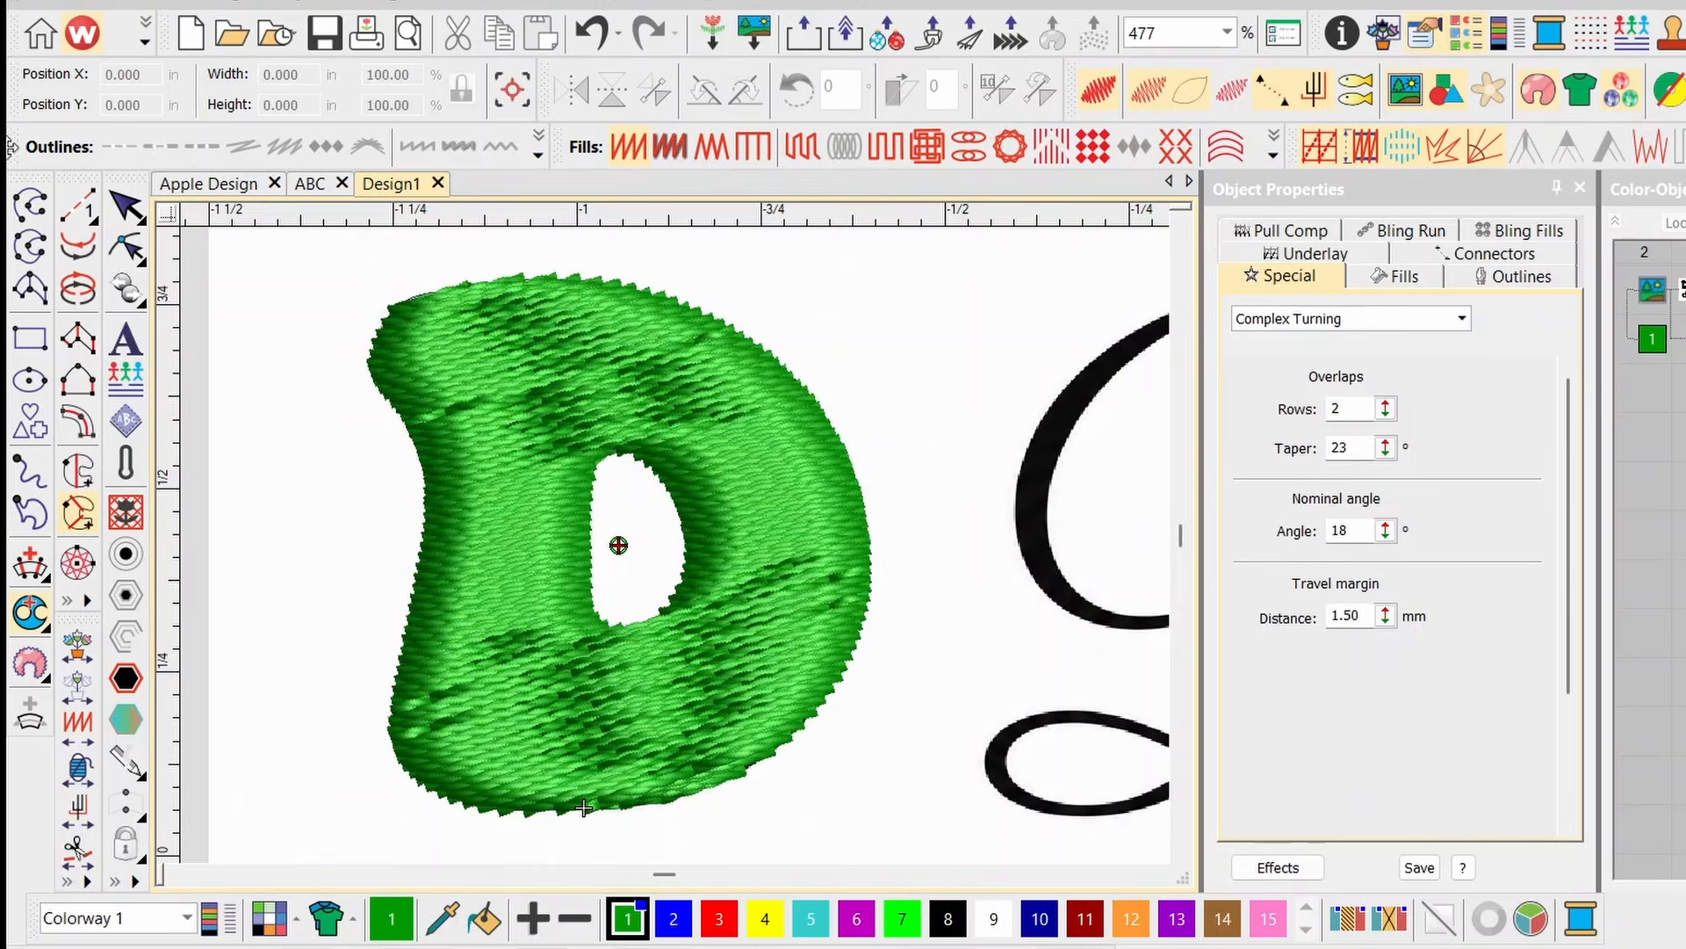
# Select the stitched D and inspect its reshape nodes and stitch angle line, then return to object selection.
pyautogui.click(117, 211)
pyautogui.click(636, 673)
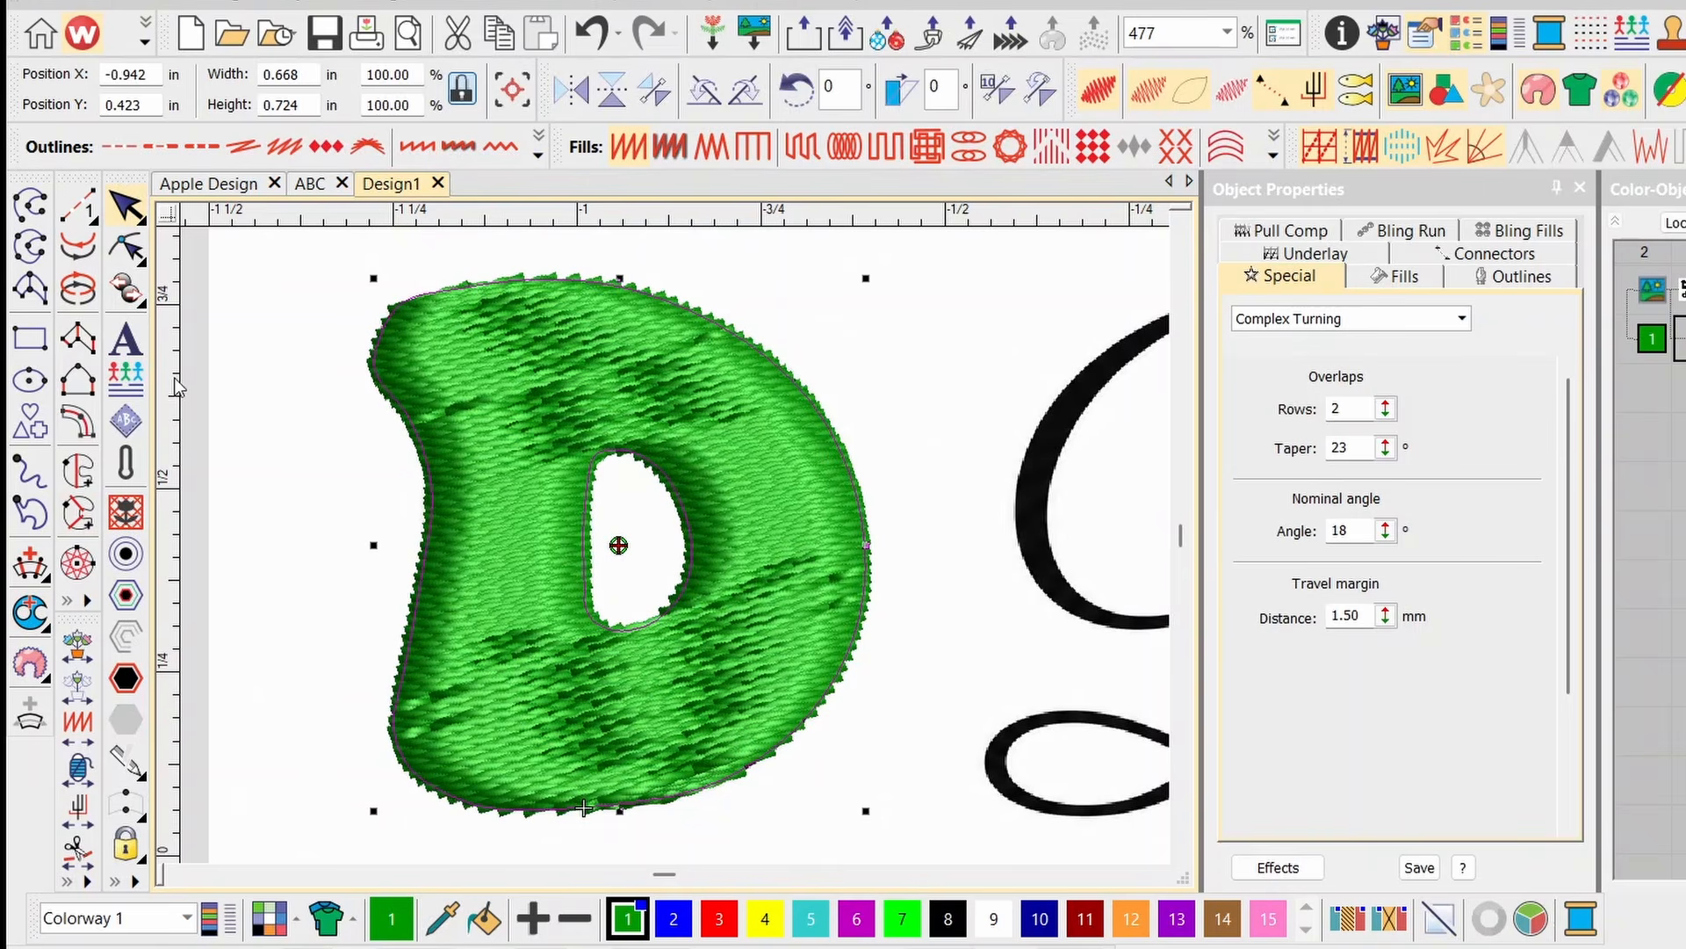
pyautogui.click(126, 248)
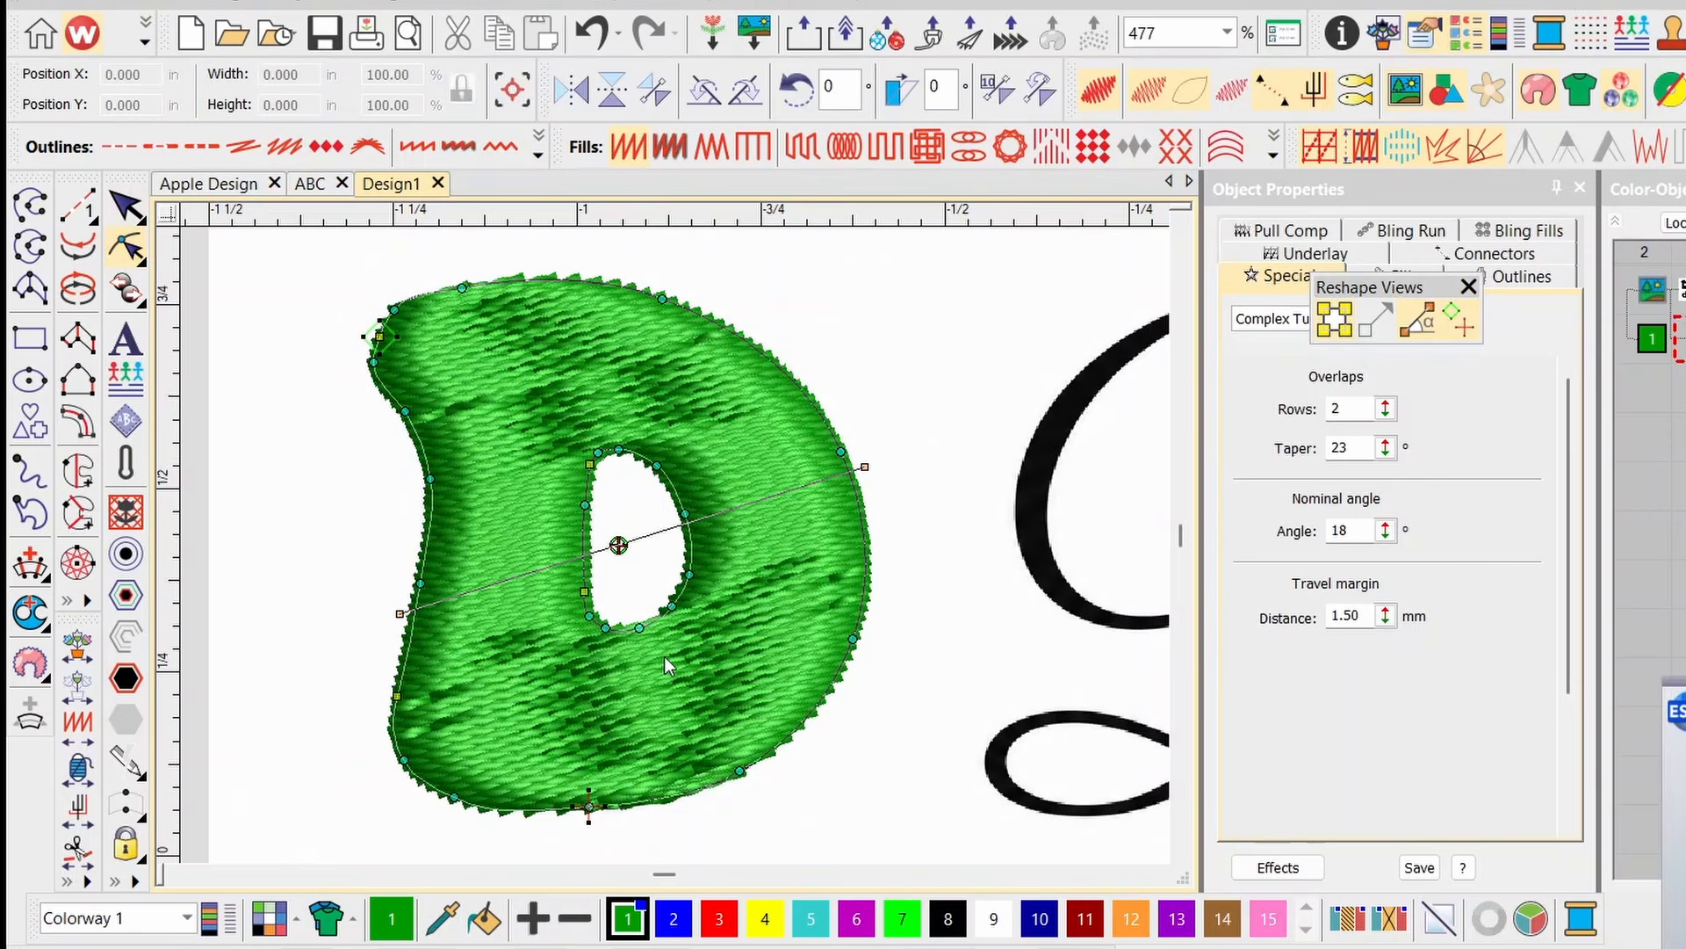
pyautogui.click(127, 211)
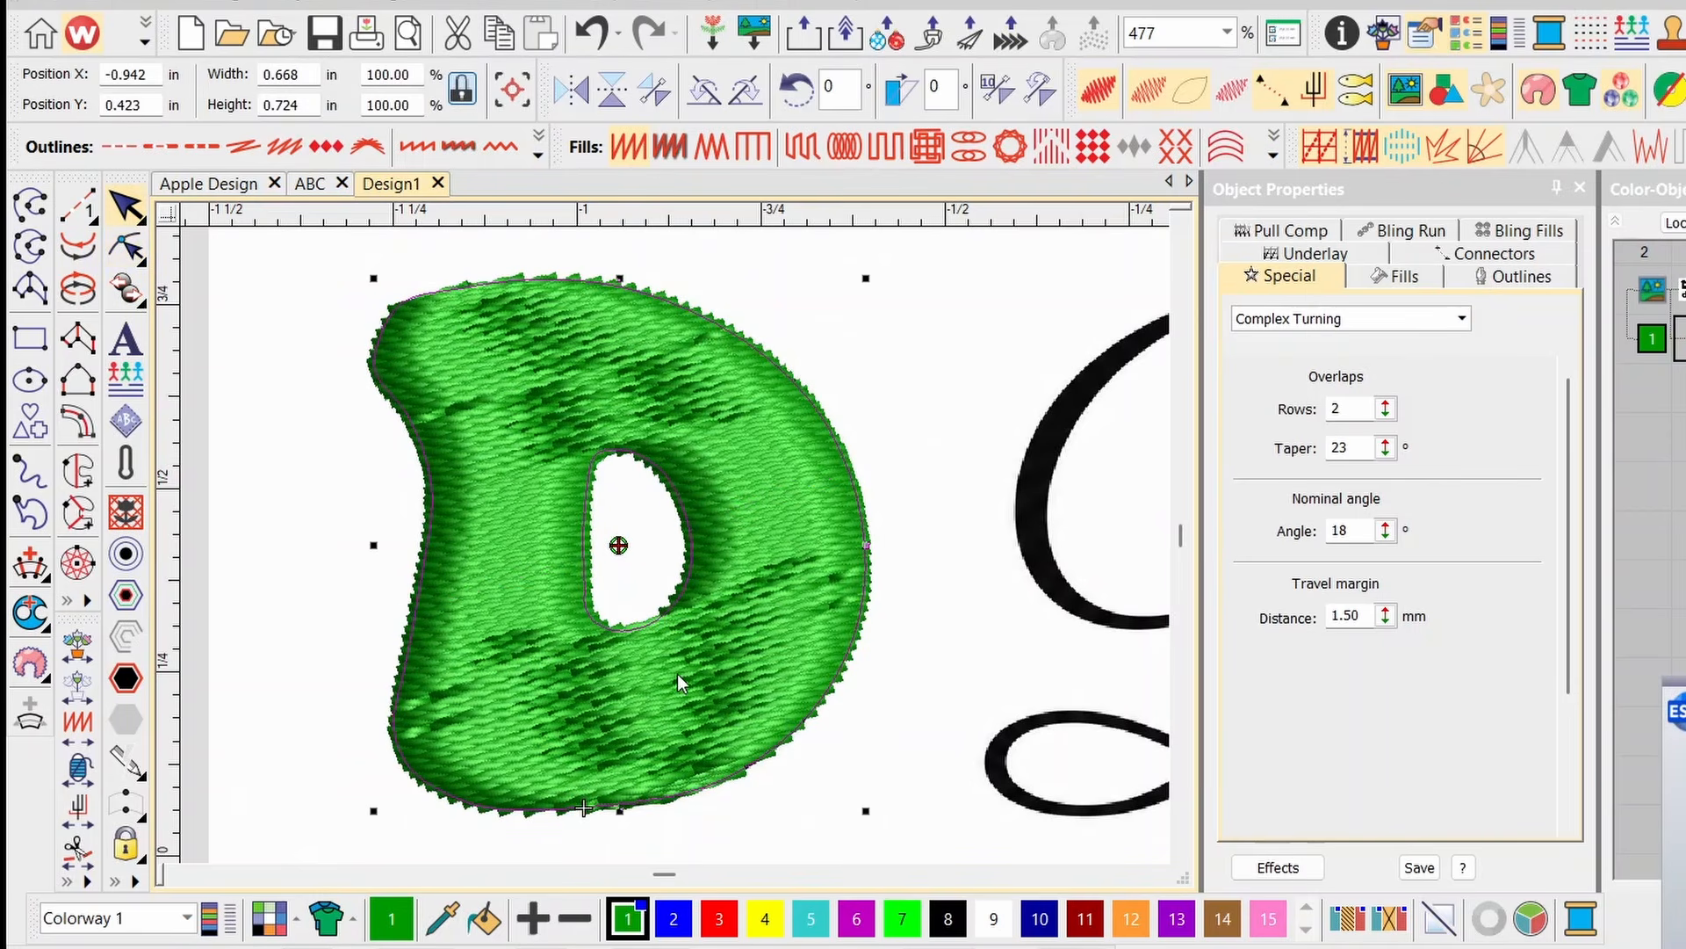
# Place a duplicate of the green stitched D on the empty area to the left of the artwork.
pyautogui.scroll(-3, 618, 545)
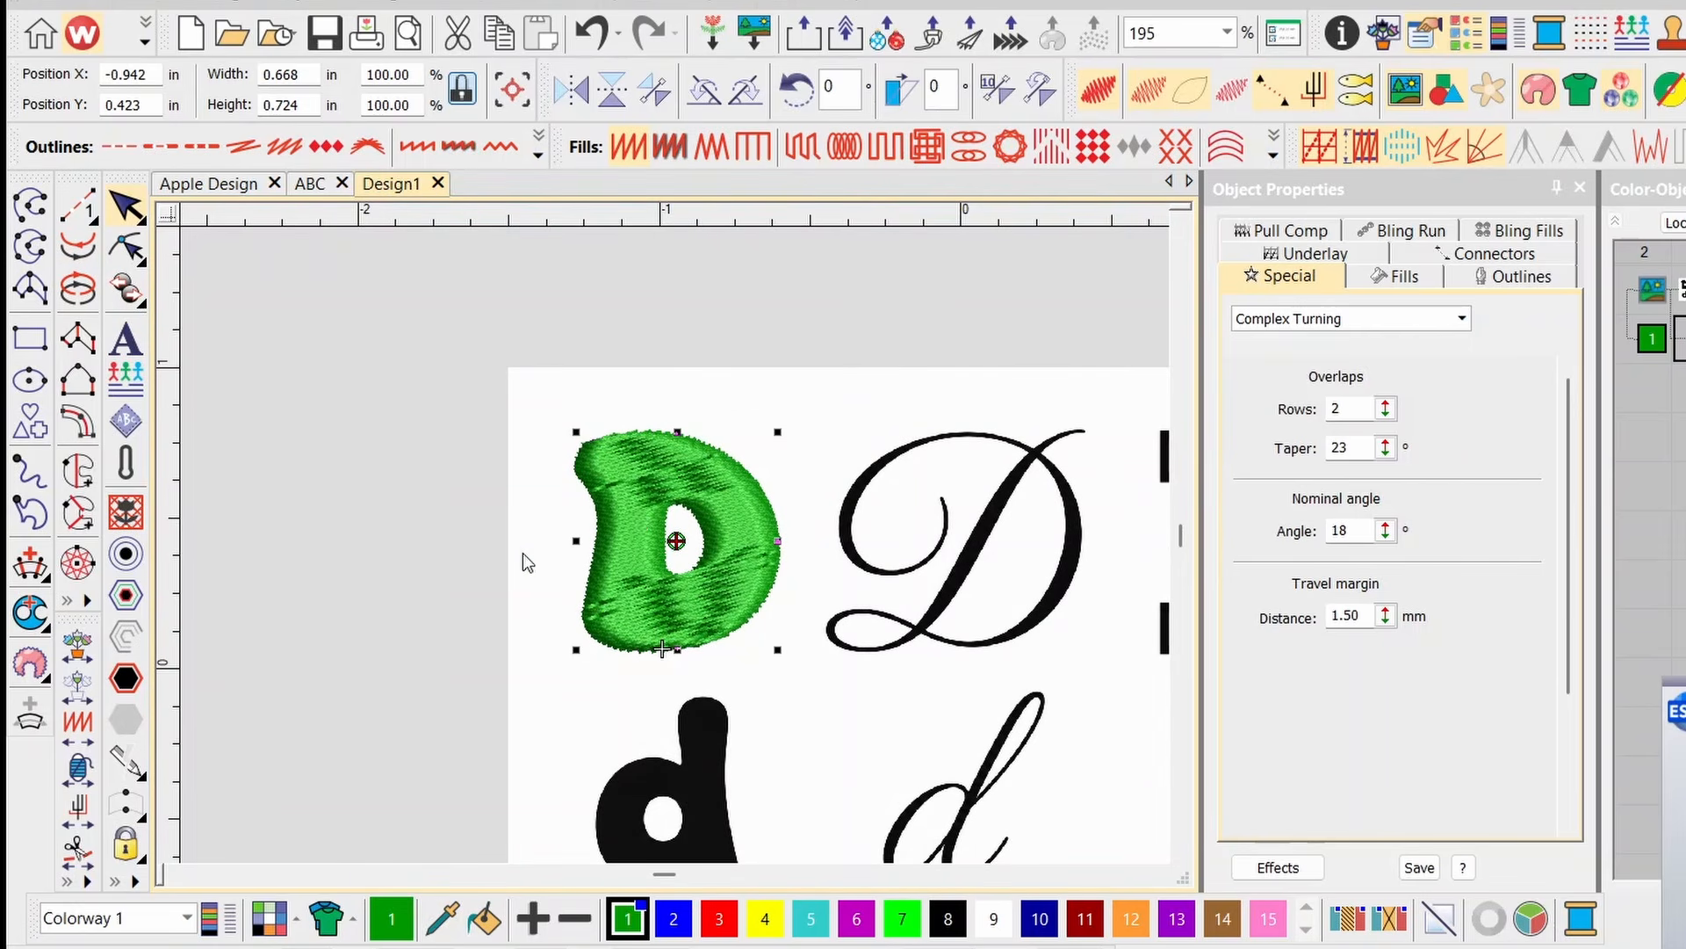
pyautogui.scroll(-2, 676, 546)
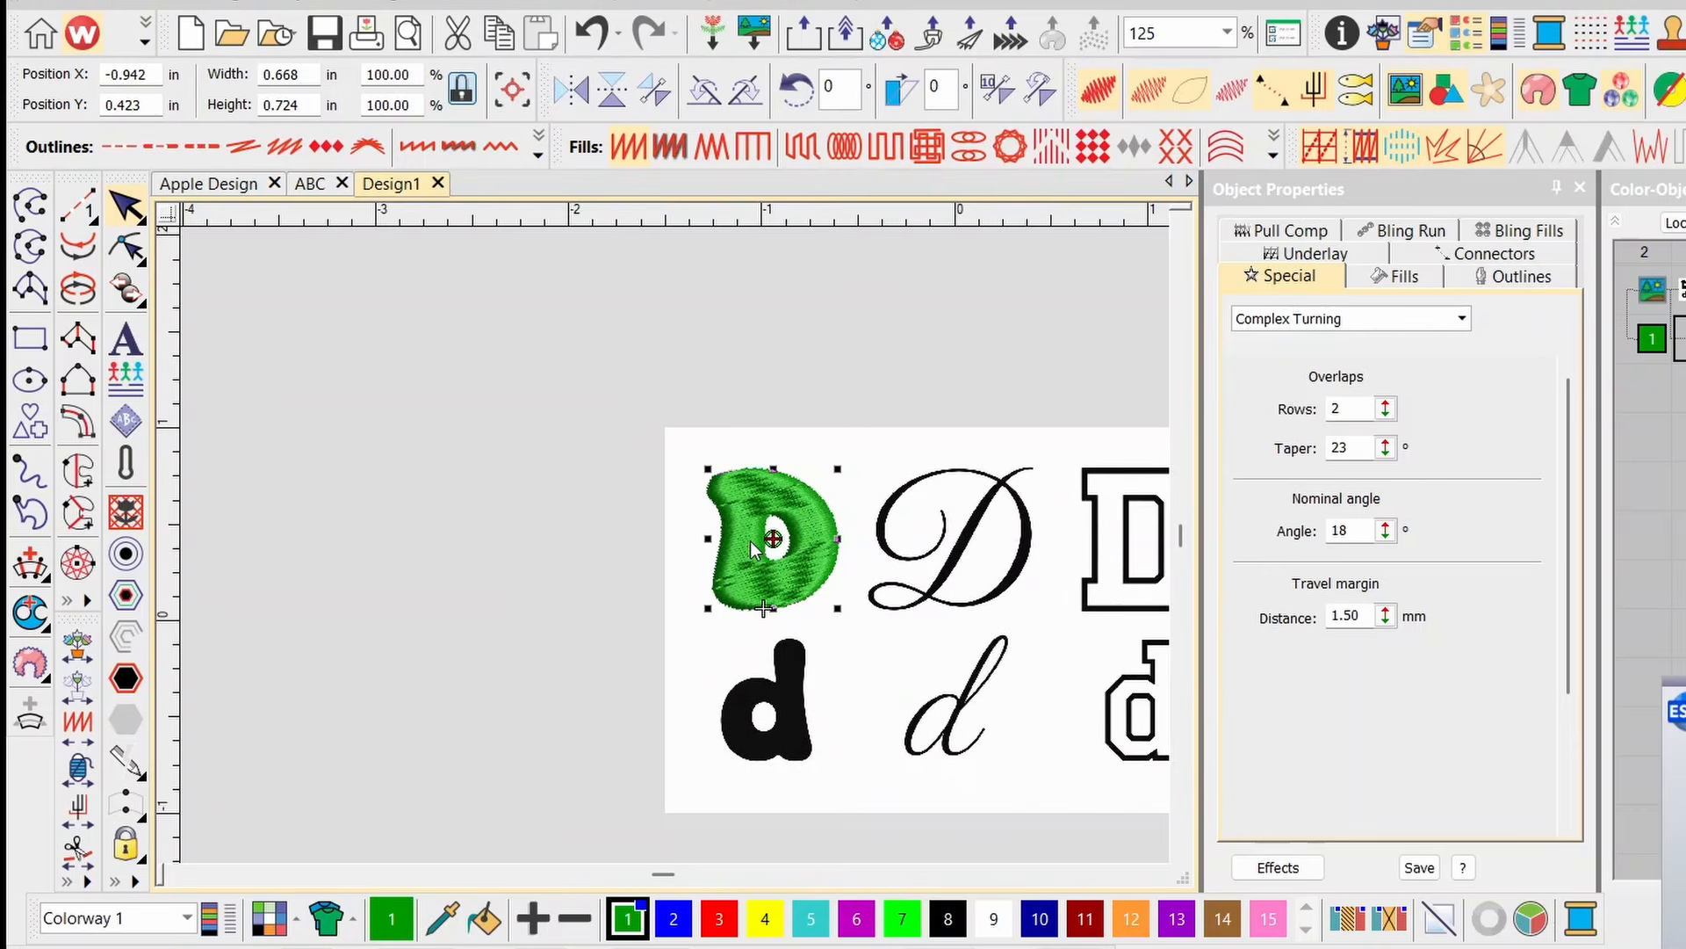
pyautogui.moveTo(750, 541); pyautogui.dragTo(533, 536)
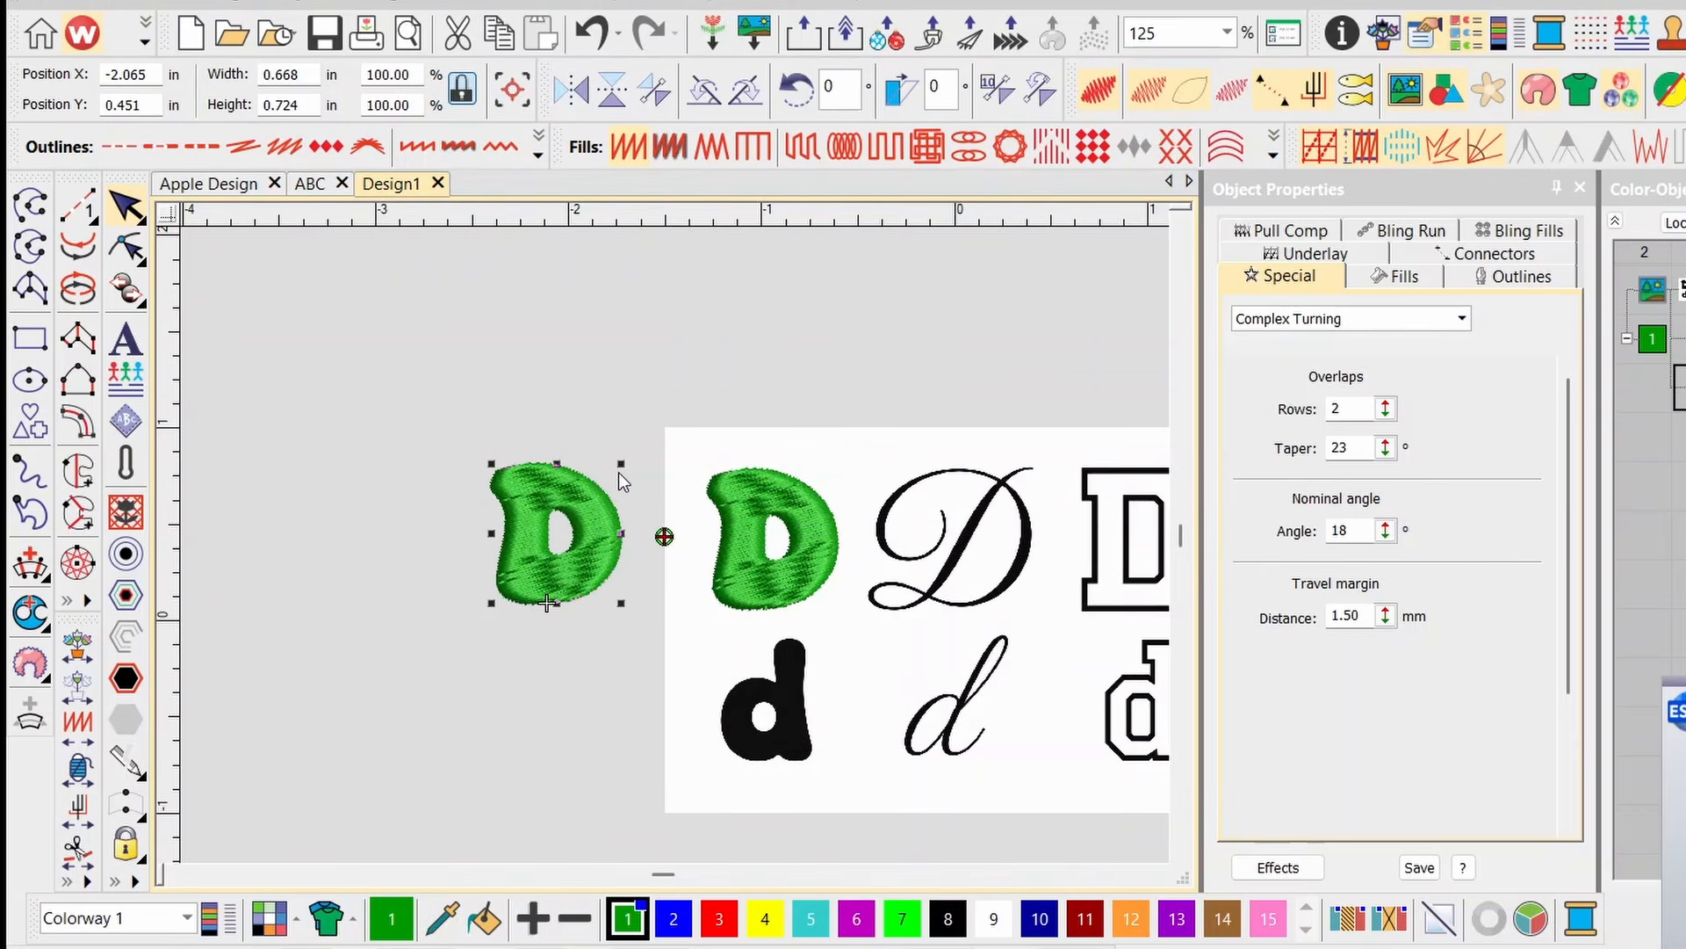
# Enlarge the duplicated D proportionally to about 2.03 × 2.20 in and position it clear of the artwork's left edge.
pyautogui.moveTo(621, 460); pyautogui.dragTo(810, 405)
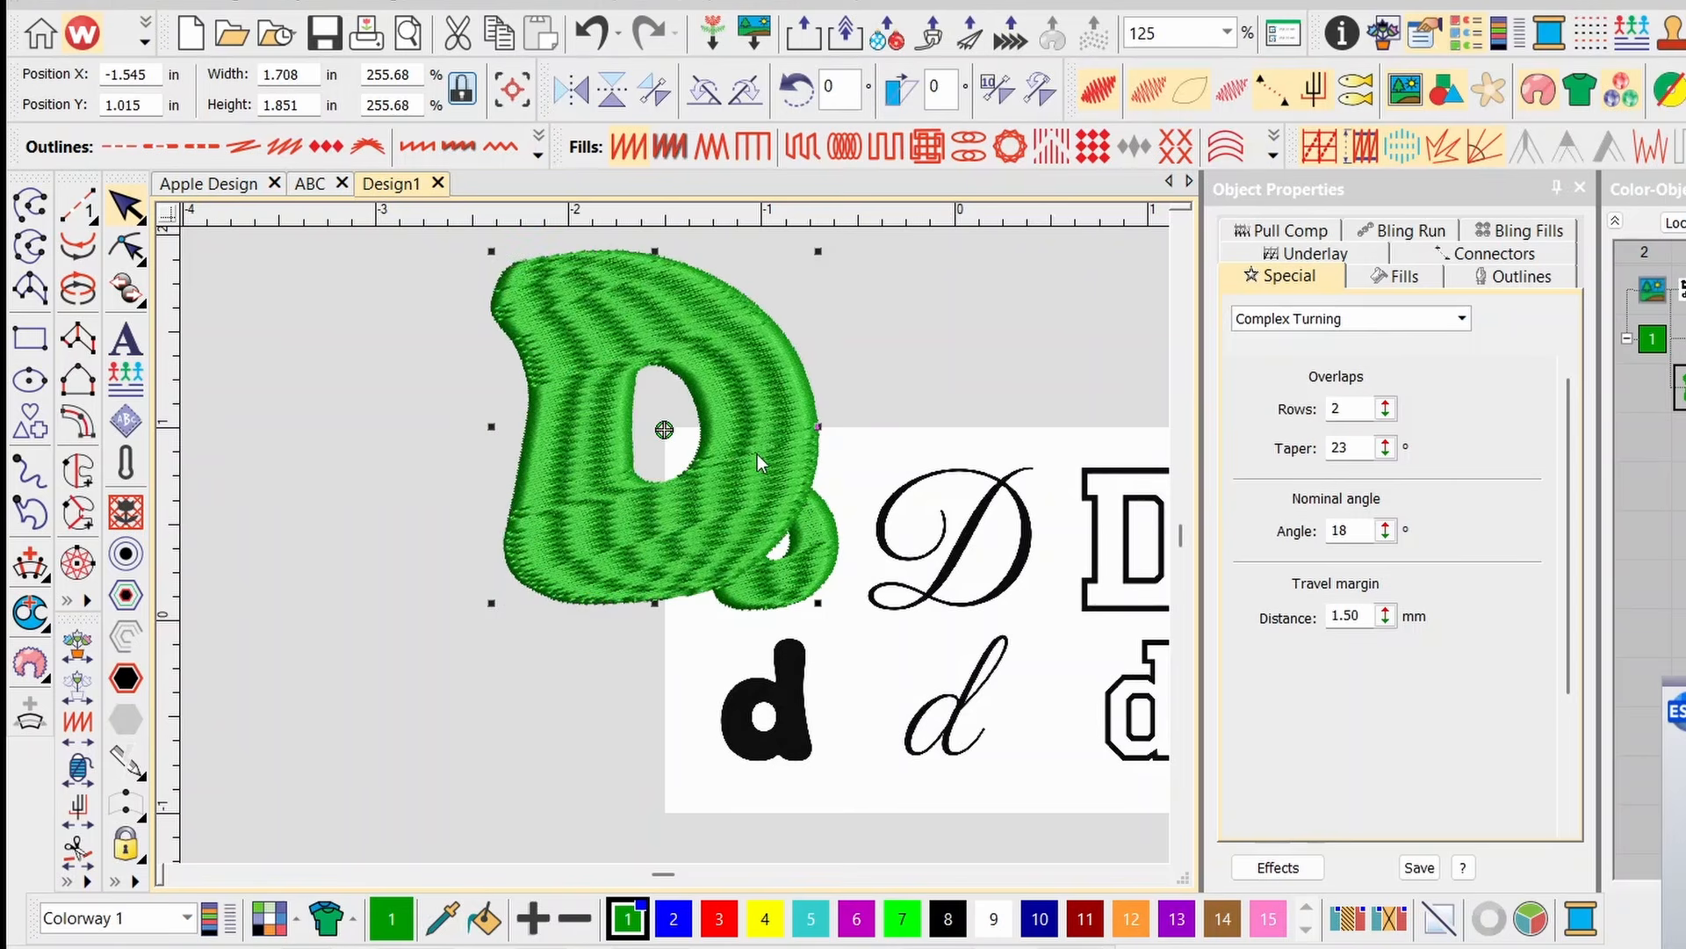
pyautogui.moveTo(640, 520); pyautogui.dragTo(597, 515)
pyautogui.scroll(1, 466, 494)
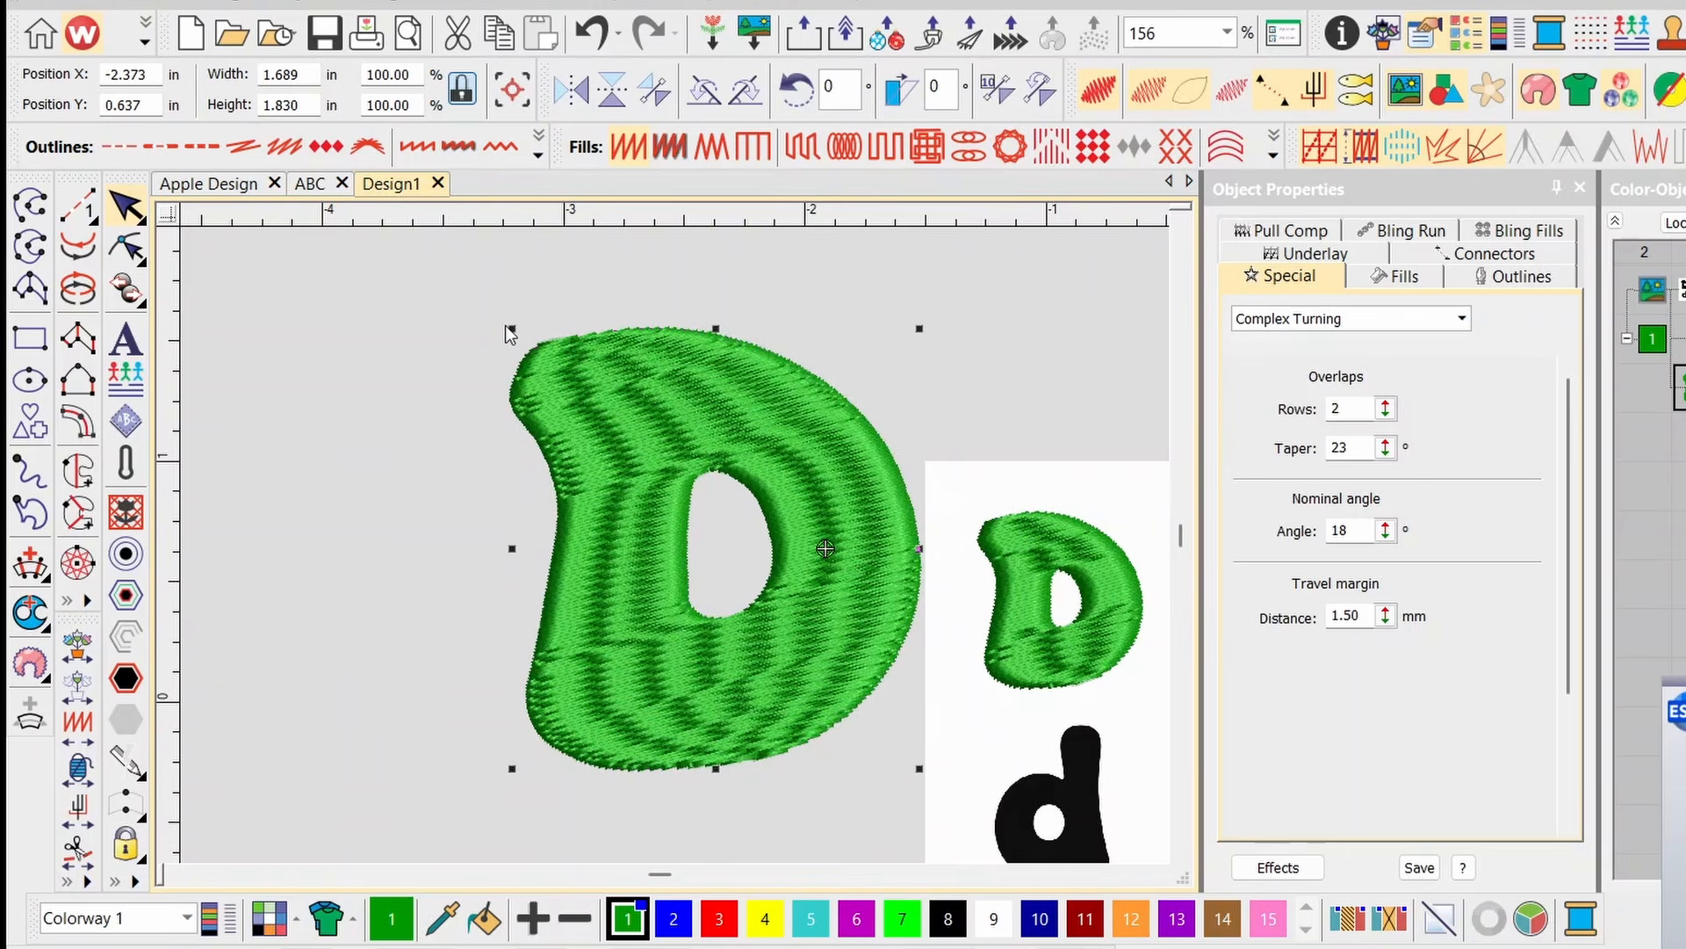
pyautogui.moveTo(505, 325); pyautogui.dragTo(544, 387)
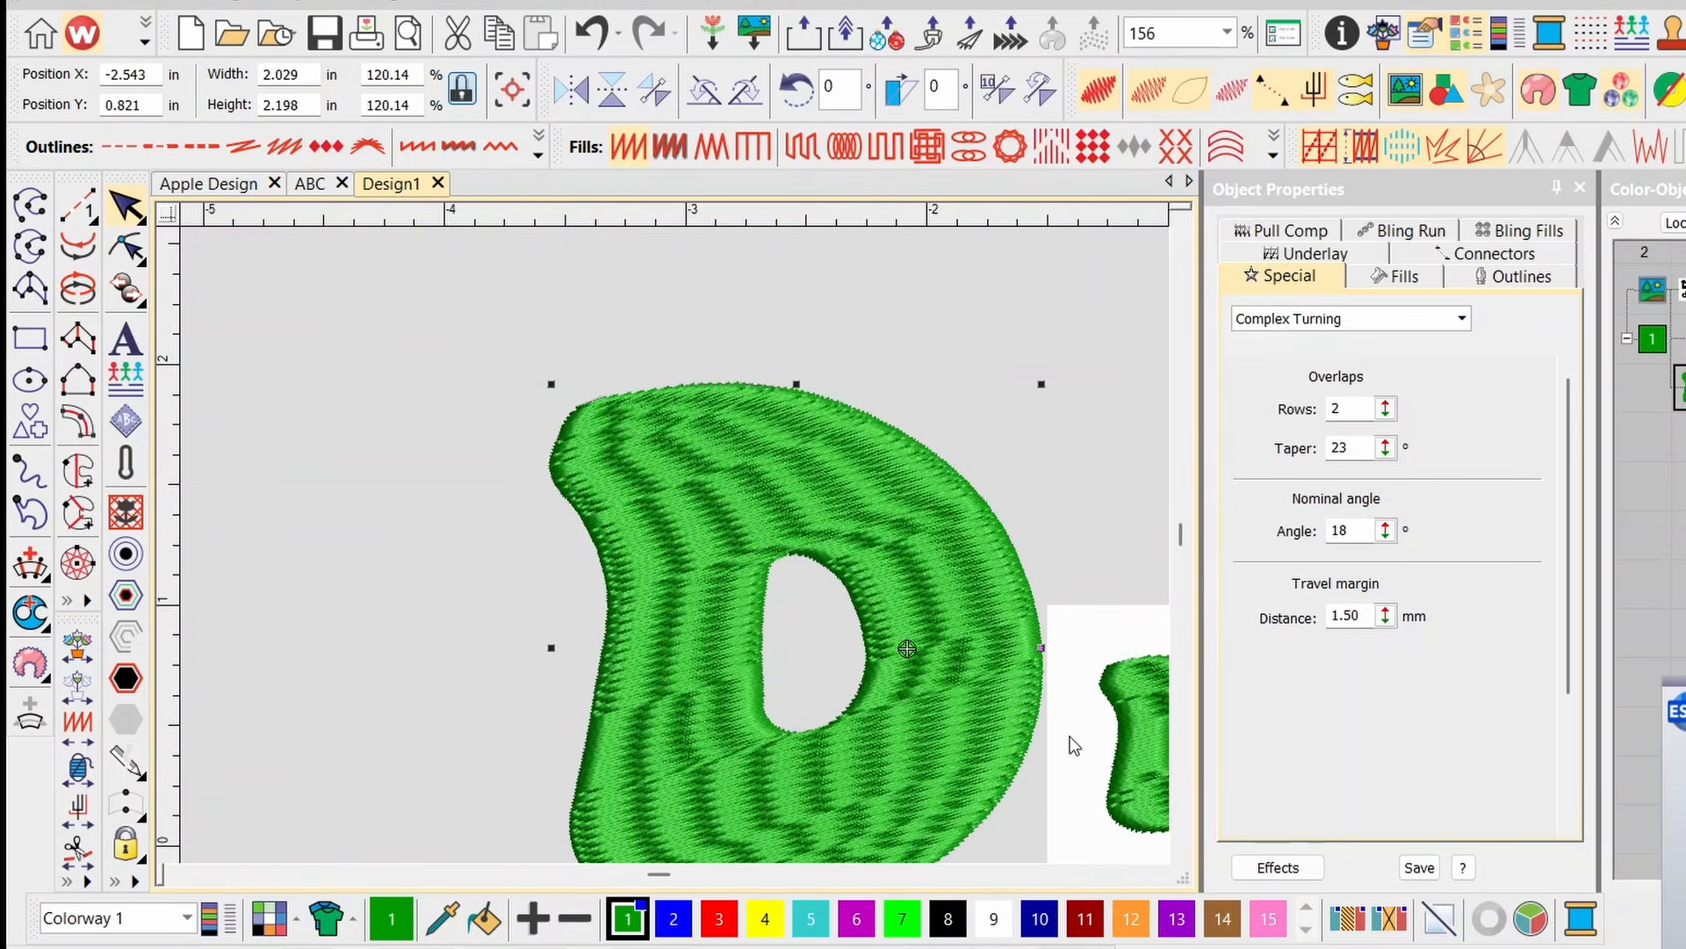
pyautogui.scroll(-1, 673, 551)
pyautogui.moveTo(682, 573); pyautogui.dragTo(651, 585)
pyautogui.scroll(-1, 689, 519)
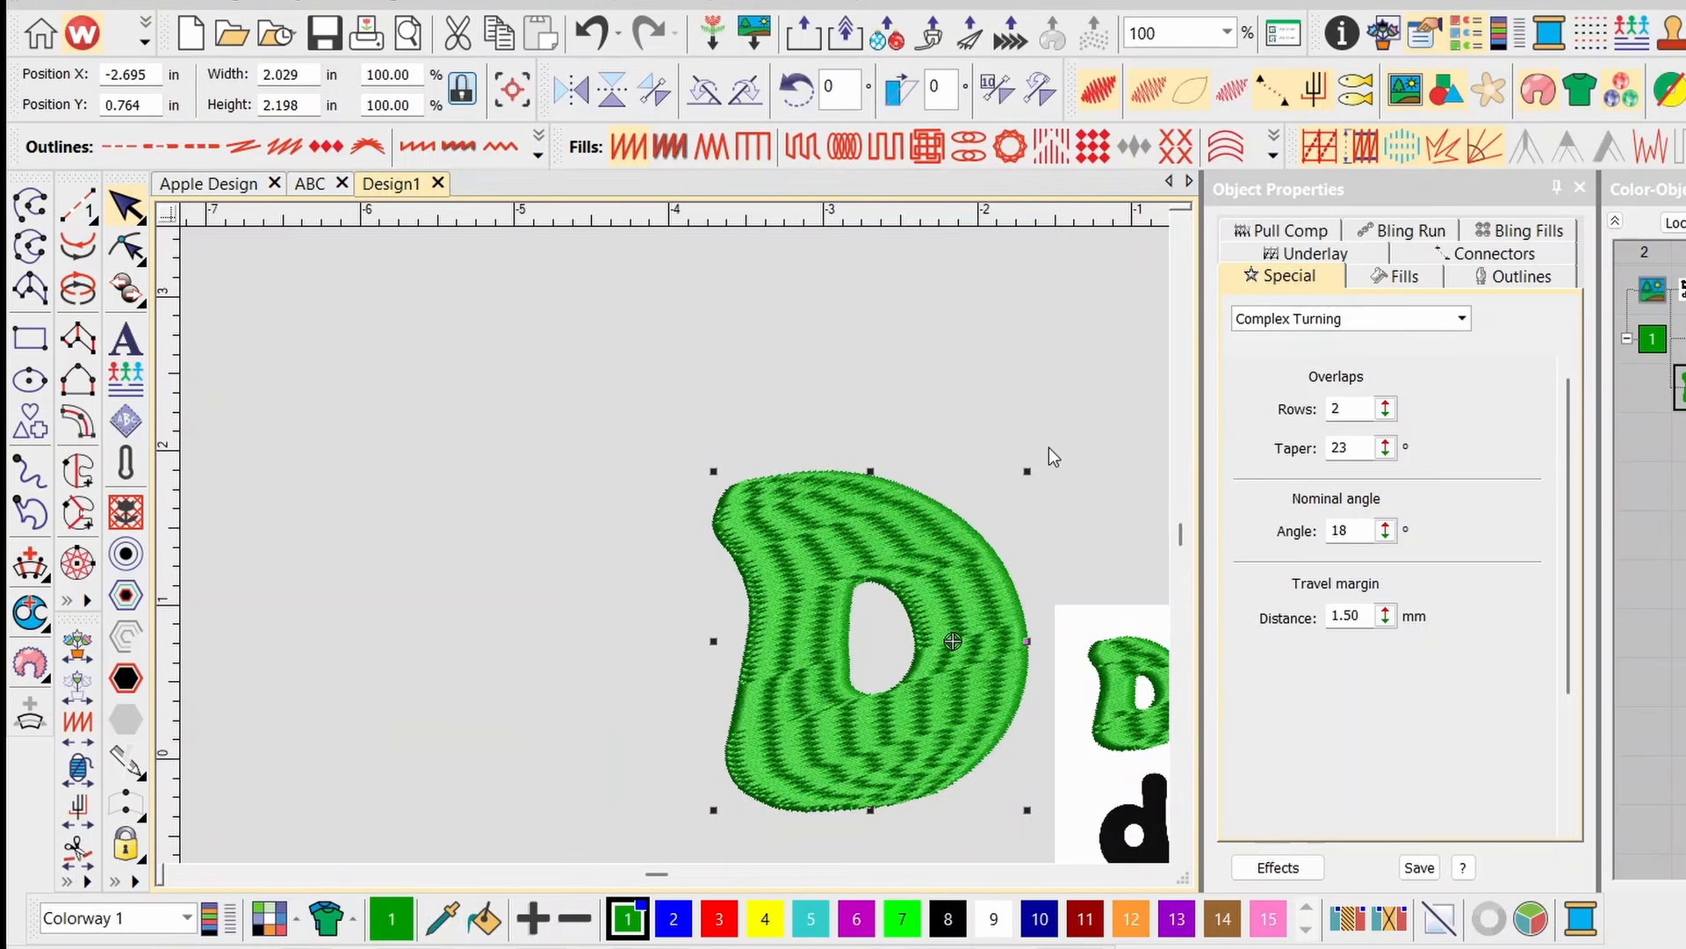
# Change the enlarged D's fill to Tatami.
pyautogui.click(799, 147)
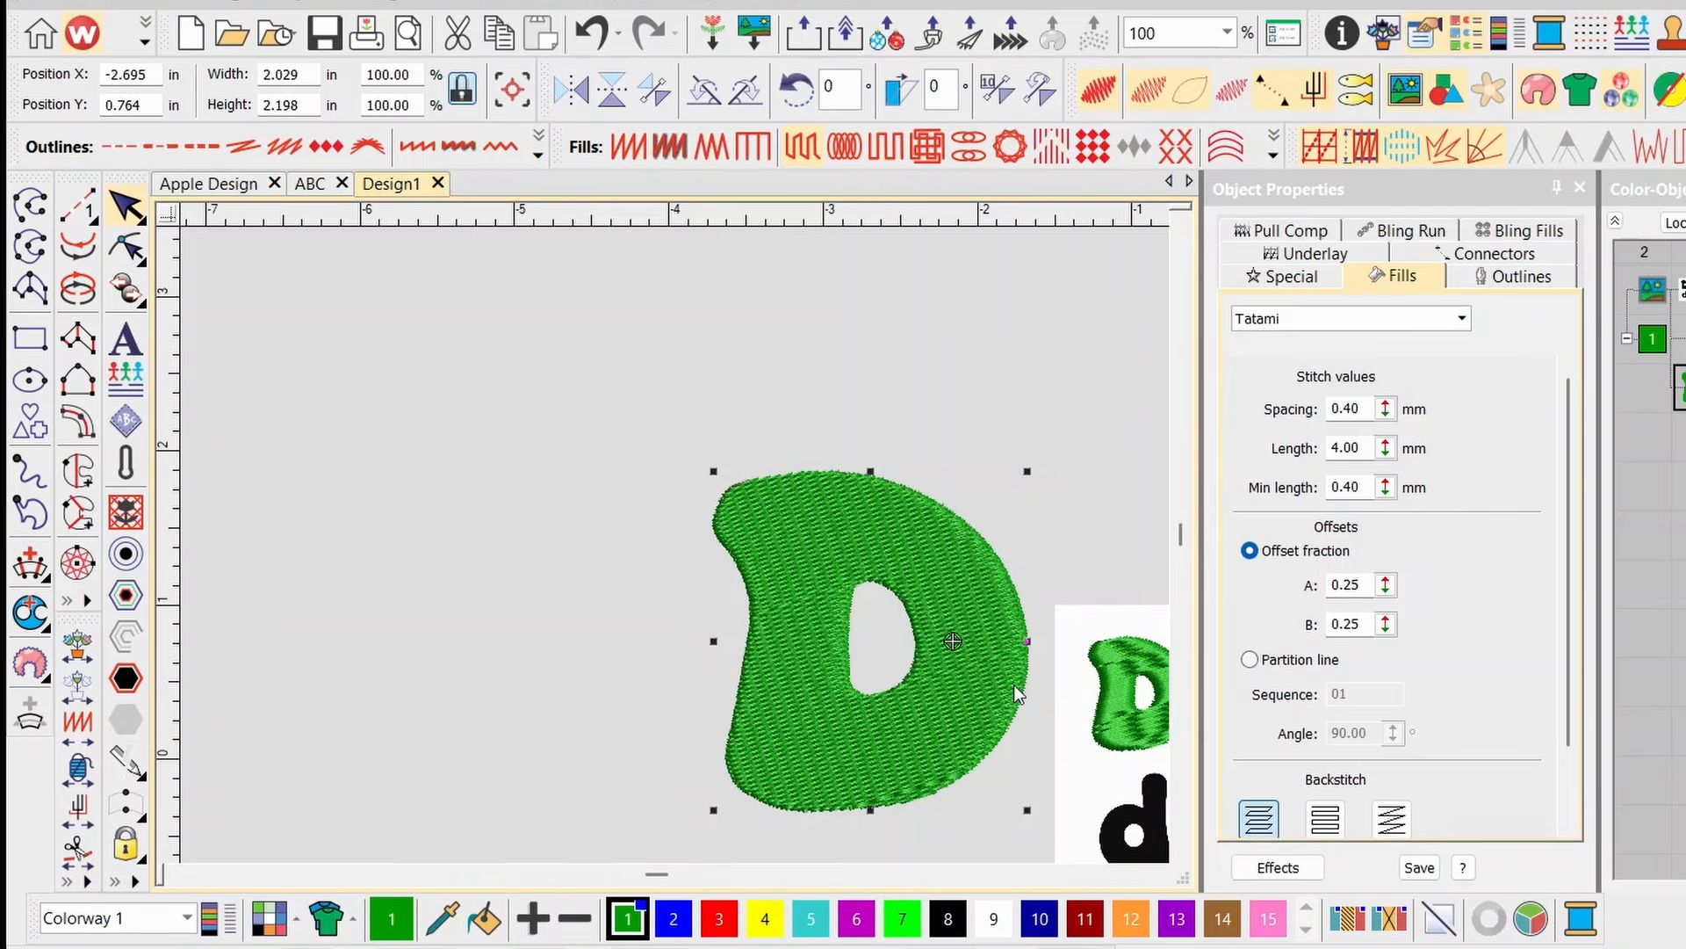
pyautogui.scroll(-1, 1008, 694)
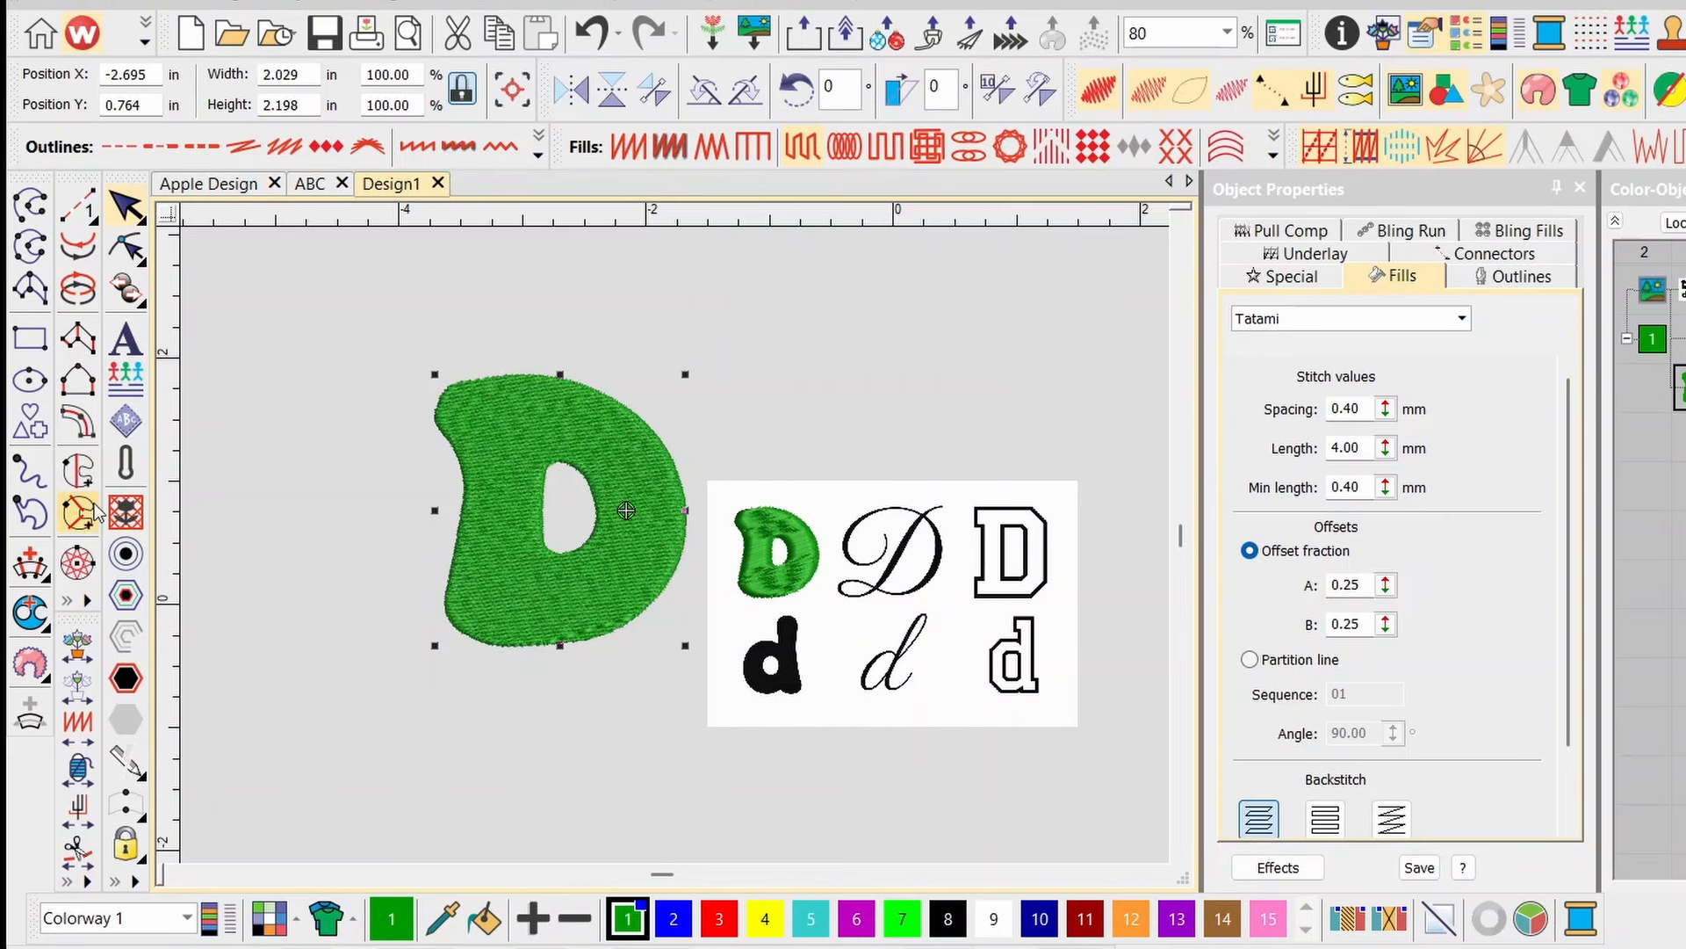
# Create one Run offset around the enlarged D at 0.200 in spacing, without offsets for holes.
pyautogui.click(126, 554)
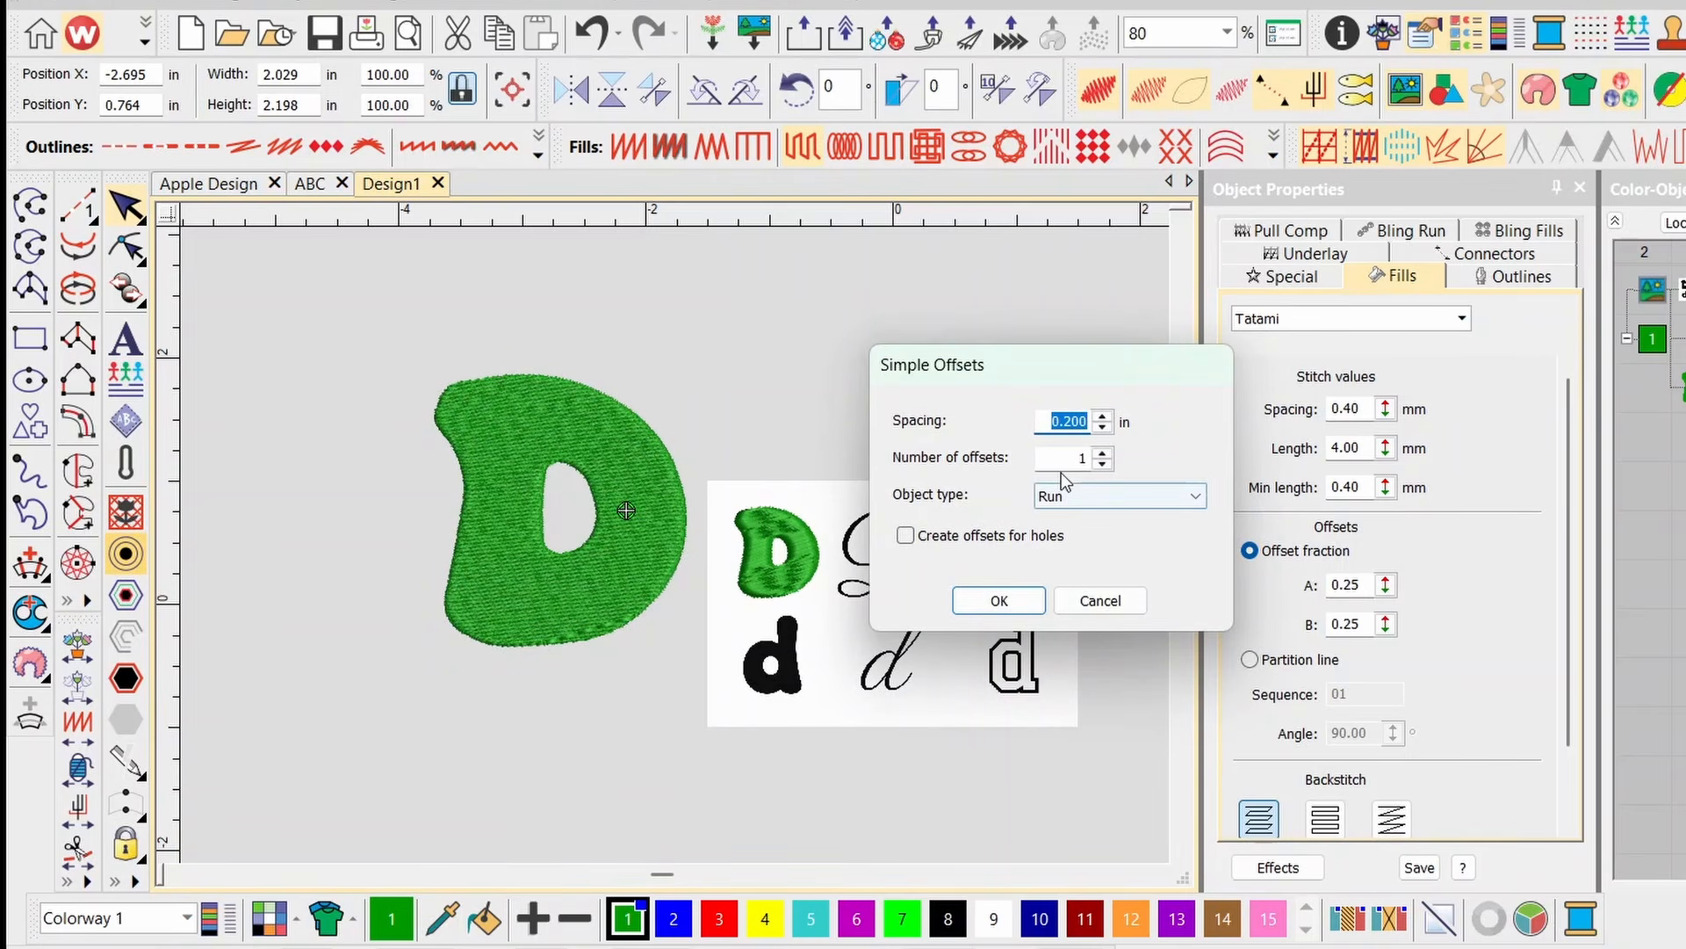
pyautogui.click(1008, 603)
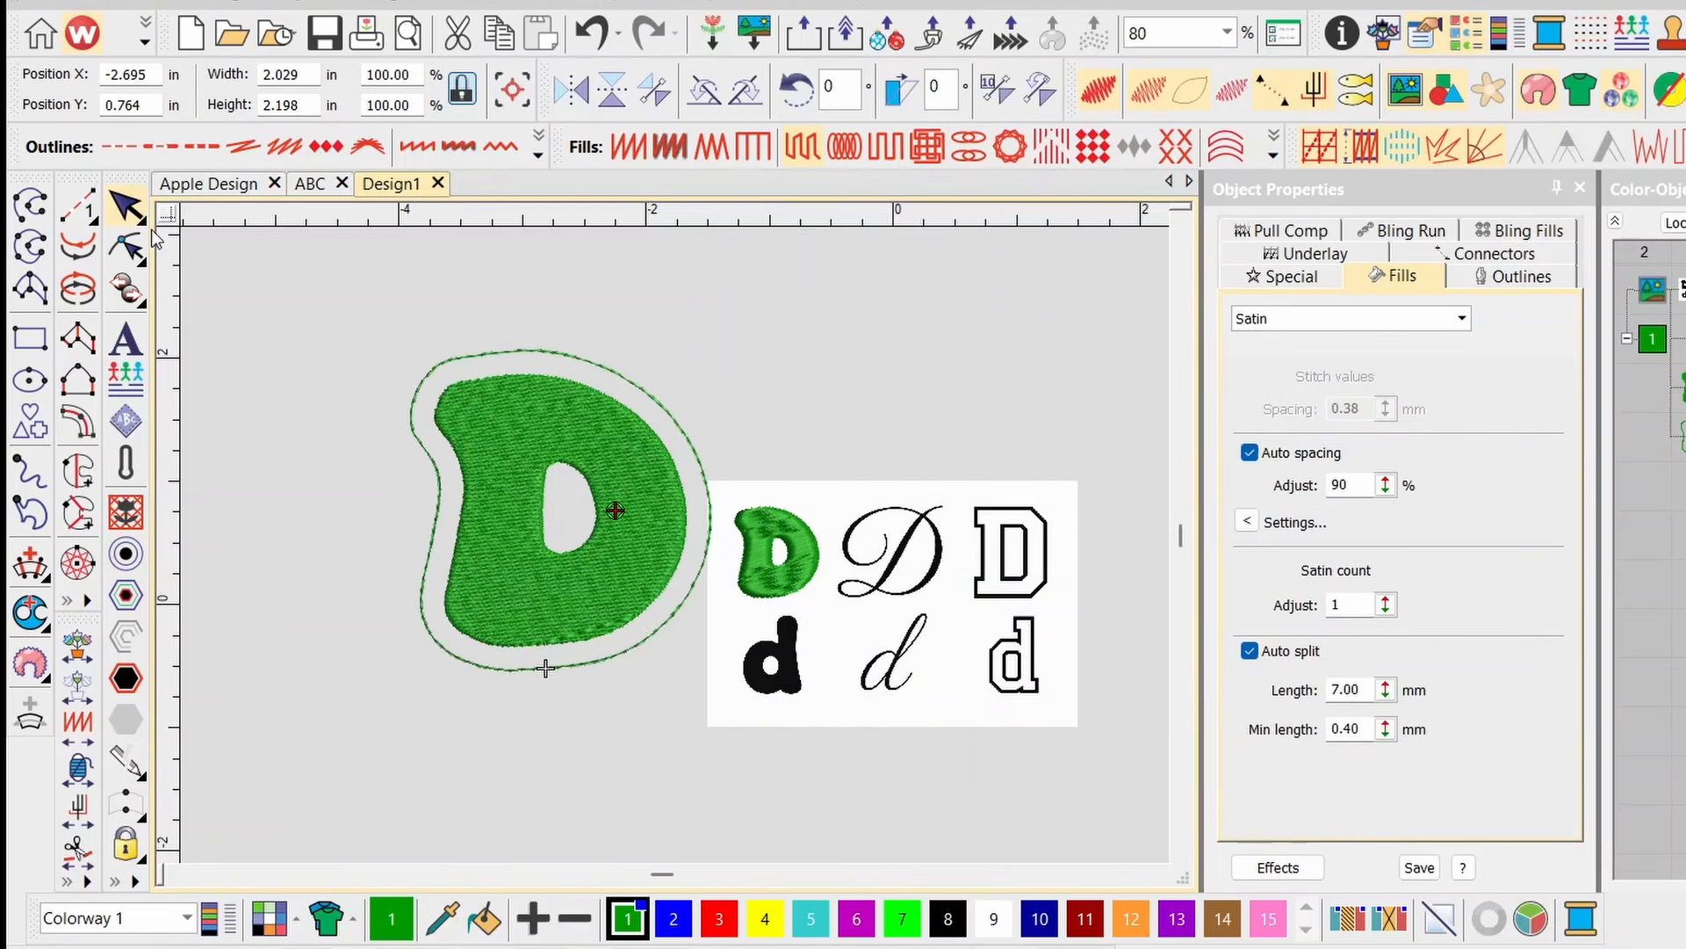
pyautogui.press('Escape')
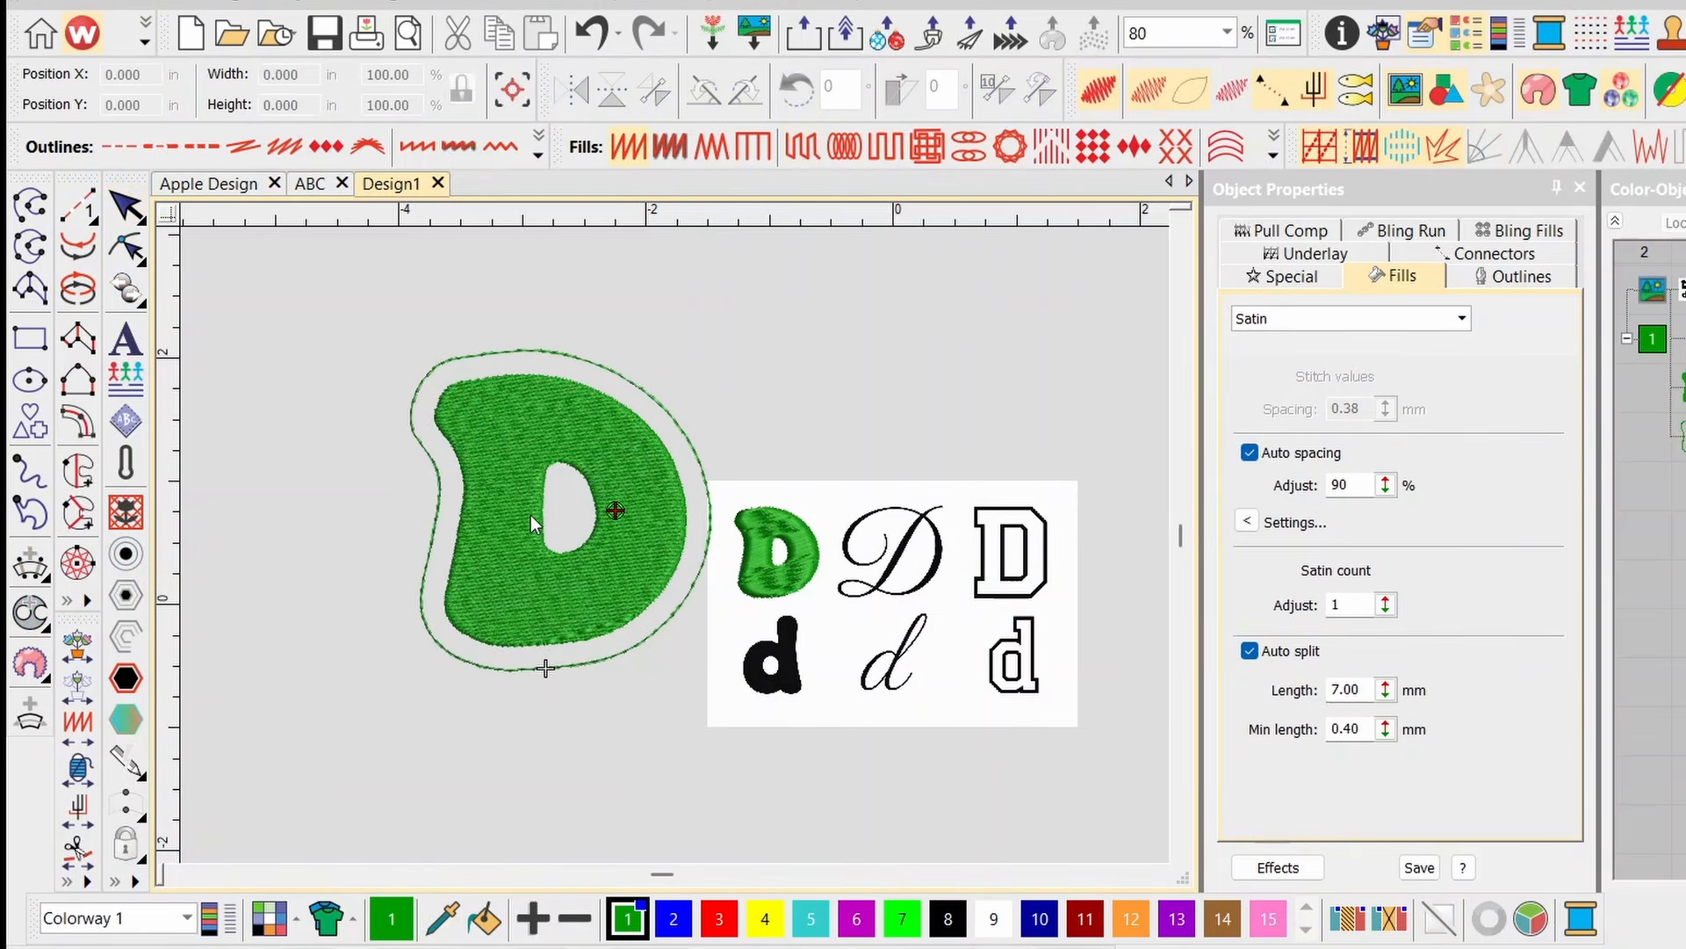
# Move the enlarged D together with its offset outline away from the artwork, to about X -3.67, Y 0.73 in.
pyautogui.scroll(-1, 554, 509)
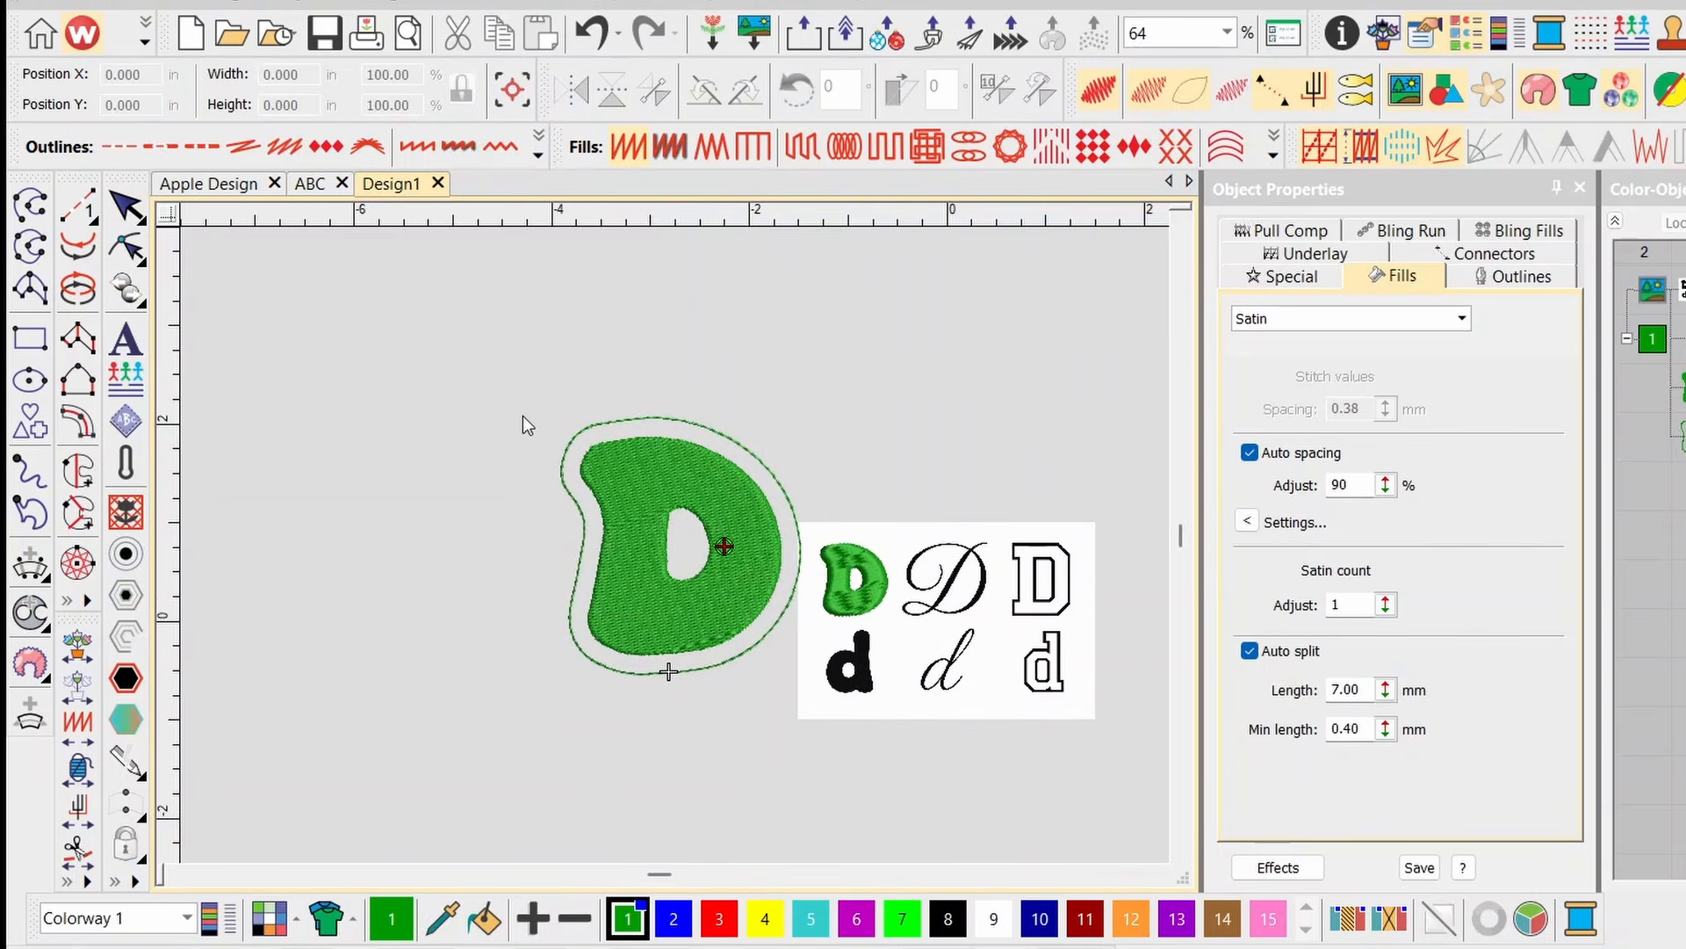
pyautogui.click(126, 206)
pyautogui.moveTo(480, 362); pyautogui.dragTo(829, 715)
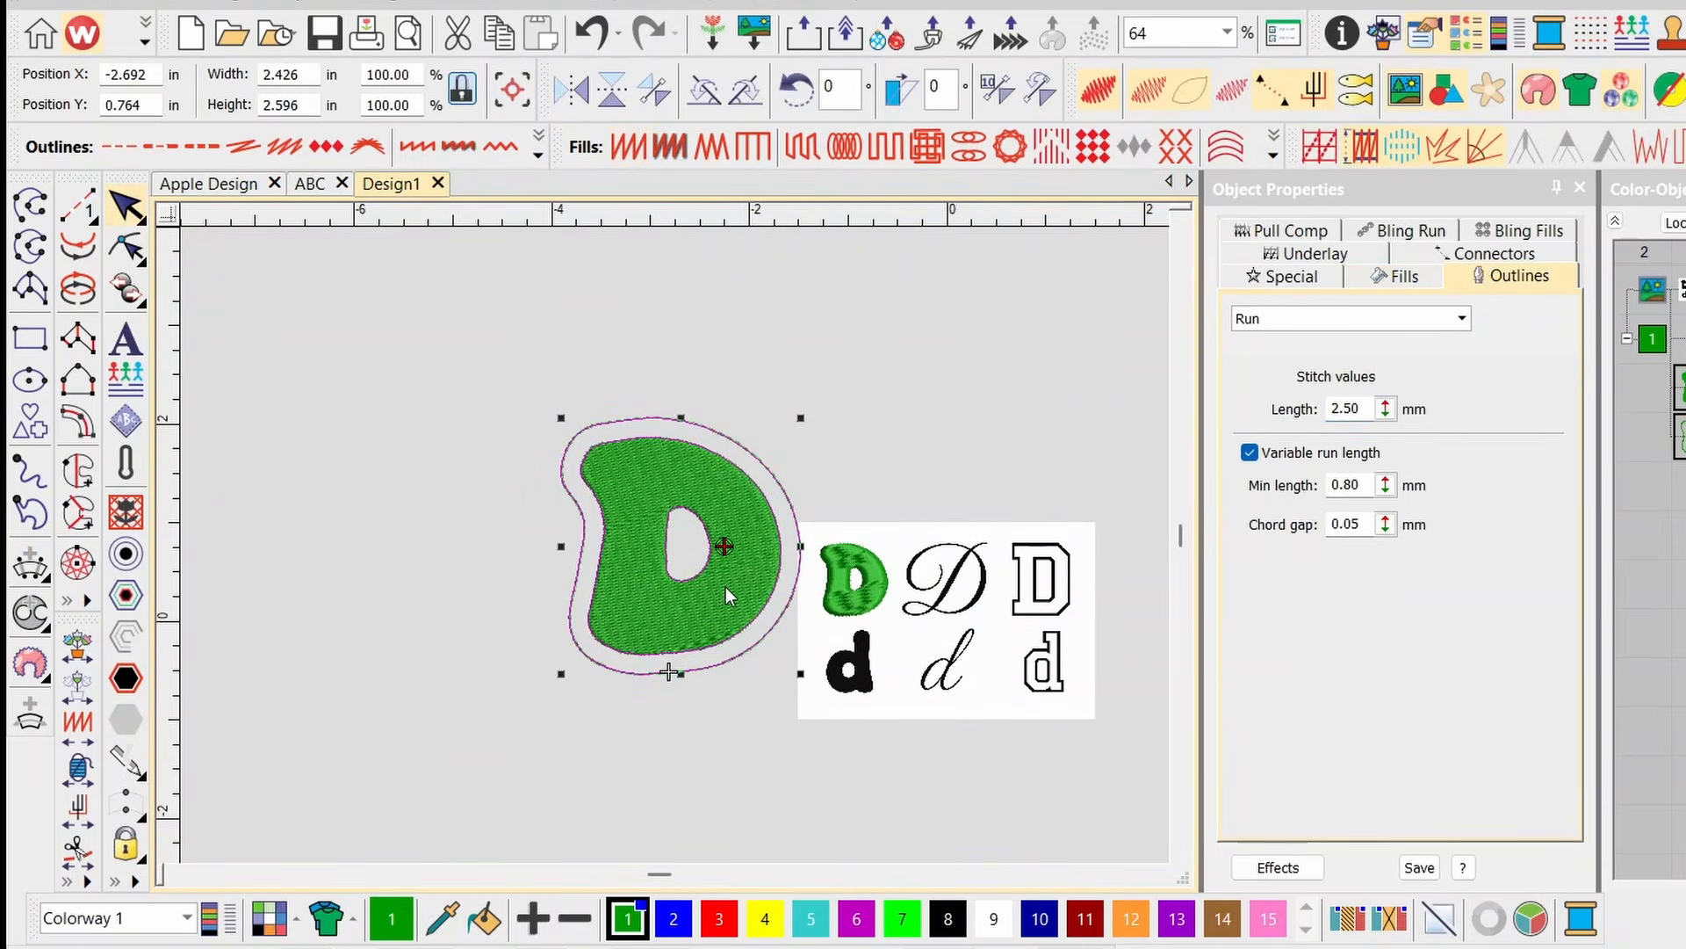
pyautogui.moveTo(725, 587); pyautogui.dragTo(627, 599)
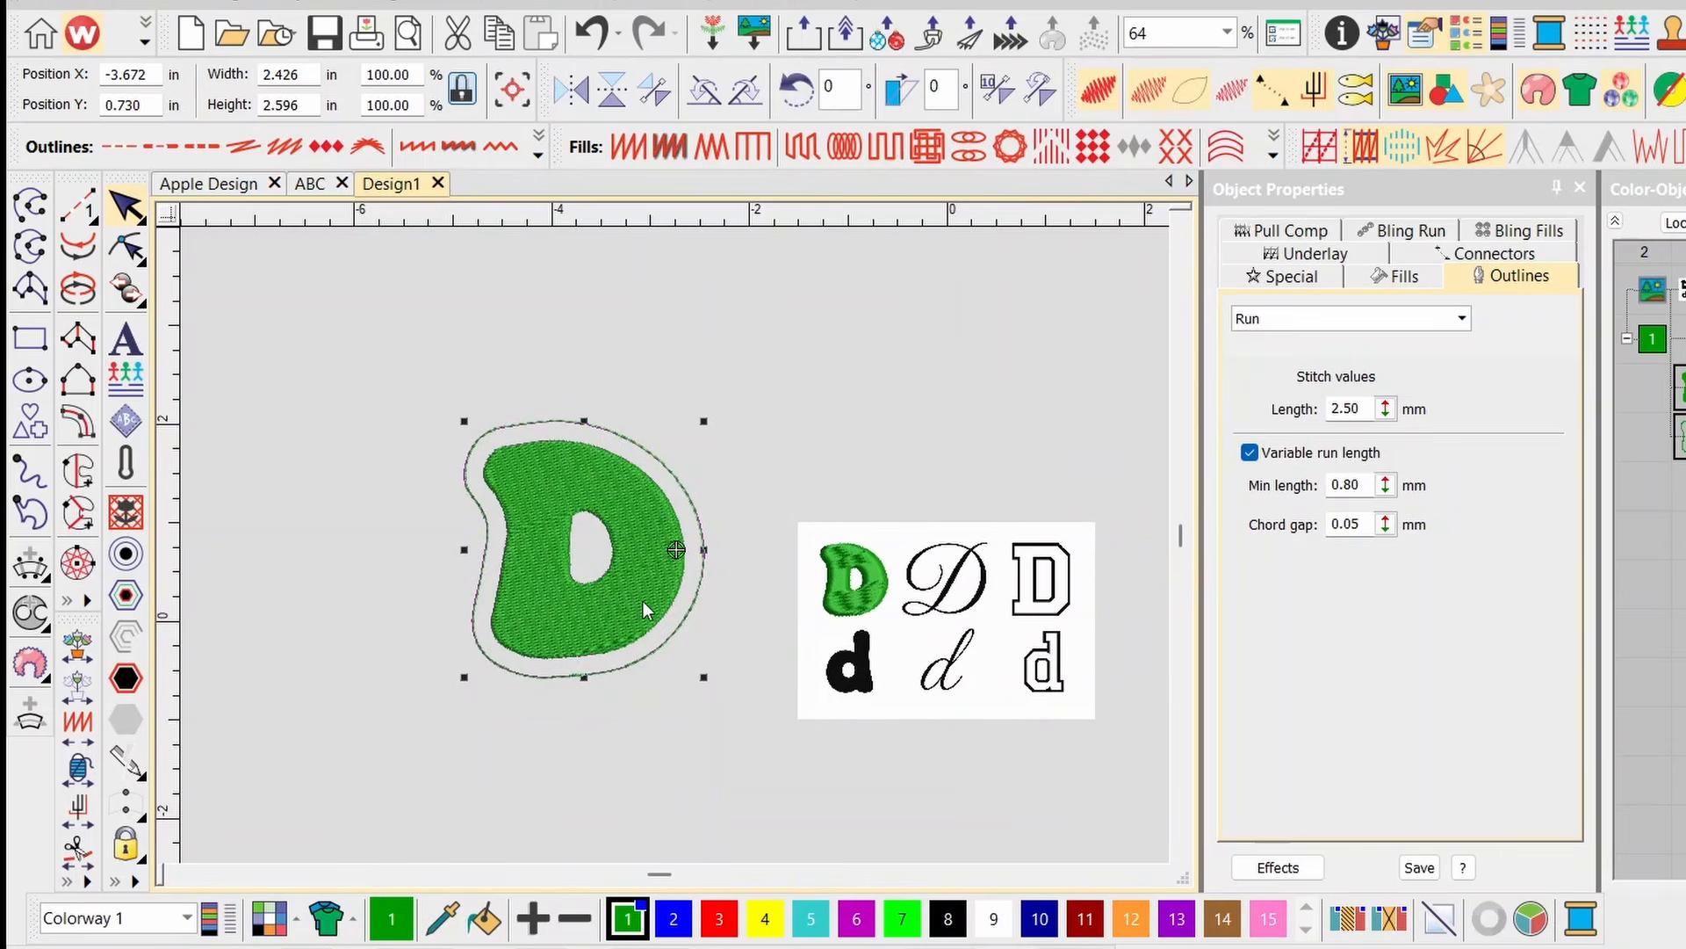
pyautogui.scroll(1, 643, 606)
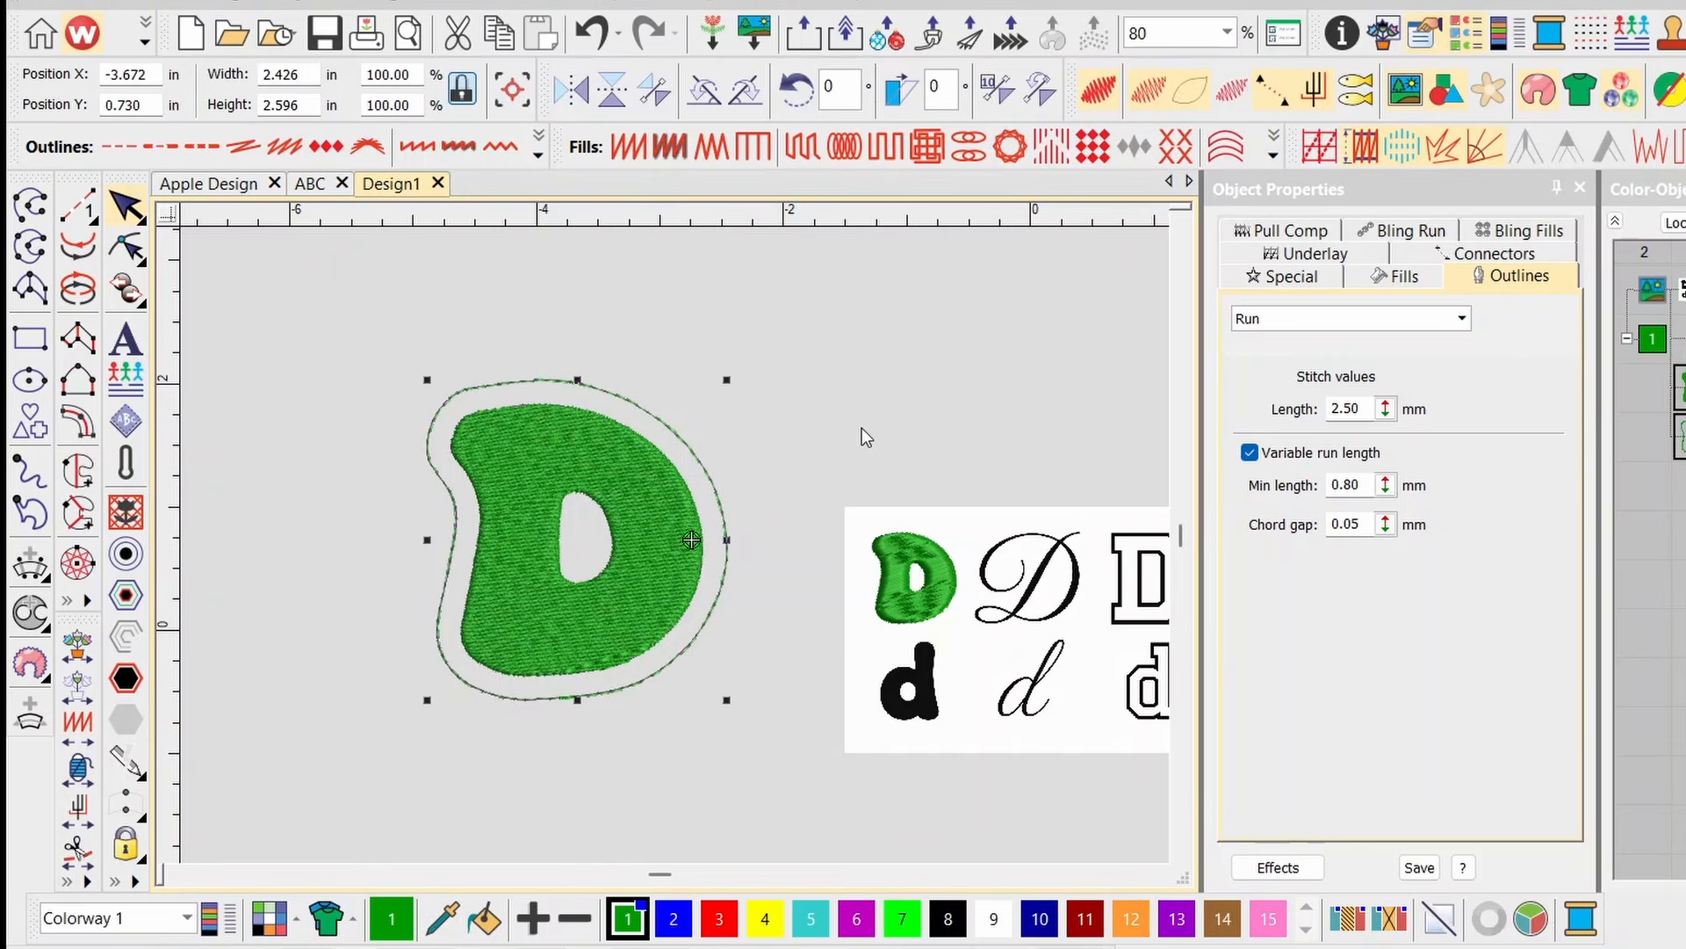
pyautogui.click(827, 393)
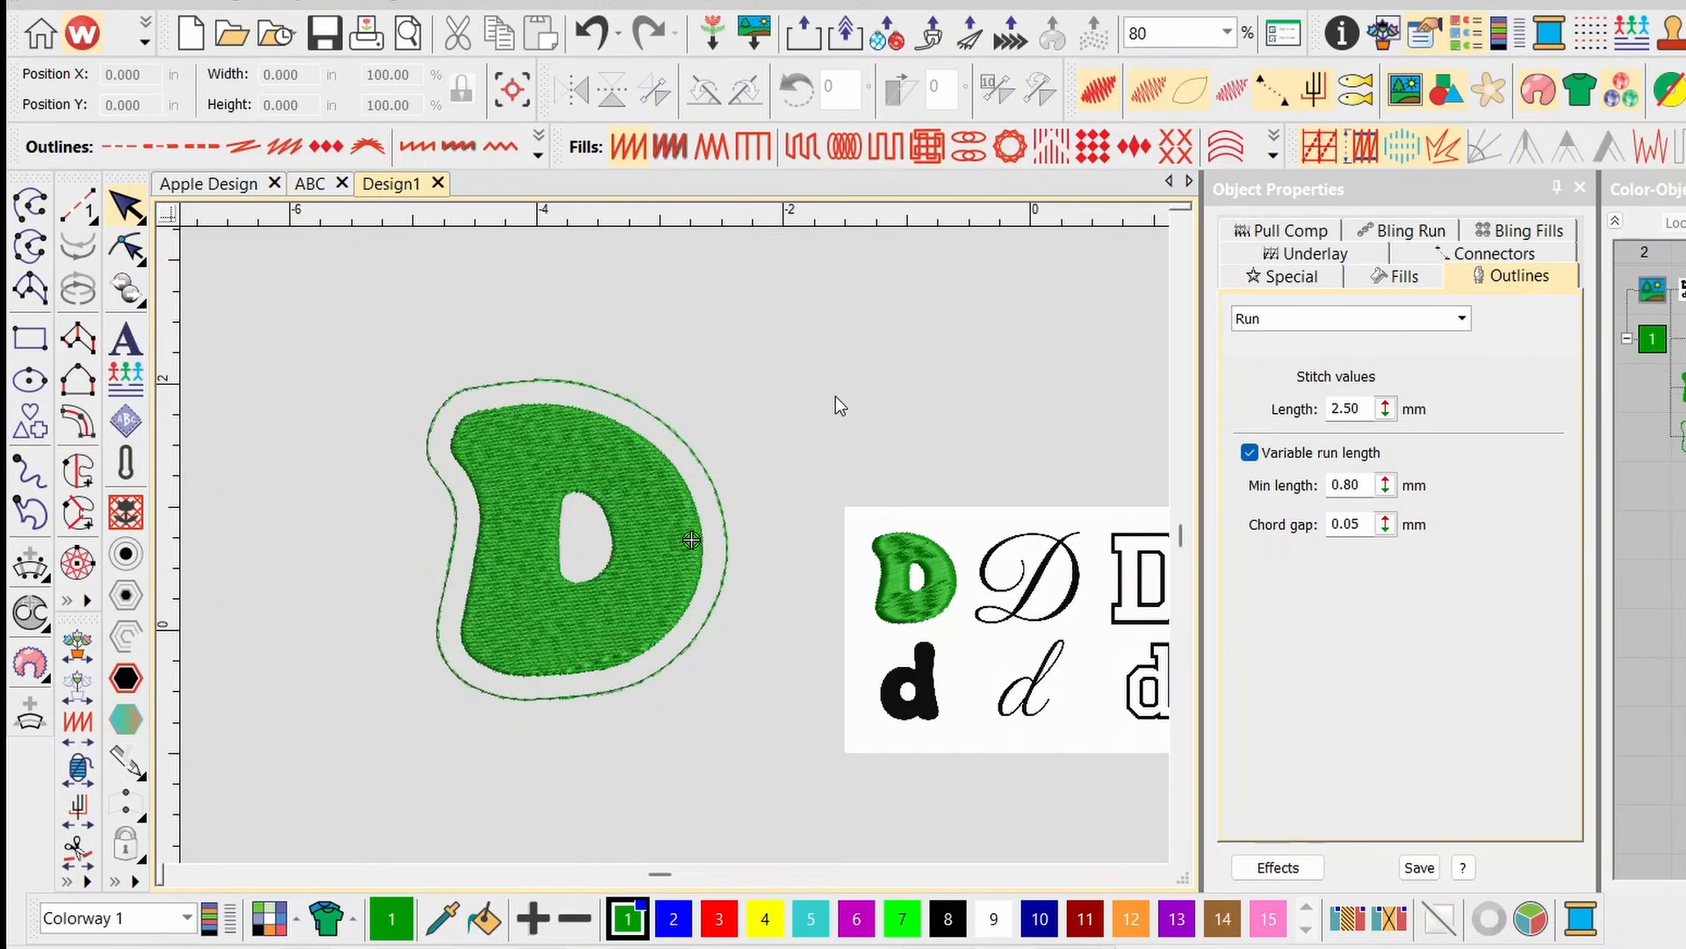
# Duplicate the outlined green D to its left at about X -6.28, Y 0.72 in and recolor the copy red (color 3).
pyautogui.scroll(-2, 785, 431)
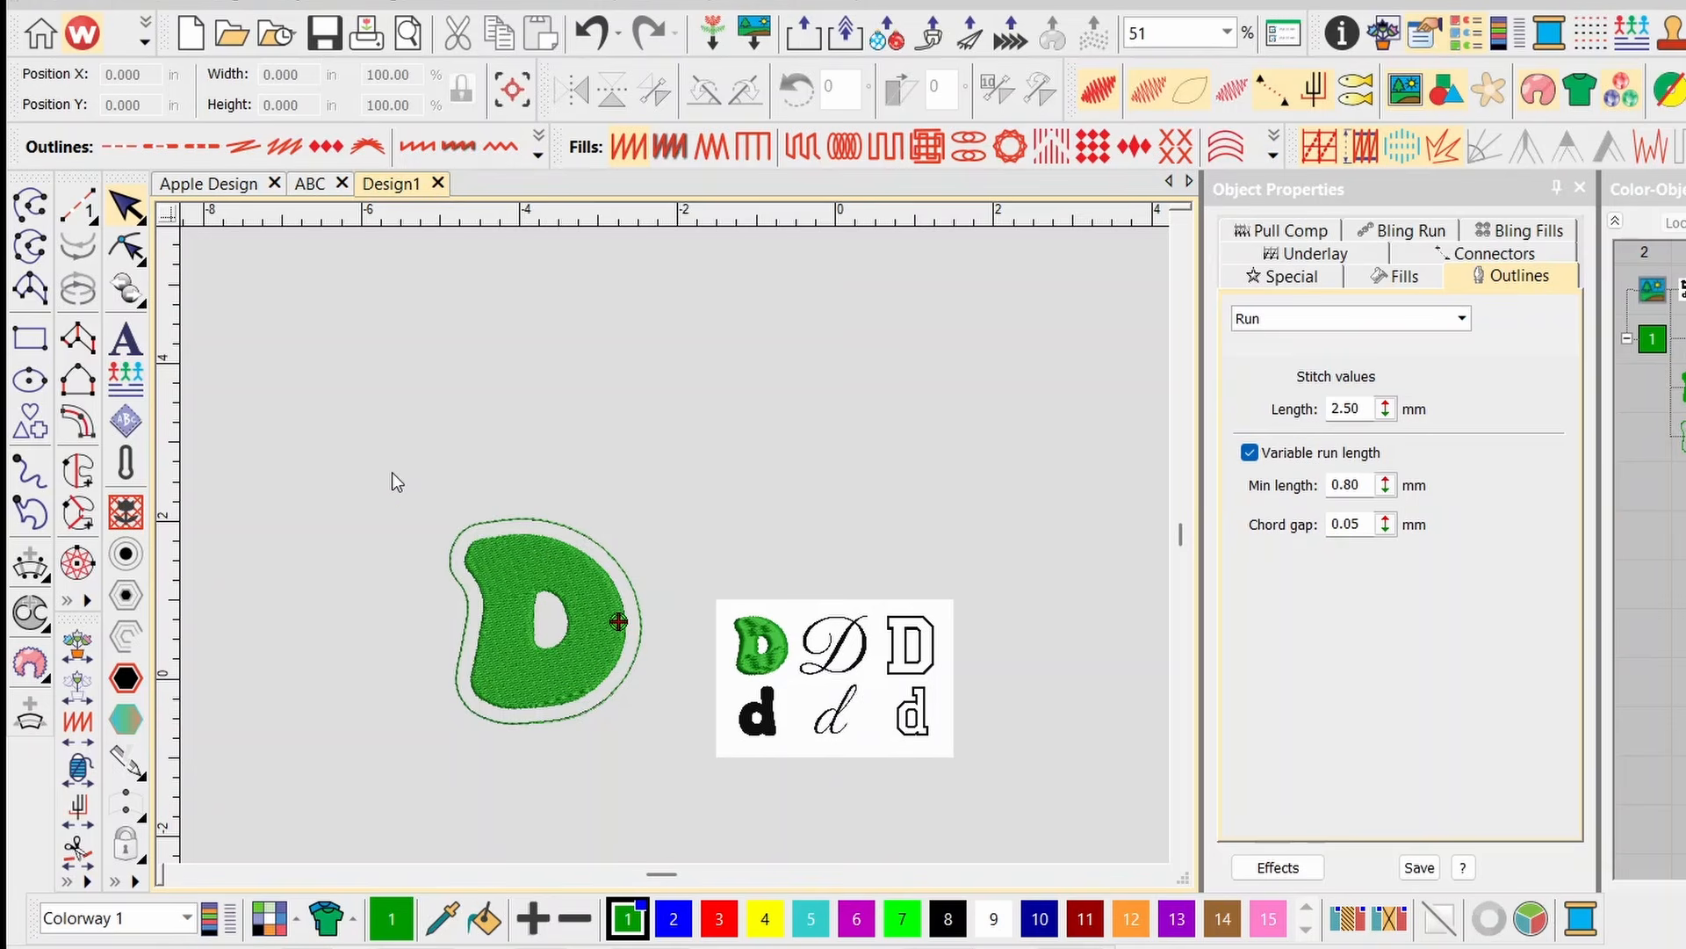
pyautogui.moveTo(391, 475); pyautogui.dragTo(734, 809)
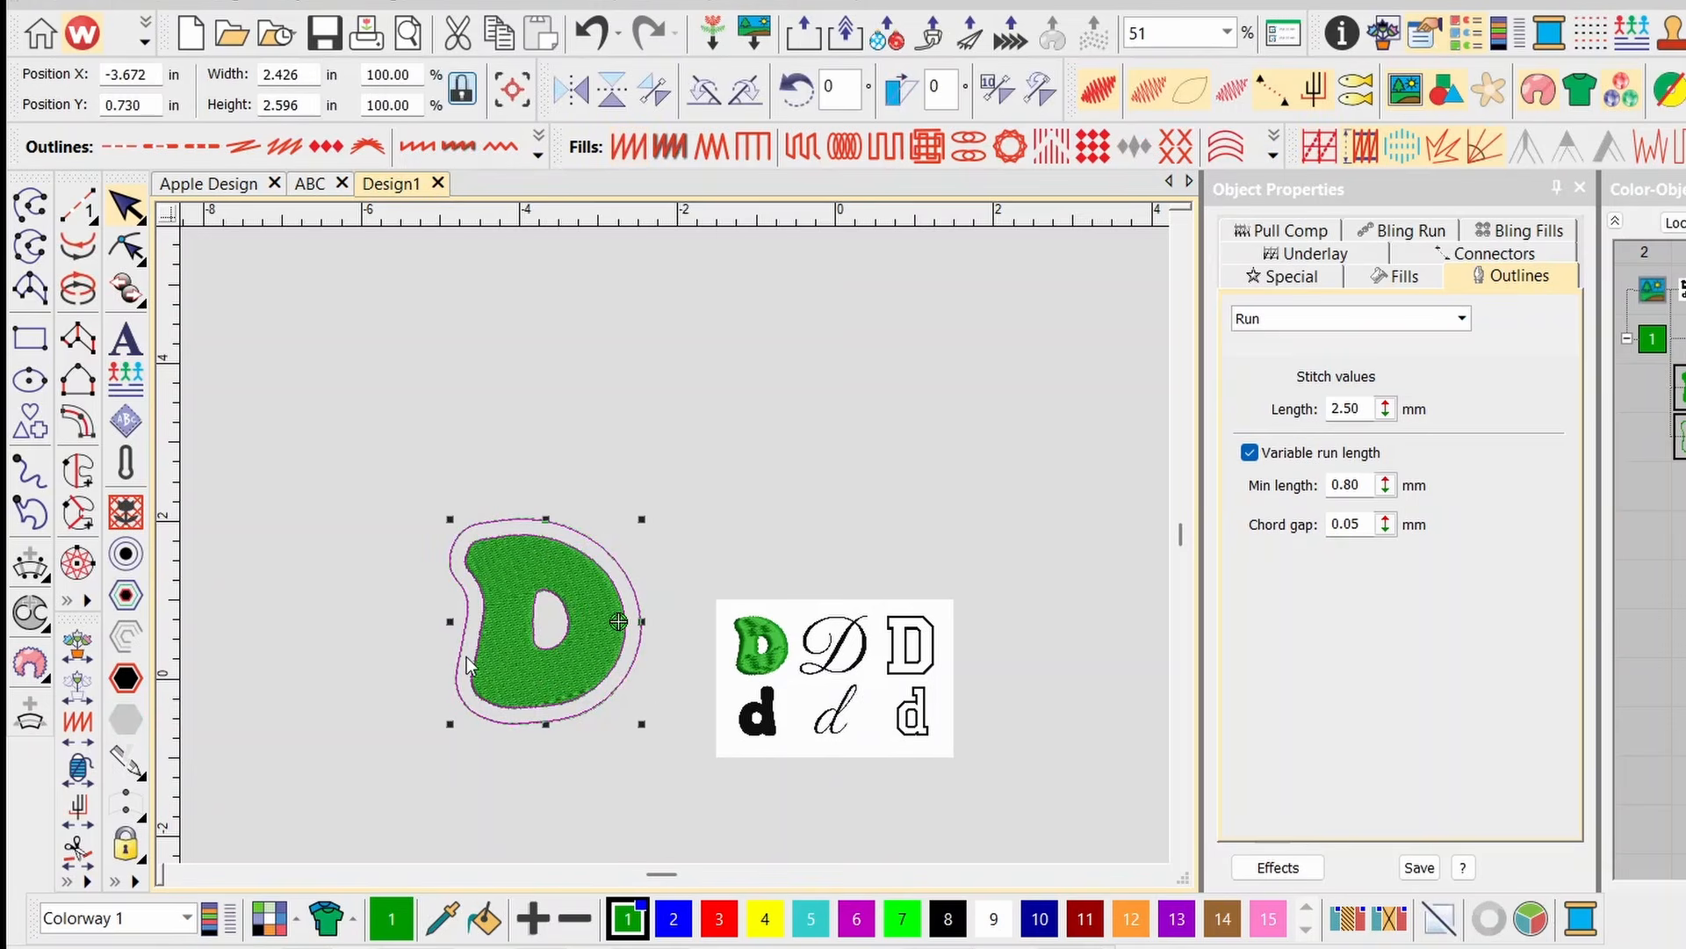
pyautogui.moveTo(554, 676); pyautogui.dragTo(348, 690)
pyautogui.click(729, 930)
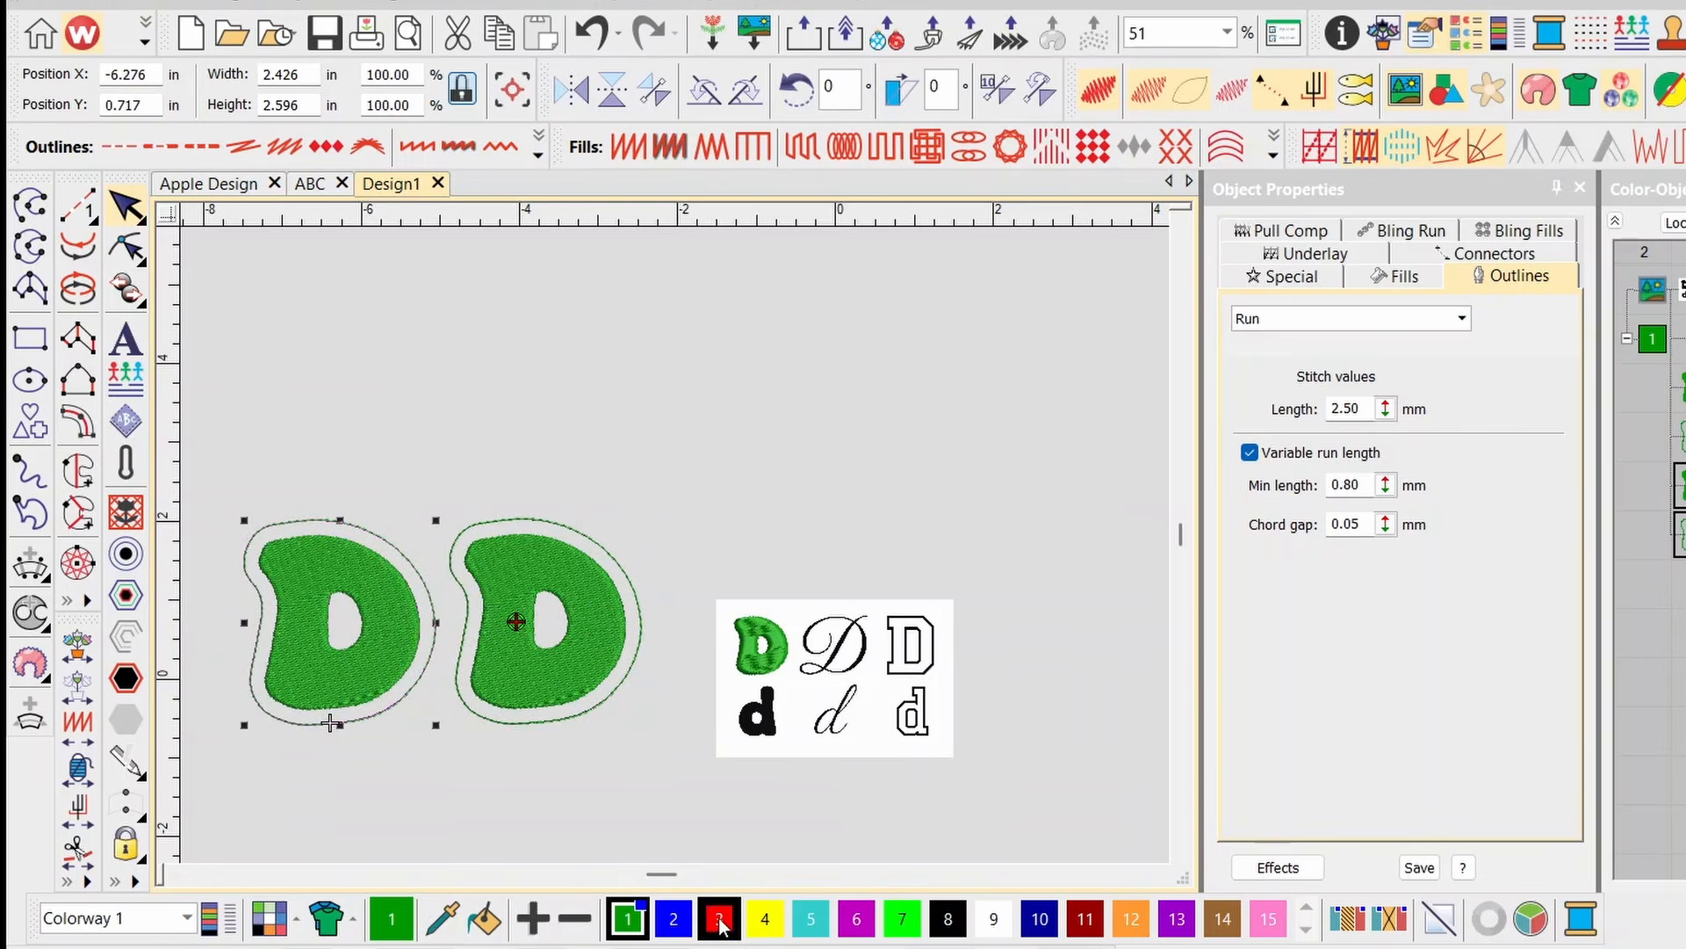
pyautogui.press('1')
pyautogui.scroll(1, 681, 555)
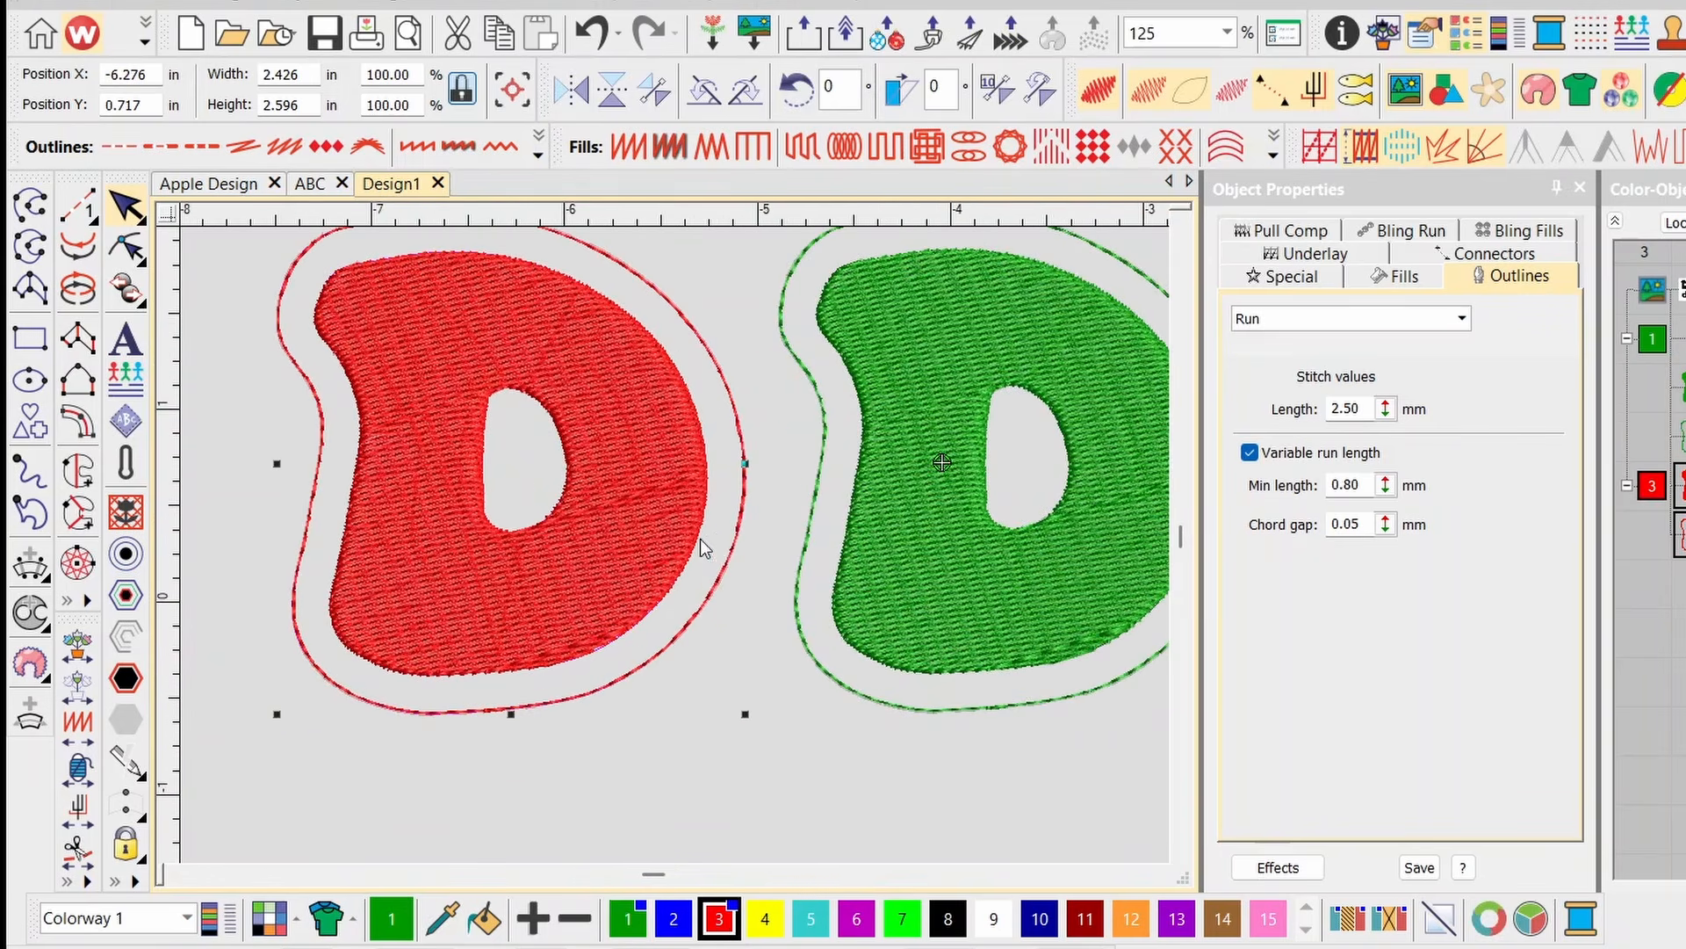
pyautogui.scroll(-1, 699, 540)
pyautogui.click(286, 453)
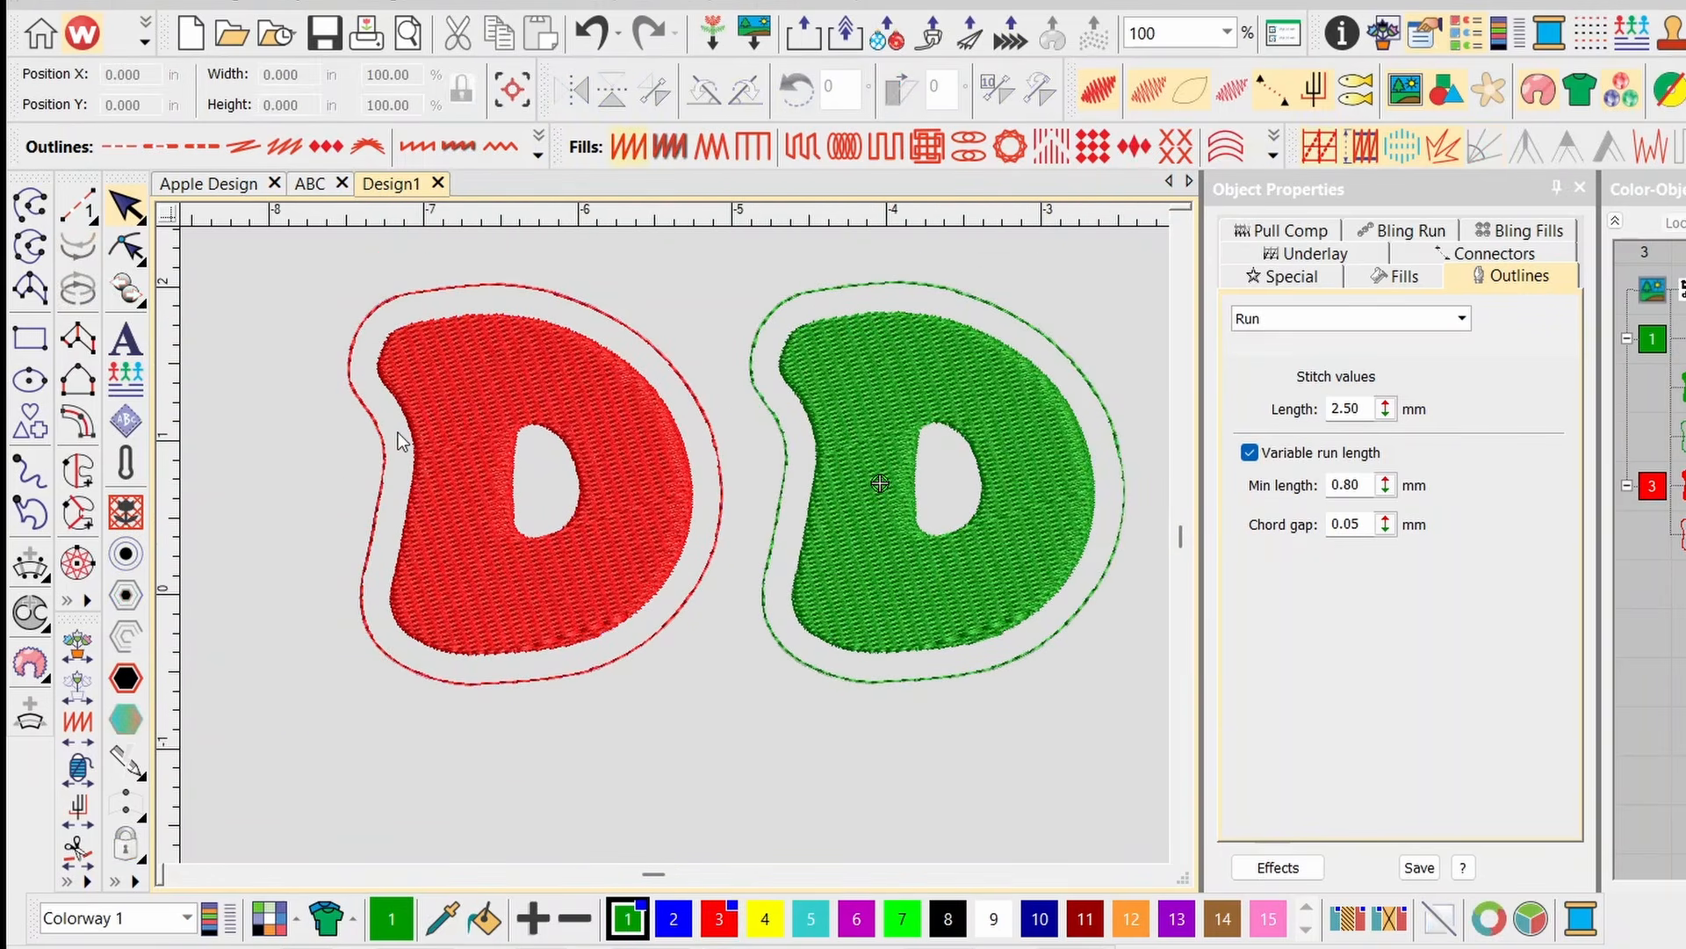
# Delete the offset outline around the red D.
pyautogui.click(580, 309)
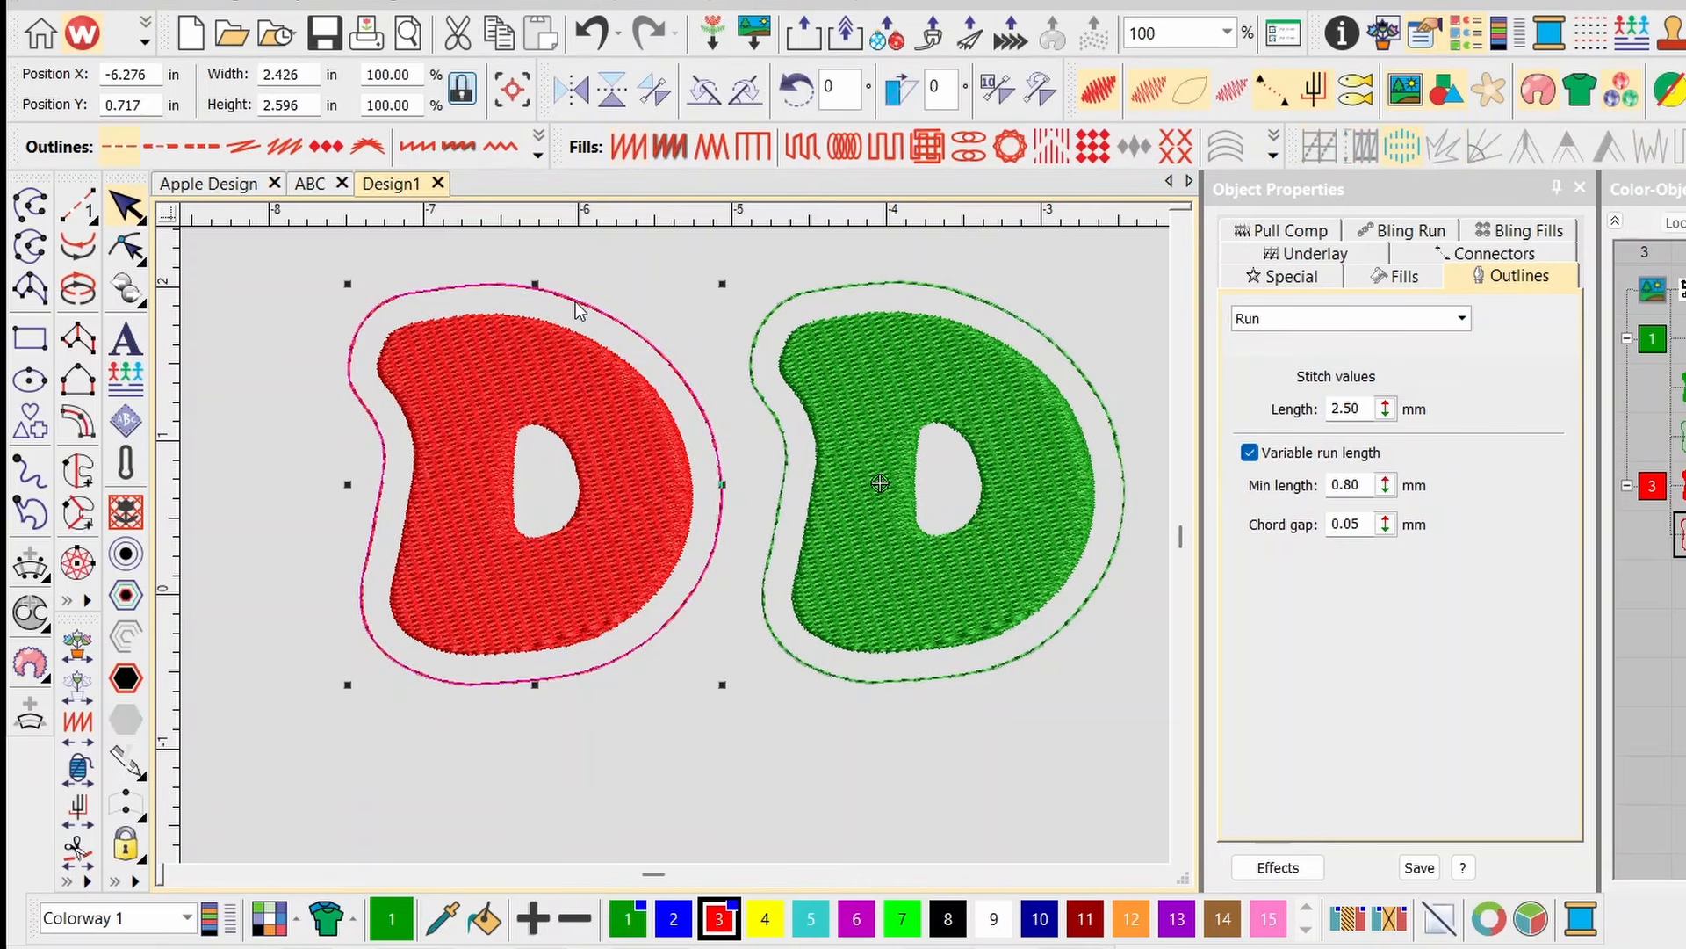
pyautogui.press('Delete')
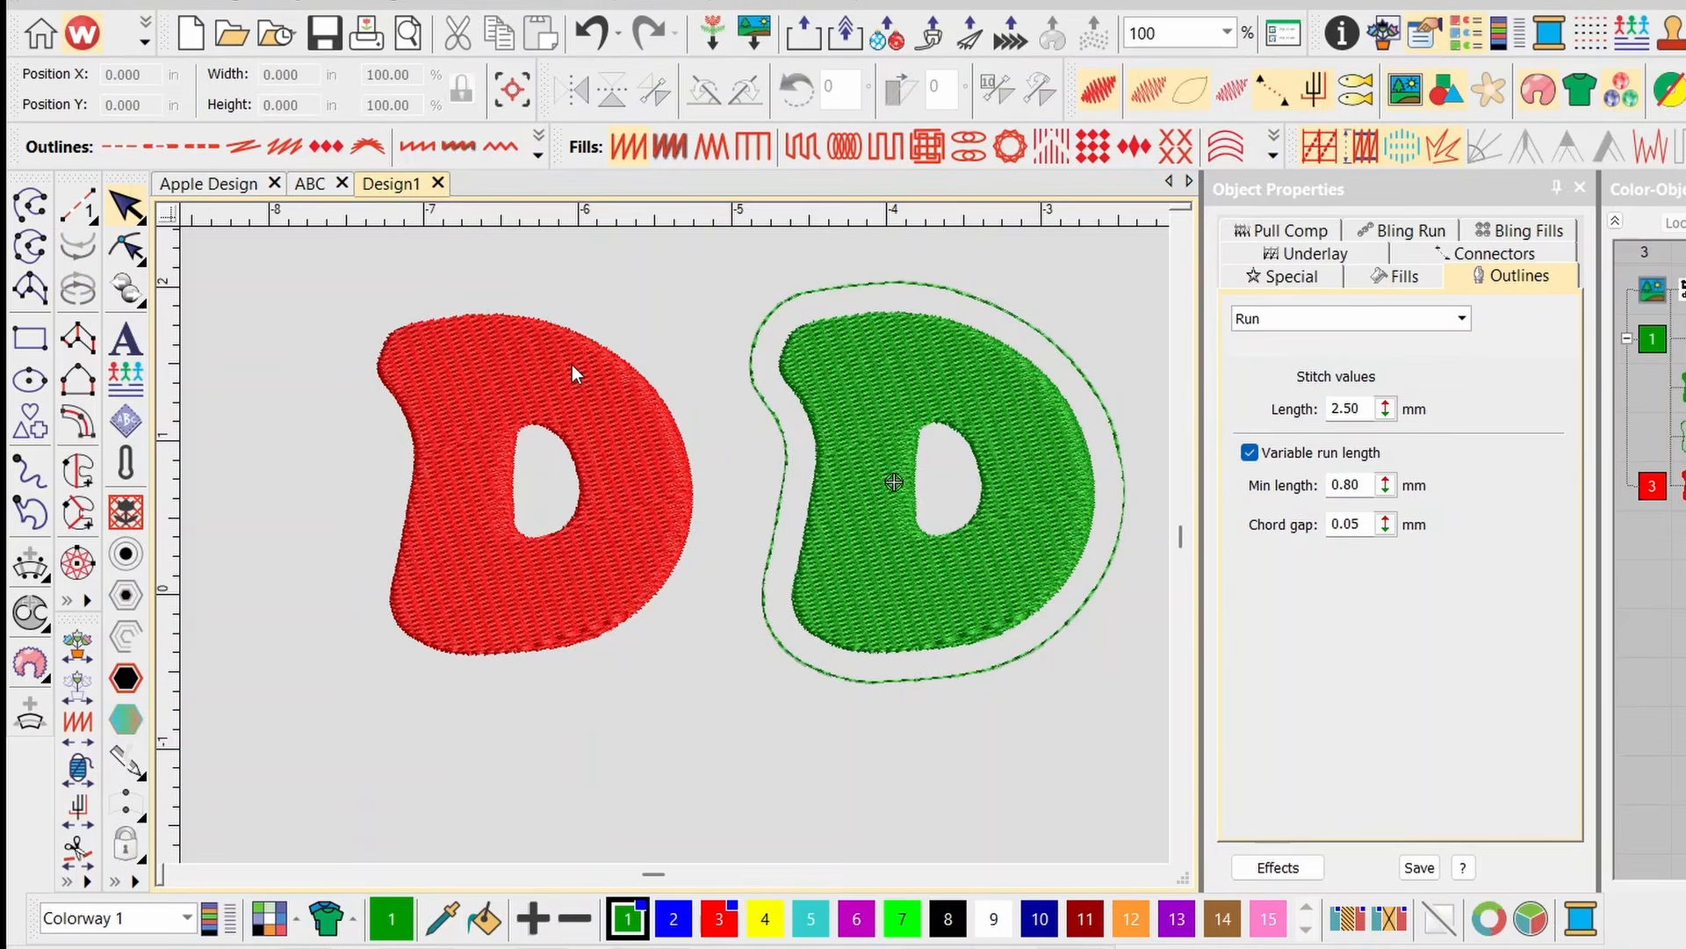
pyautogui.click(572, 369)
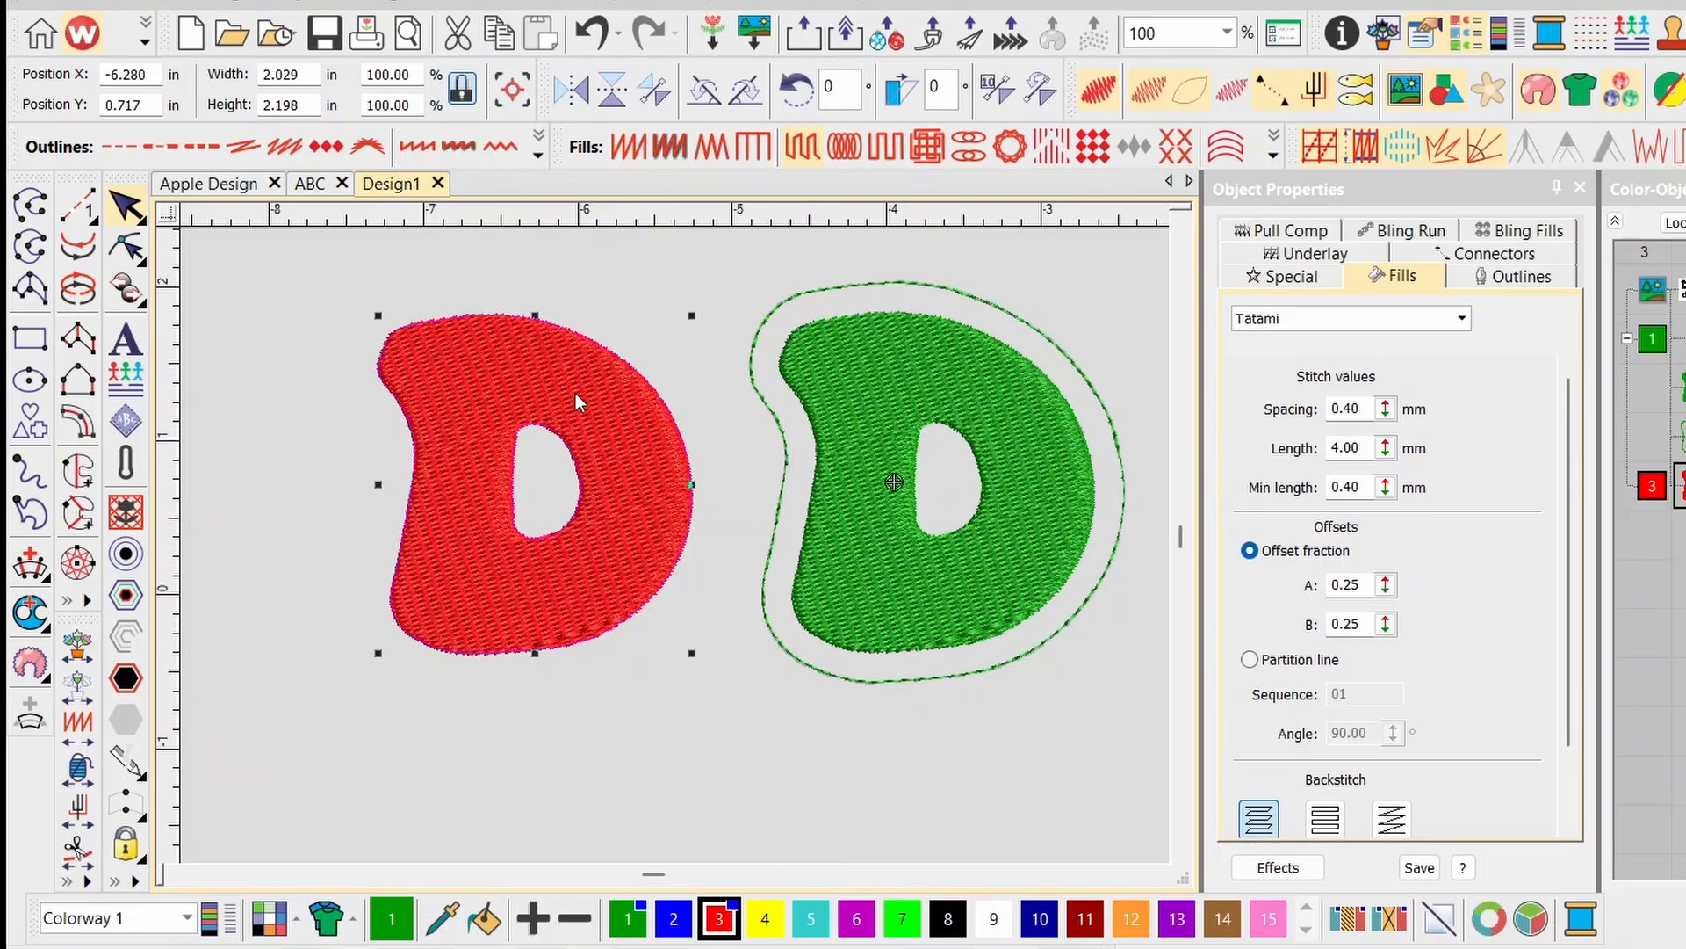
# Enlarge the red D and the outlined green D together proportionally to about 10.31 × 5.54 in, leaving the artwork out.
pyautogui.scroll(-4, 694, 549)
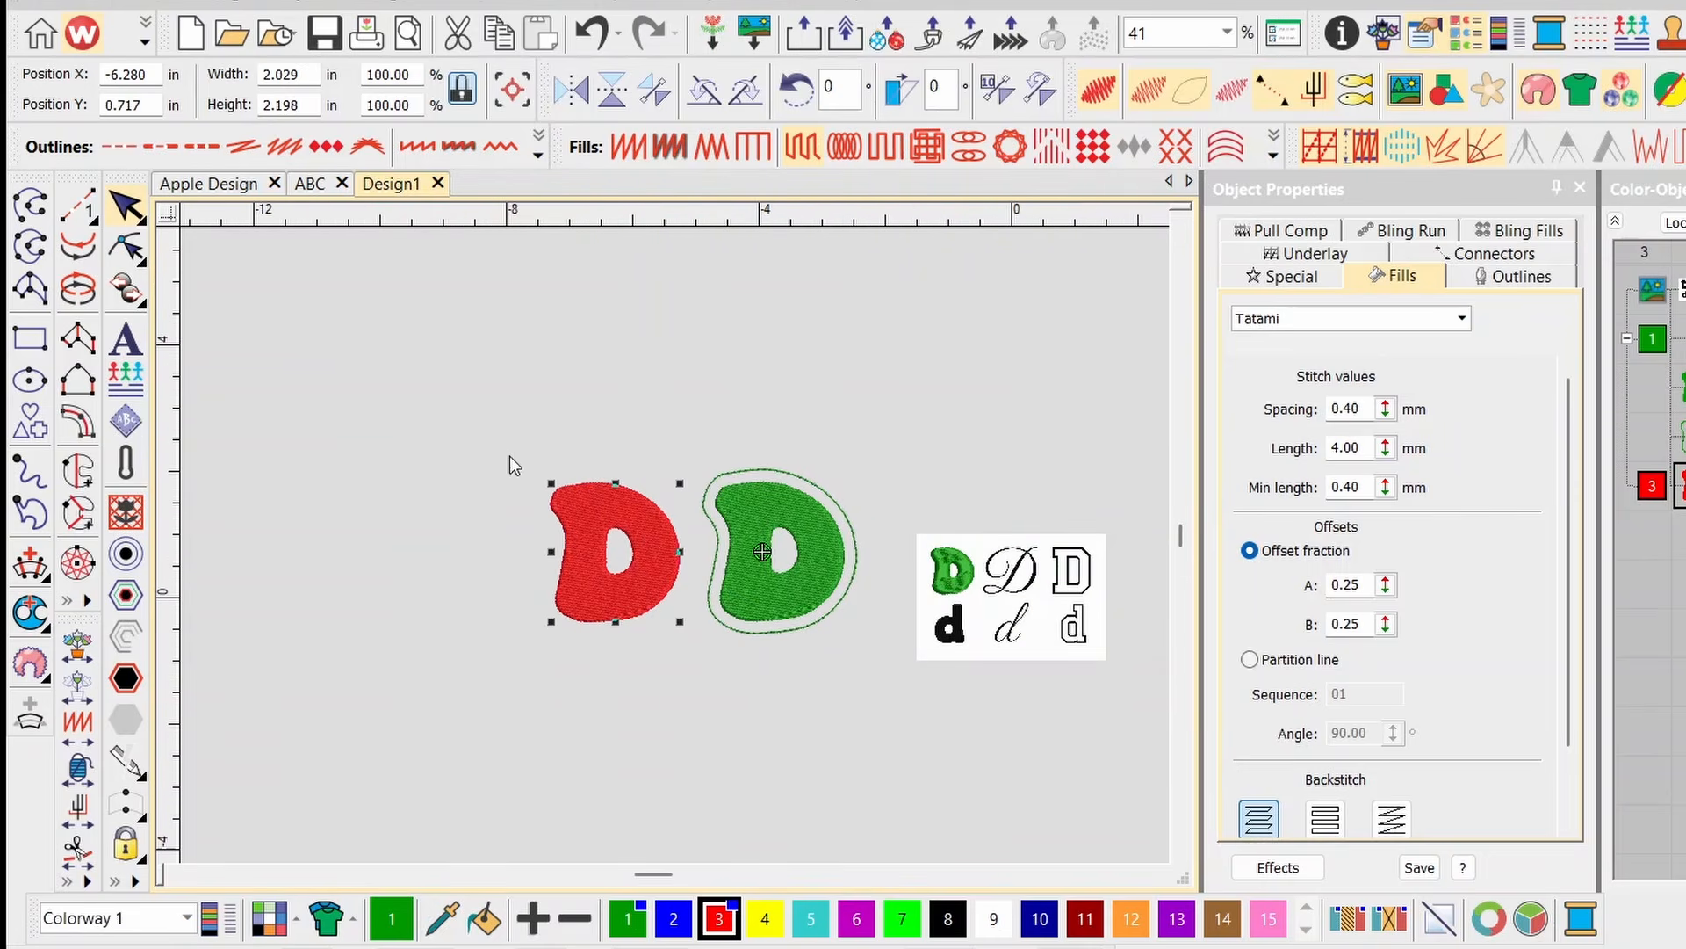
pyautogui.moveTo(452, 395); pyautogui.dragTo(1023, 762)
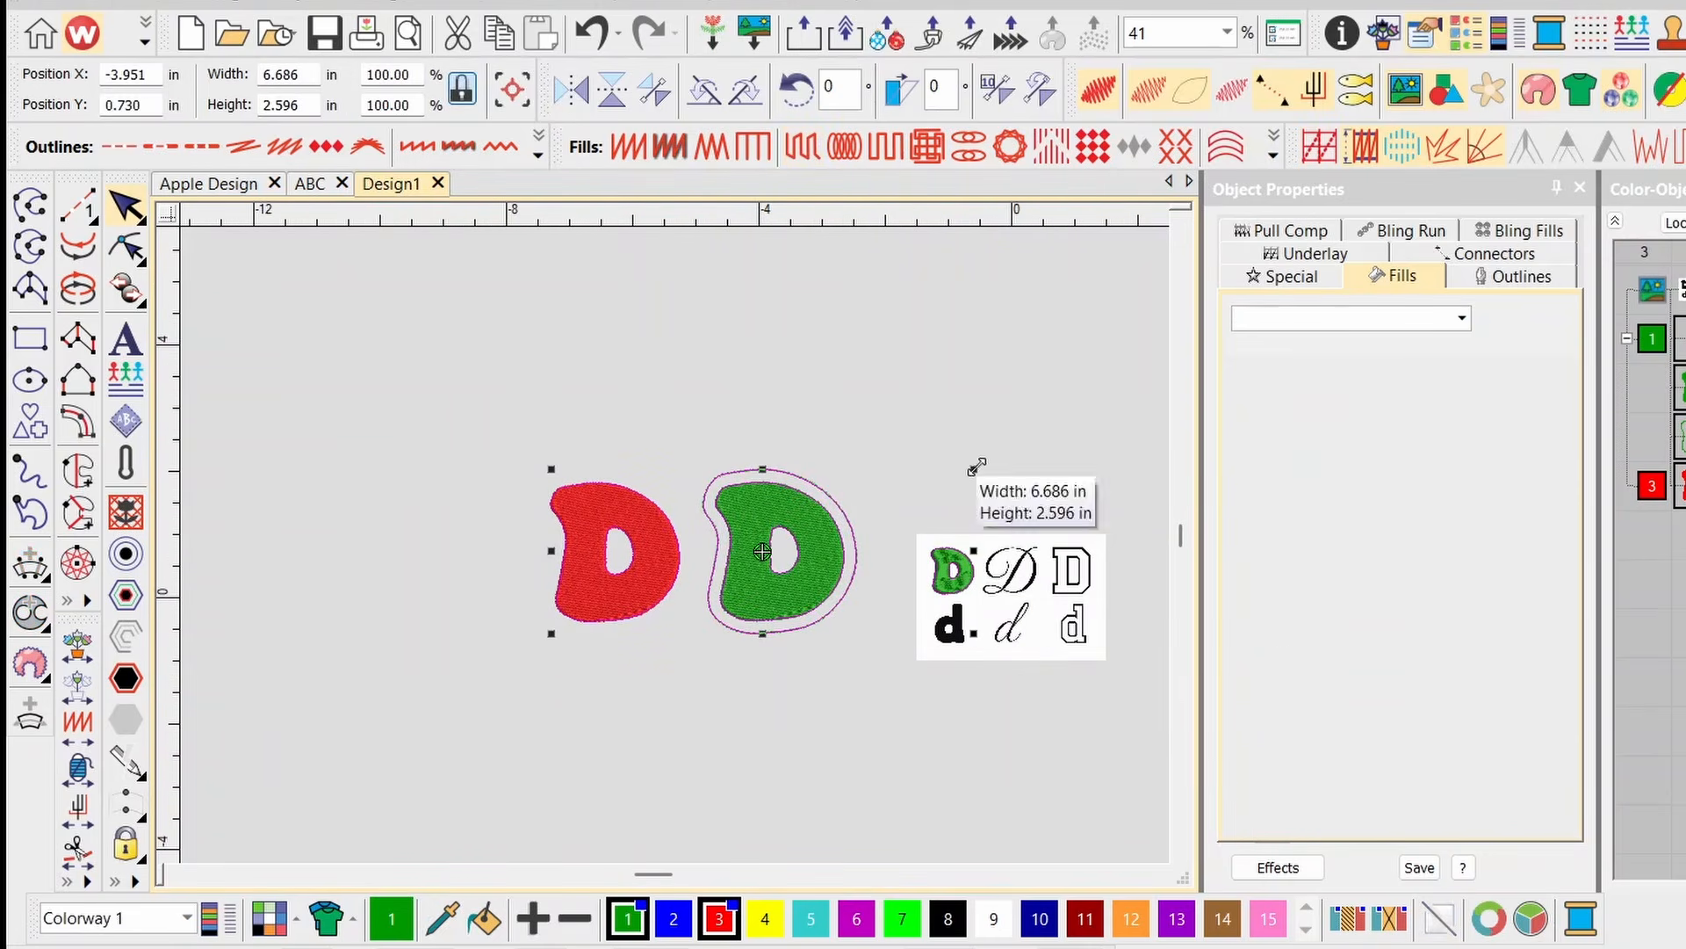
pyautogui.click(483, 380)
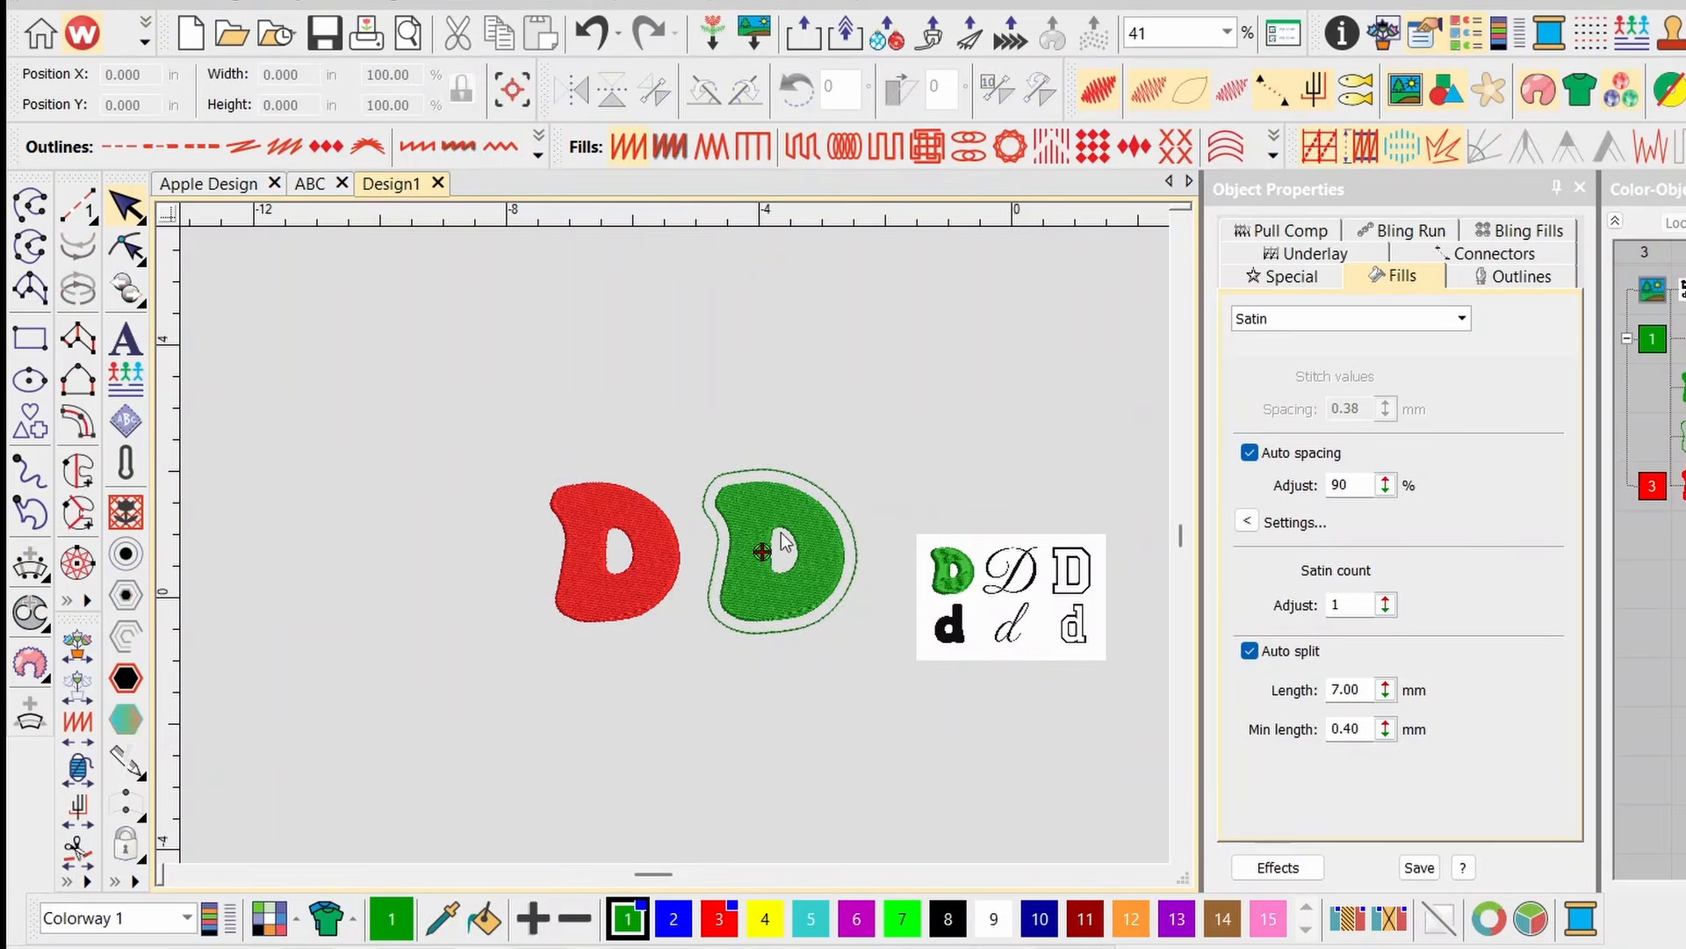
pyautogui.moveTo(463, 380); pyautogui.dragTo(914, 694)
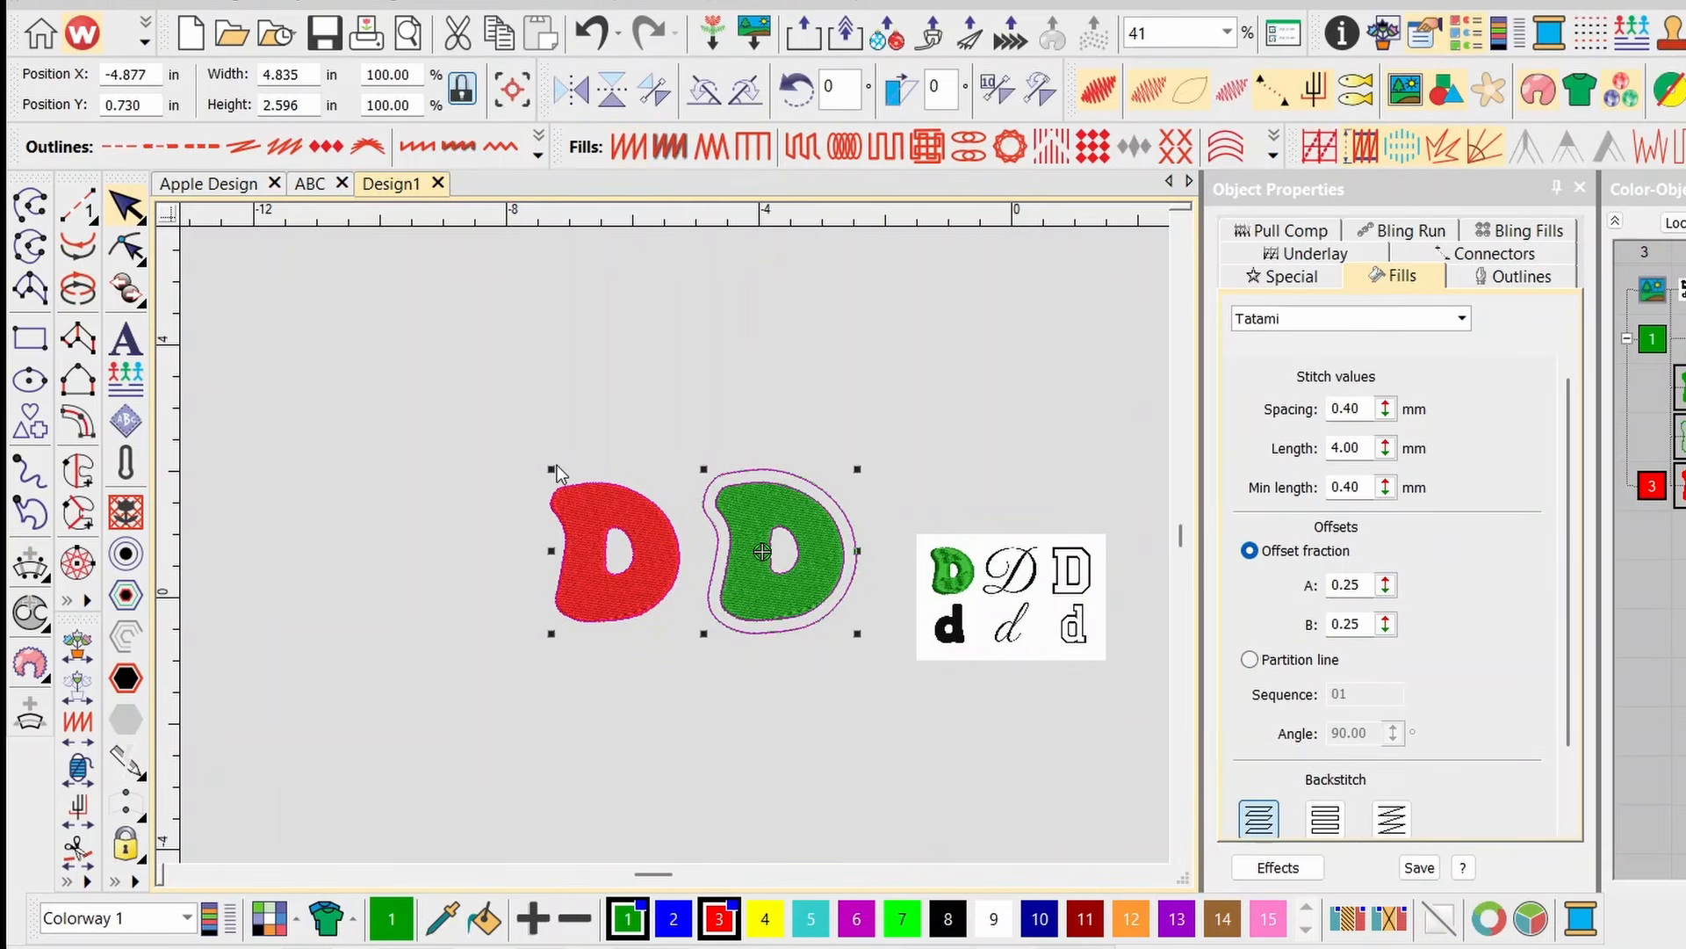
pyautogui.moveTo(552, 469); pyautogui.dragTo(429, 316)
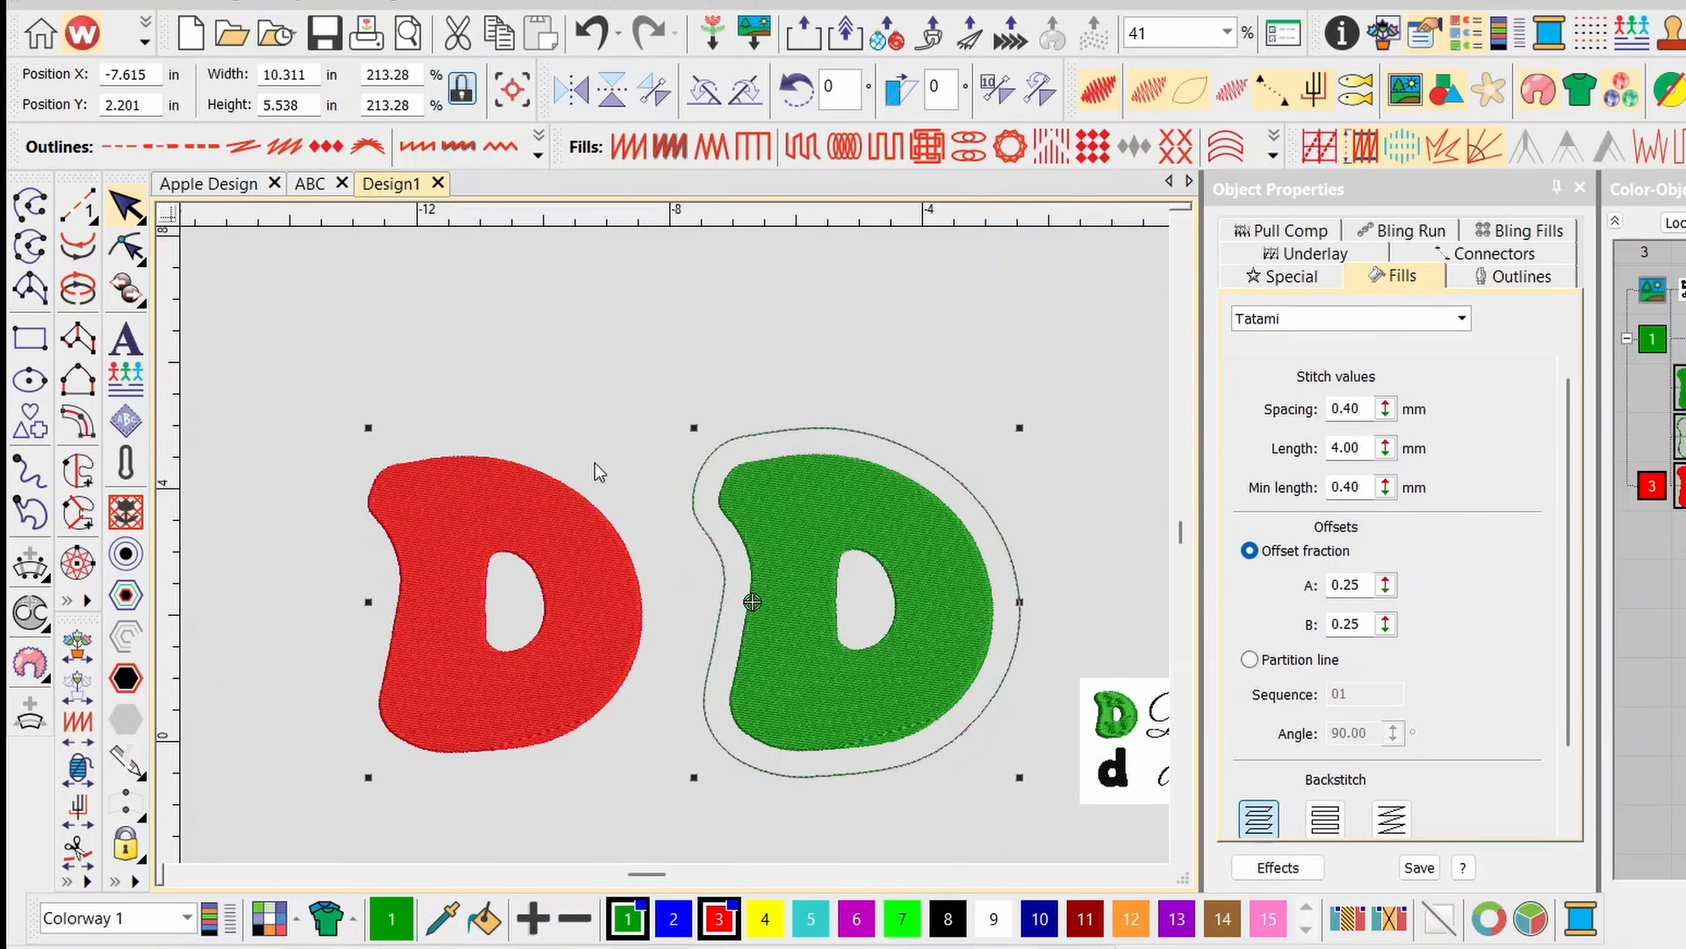
pyautogui.click(493, 386)
# Try a Satin fill on the enlarged red D and return it to Tatami.
pyautogui.scroll(1, 677, 572)
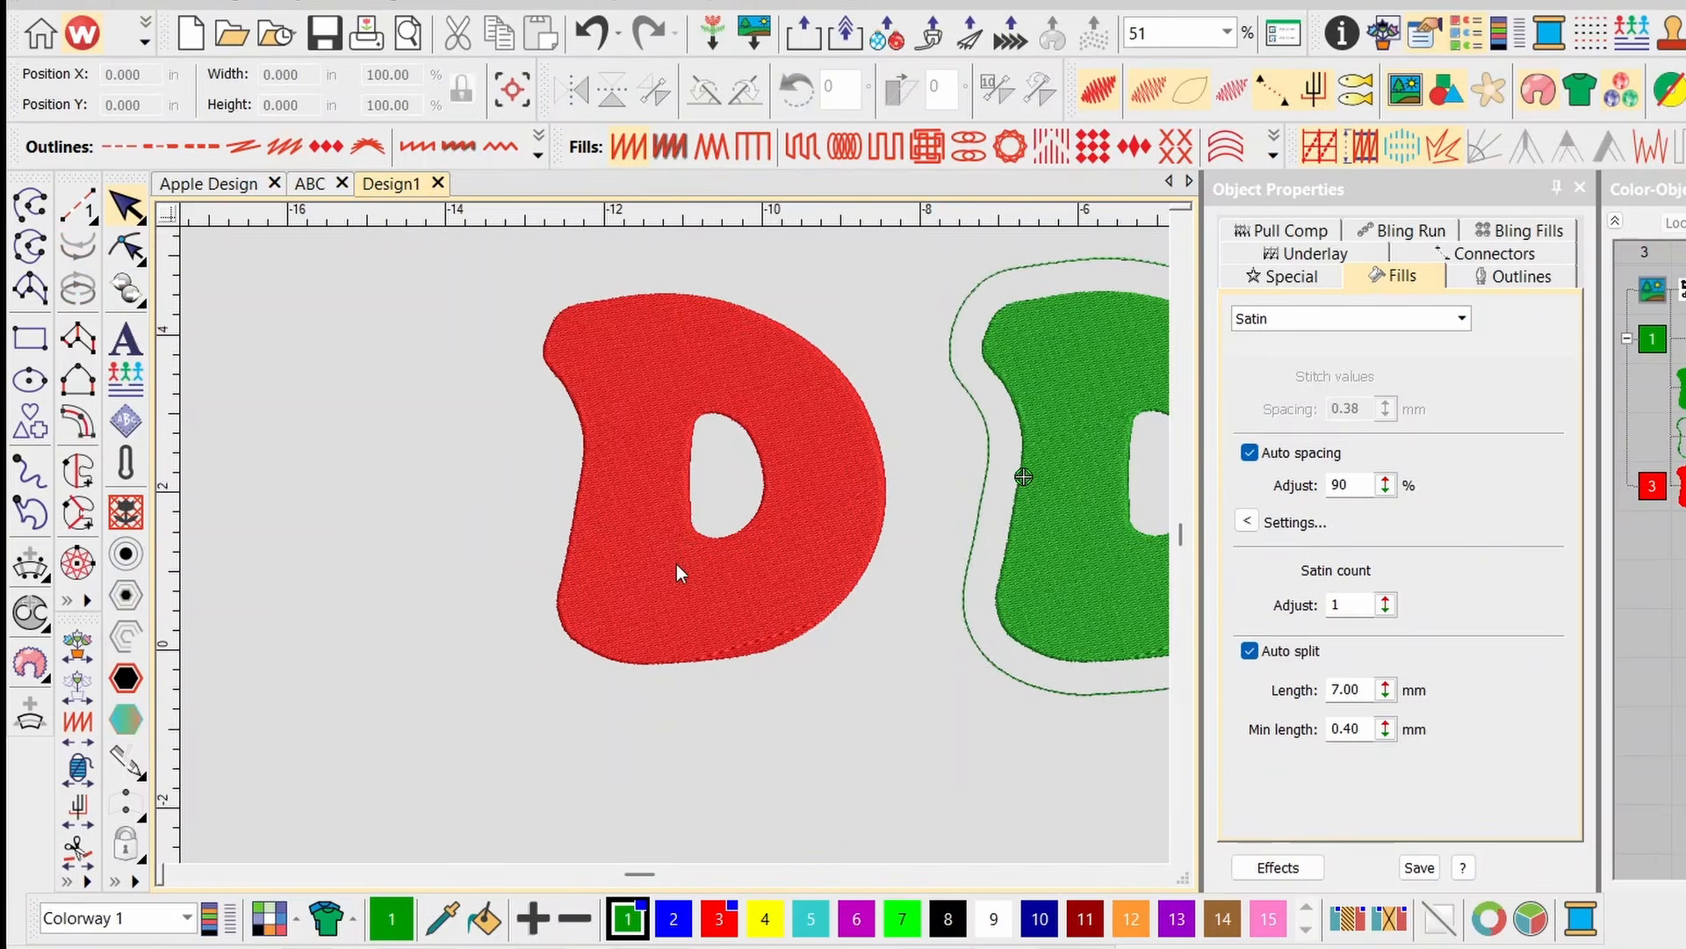
pyautogui.scroll(1, 676, 549)
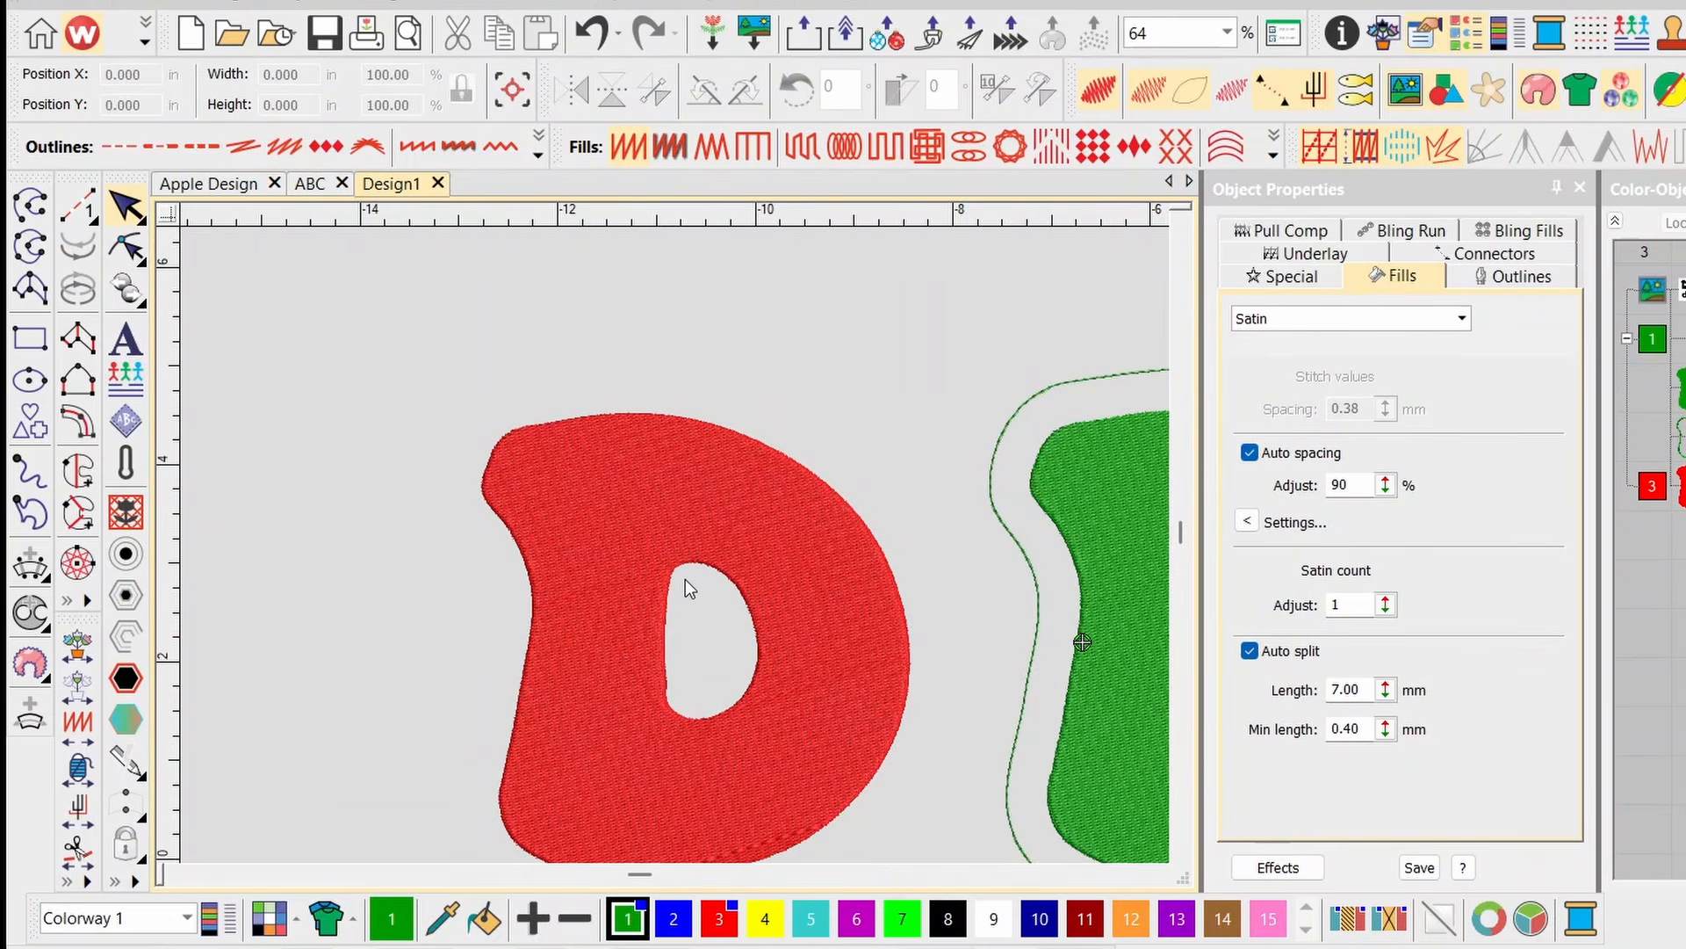
pyautogui.scroll(-1, 685, 578)
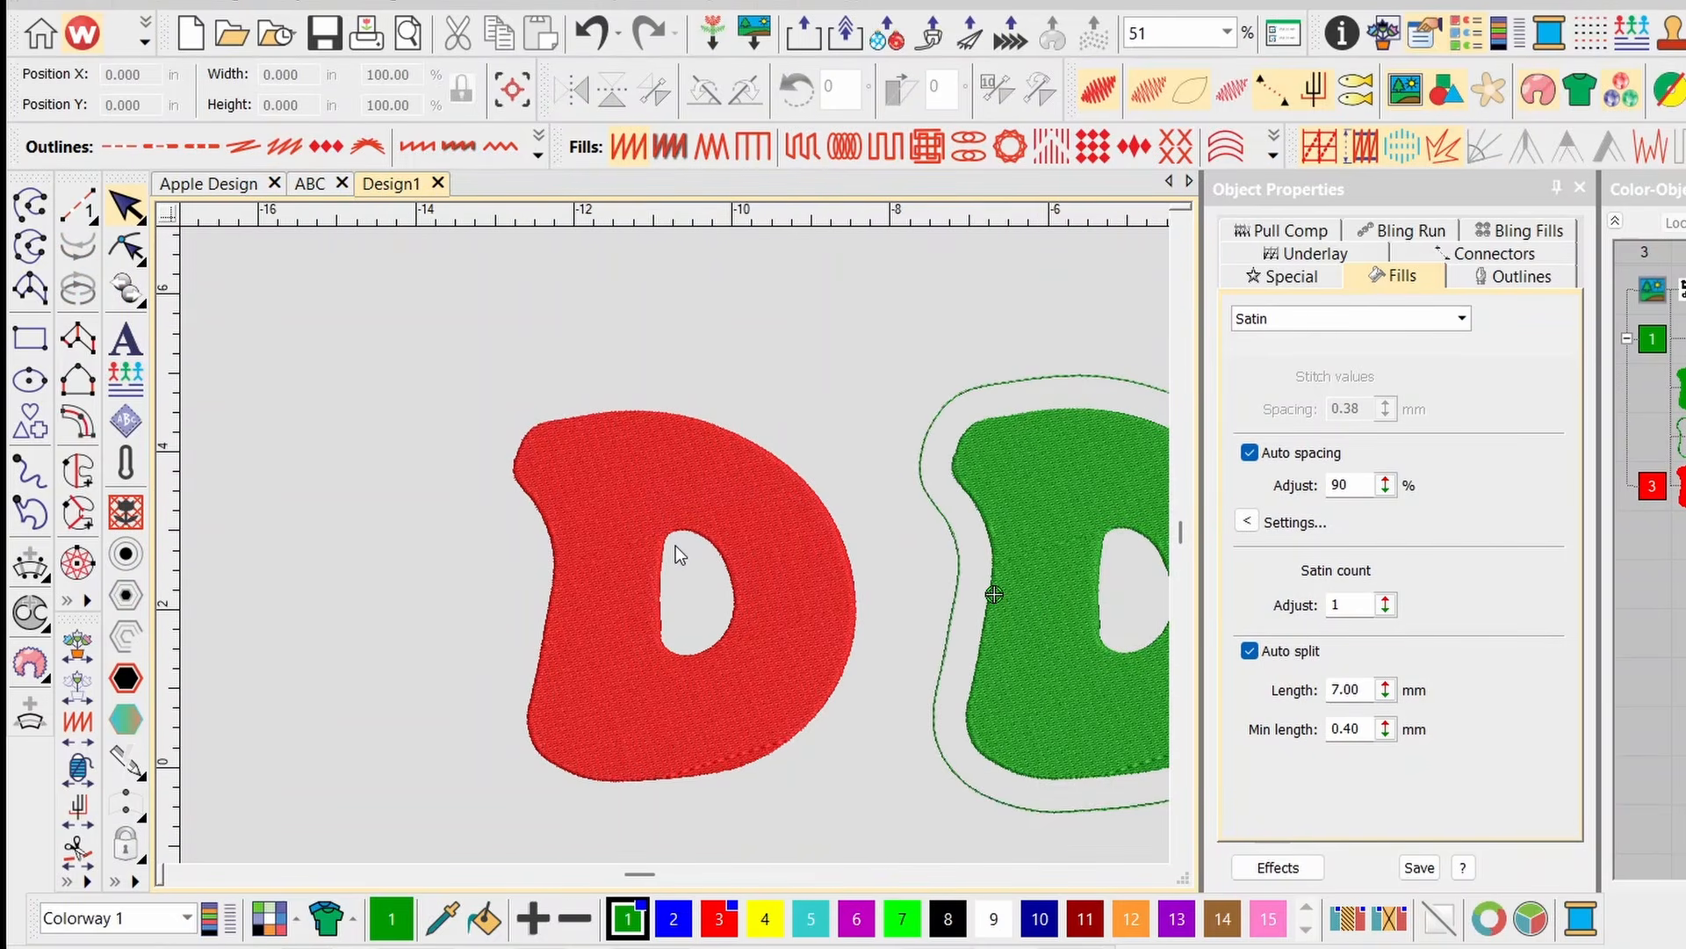
pyautogui.click(683, 715)
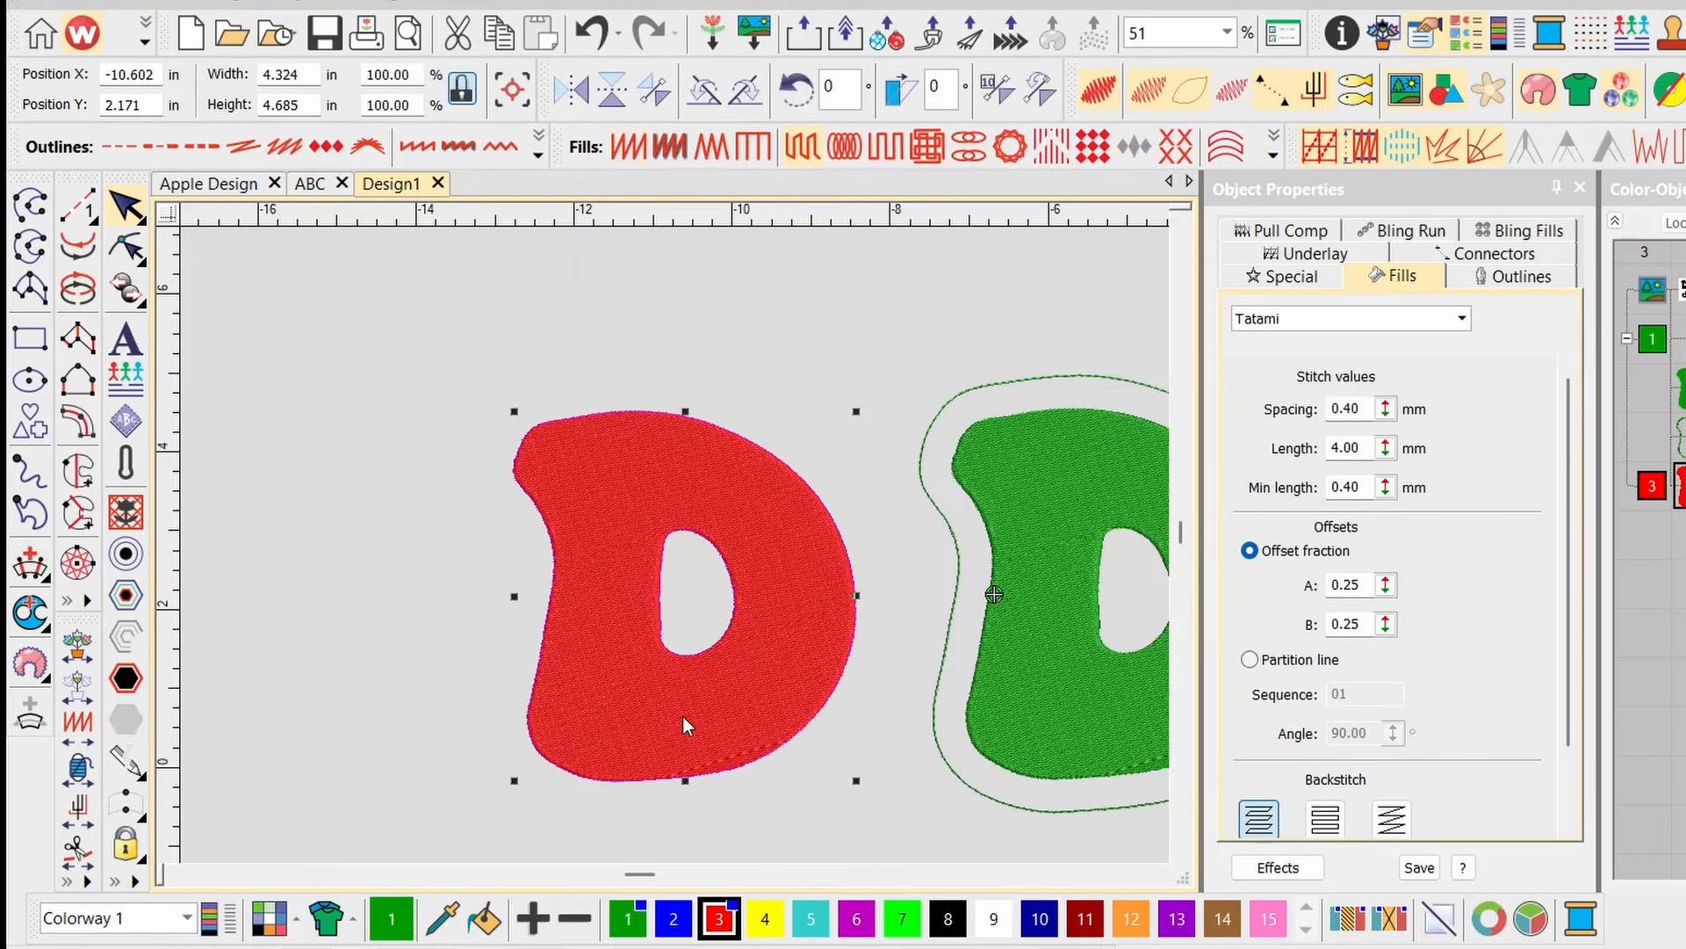
pyautogui.click(640, 152)
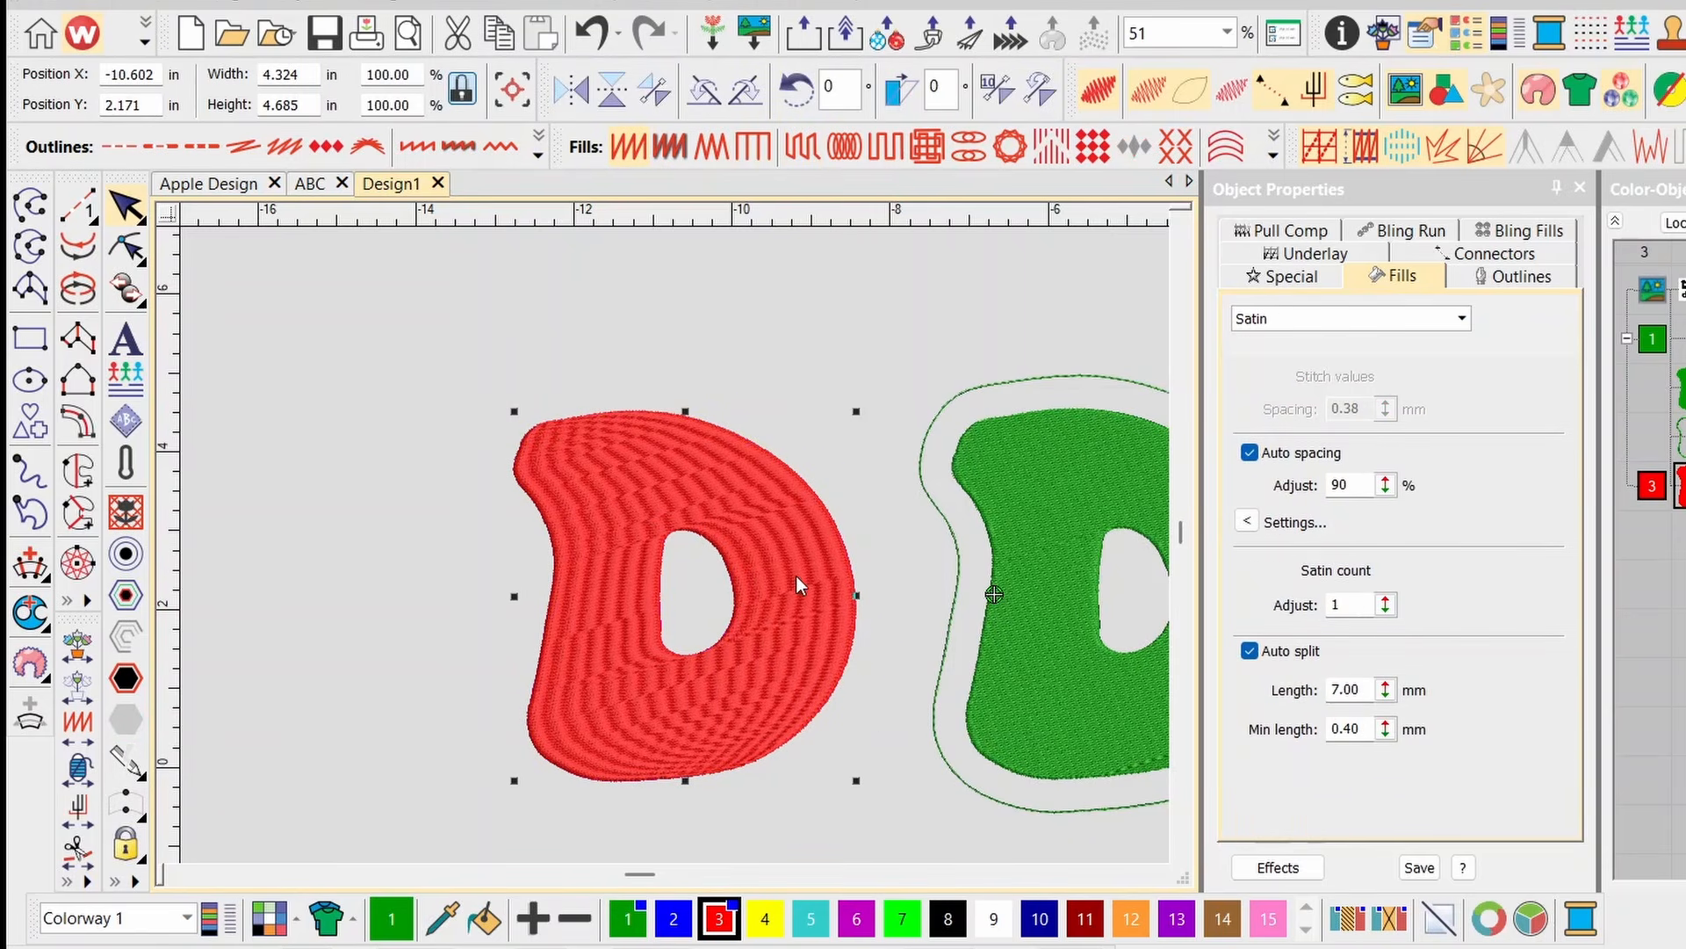
pyautogui.scroll(2, 647, 627)
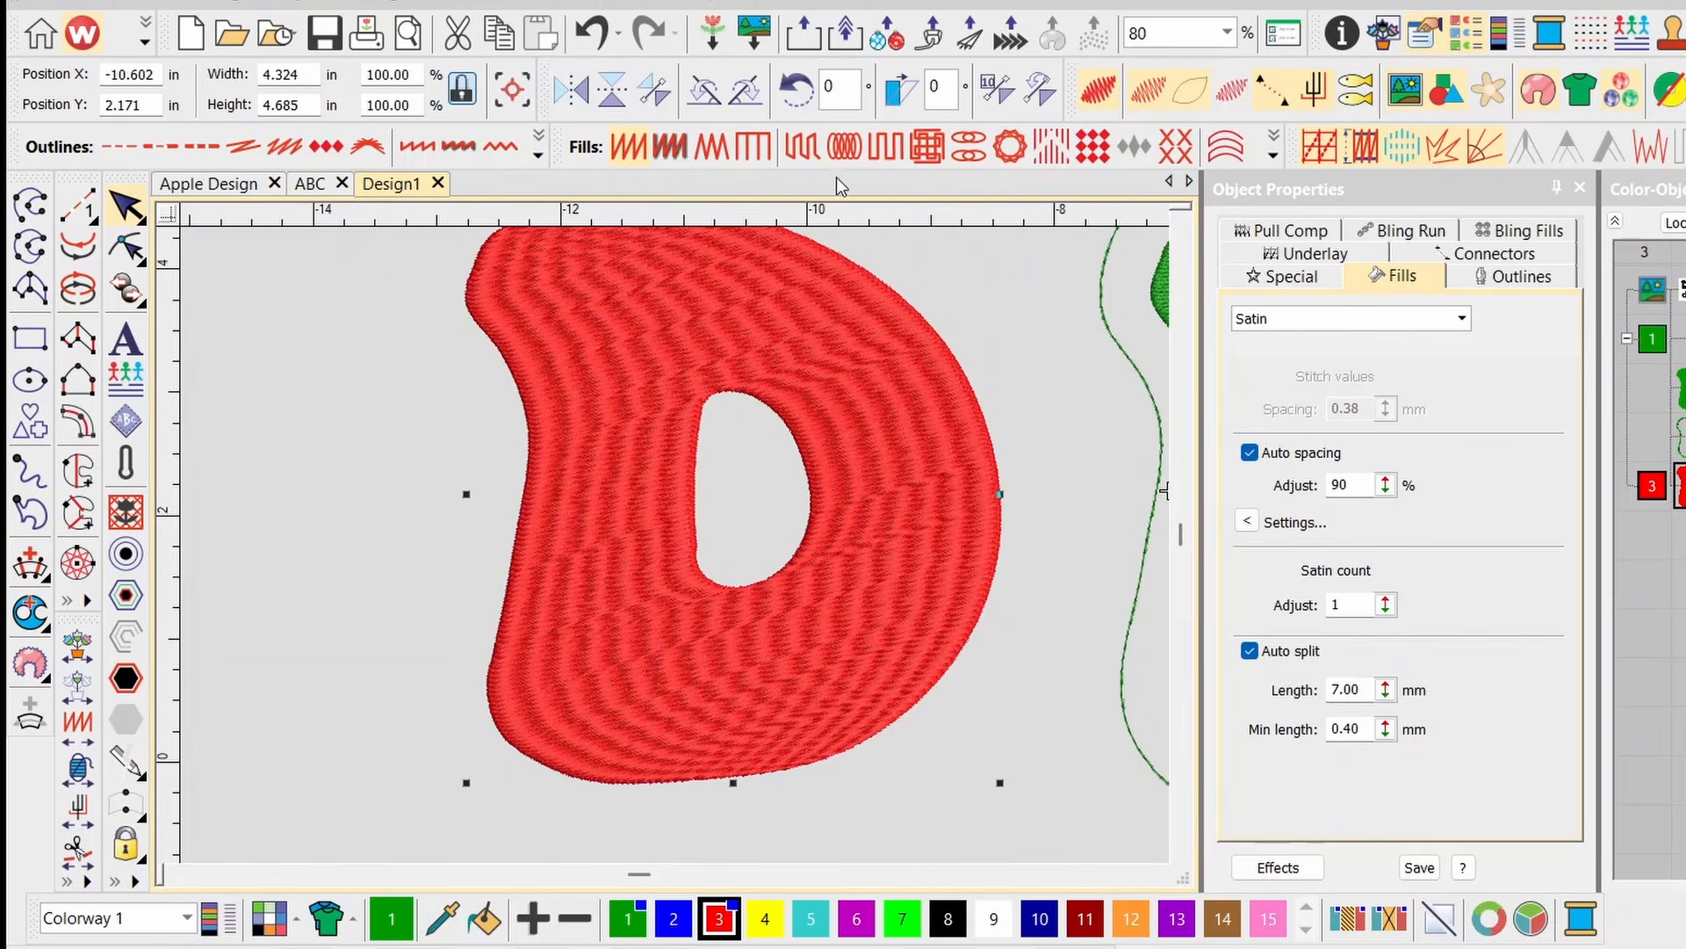
pyautogui.click(796, 146)
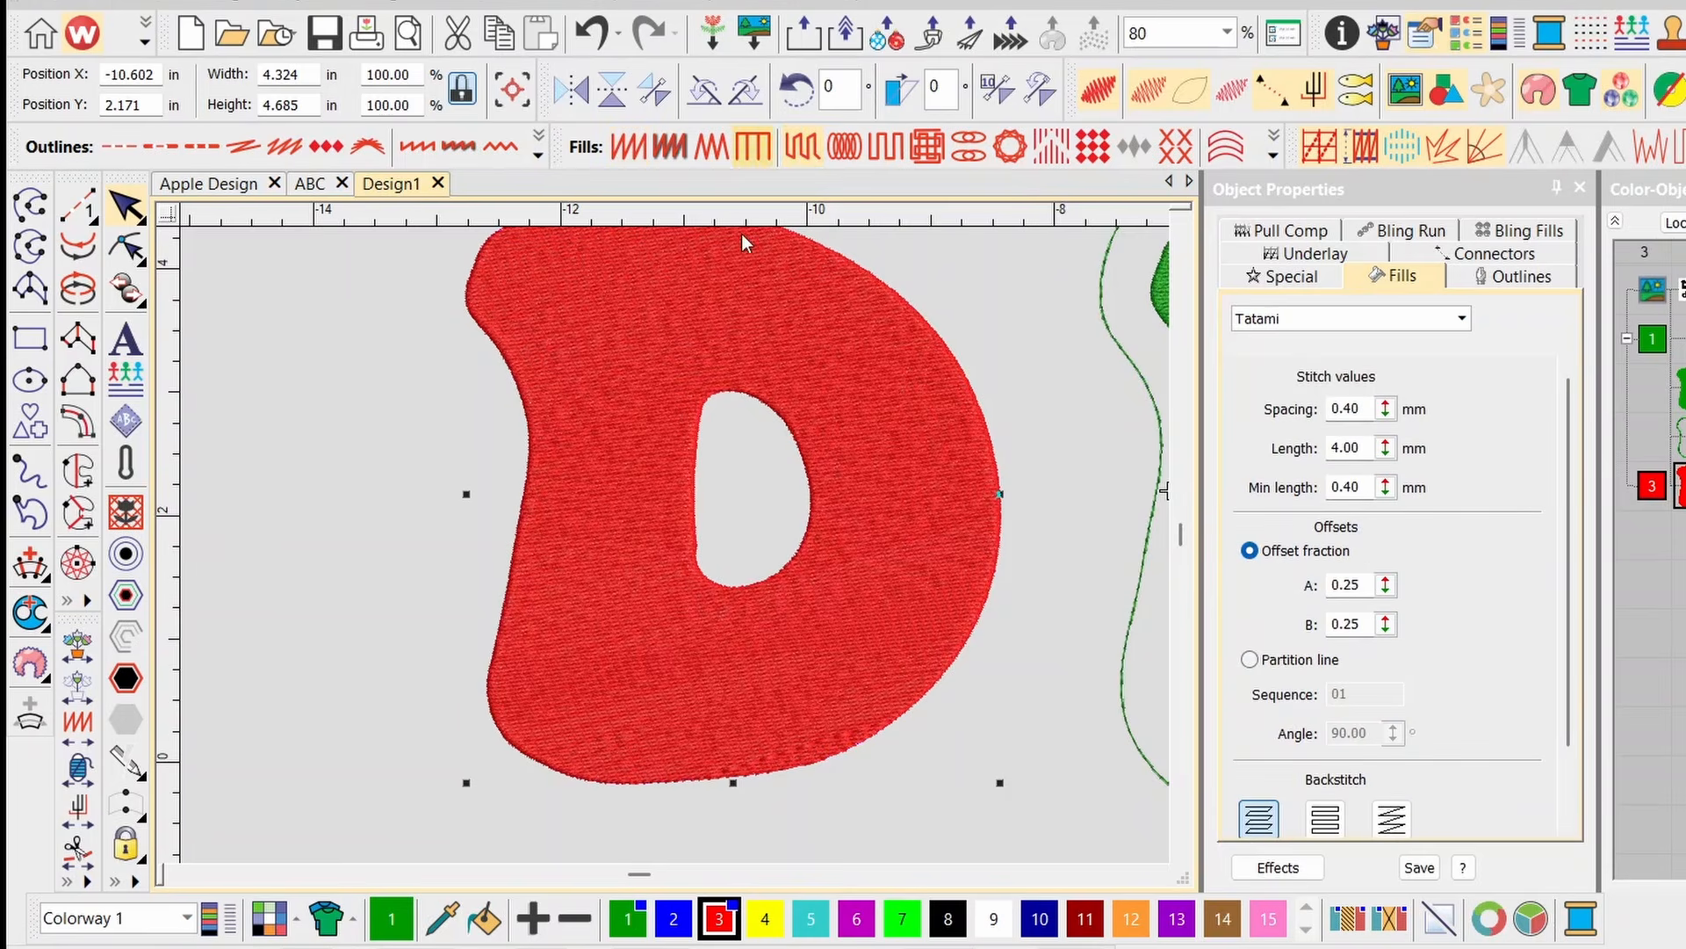
pyautogui.scroll(-2, 676, 554)
pyautogui.scroll(-1, 678, 554)
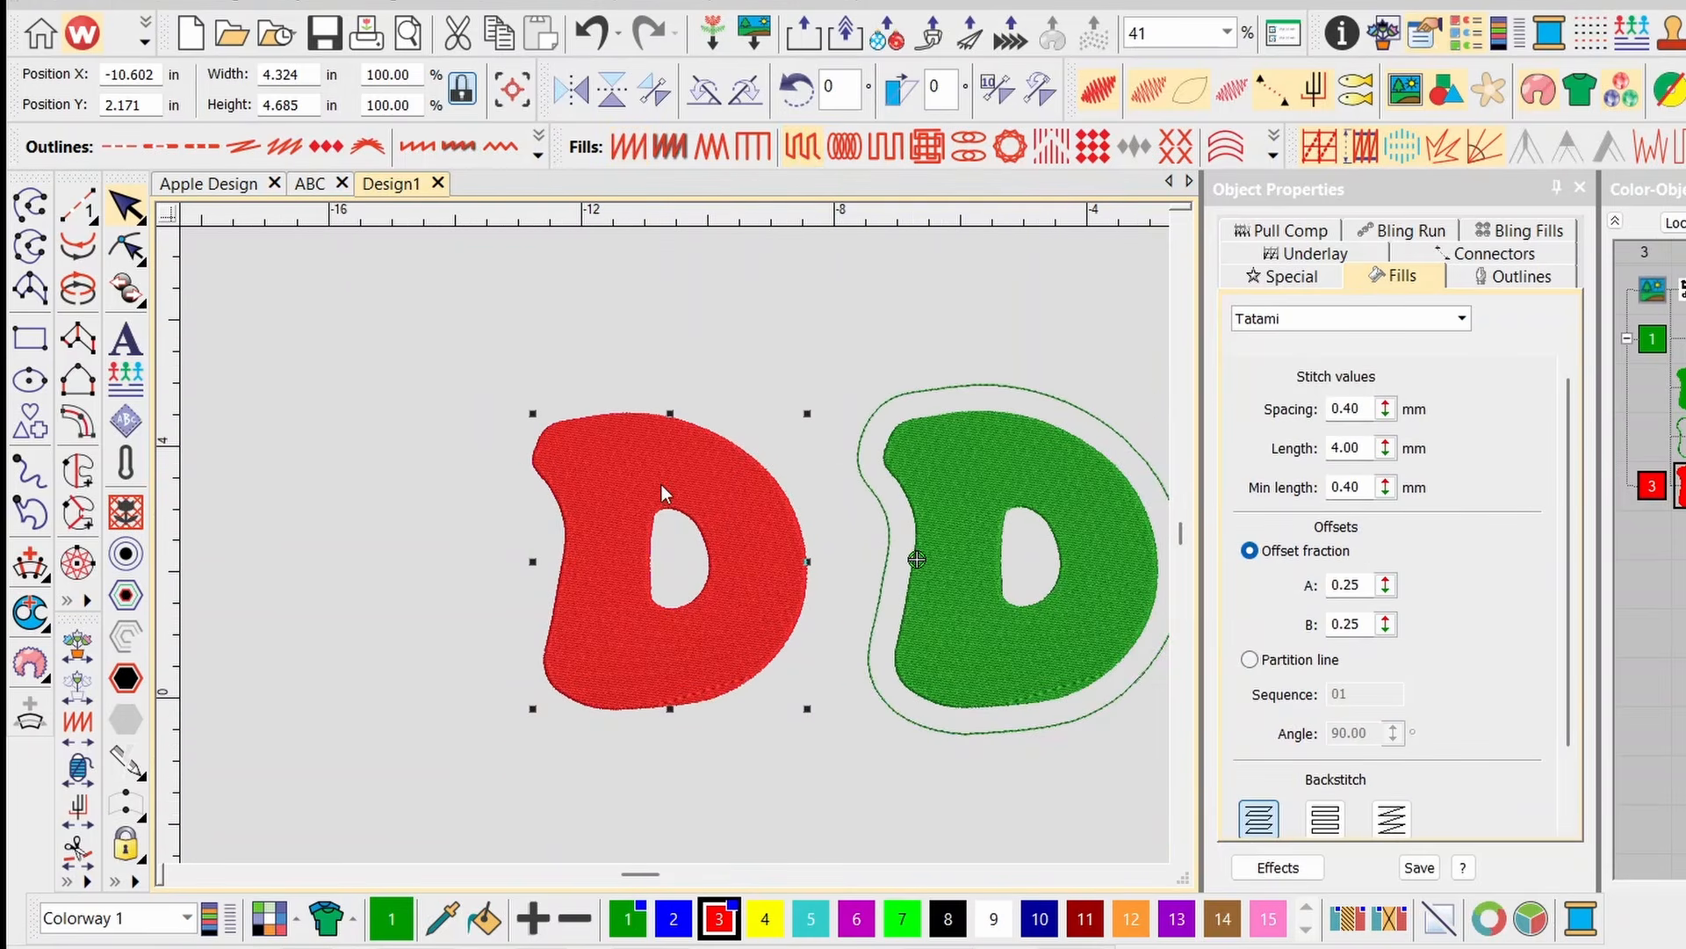
# Switch the red D's Tatami offsets from offset fraction to Partition line.
pyautogui.scroll(3, 676, 545)
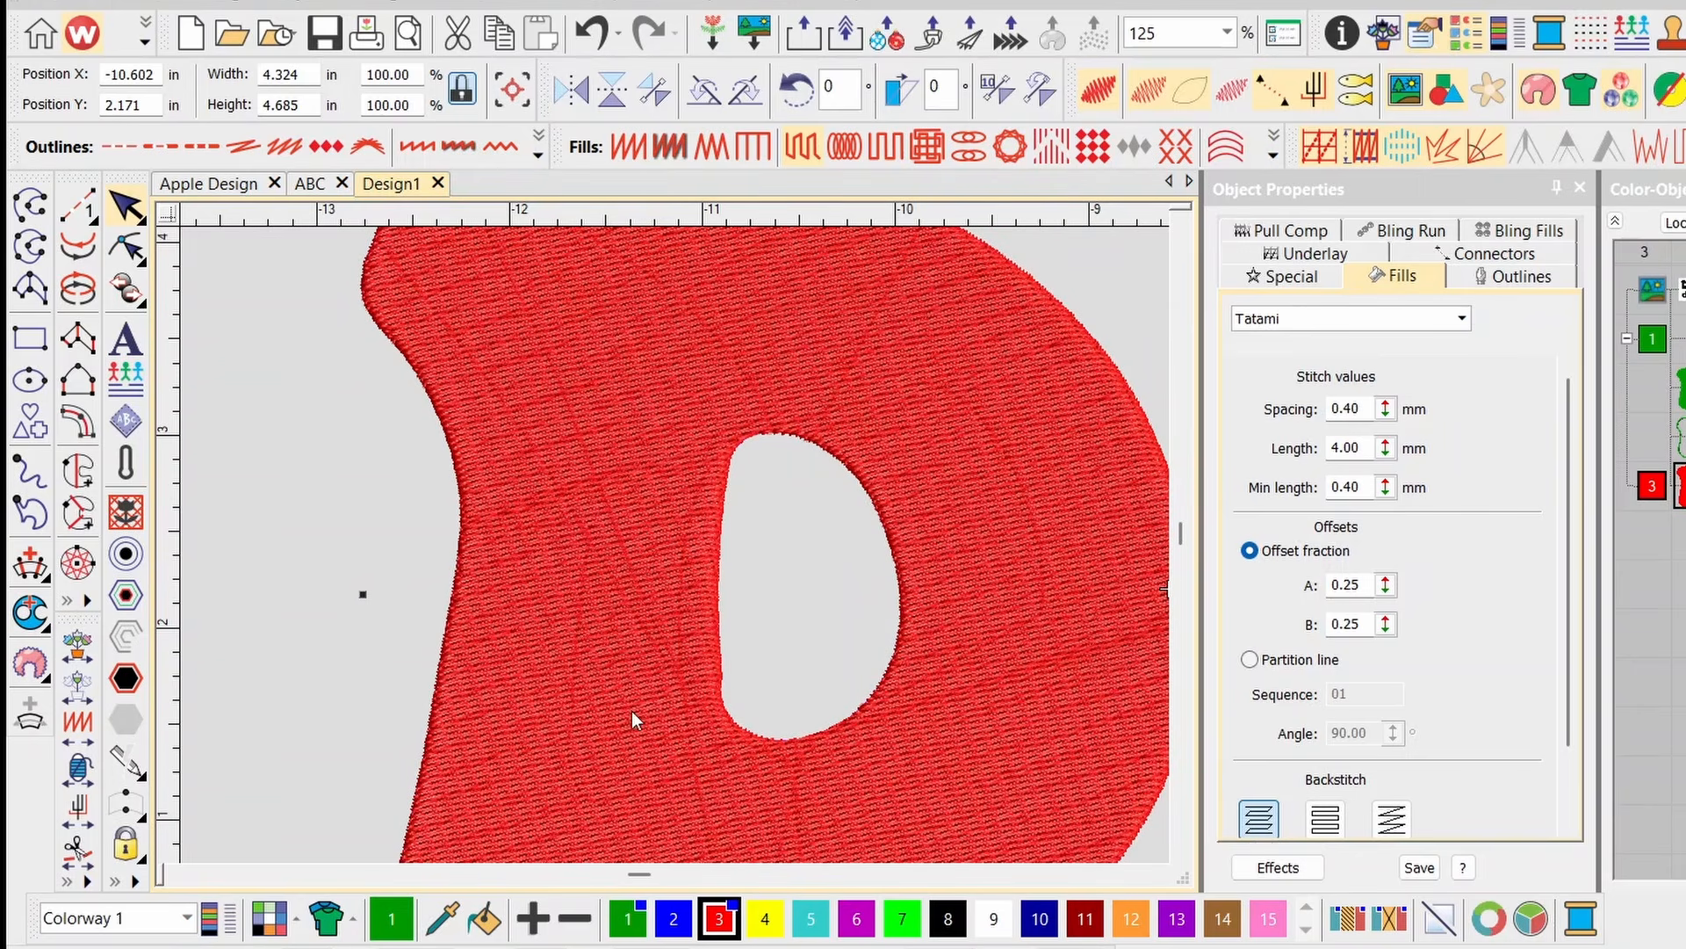
pyautogui.scroll(-2, 781, 648)
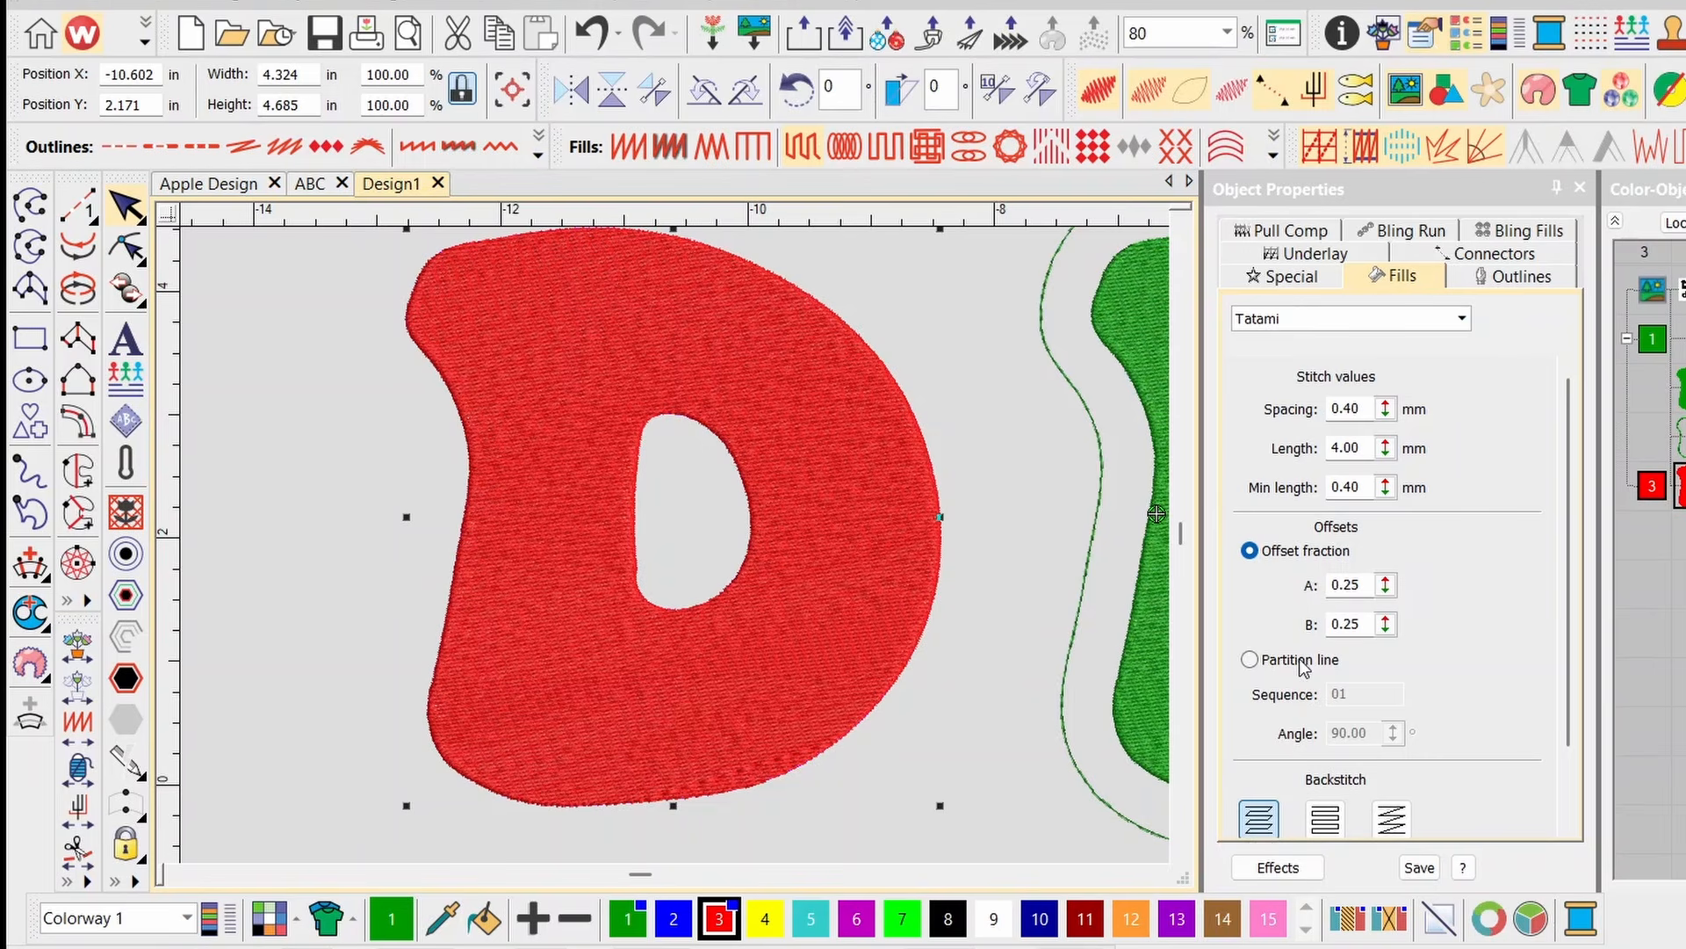
pyautogui.click(1249, 660)
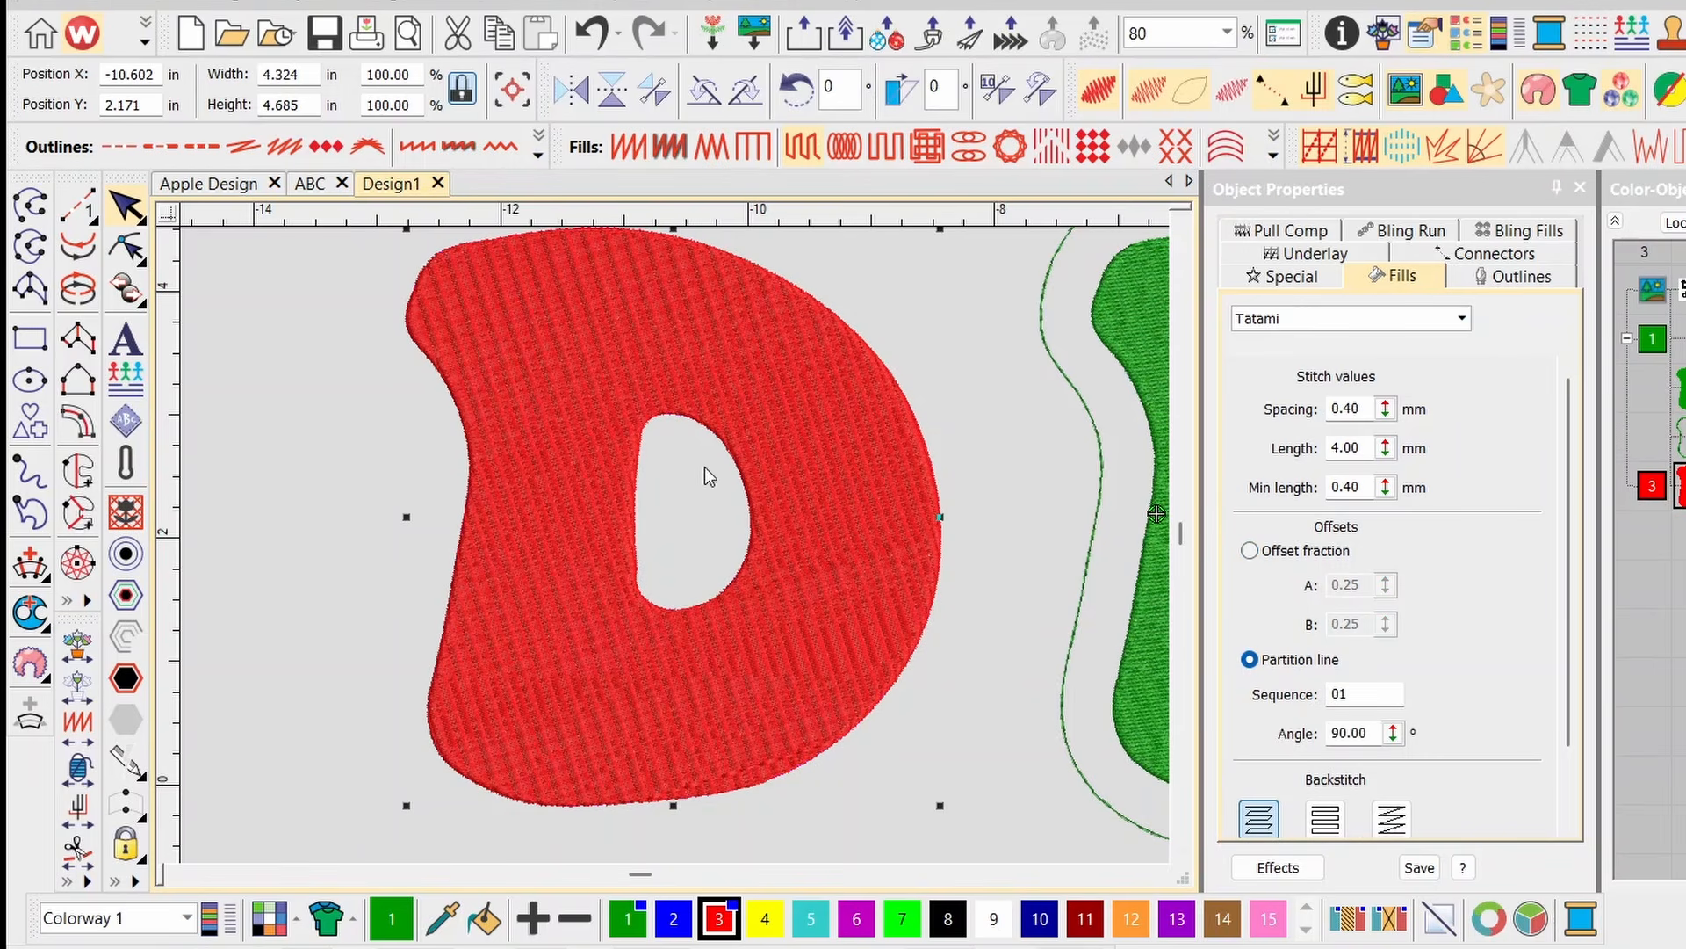
pyautogui.scroll(2, 588, 541)
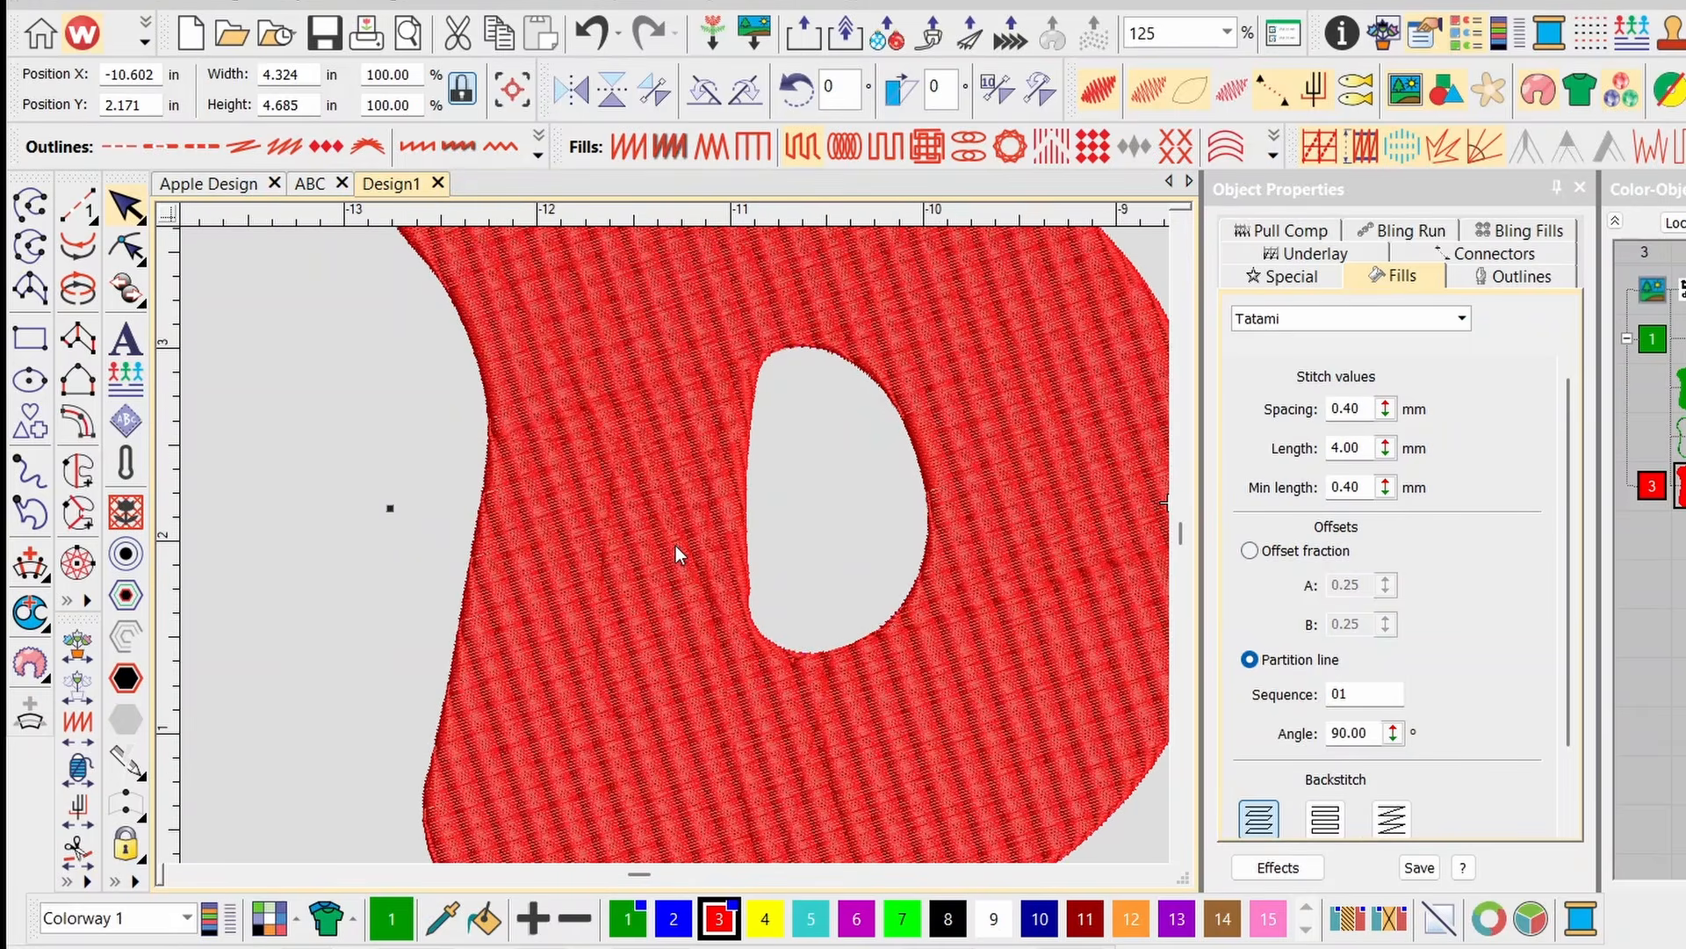
# Try the partition line sequence 01235 on the red D's Tatami fill and return it to 01.
pyautogui.click(1372, 700)
pyautogui.write('235')
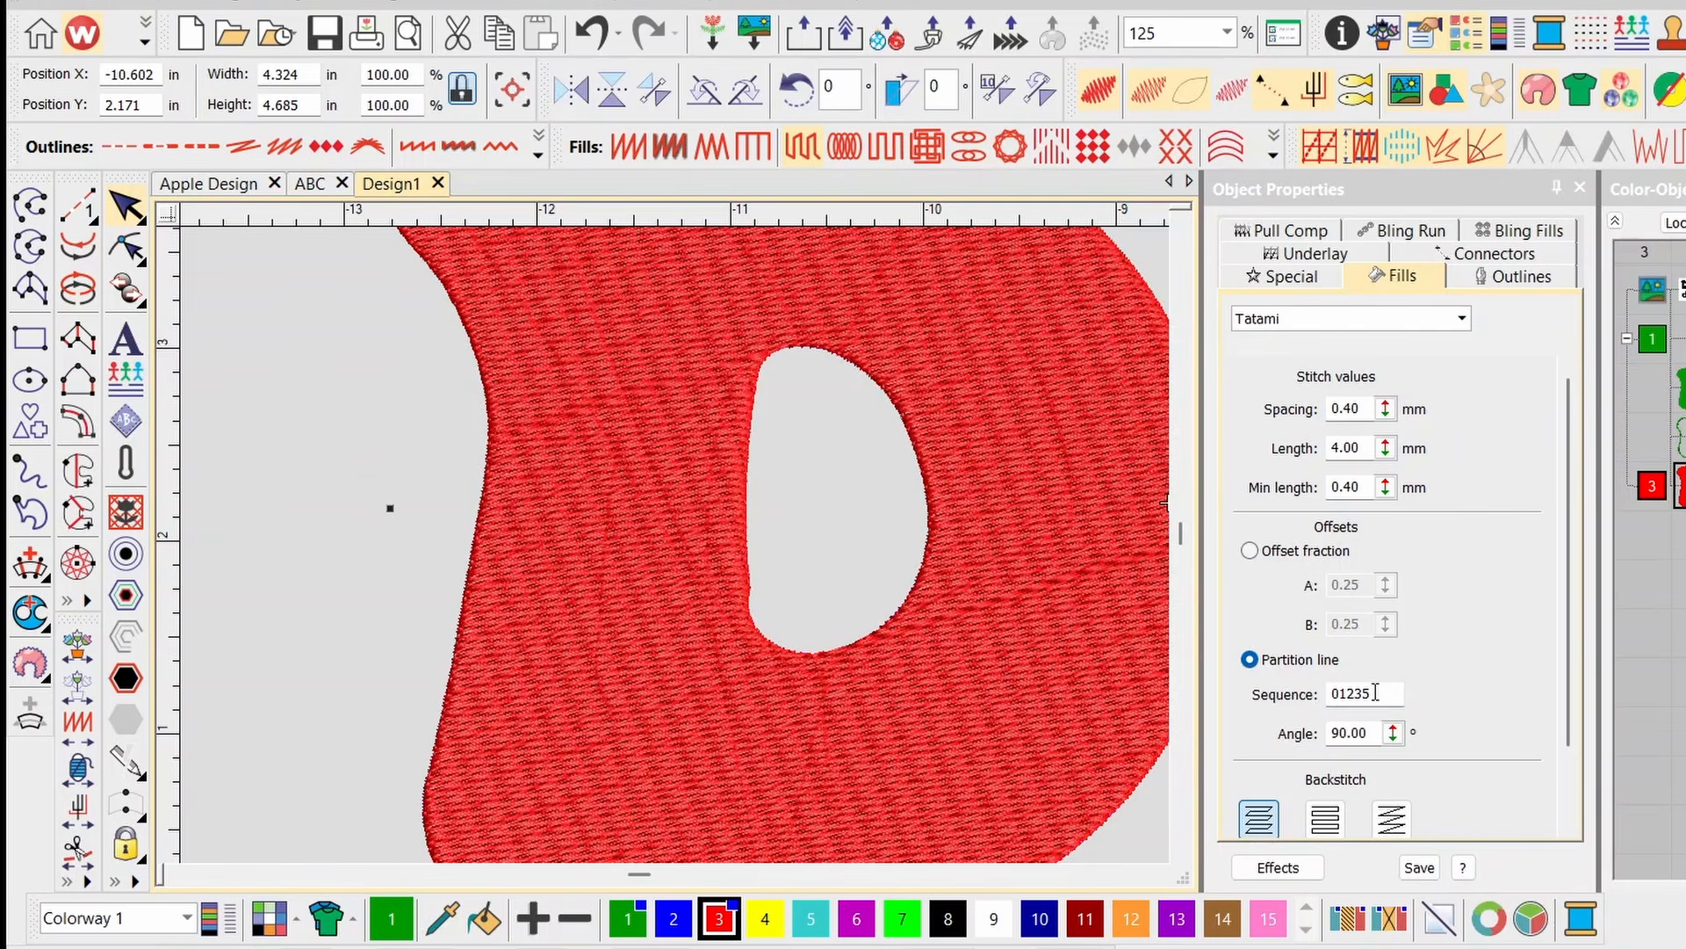
pyautogui.moveTo(1398, 694); pyautogui.dragTo(1353, 700)
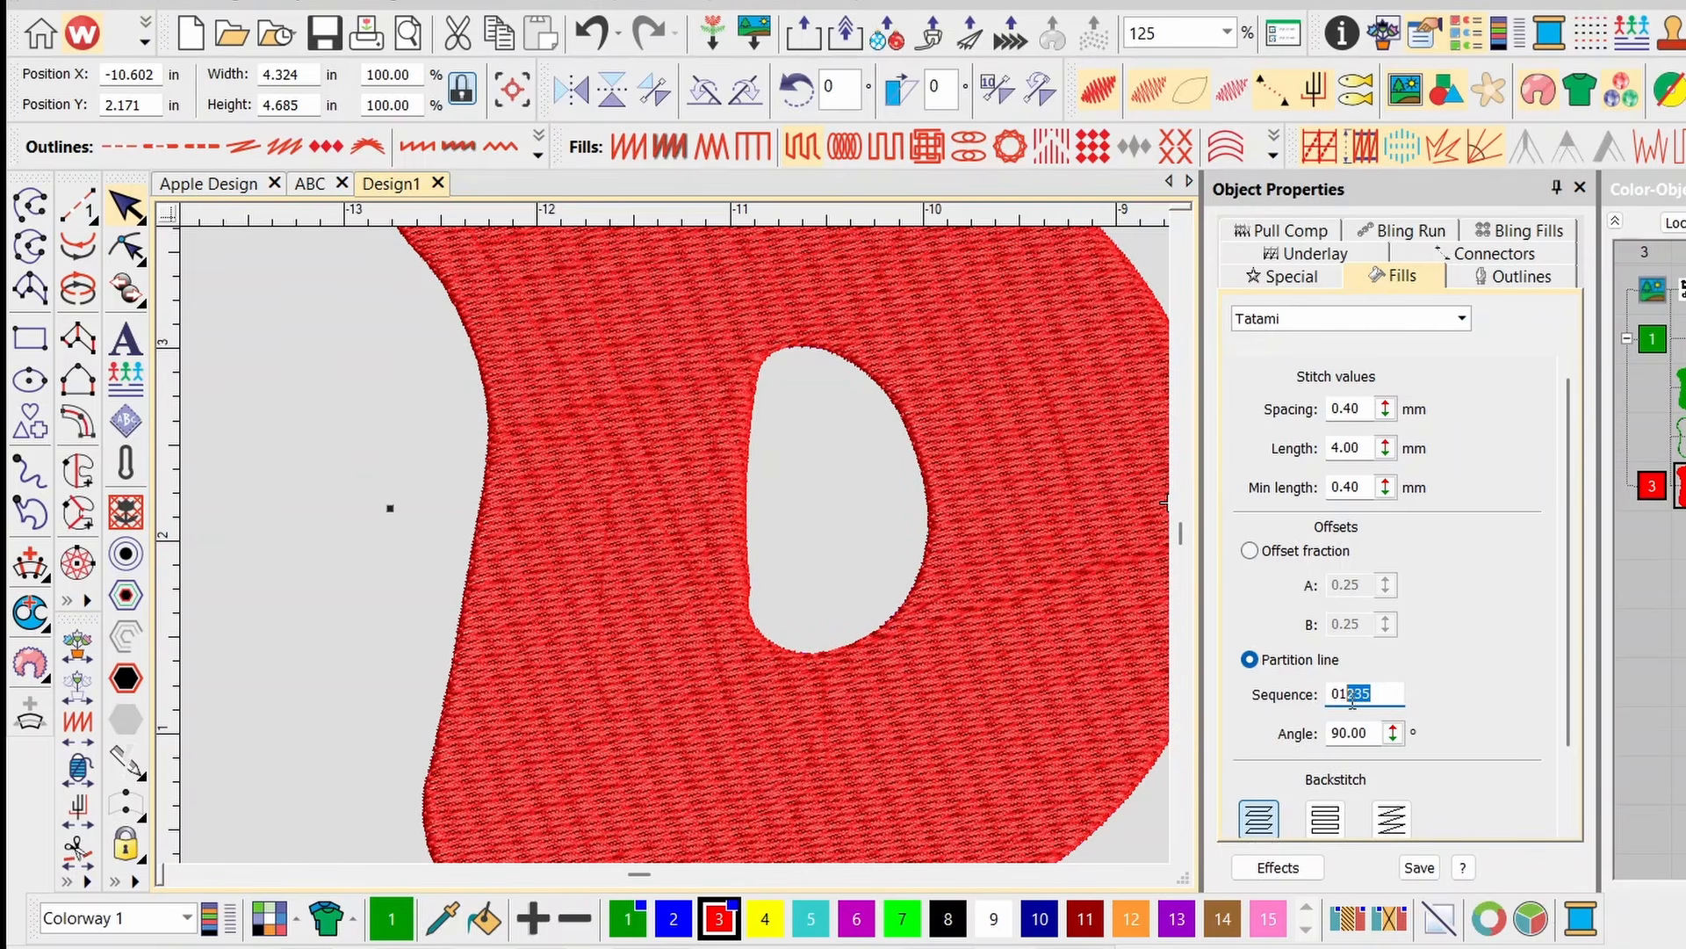
pyautogui.press('BackSpace')
# Return the red D's Tatami offsets to Offset fraction.
pyautogui.click(1250, 659)
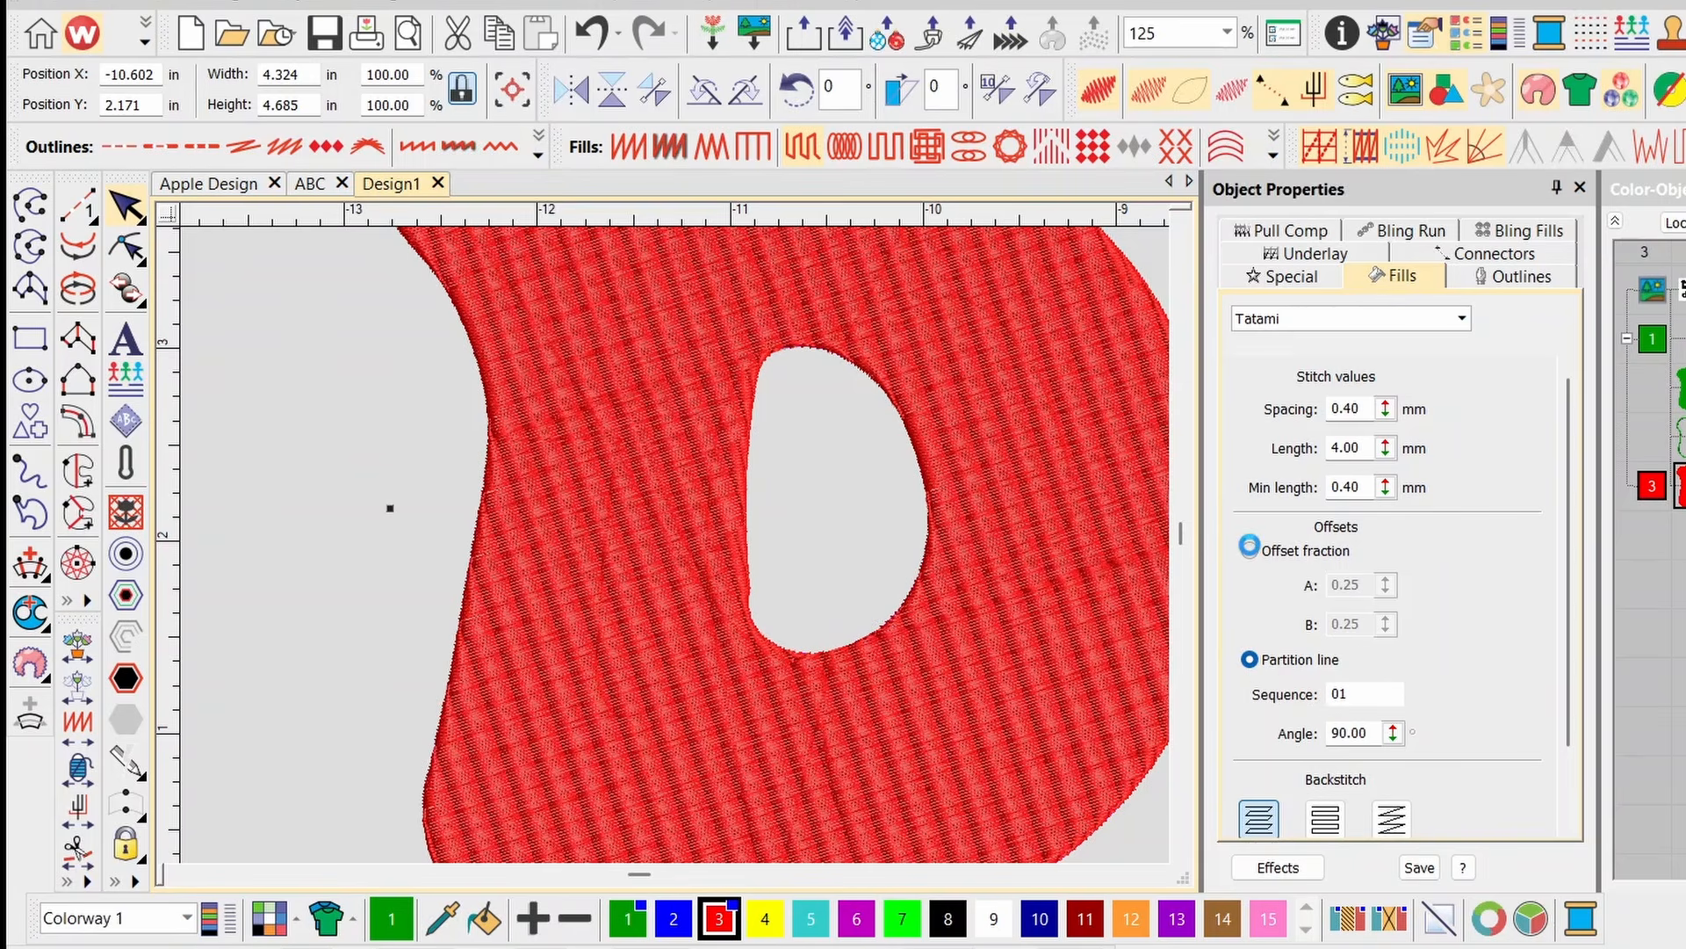
pyautogui.click(1250, 551)
pyautogui.scroll(-1, 671, 550)
pyautogui.scroll(-3, 671, 549)
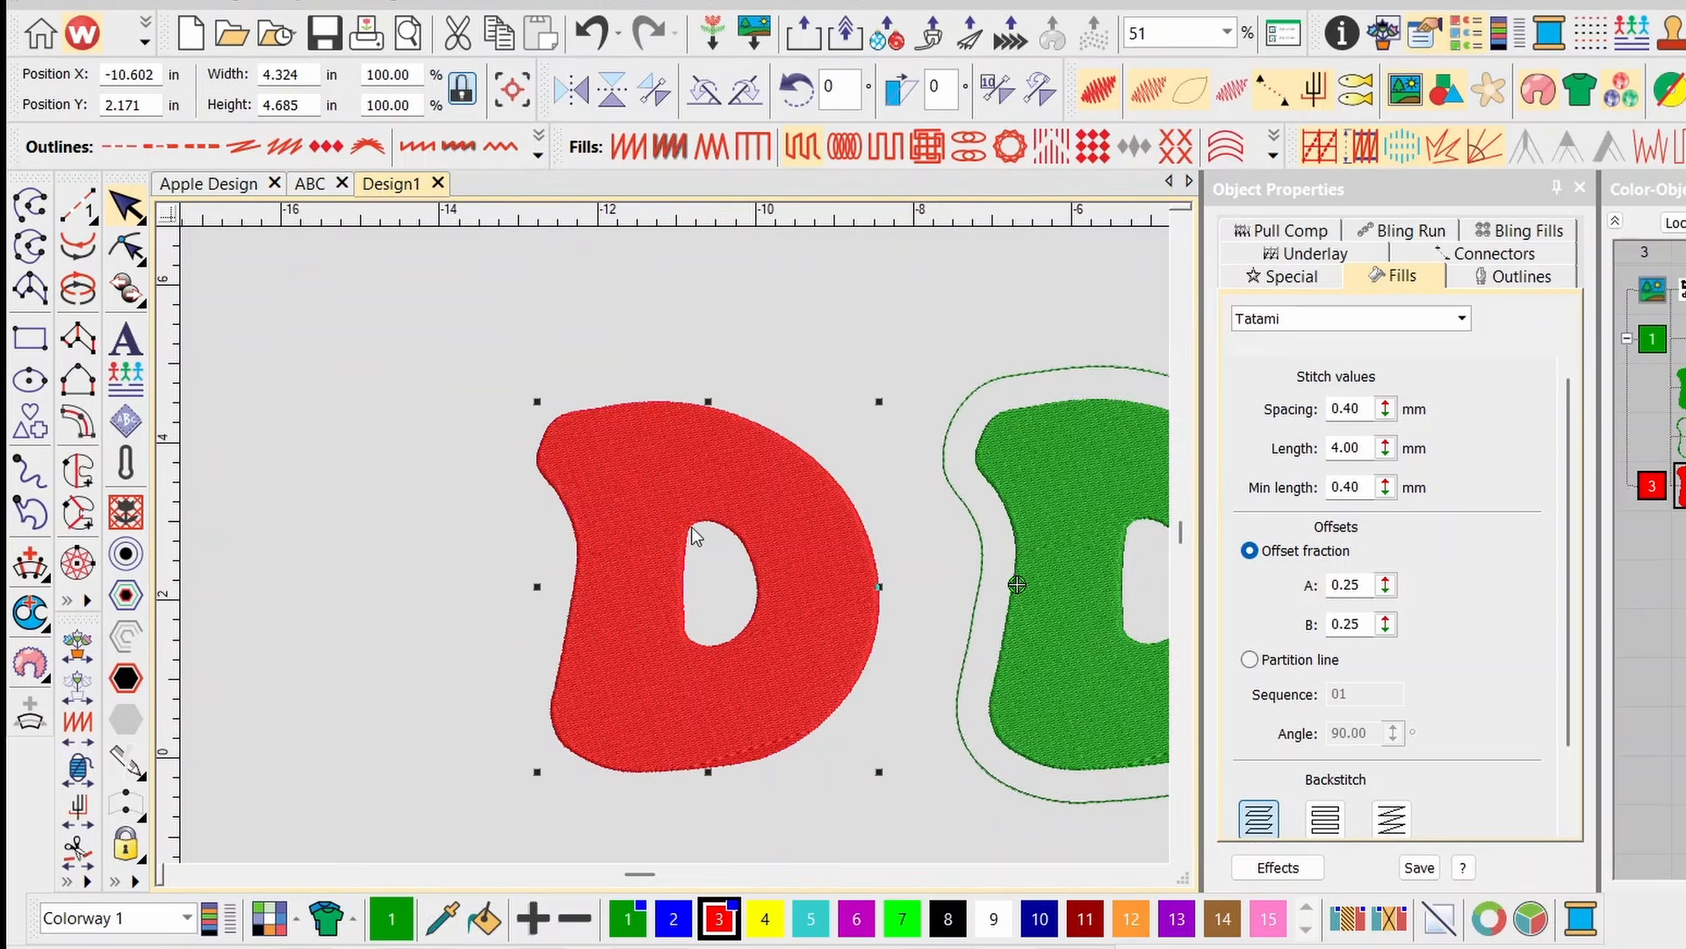
pyautogui.scroll(-1, 793, 571)
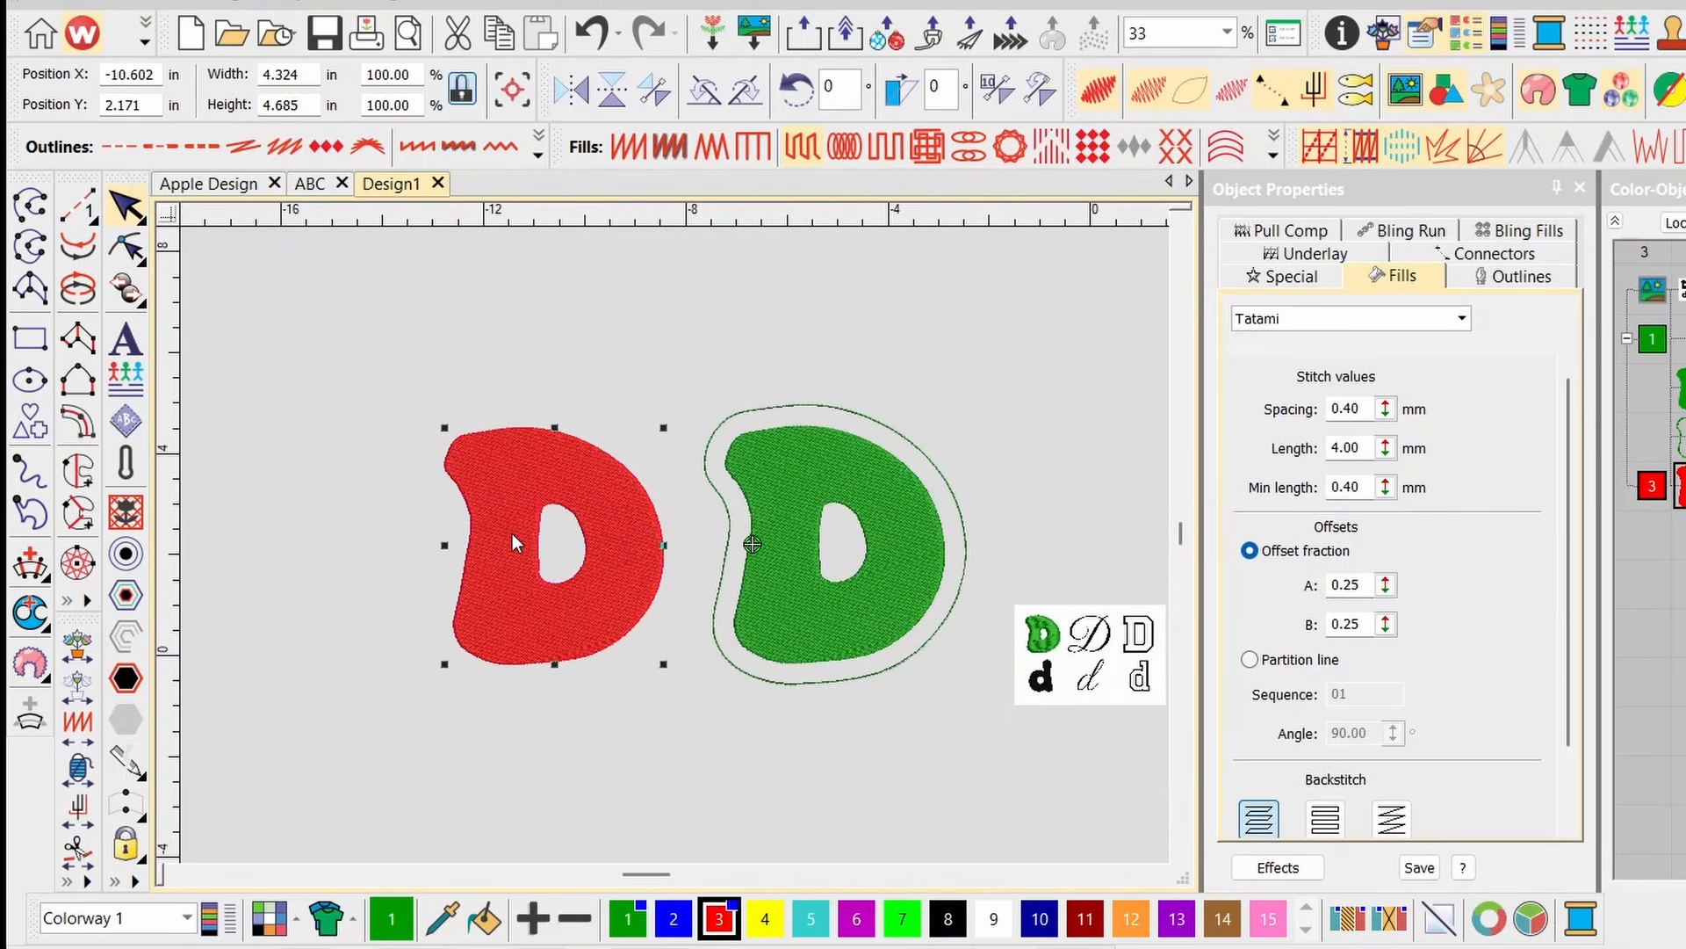
# Convert the red D from a Tatami fill into an appliqué object.
pyautogui.scroll(1, 714, 555)
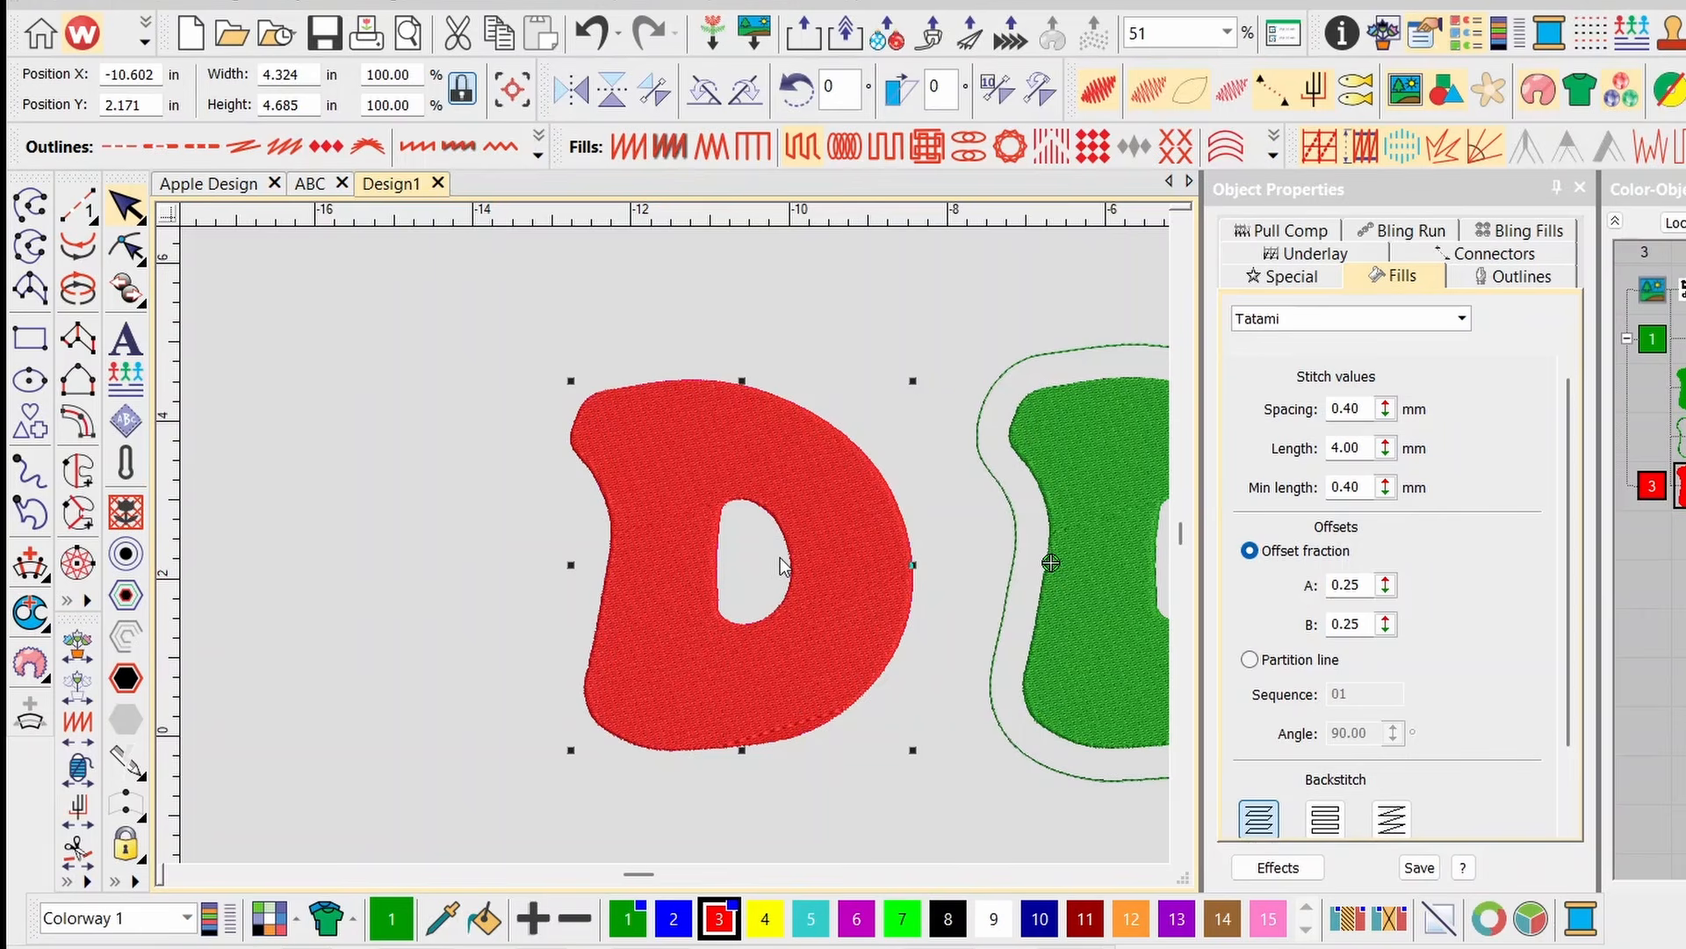
pyautogui.click(30, 665)
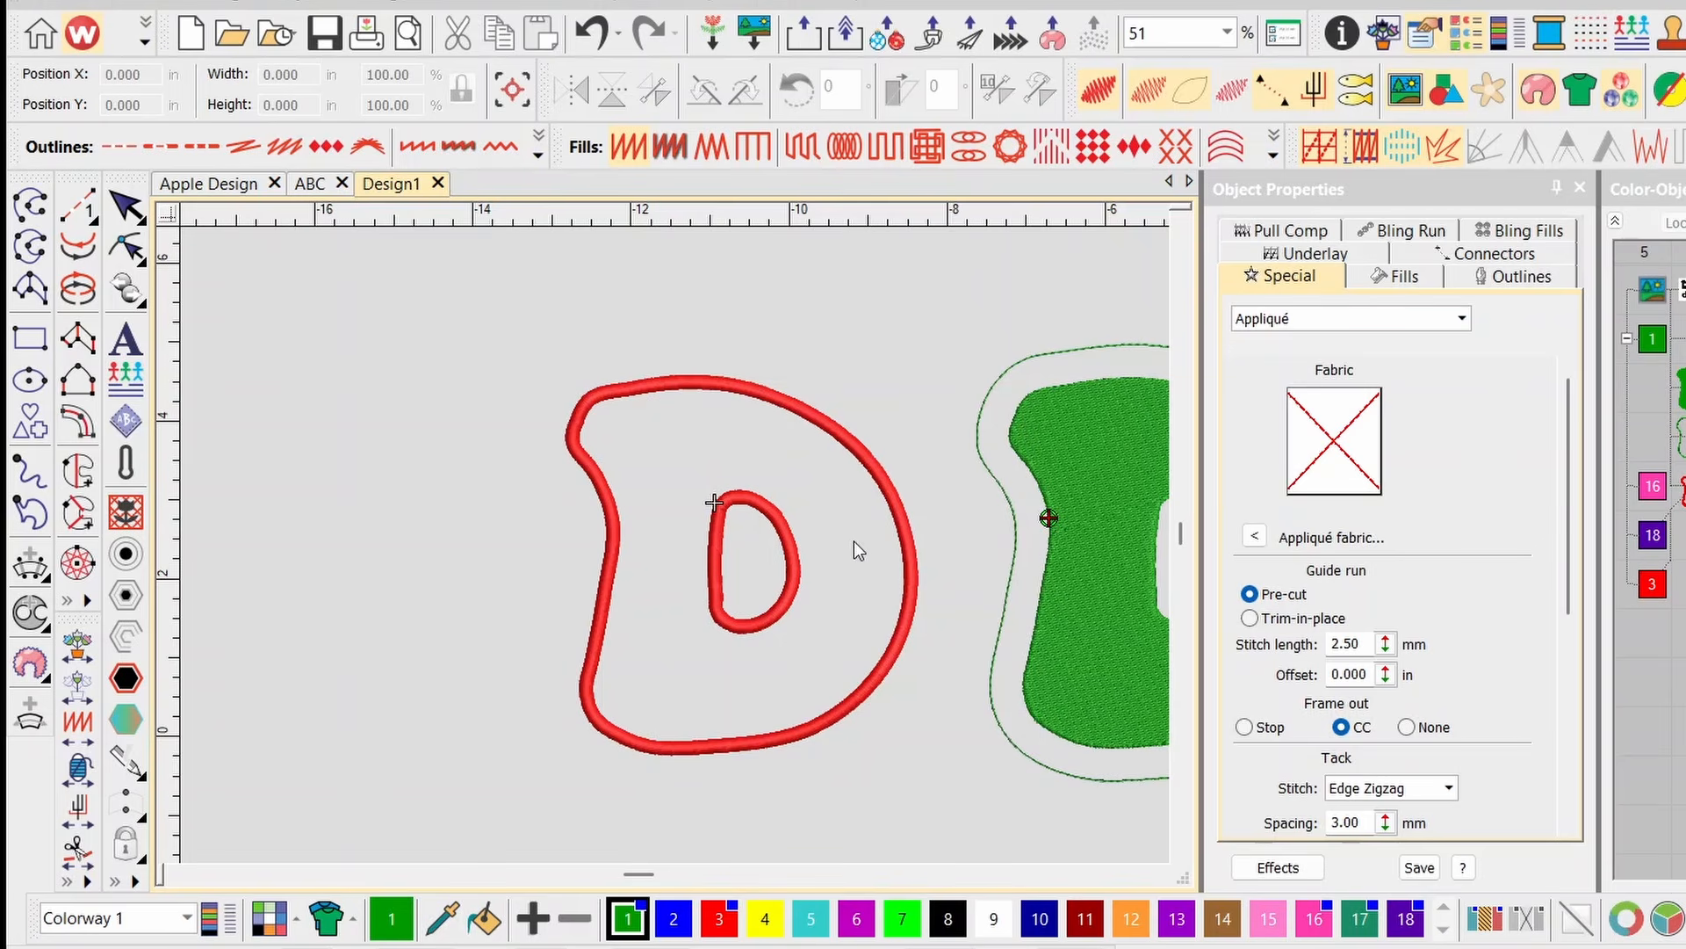
pyautogui.scroll(-1, 857, 568)
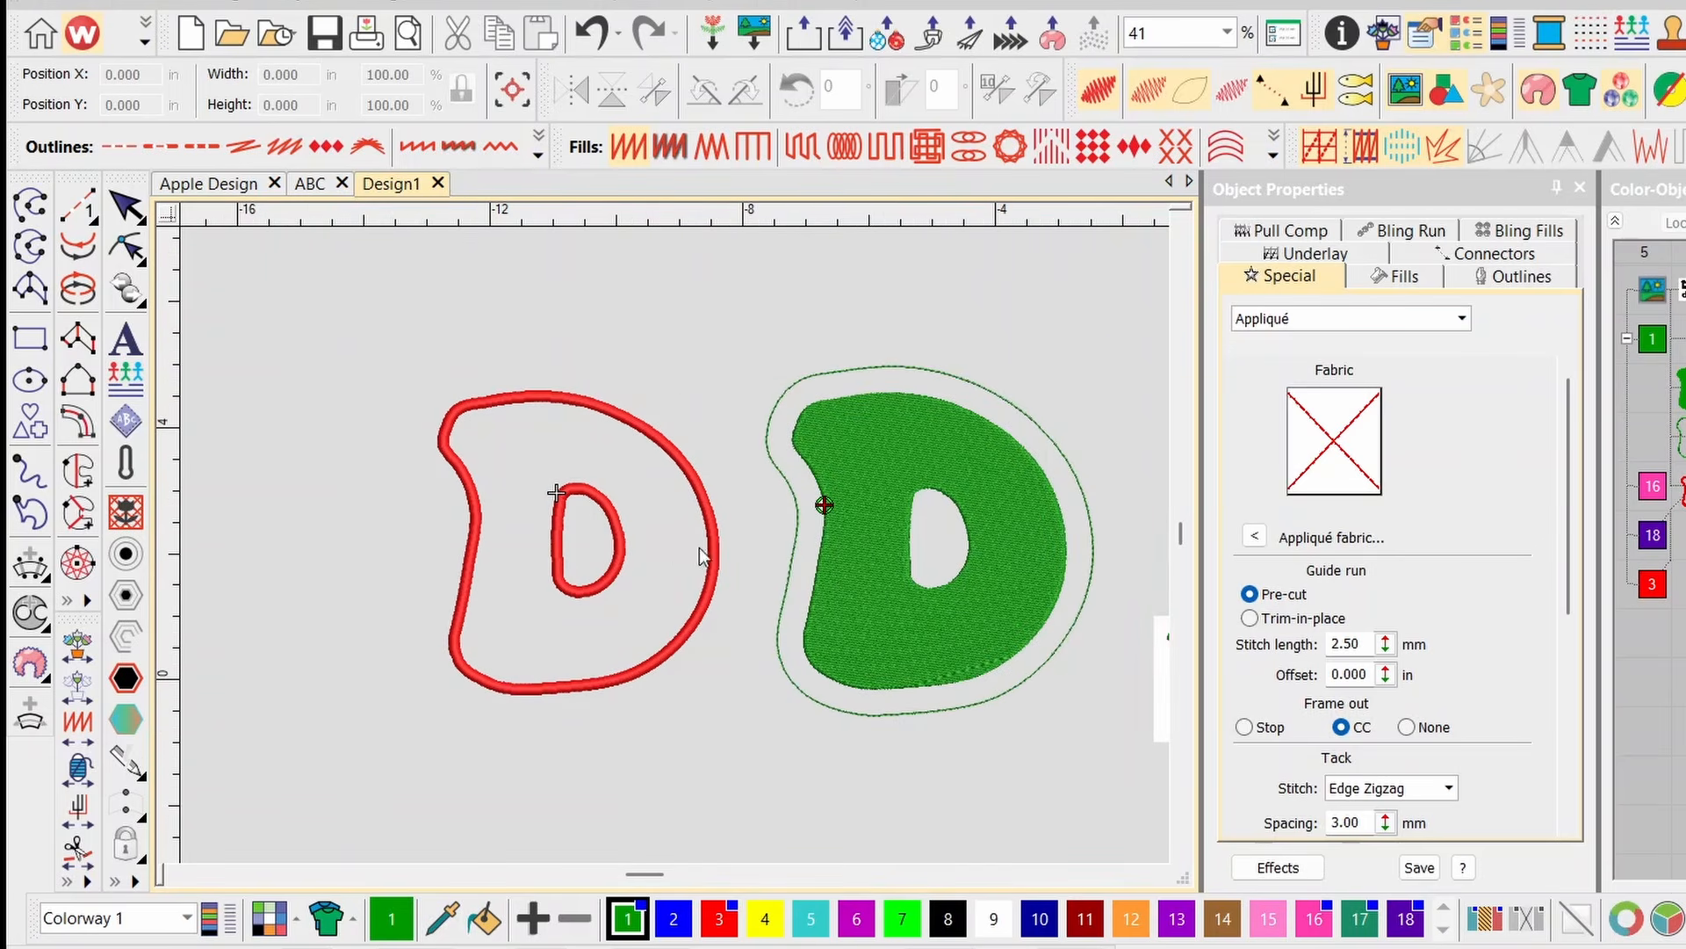
# Create a two-layer laydown stitch in color C2 from the green D's offset outline, using Offset shape and a new offset distance.
pyautogui.click(1054, 451)
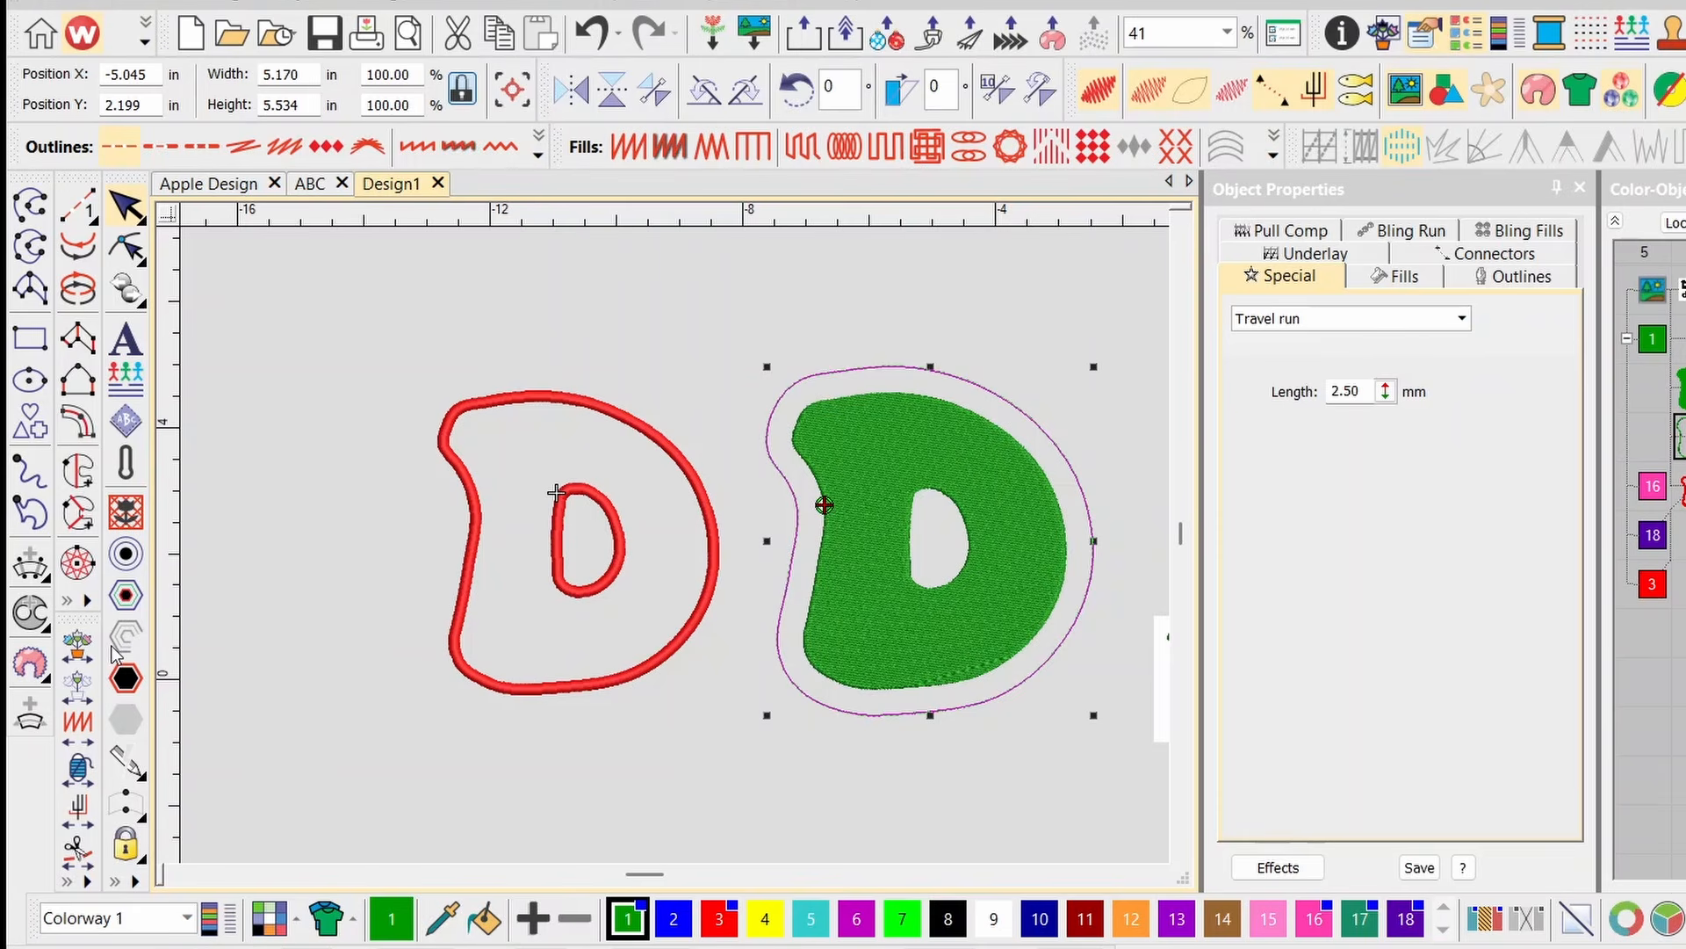
pyautogui.click(126, 512)
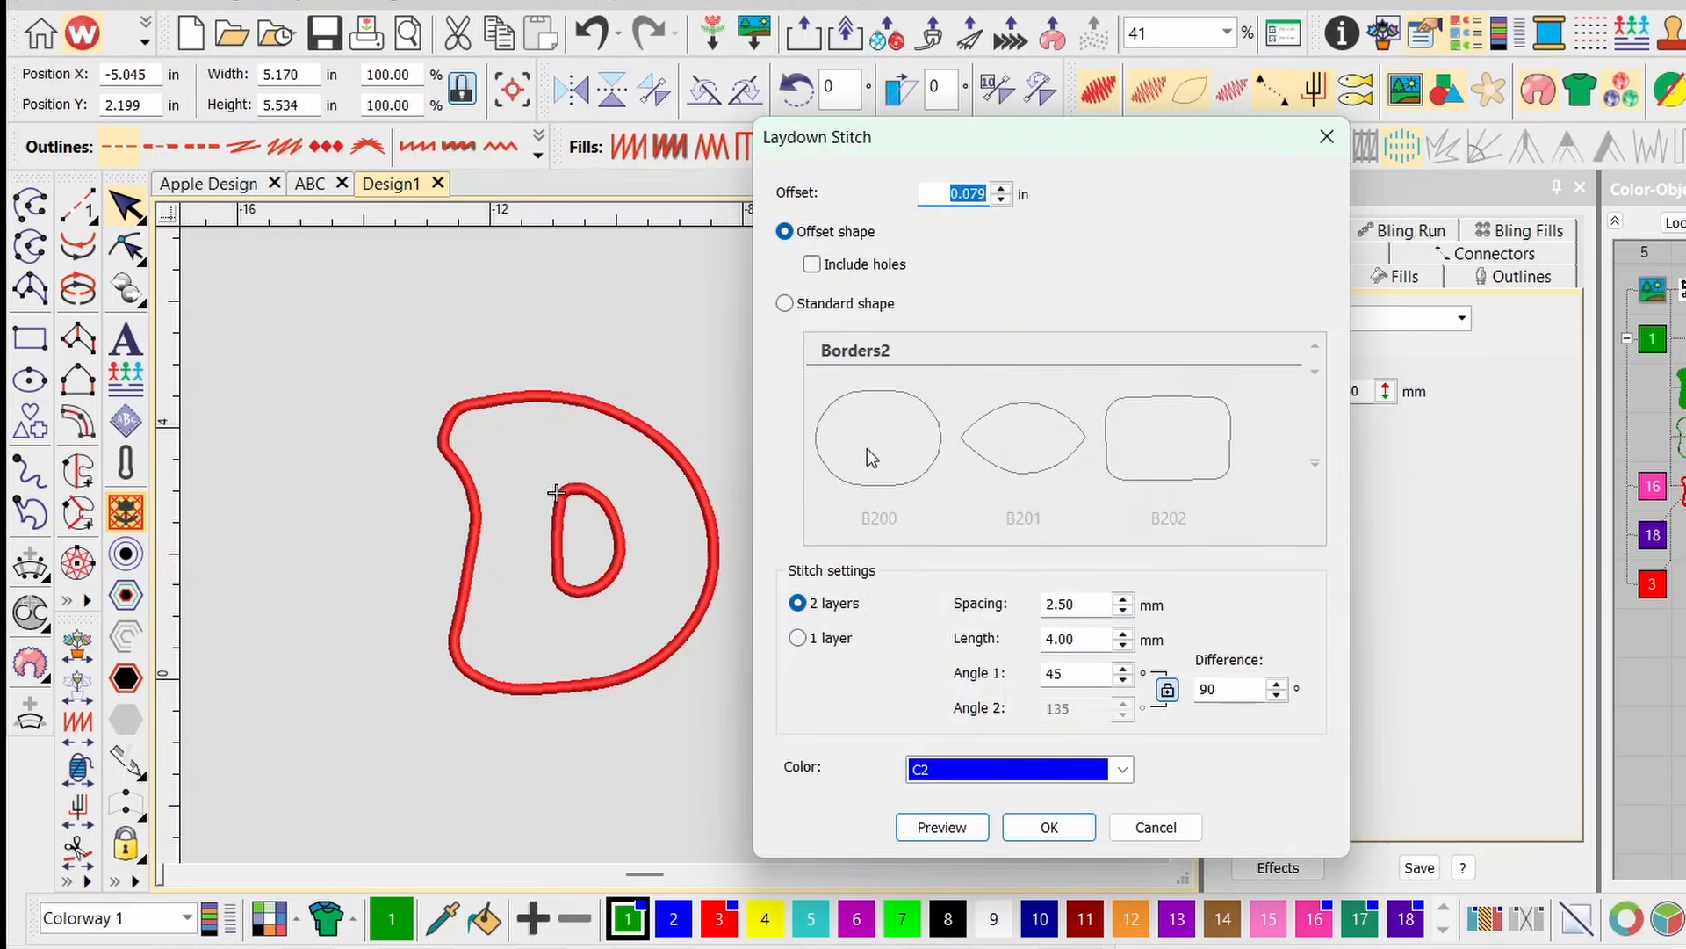
pyautogui.click(988, 195)
pyautogui.press('BackSpace')
pyautogui.press('BackSpace')
pyautogui.press('BackSpace')
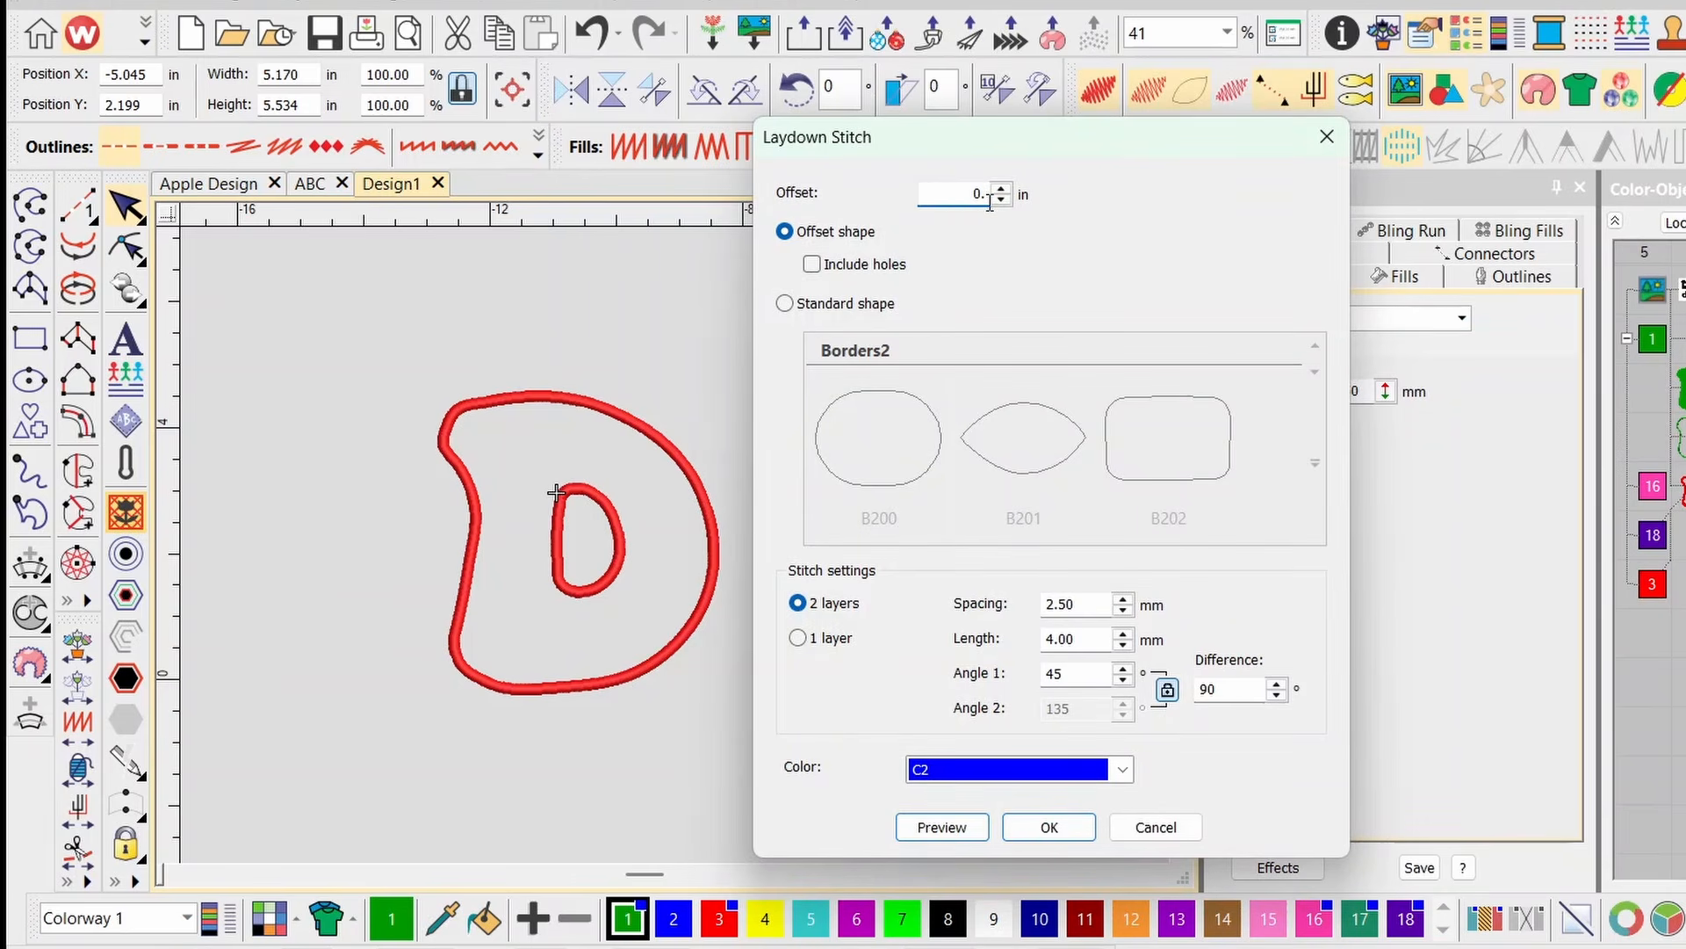
pyautogui.click(988, 200)
pyautogui.press('Return')
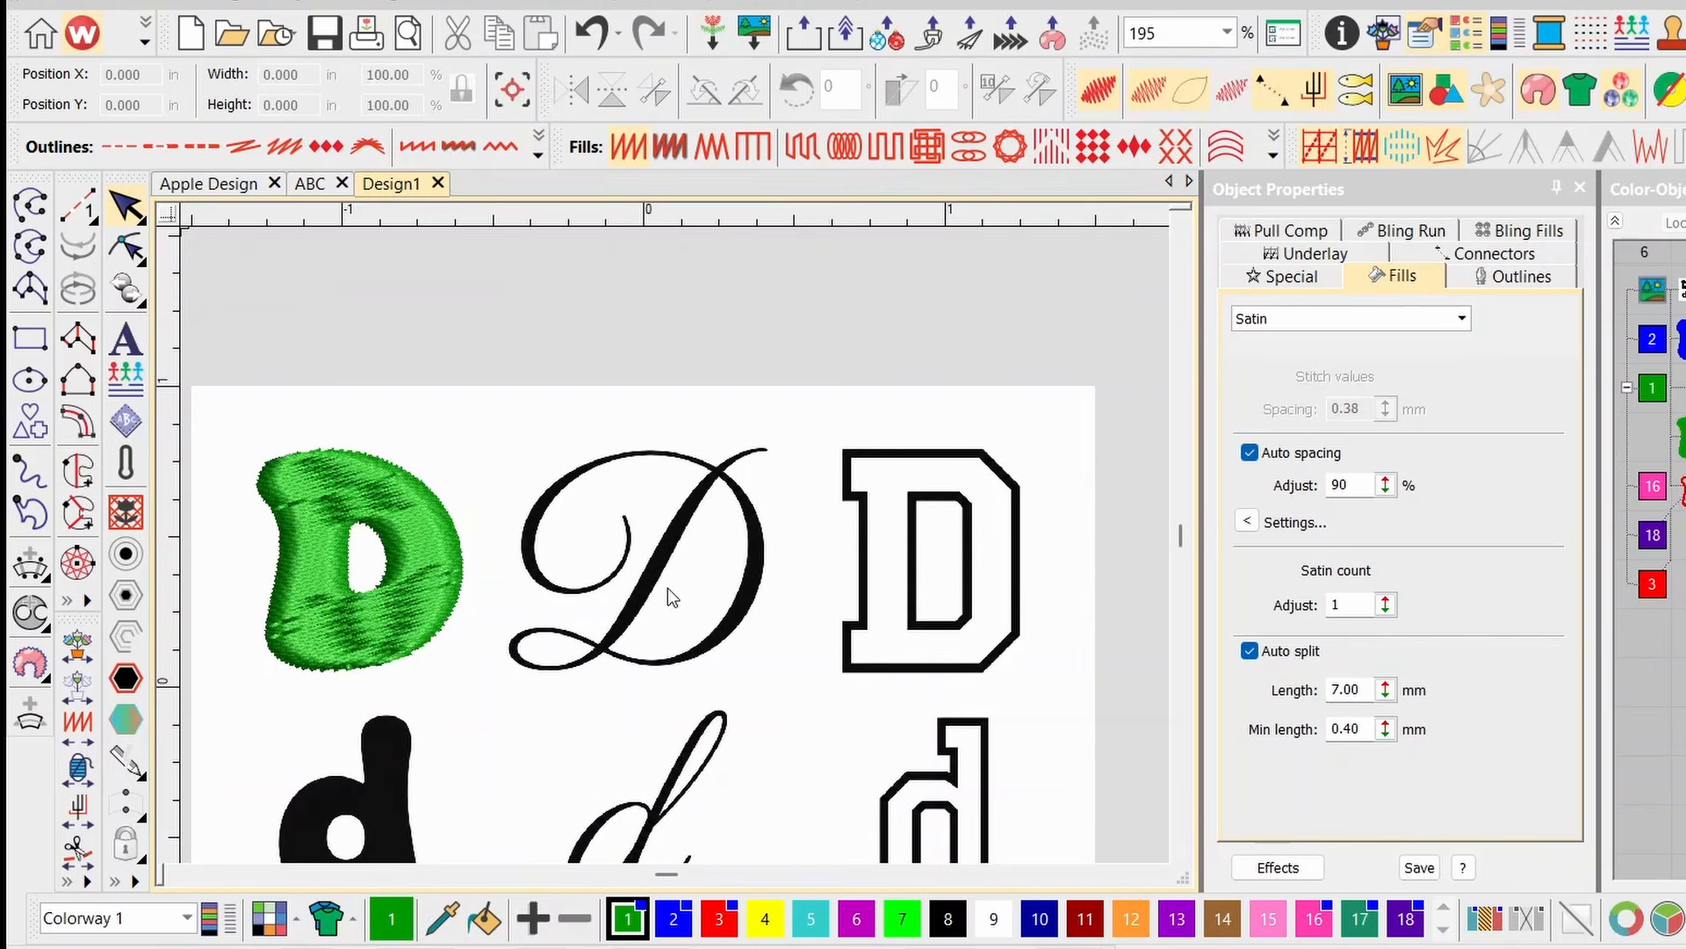
# Hide the stitches so the bold D shows only its digitized outline, and examine the script D artwork beside it.
pyautogui.scroll(6, 676, 546)
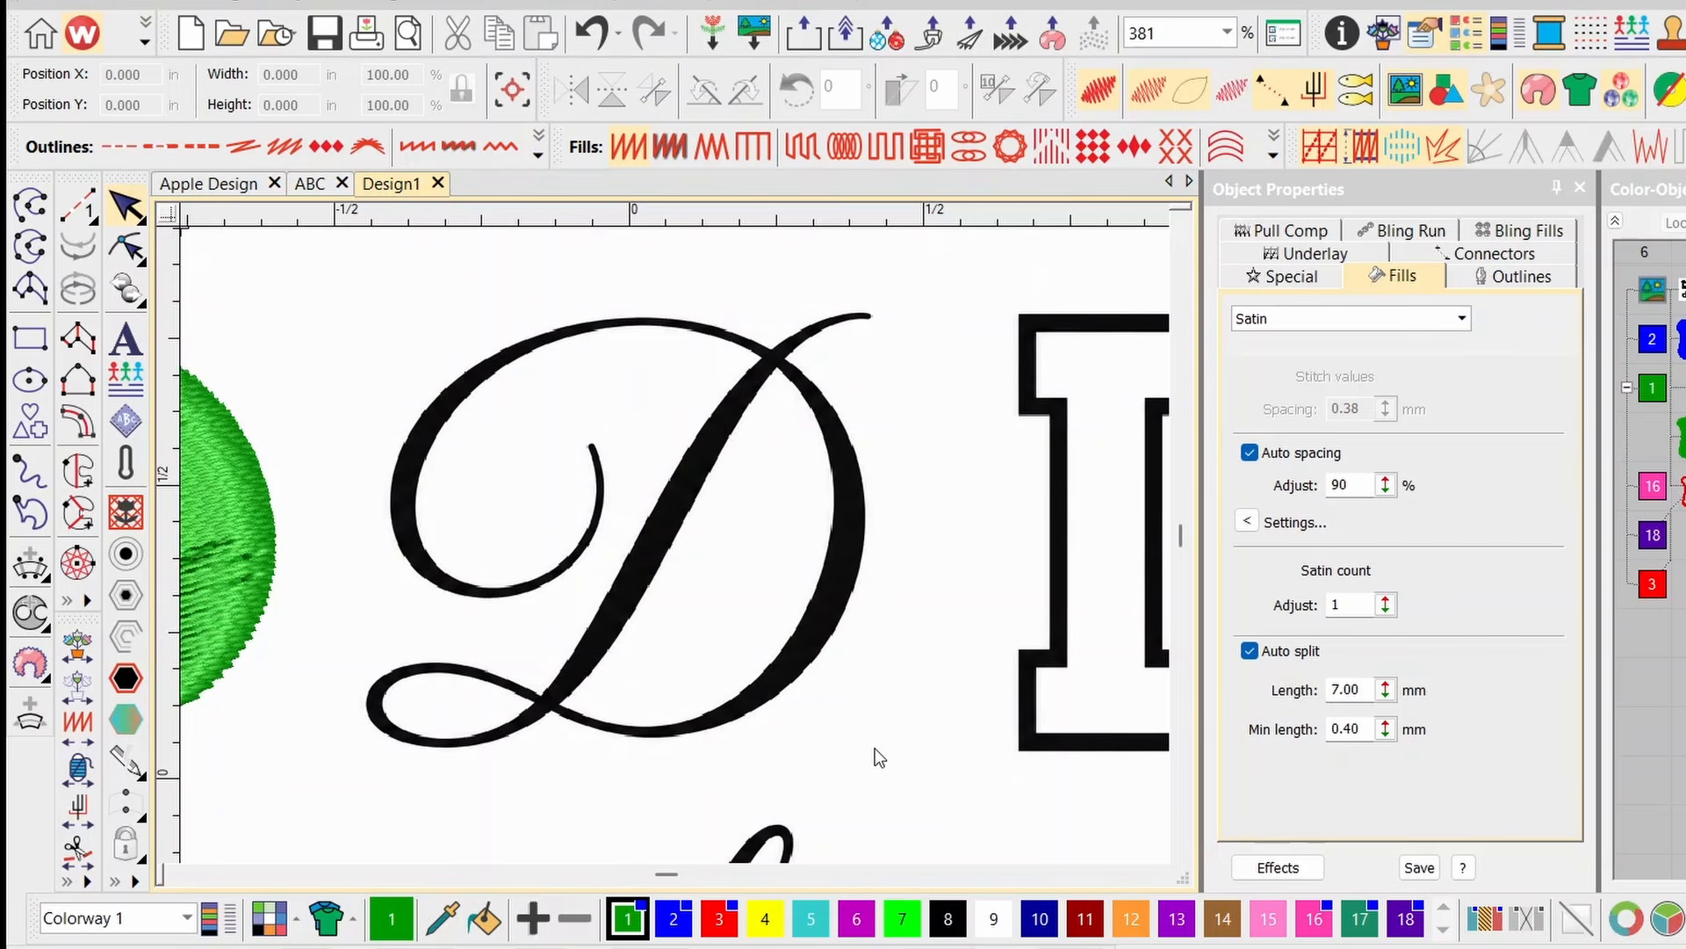
pyautogui.scroll(-3, 676, 549)
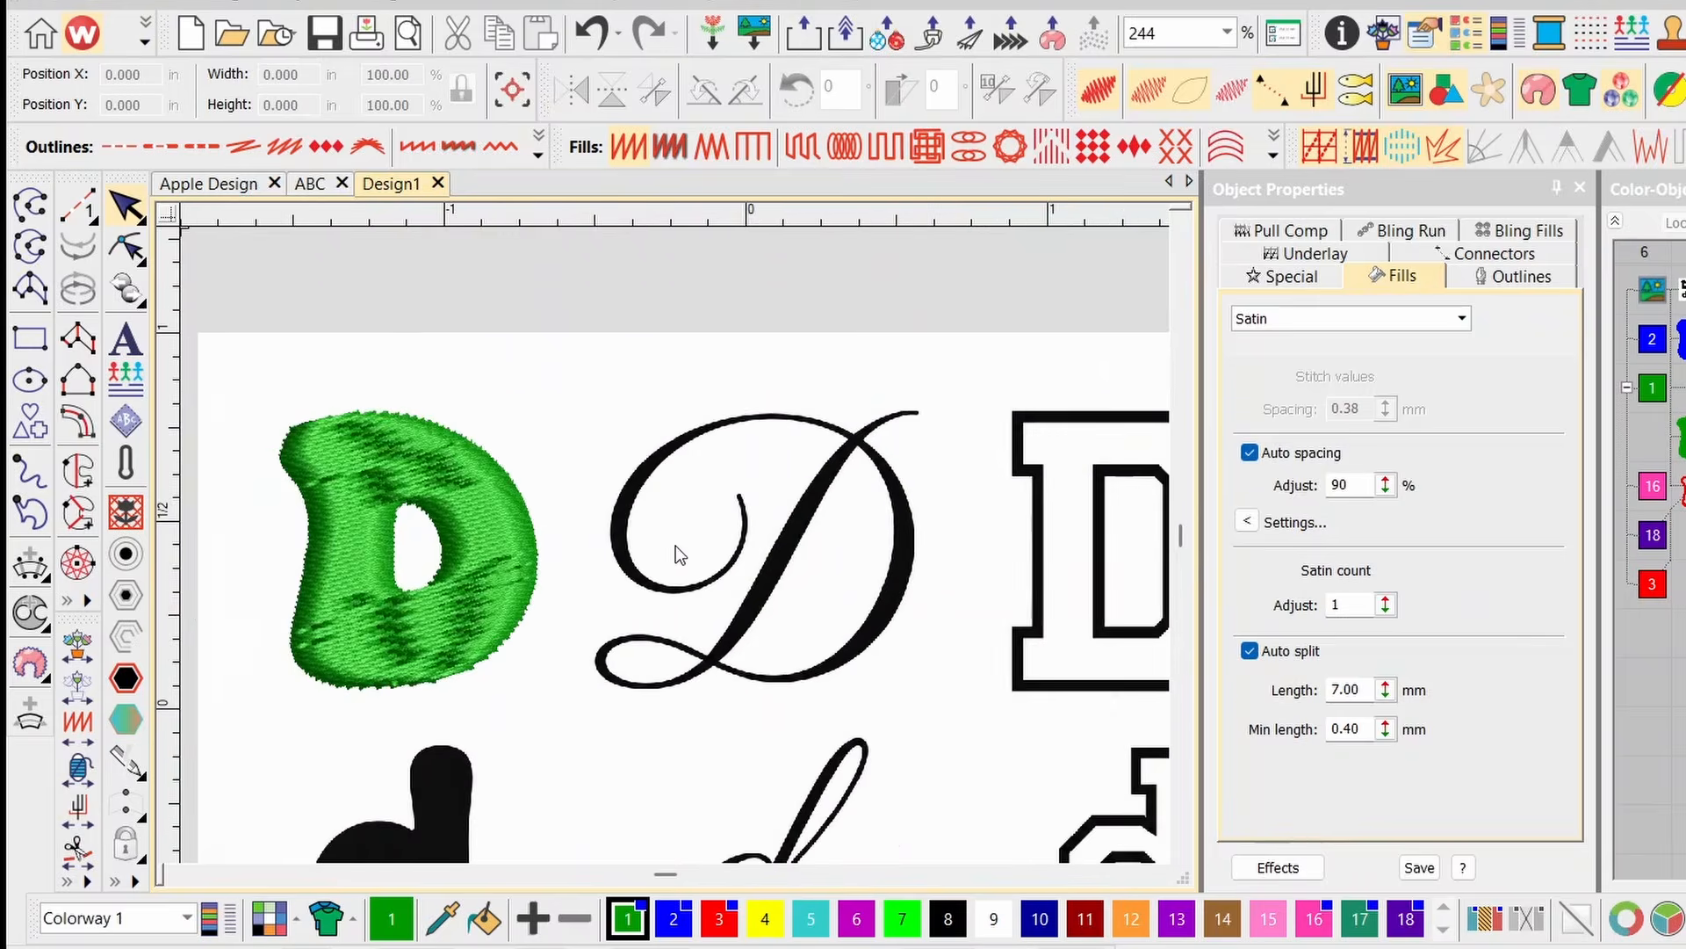
pyautogui.press('s')
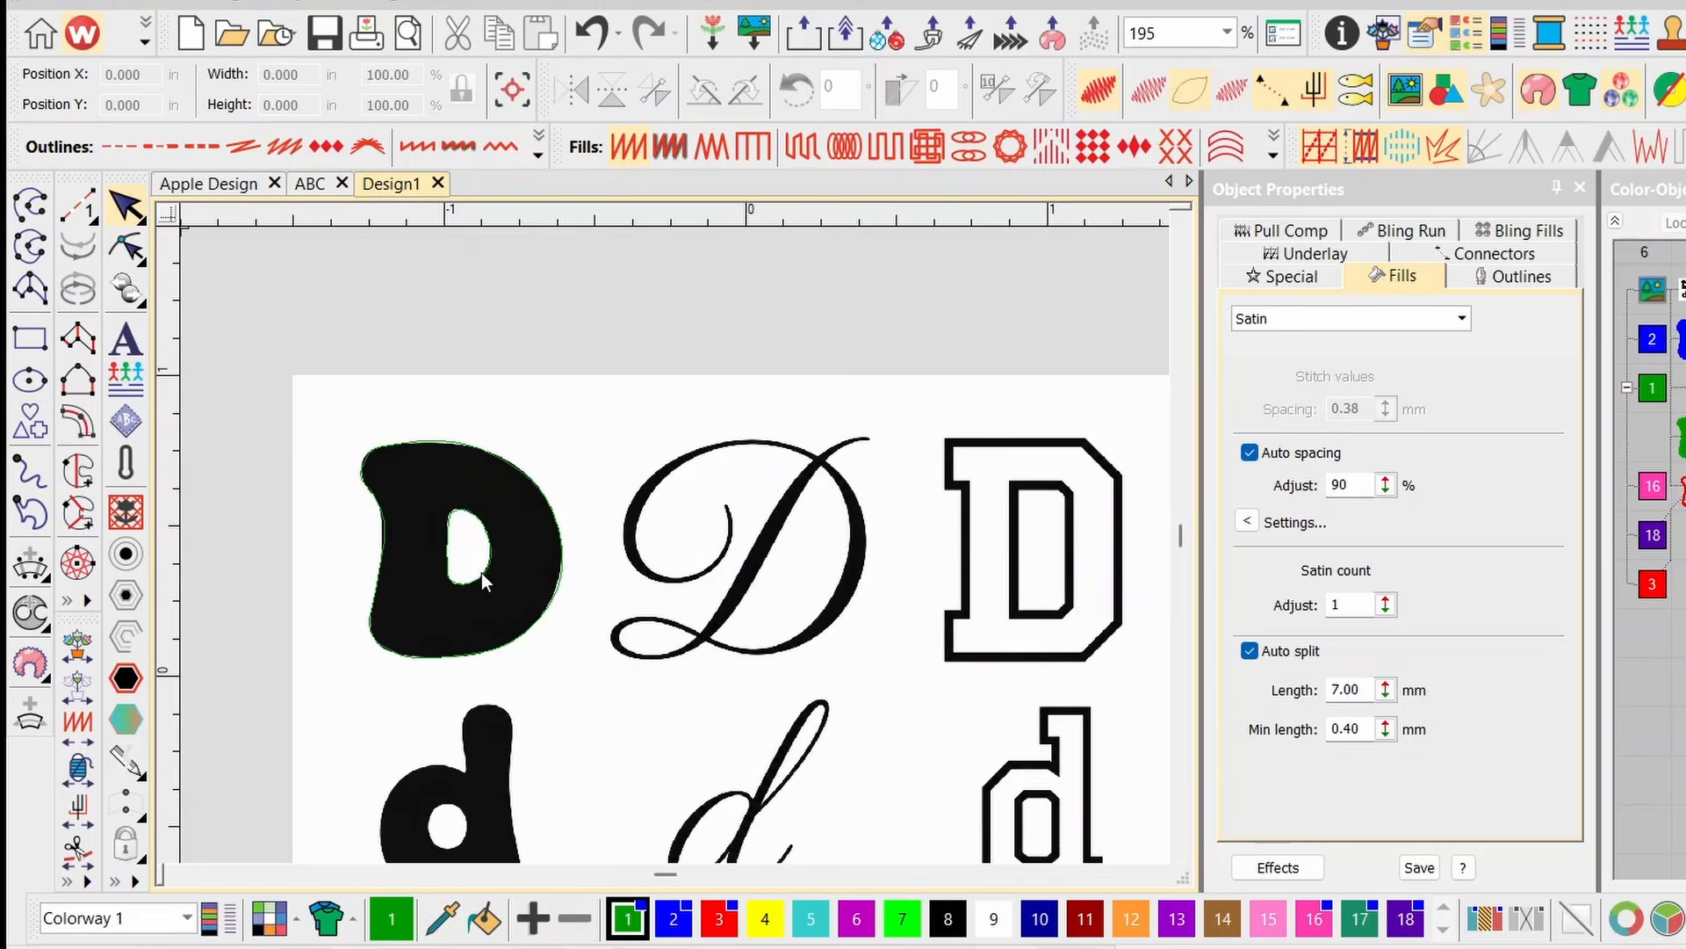
pyautogui.scroll(2, 481, 573)
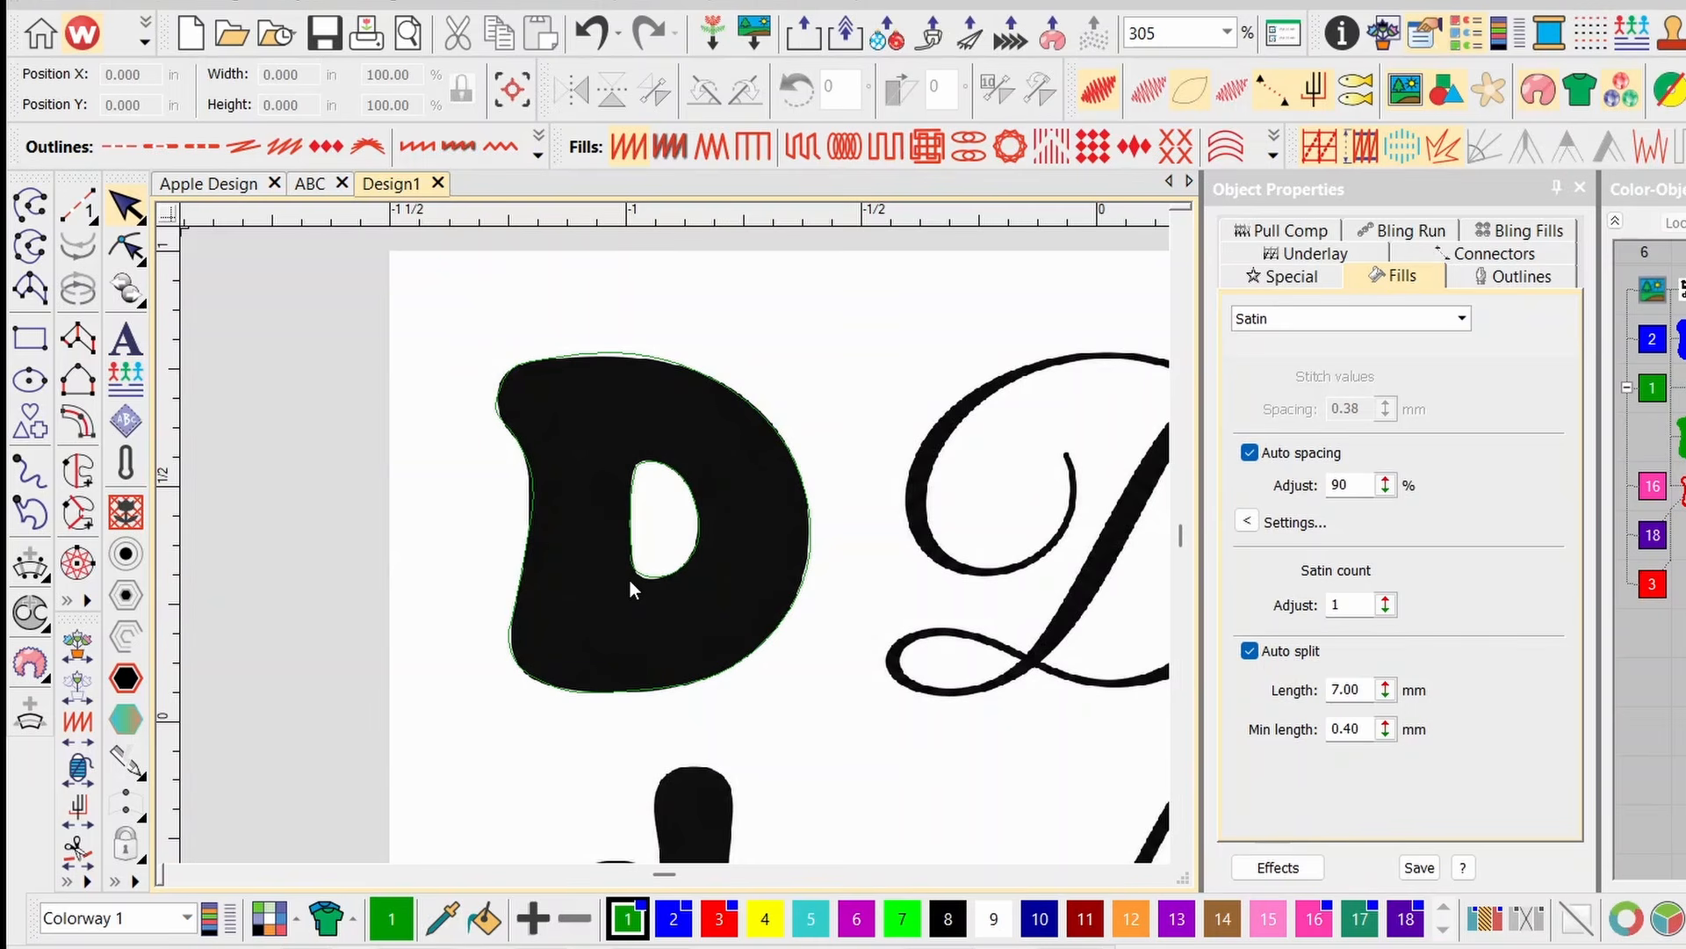
pyautogui.scroll(-1, 676, 545)
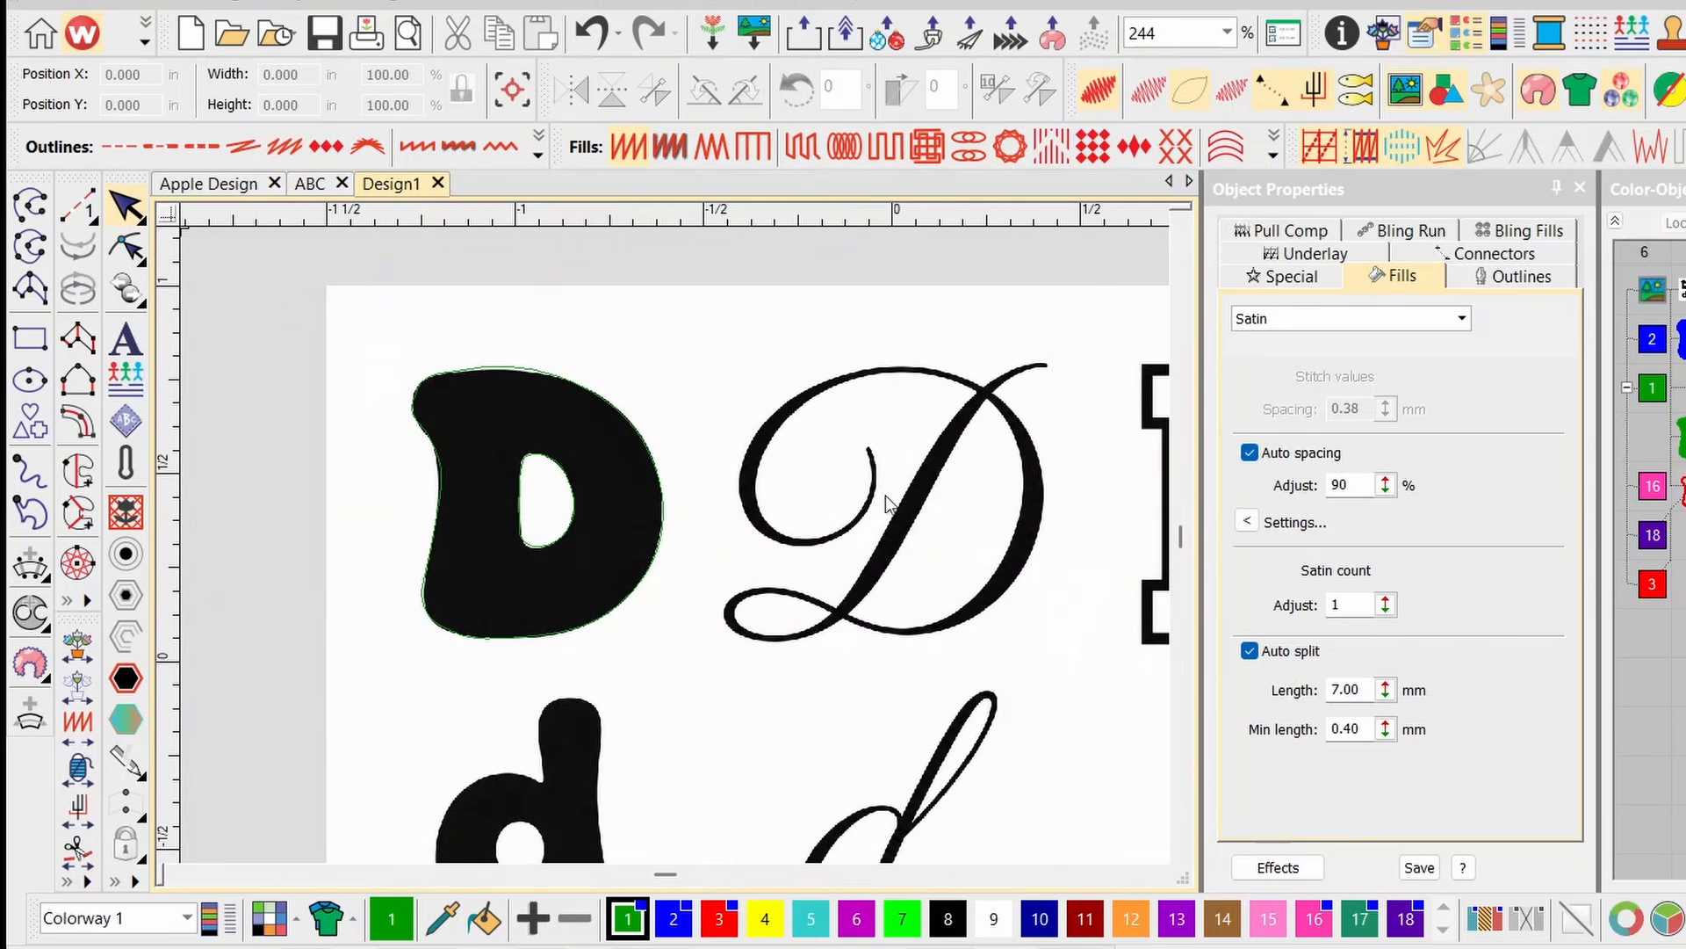
pyautogui.scroll(1, 676, 546)
pyautogui.scroll(1, 677, 555)
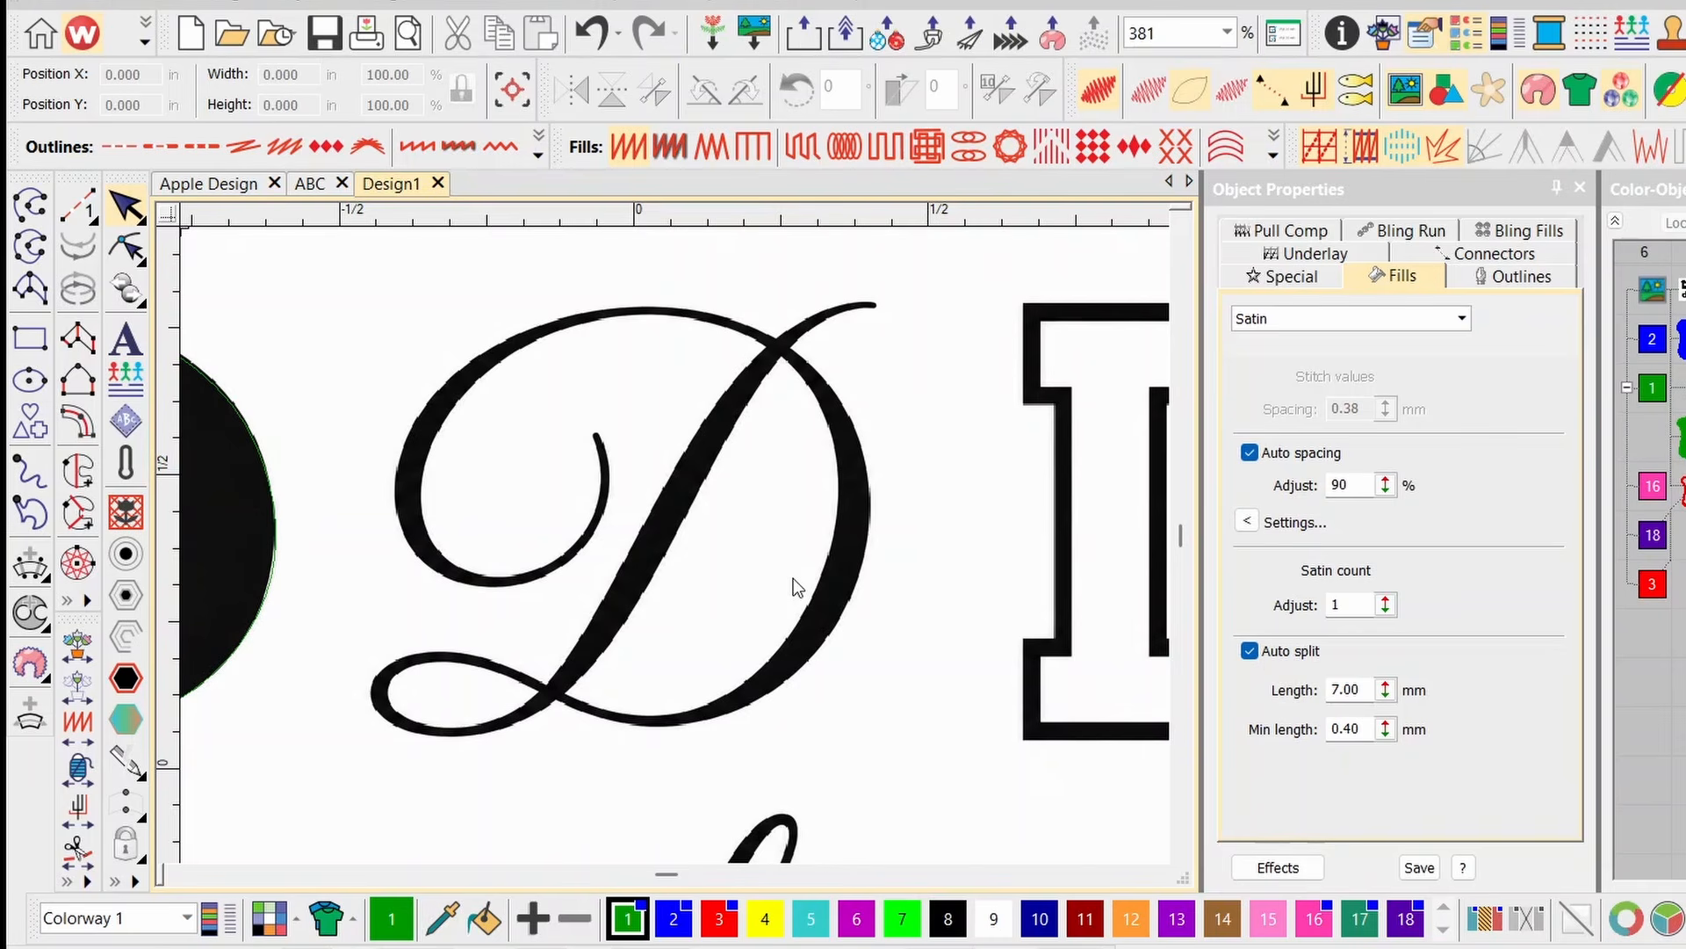
# Review the connector paths between the apples in Apple Design and return to Design1.
pyautogui.click(202, 190)
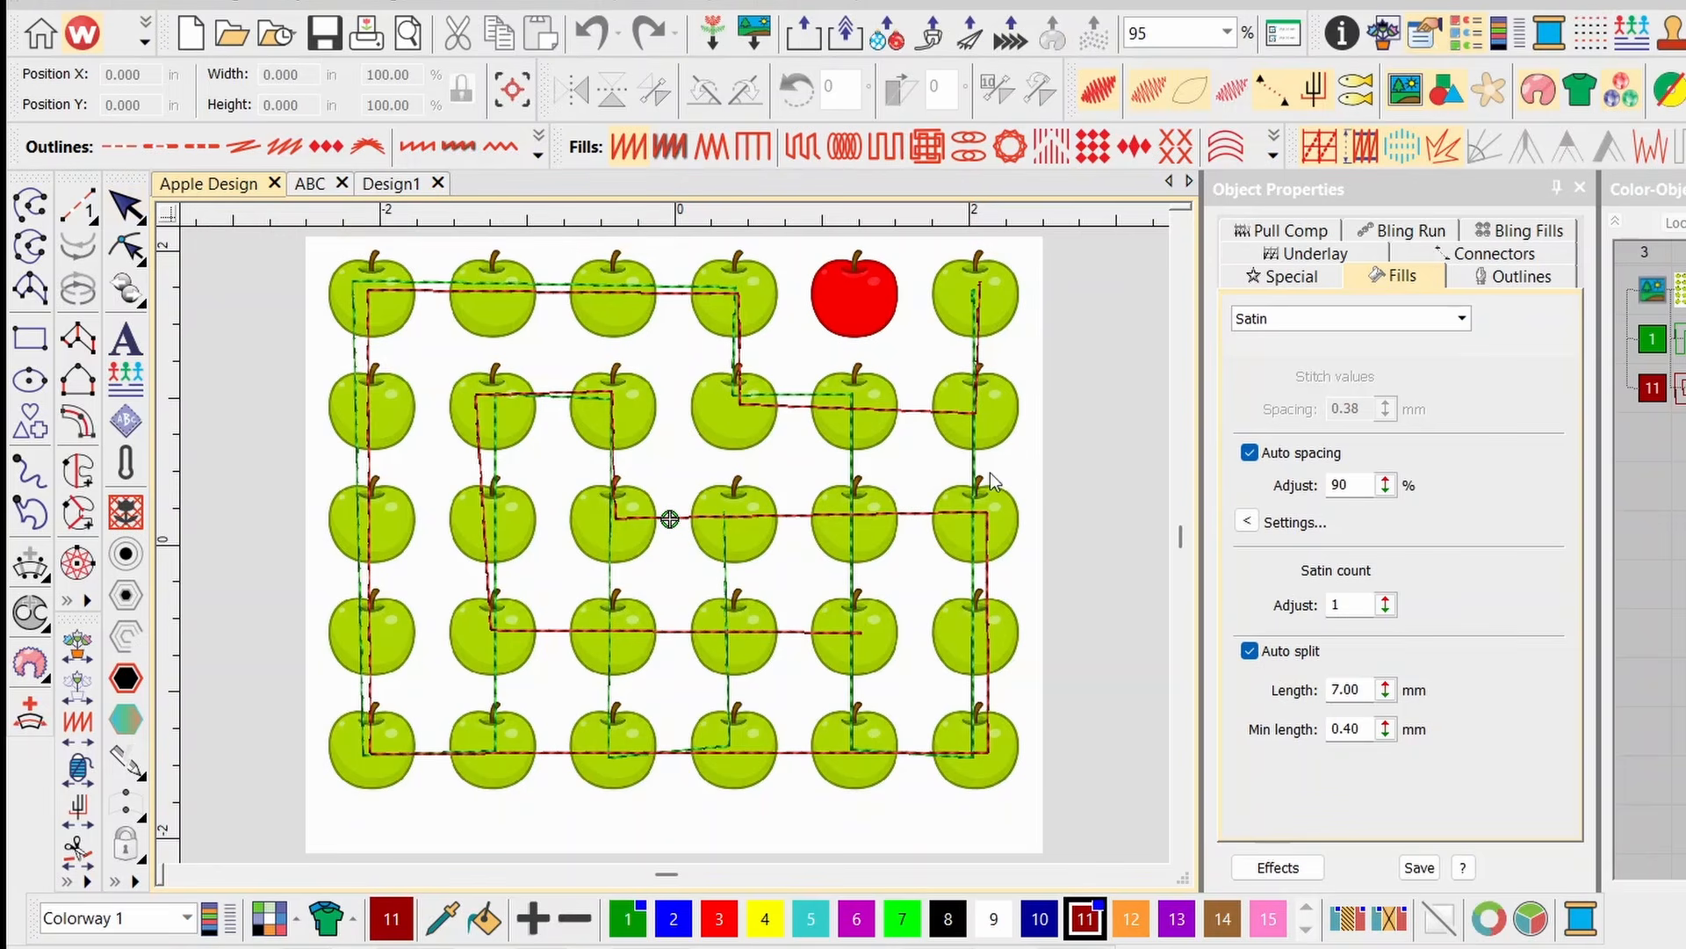
pyautogui.scroll(-1, 799, 426)
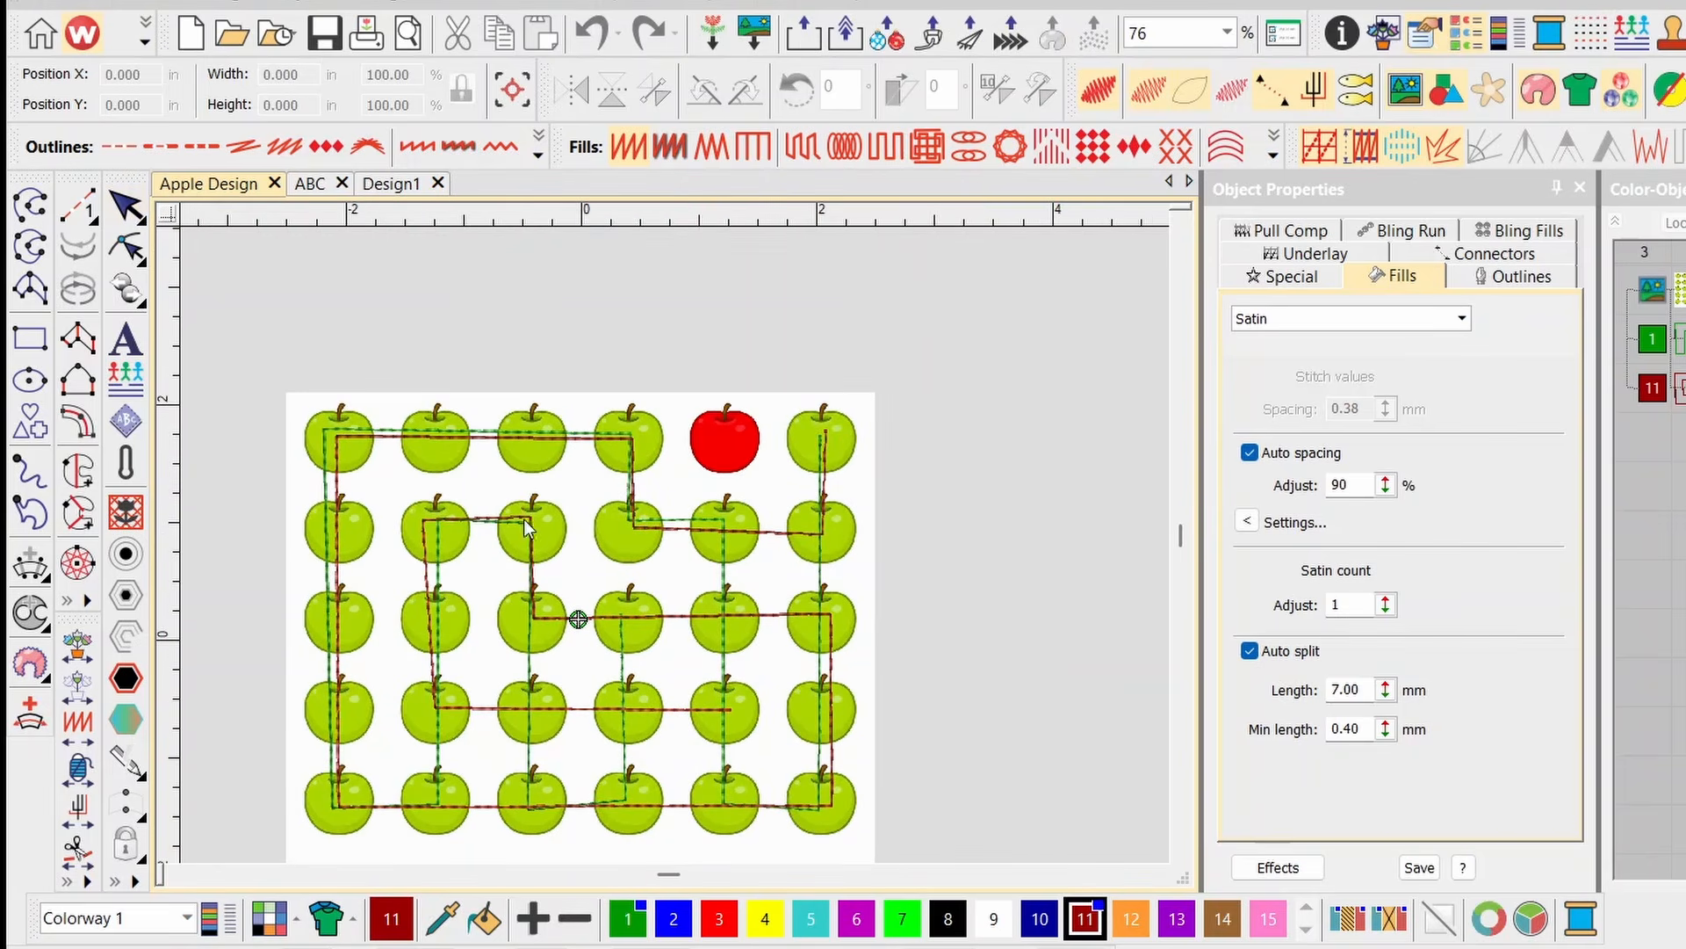
pyautogui.scroll(-1, 495, 518)
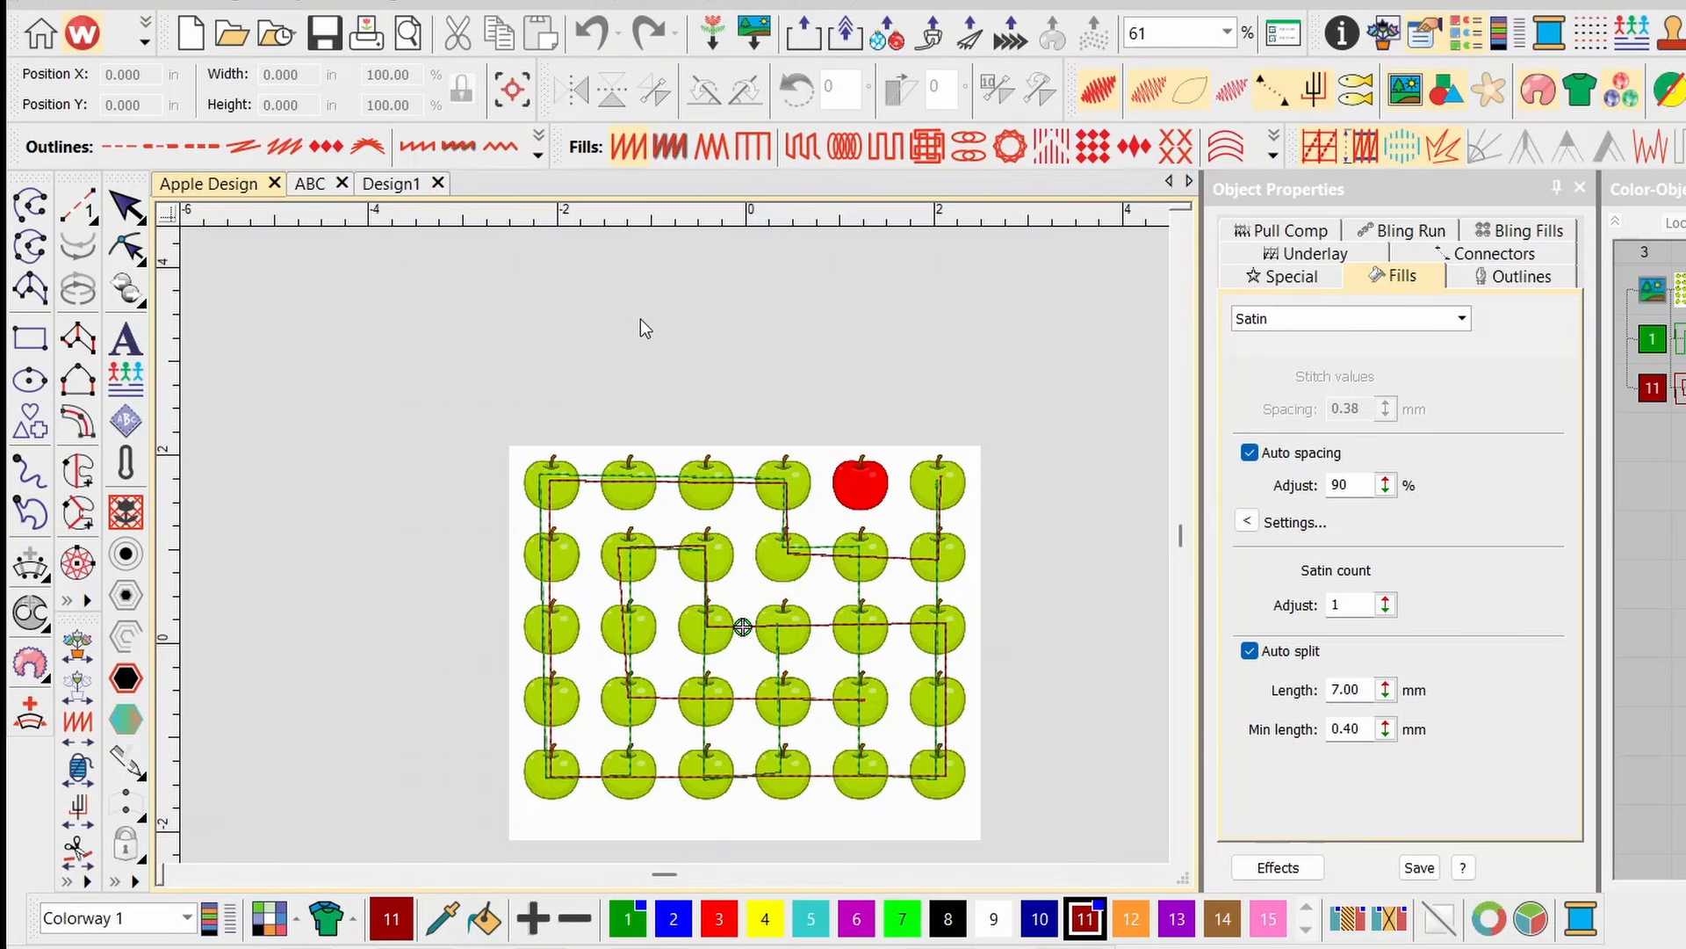
pyautogui.click(384, 186)
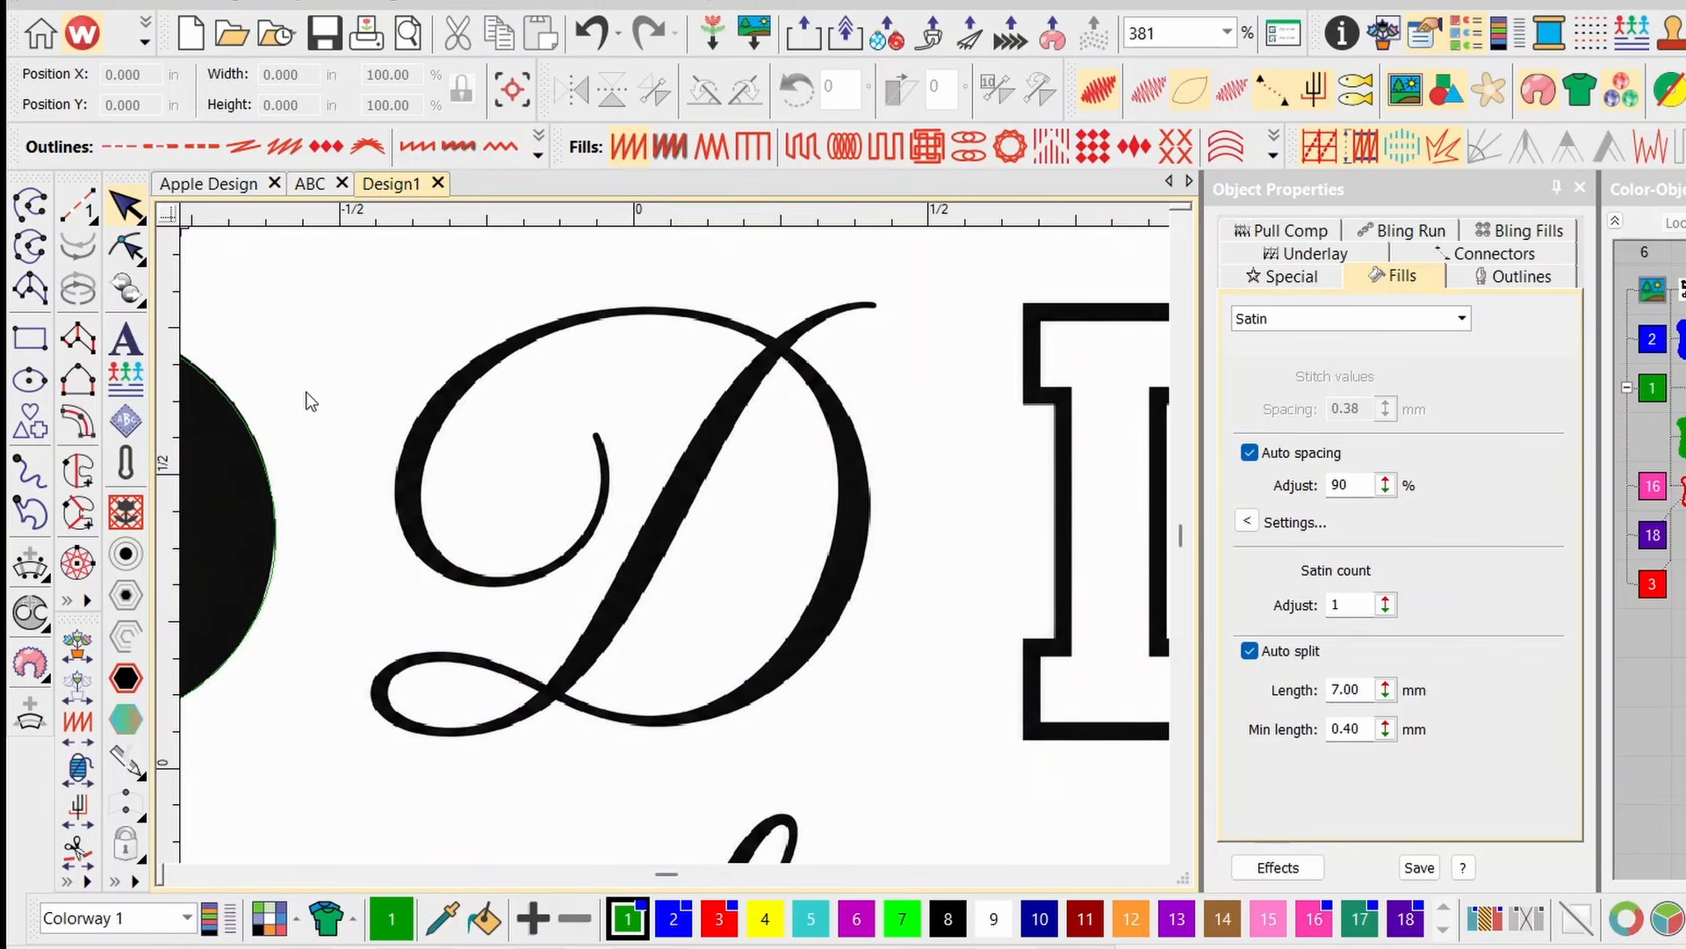
# Start a column at the script D's inner curl tip and place paired edge points down the thin stroke.
pyautogui.click(78, 338)
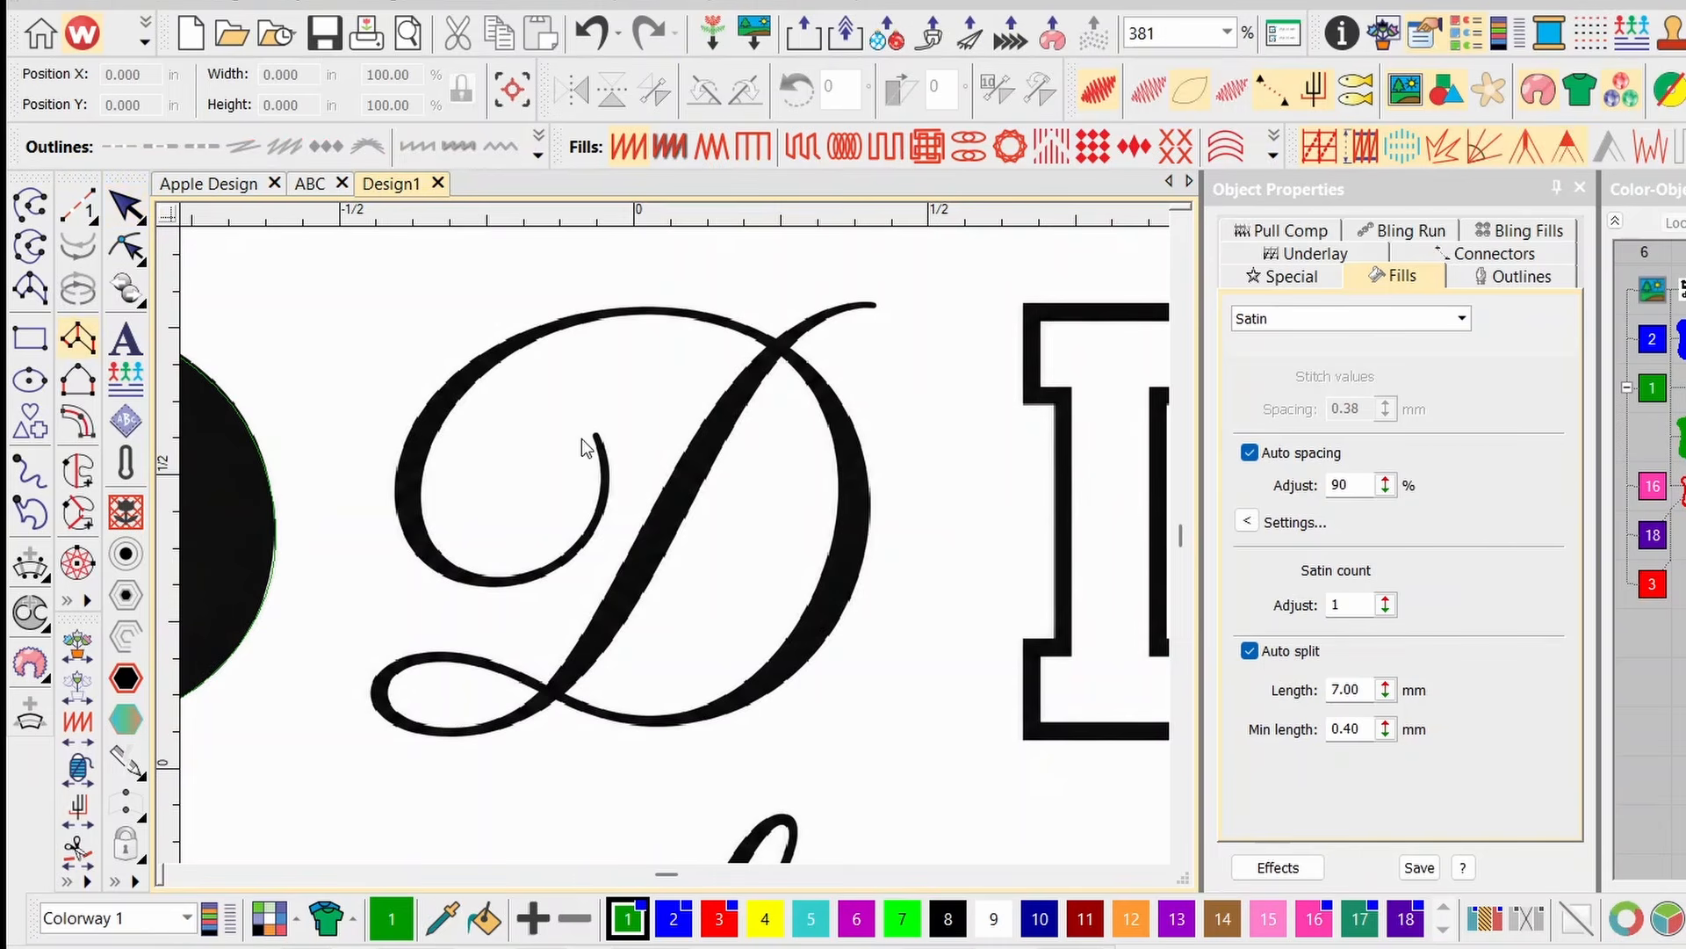
pyautogui.scroll(1, 609, 453)
pyautogui.scroll(6, 674, 551)
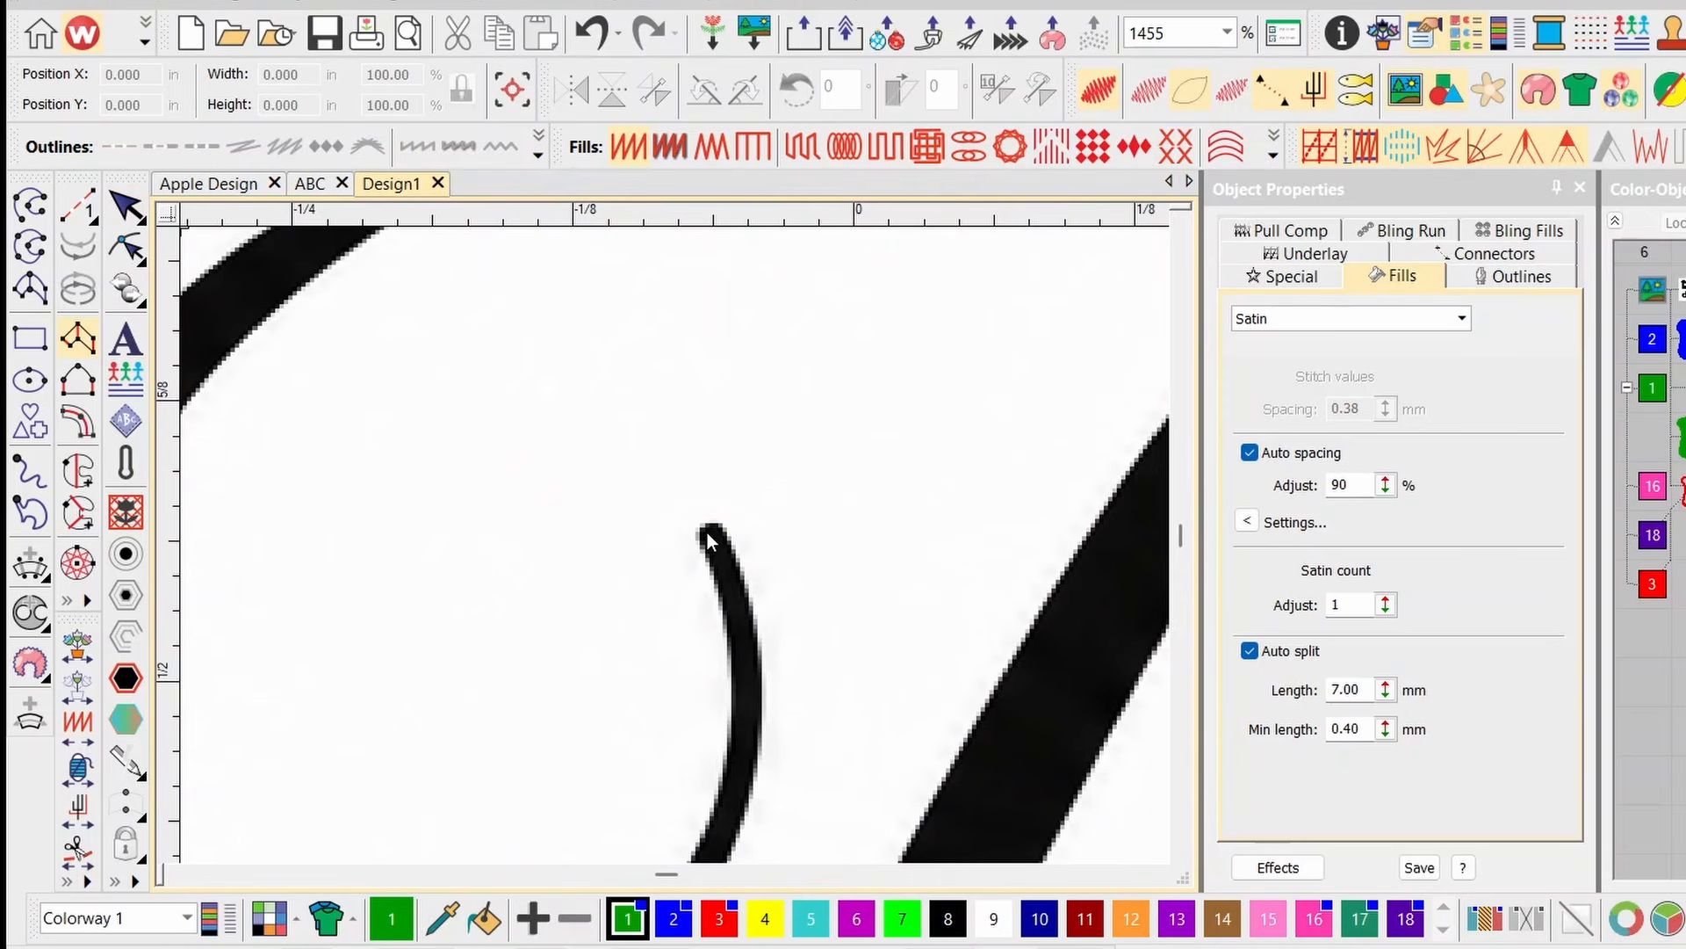
pyautogui.click(703, 527)
pyautogui.click(711, 523)
pyautogui.rightClick(717, 592)
pyautogui.rightClick(746, 587)
pyautogui.rightClick(667, 608)
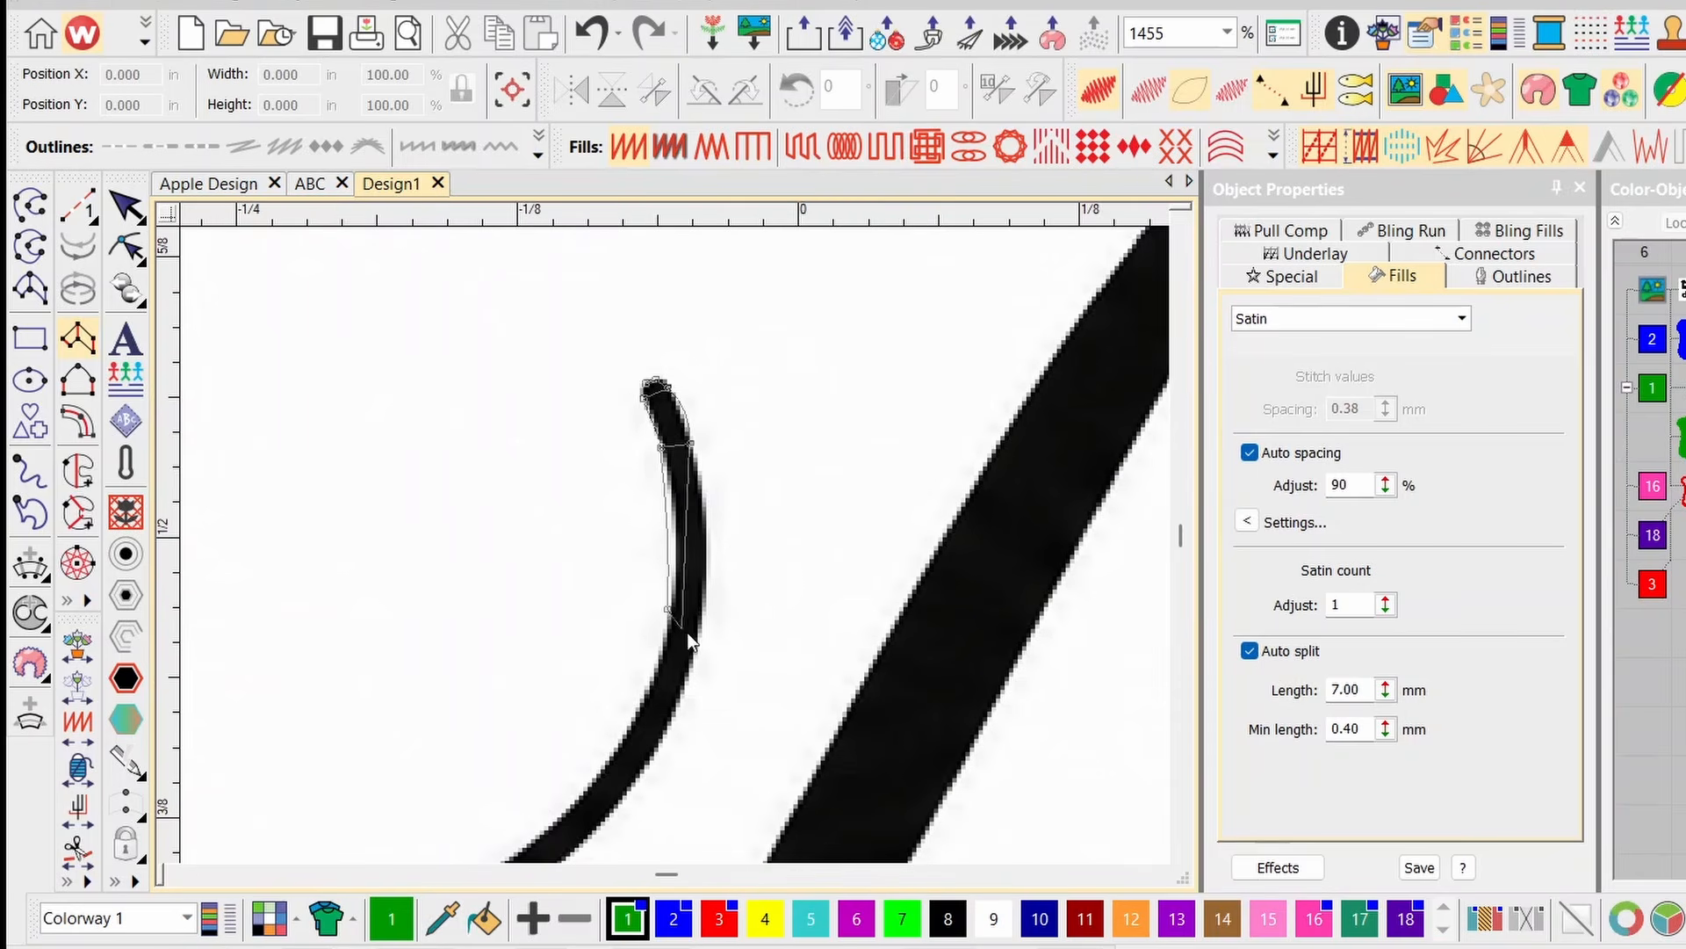
pyautogui.rightClick(699, 629)
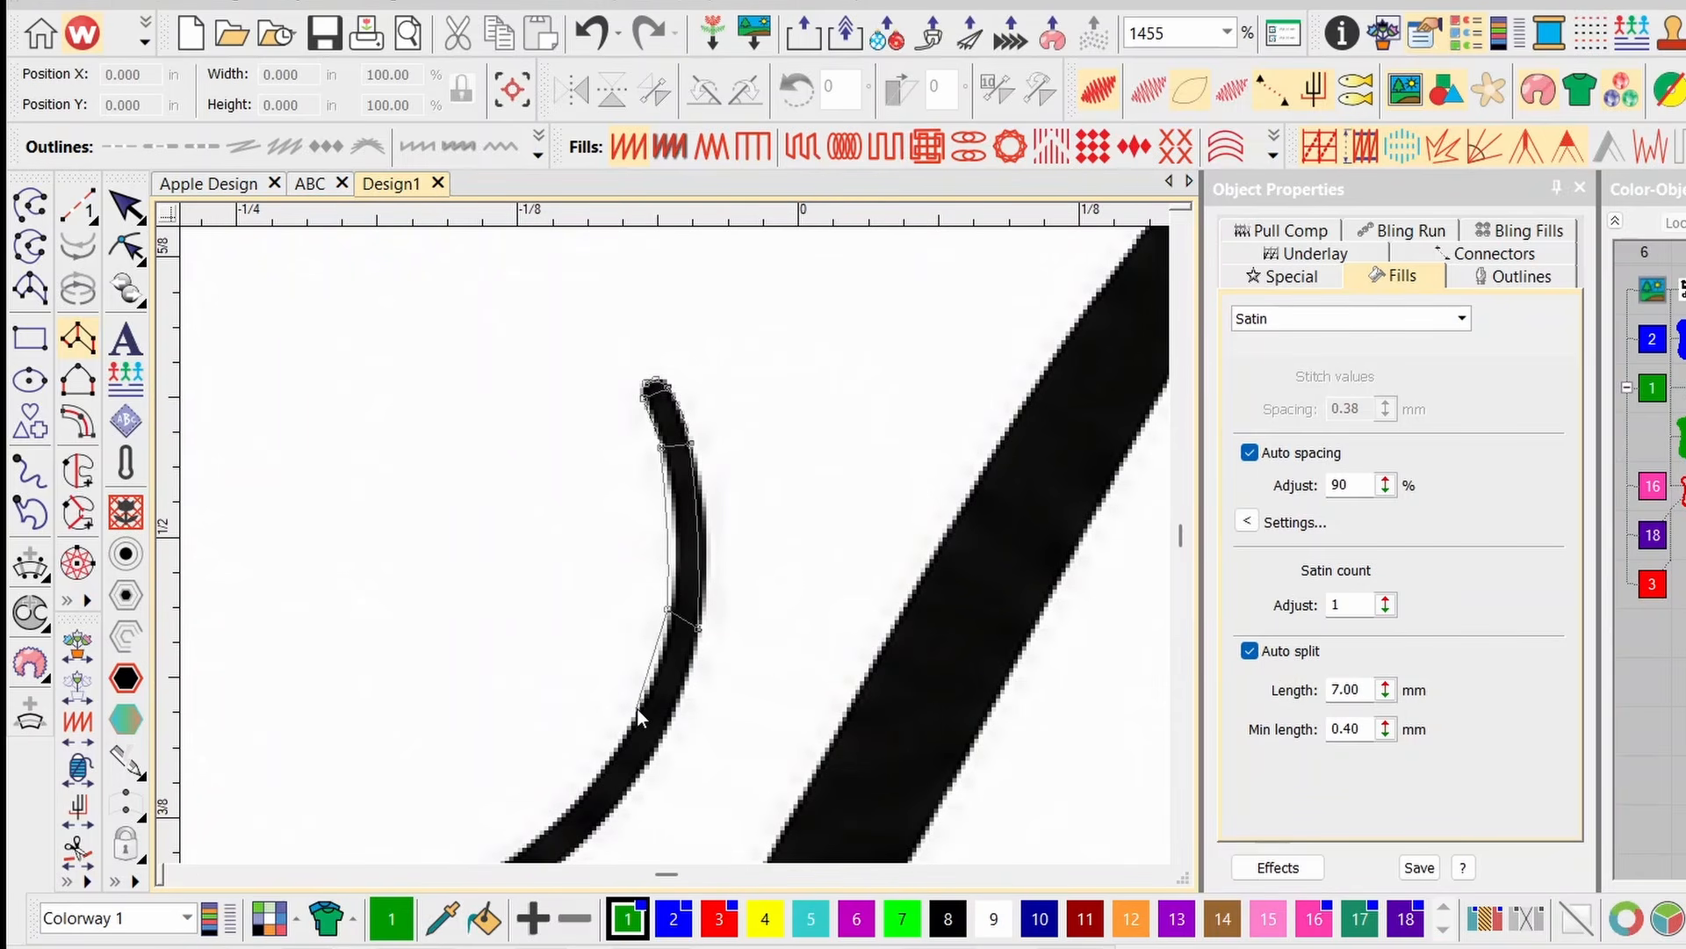
# Continue the column with paired curve points around the curl's lower bend to the start of the thick left side.
pyautogui.rightClick(602, 778)
pyautogui.rightClick(614, 809)
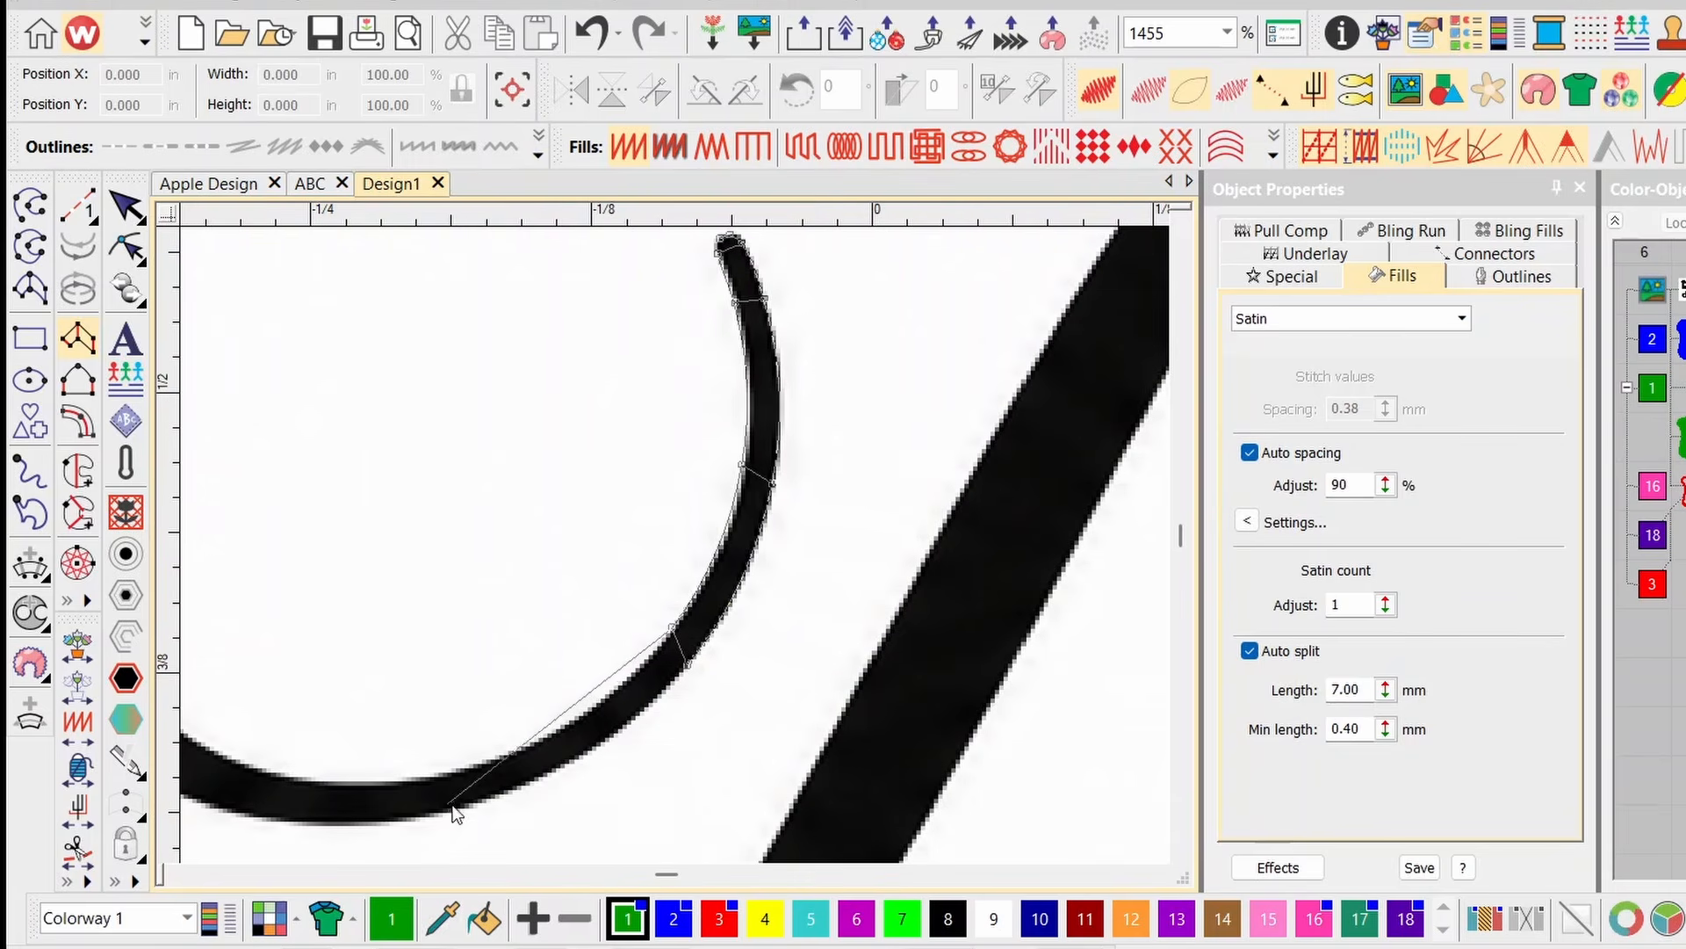
pyautogui.rightClick(509, 752)
pyautogui.rightClick(513, 796)
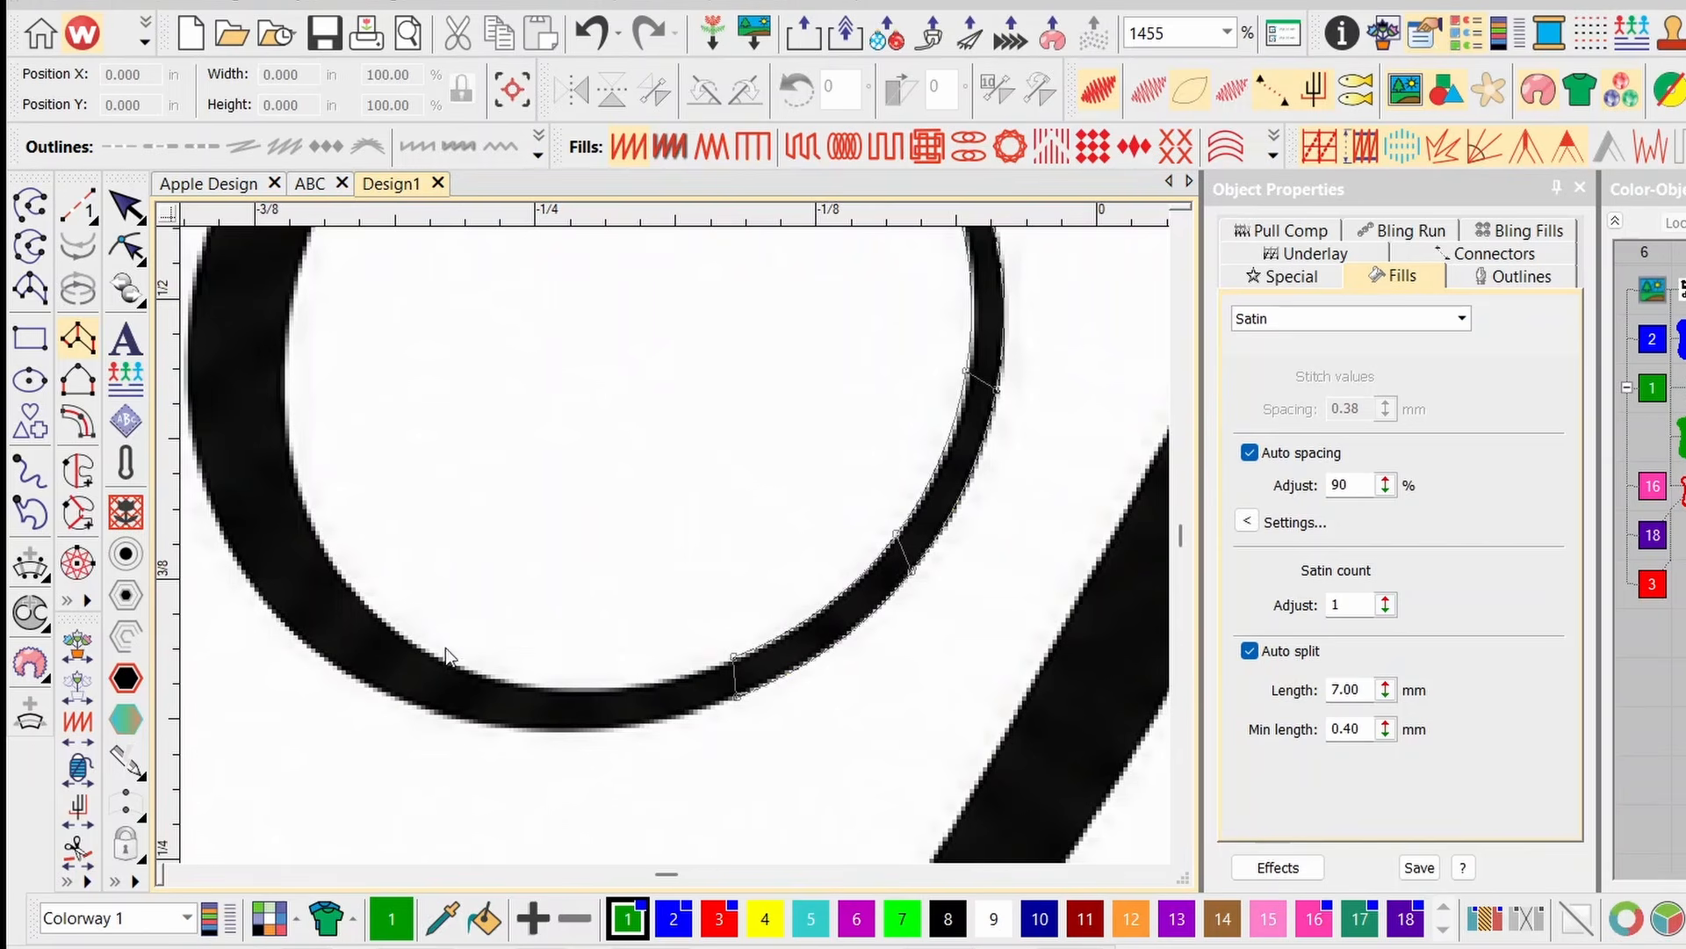
pyautogui.rightClick(490, 677)
pyautogui.rightClick(466, 720)
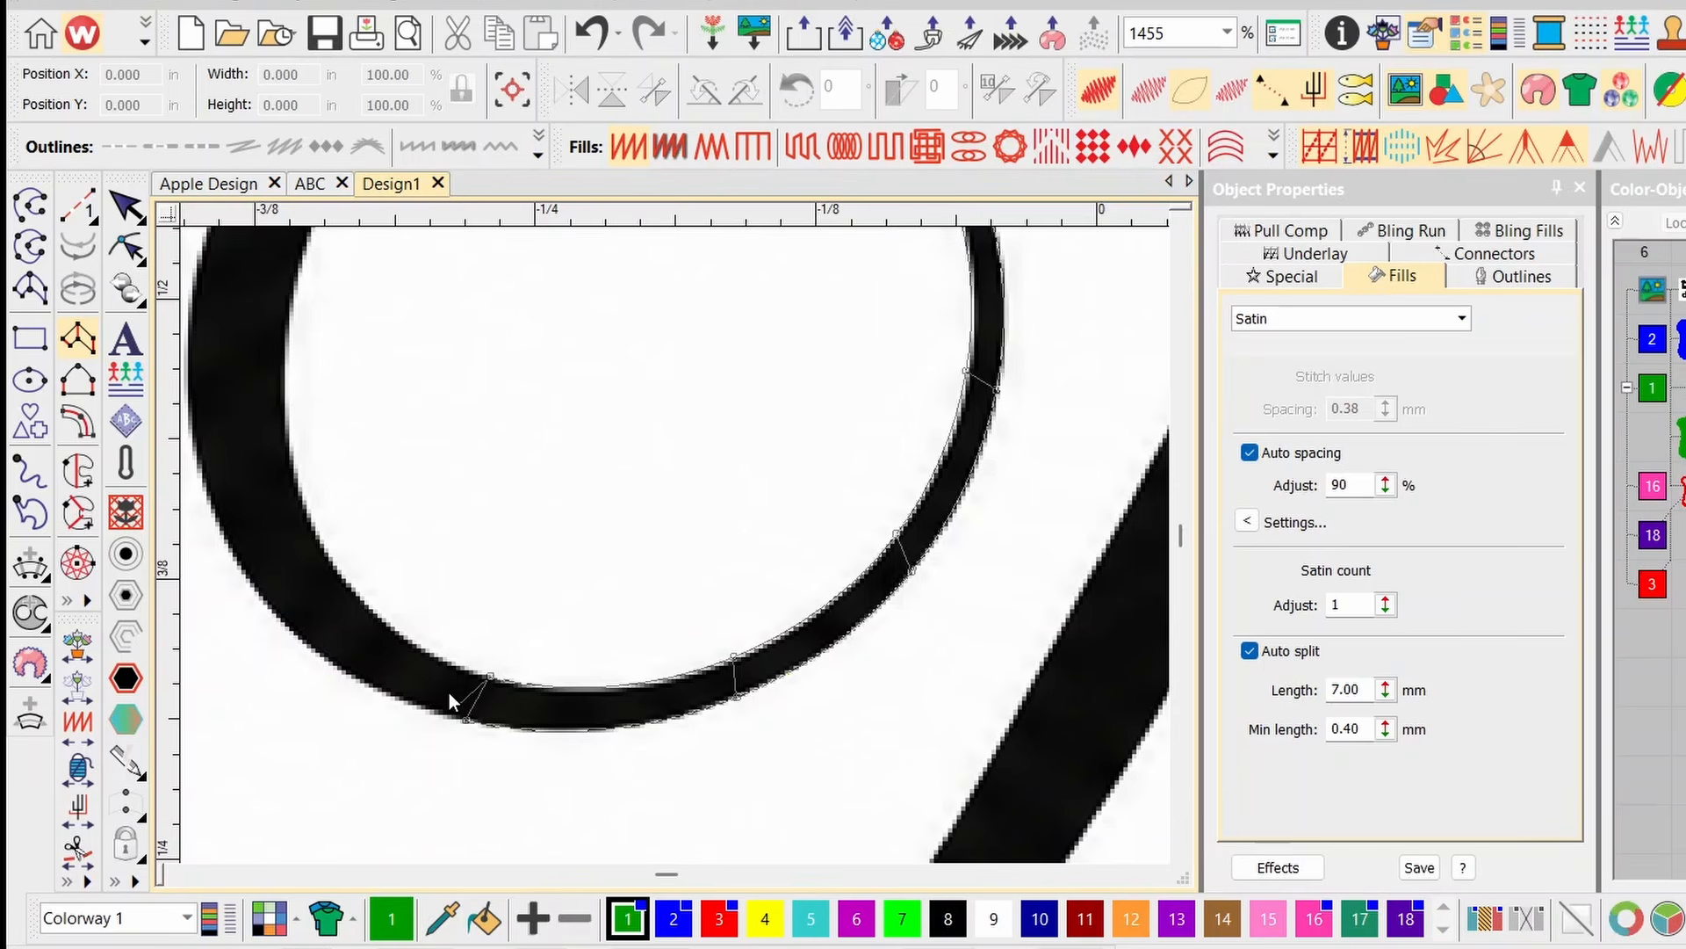
pyautogui.rightClick(324, 538)
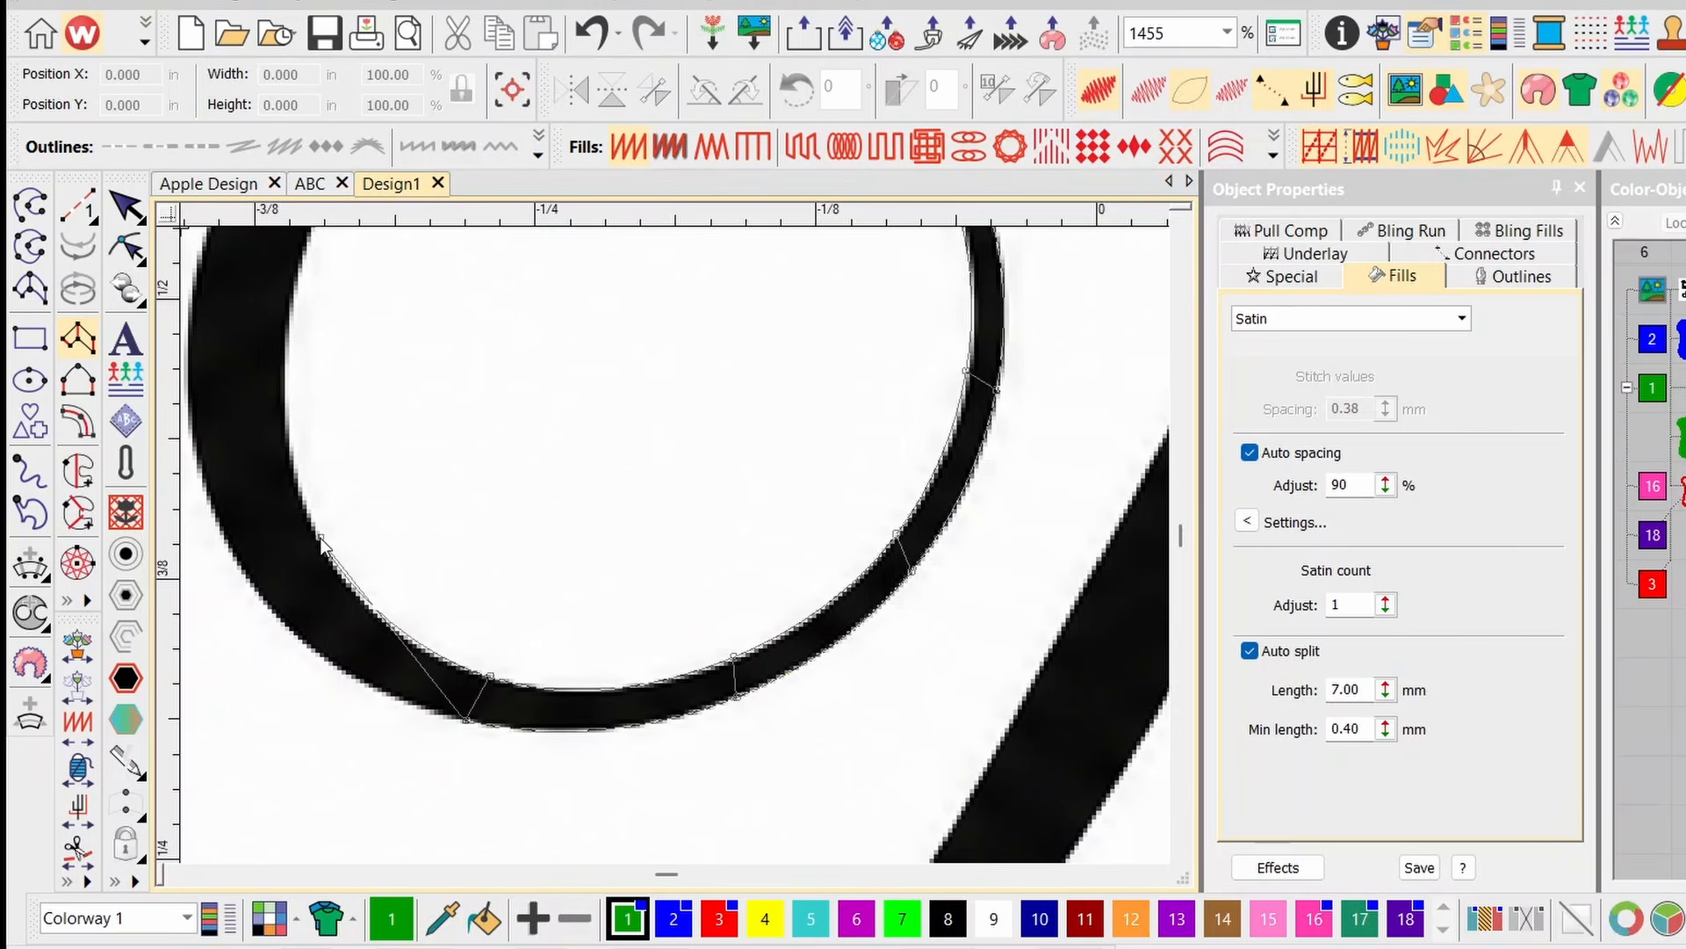
pyautogui.rightClick(237, 566)
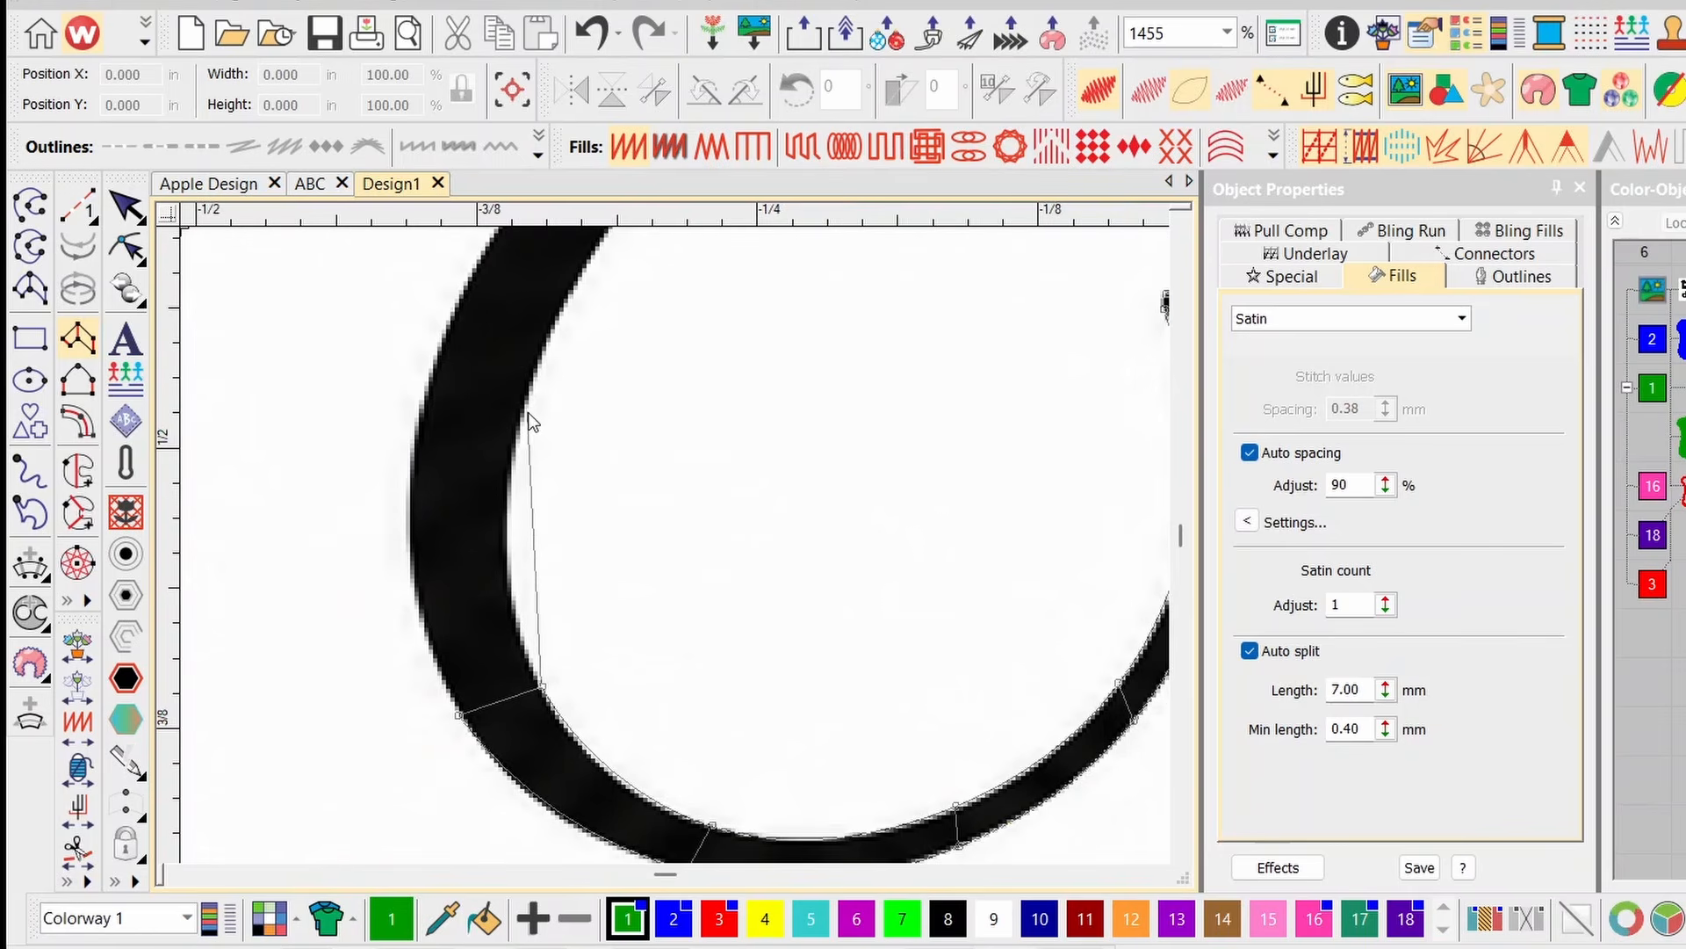
# Continue the column with paired curve points up the script D's thick left side and onto the tapering upper arc.
pyautogui.rightClick(522, 411)
pyautogui.rightClick(440, 358)
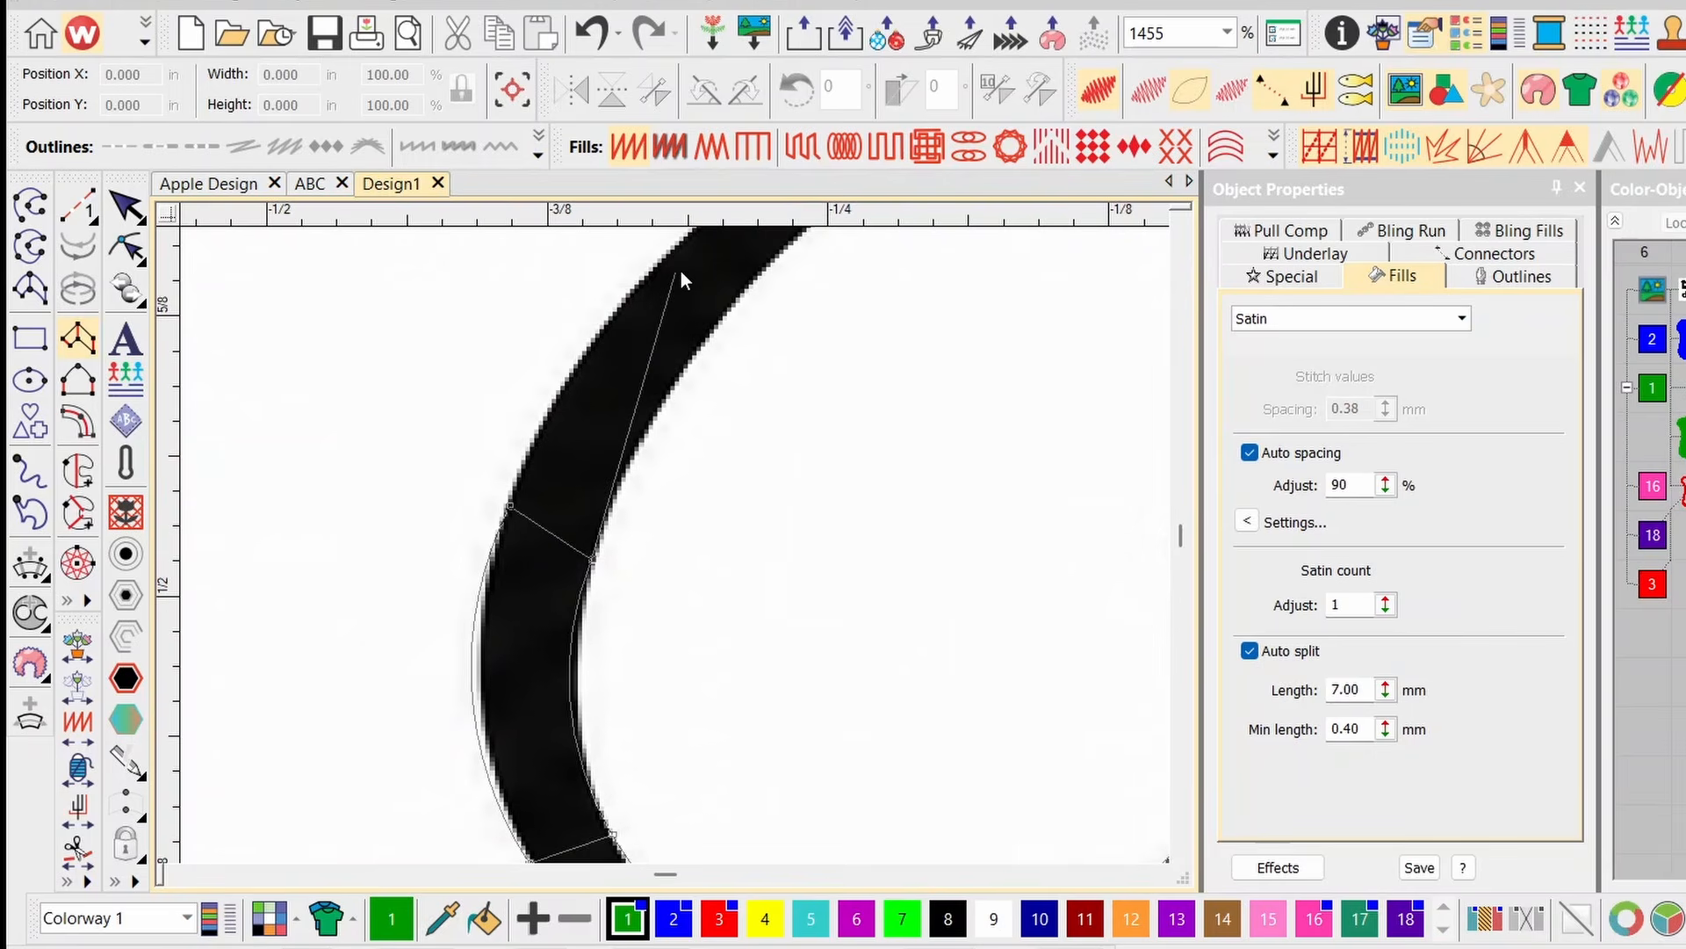
pyautogui.rightClick(767, 276)
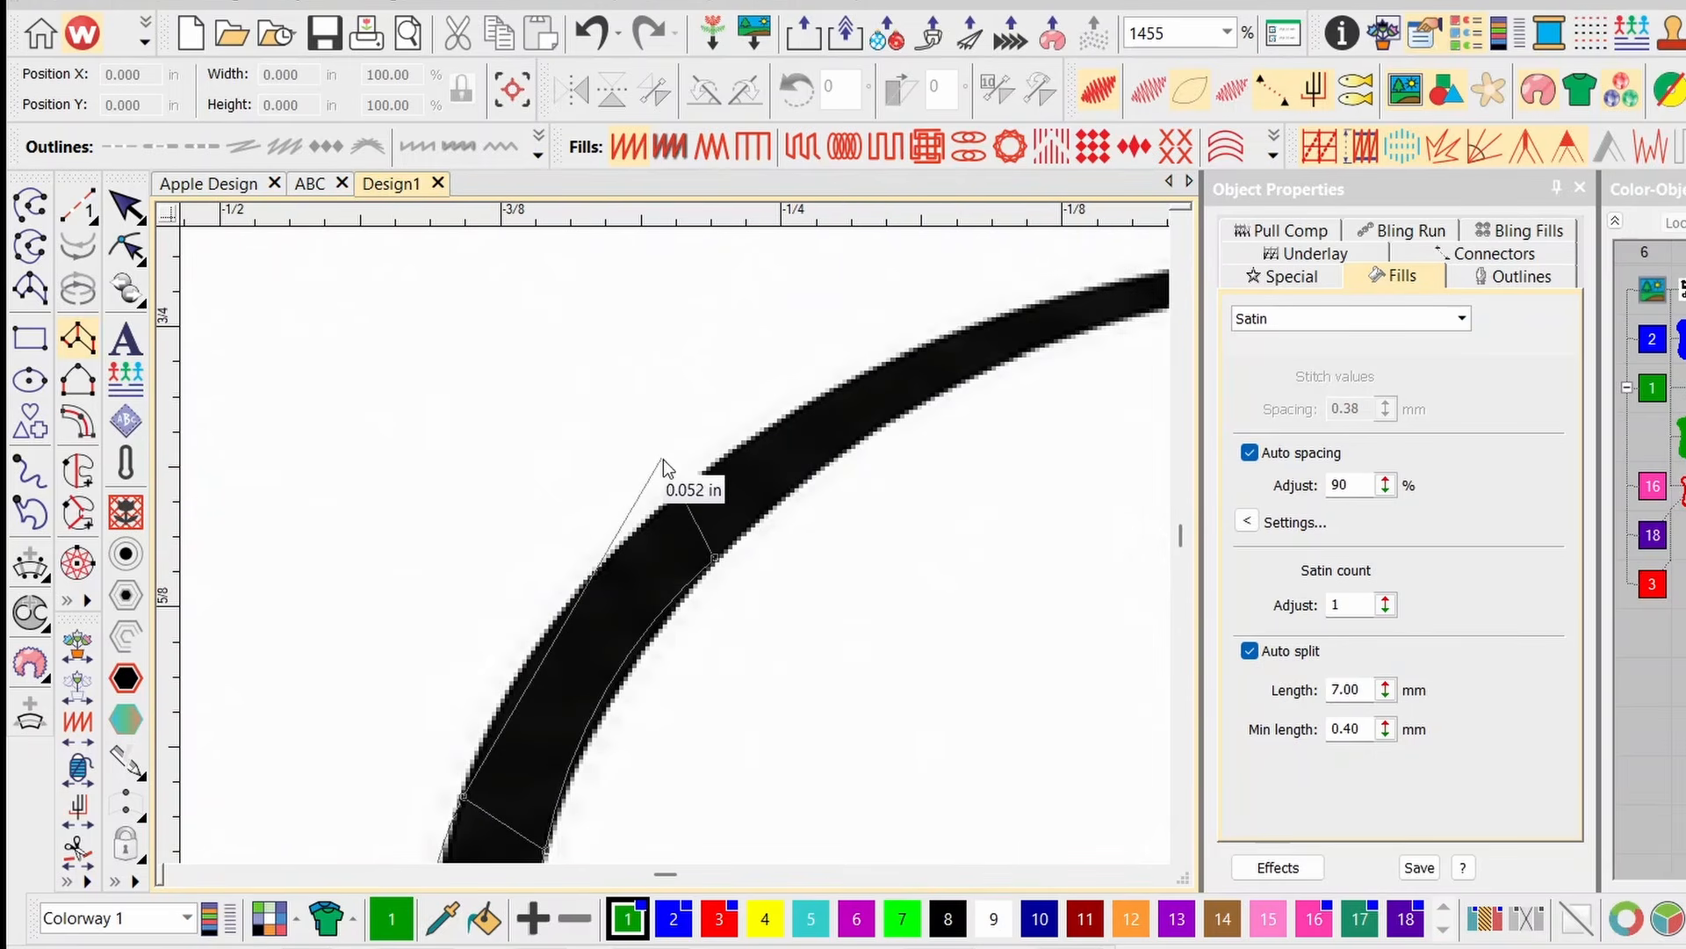
pyautogui.rightClick(657, 509)
pyautogui.rightClick(1033, 350)
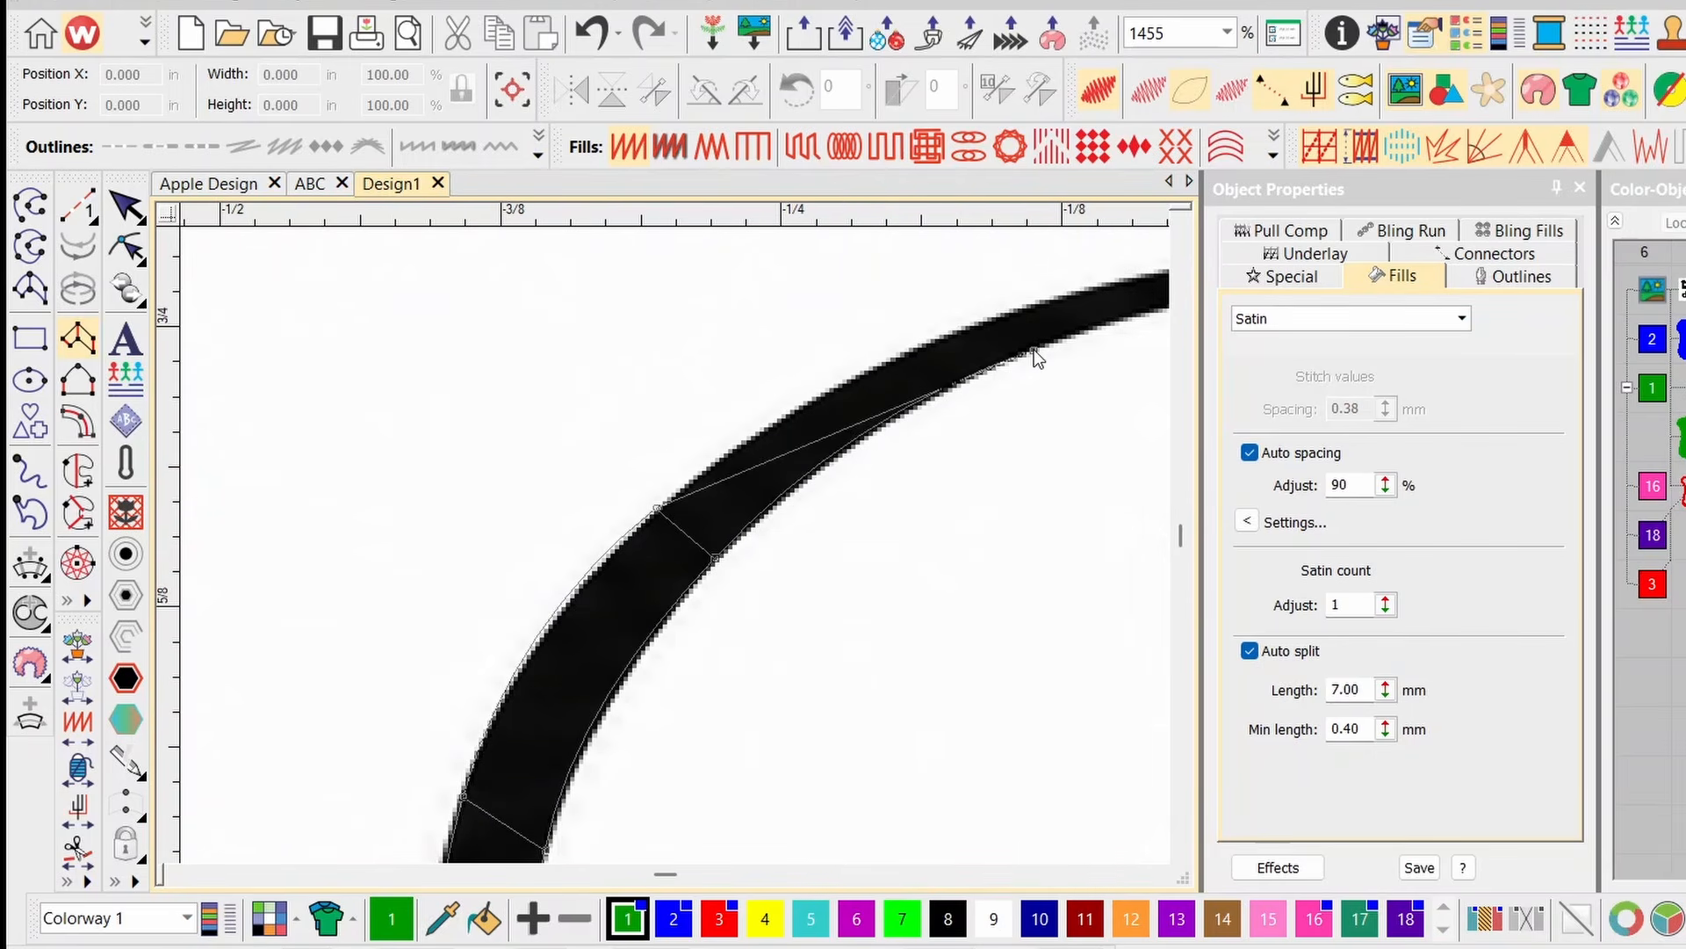
pyautogui.rightClick(1009, 310)
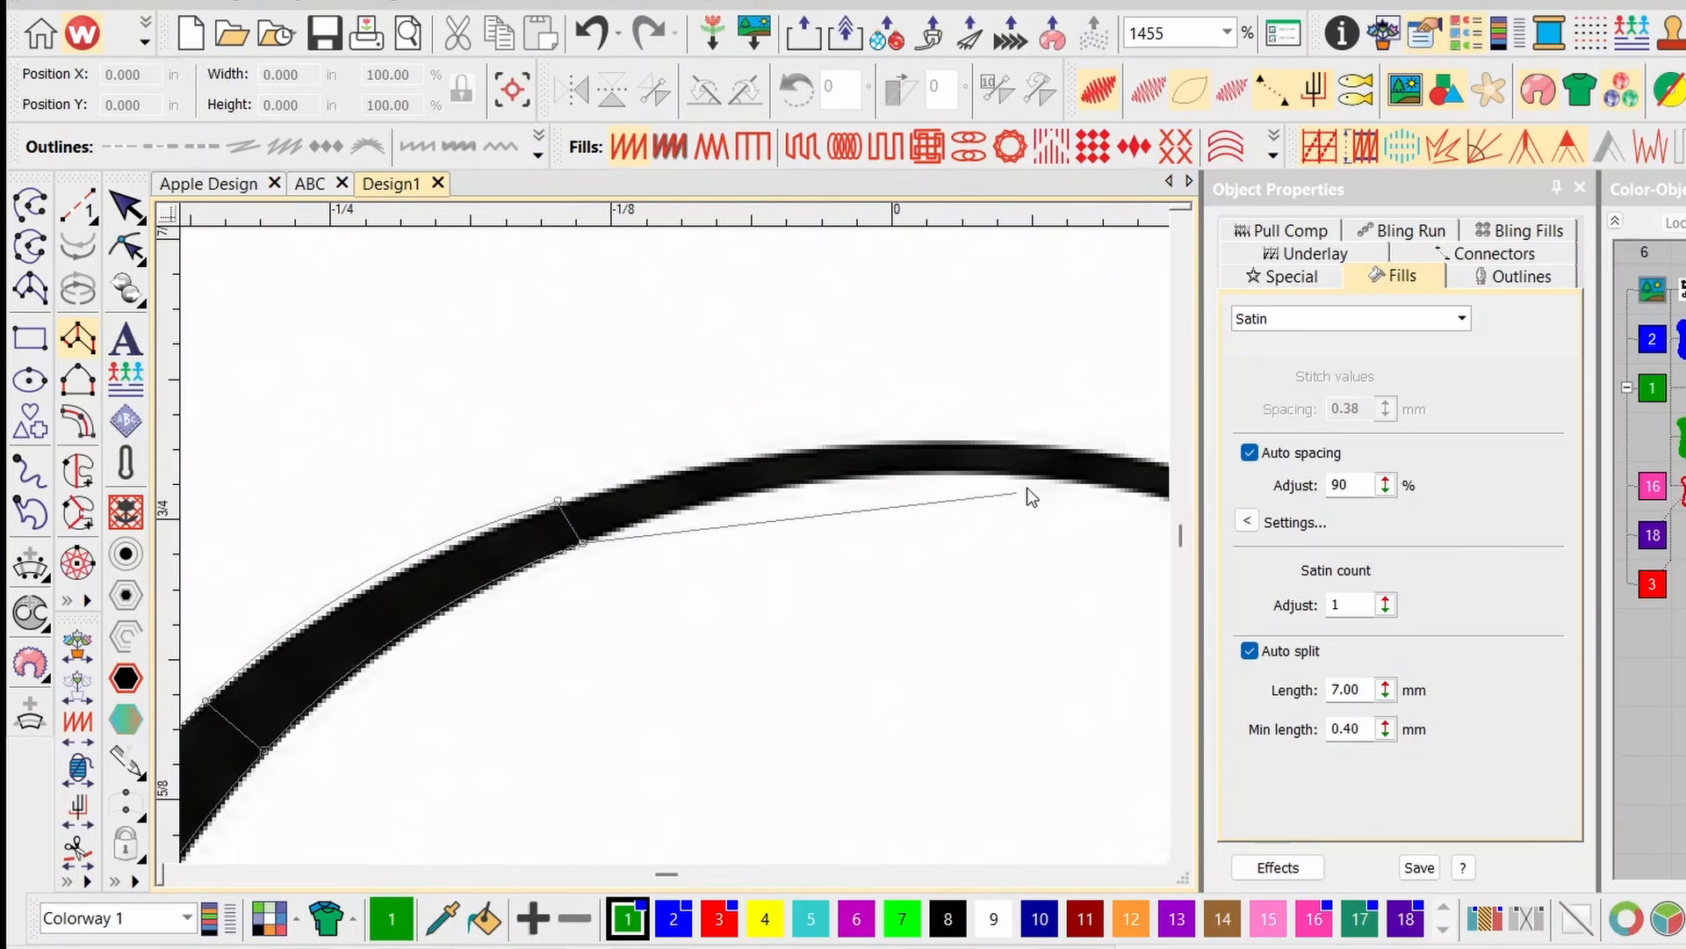
# Extend the column with paired curve points over the top arc and finish it with two corner points at the upper stem crossing.
pyautogui.rightClick(1032, 474)
pyautogui.rightClick(1036, 448)
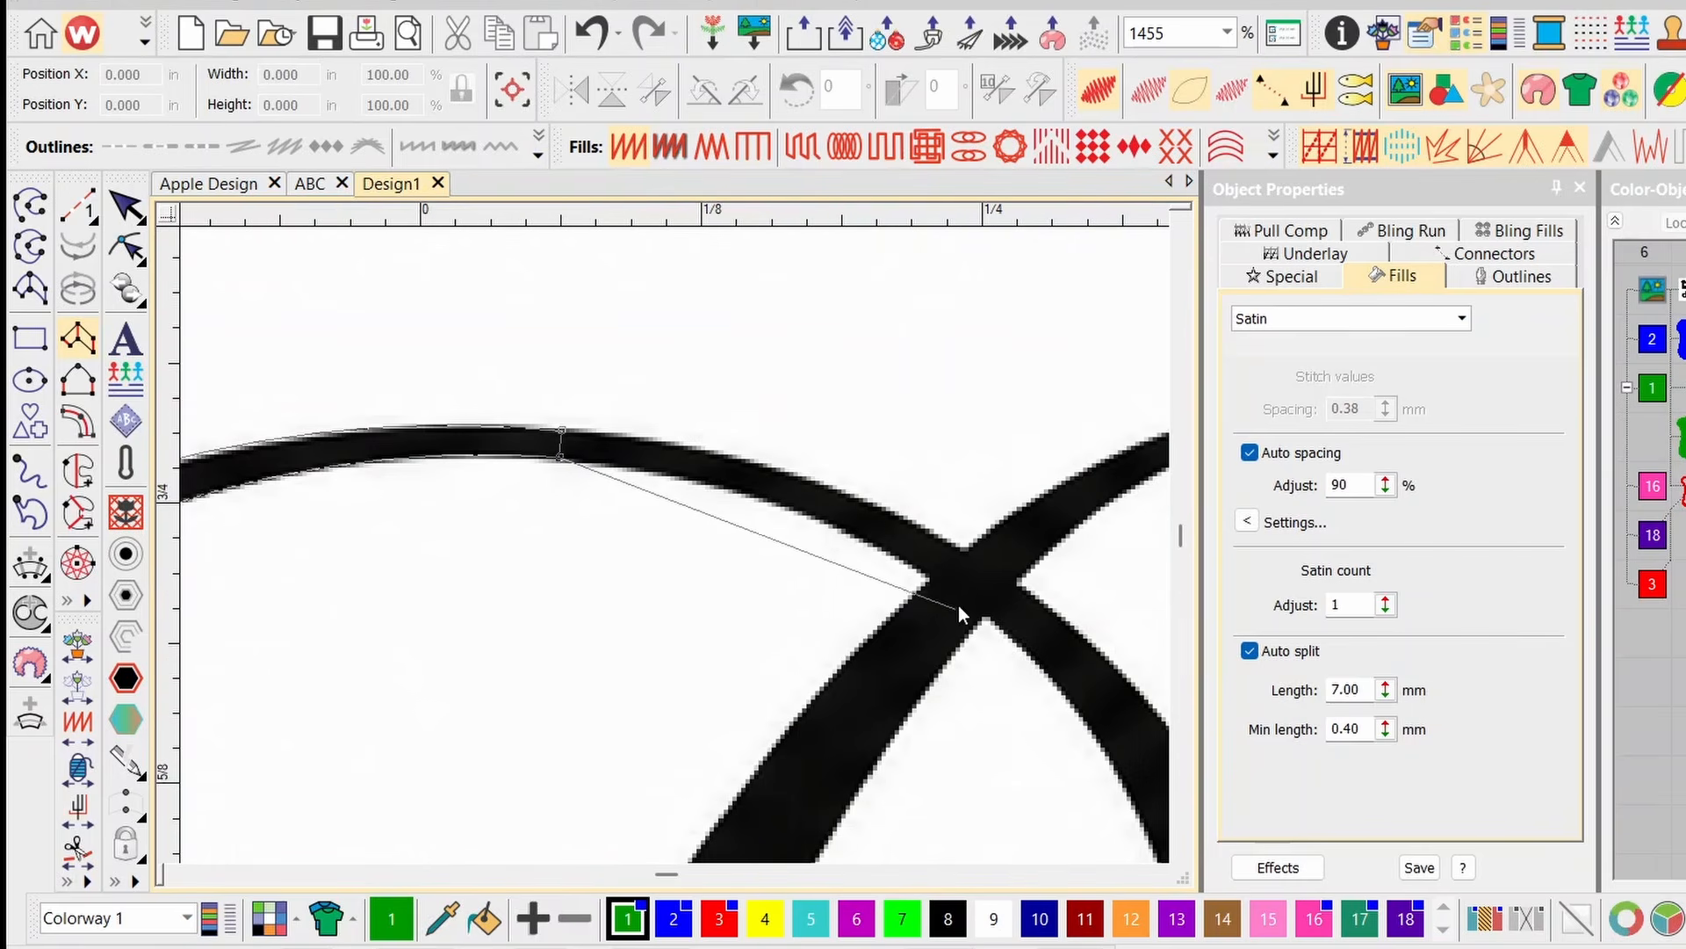
pyautogui.rightClick(846, 529)
pyautogui.rightClick(859, 504)
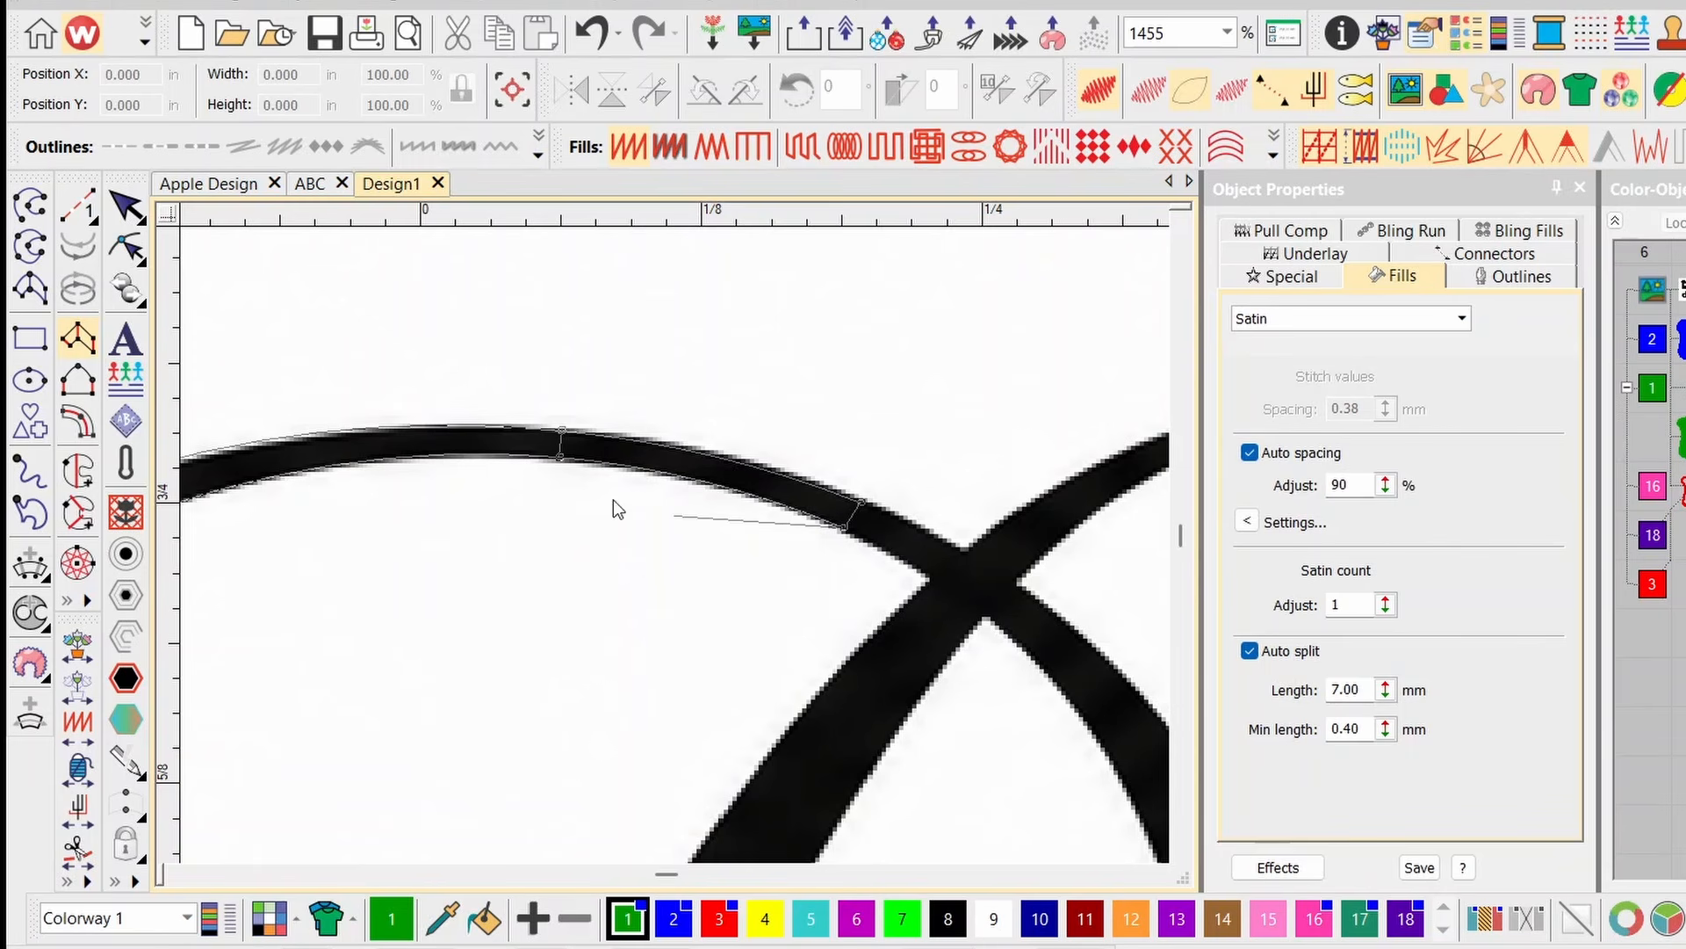
pyautogui.rightClick(934, 578)
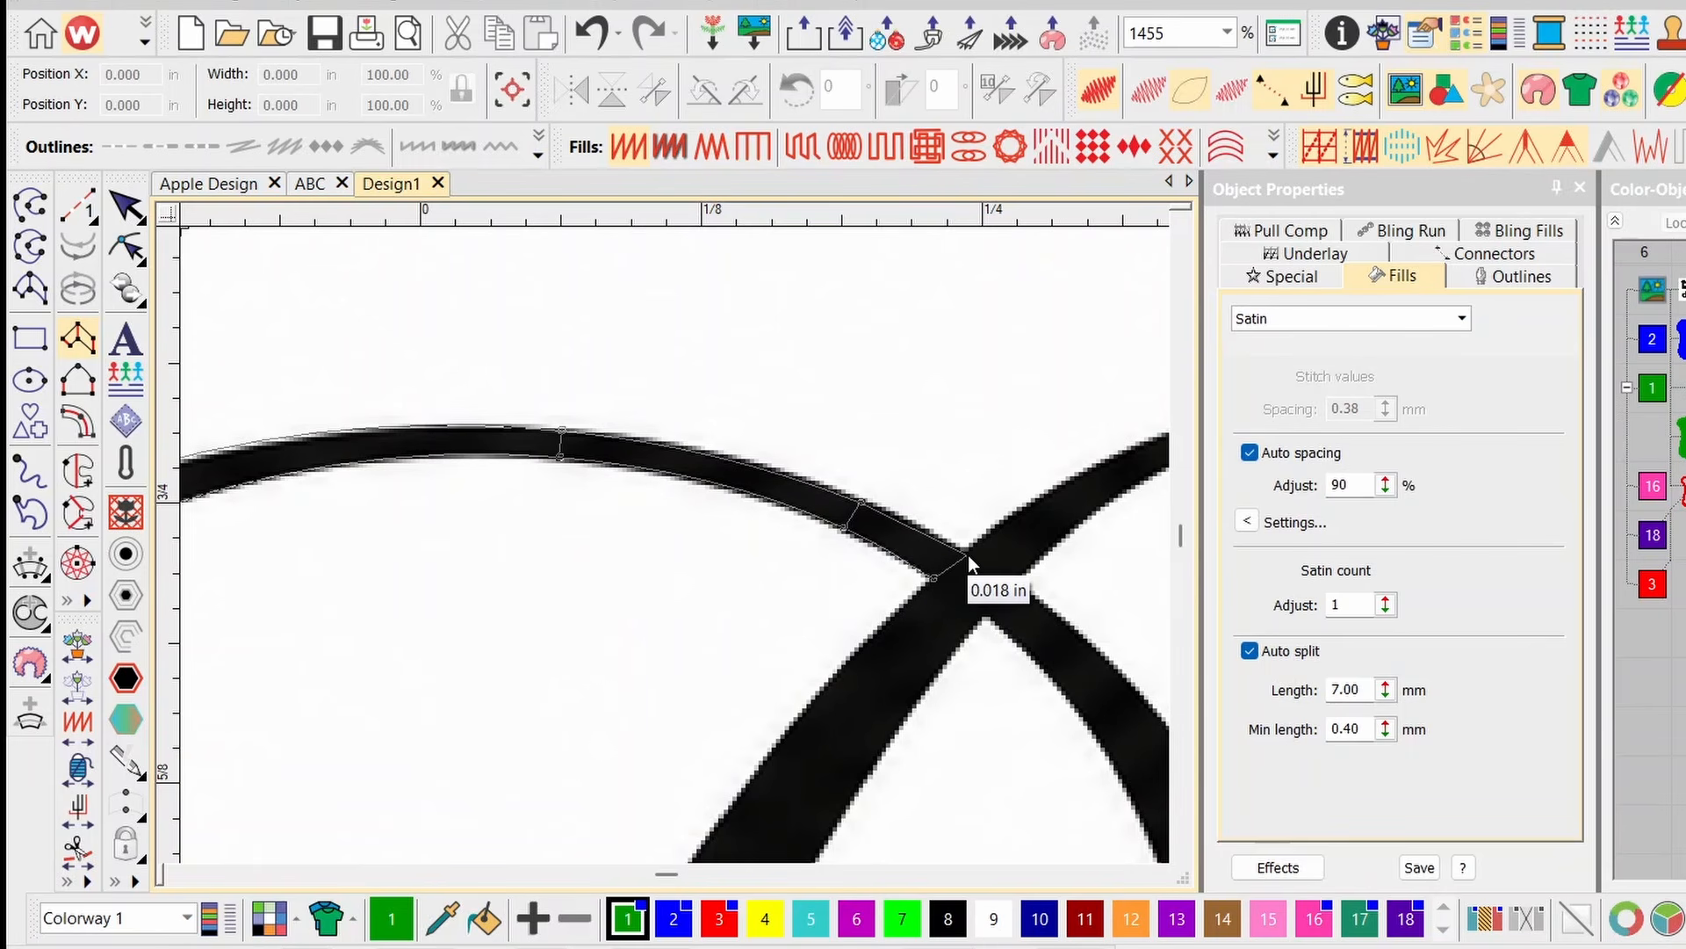
pyautogui.press('BackSpace')
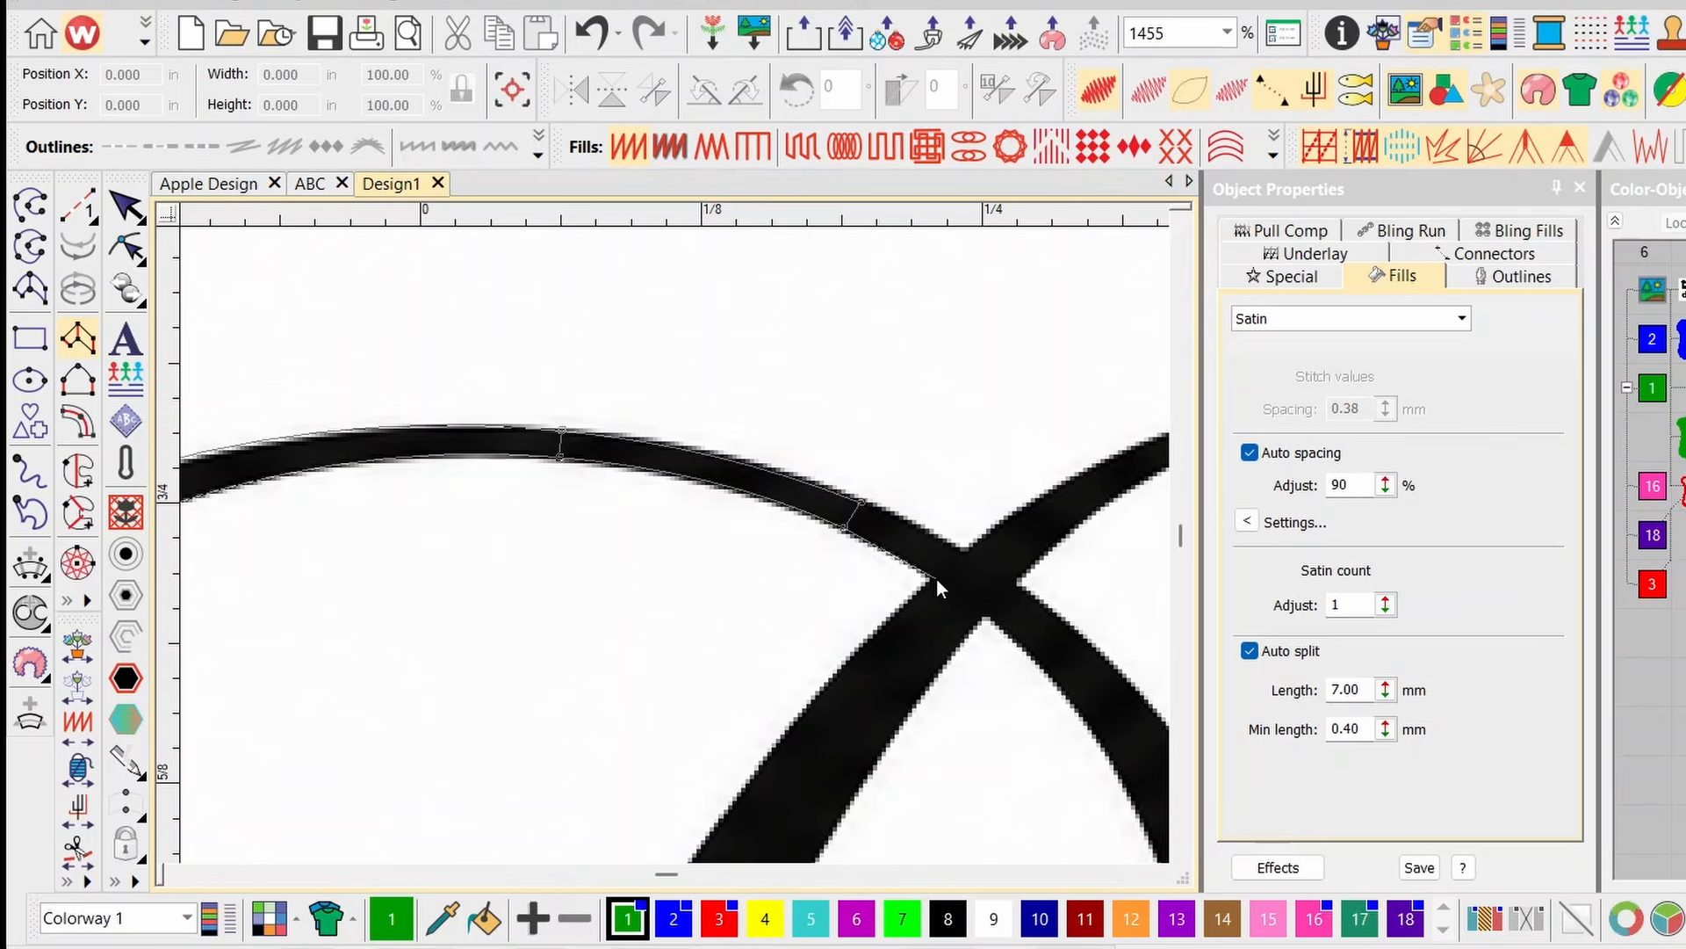
pyautogui.click(934, 580)
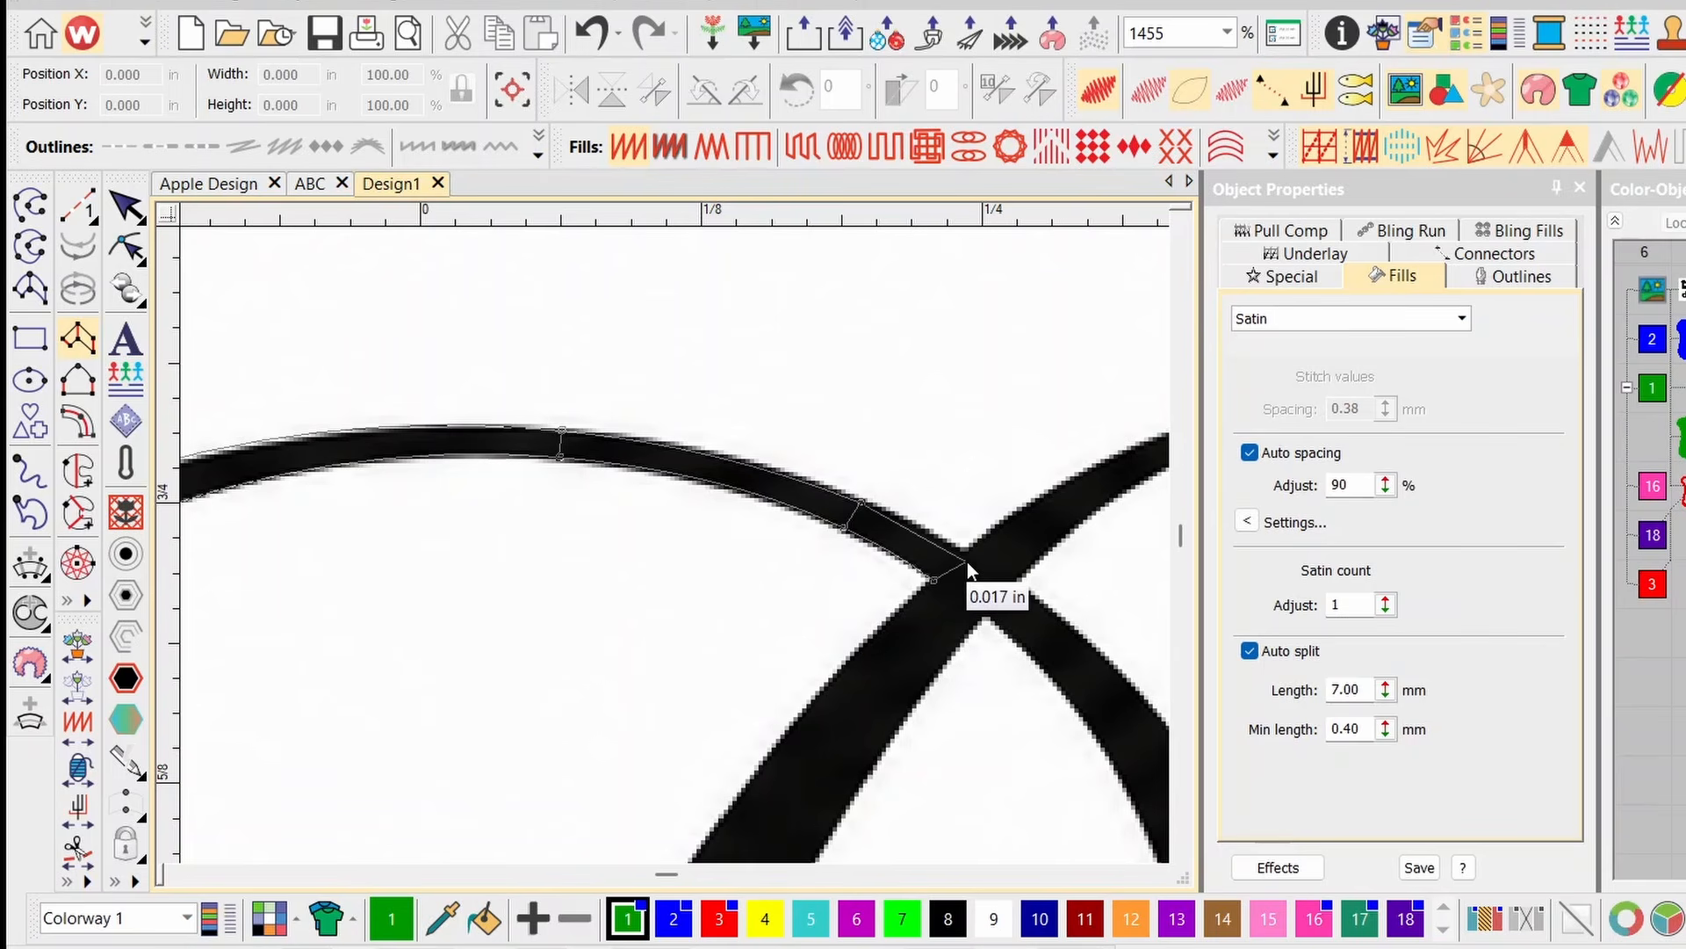
pyautogui.click(972, 554)
pyautogui.press('Return')
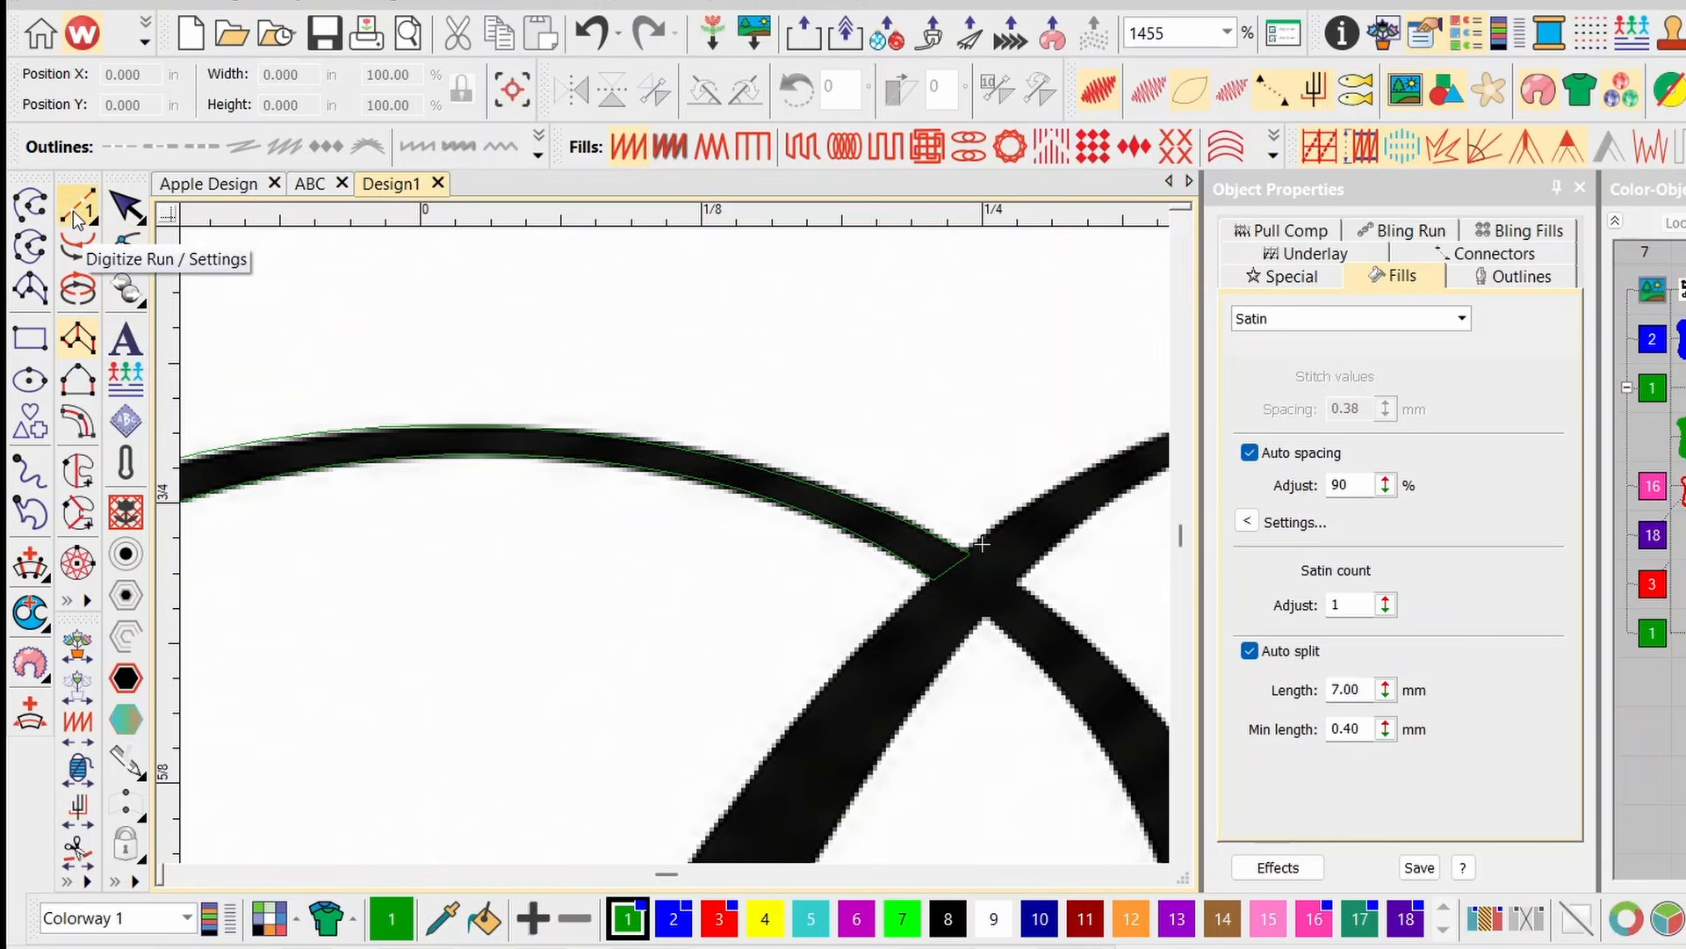
# Digitize a short run from the column's end across the upper stem crossing to the start of the D's bowl.
pyautogui.click(74, 209)
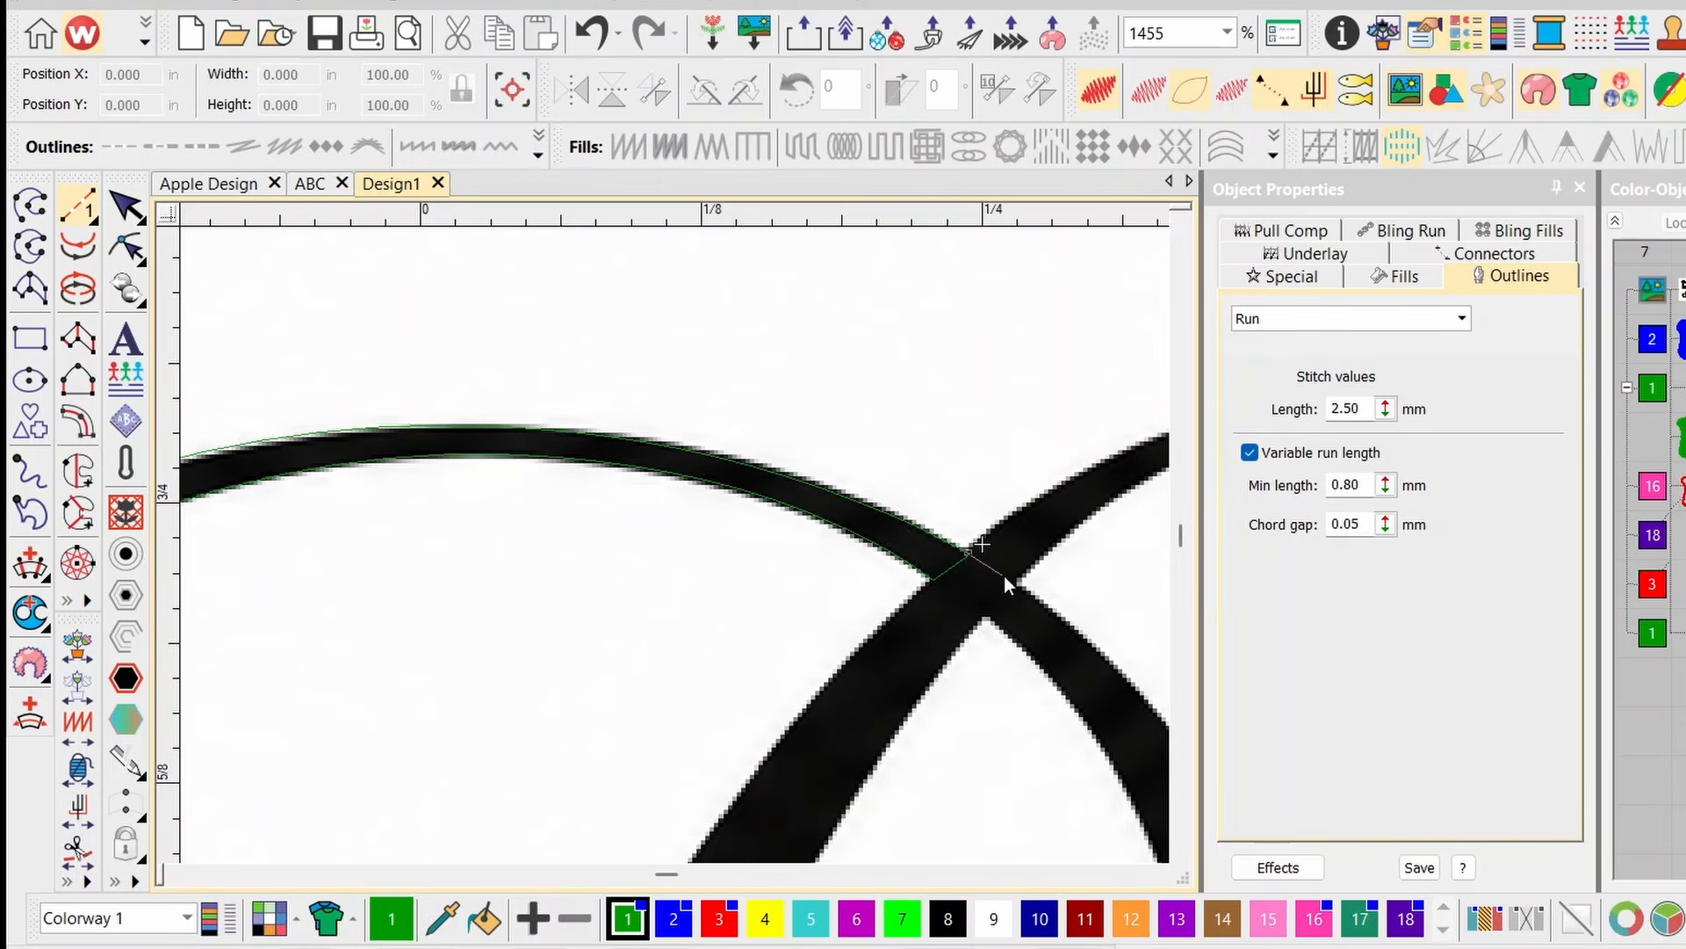
pyautogui.click(999, 571)
pyautogui.press('Return')
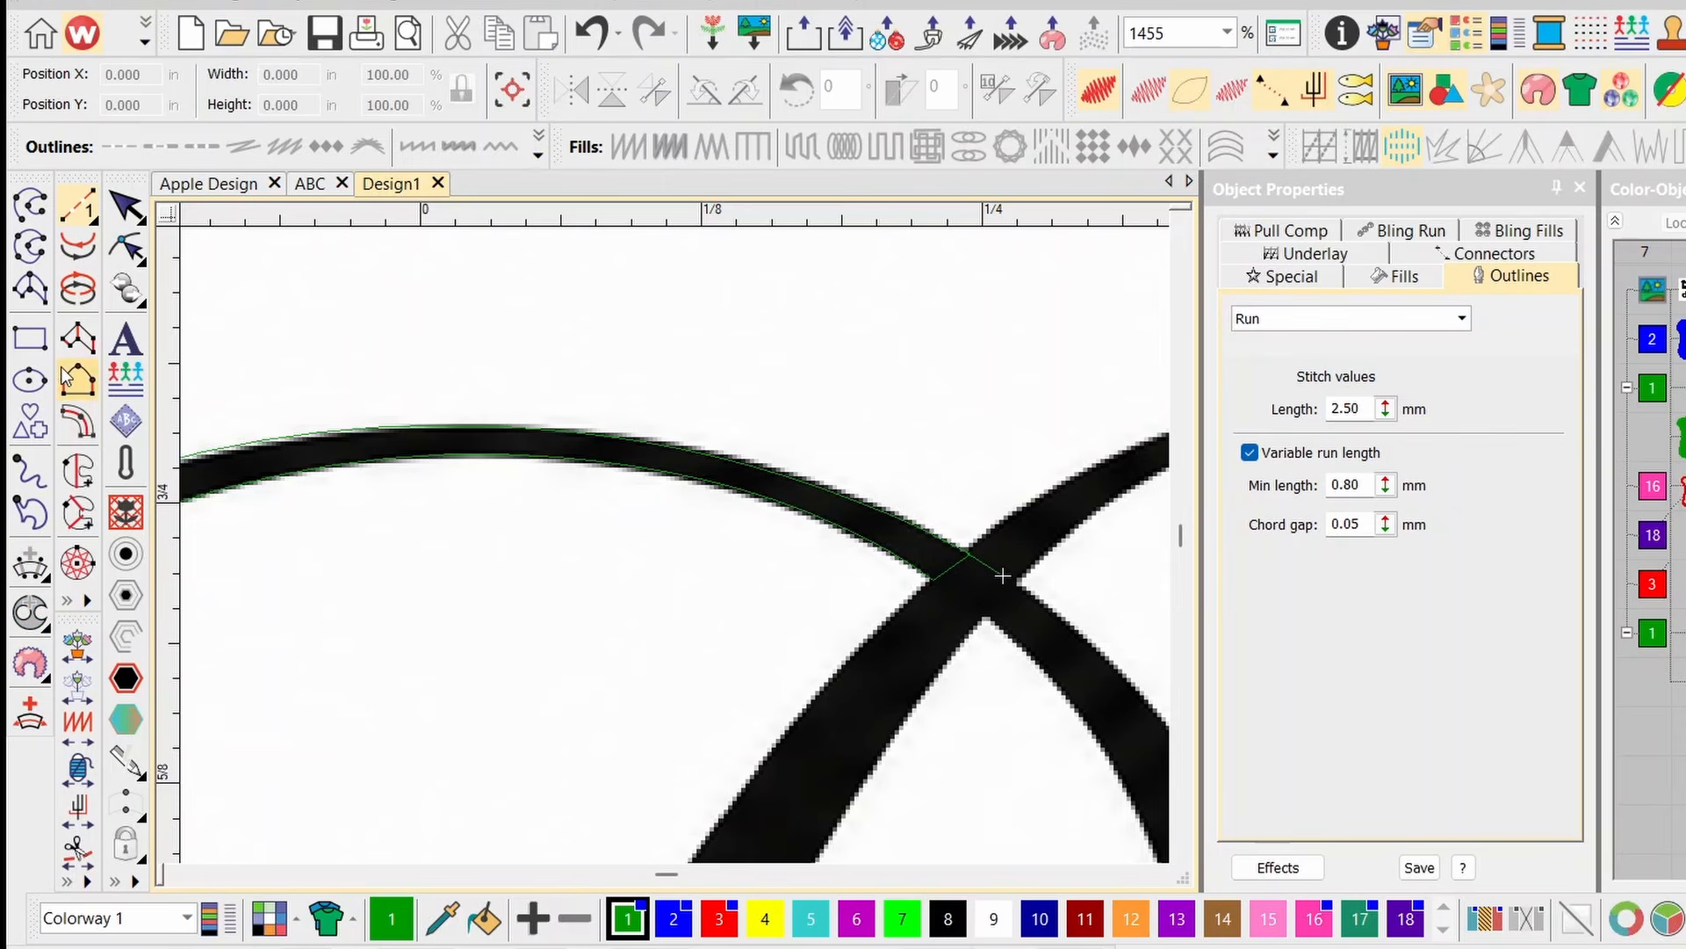
# Start a satin column just past the upper crossing and place paired edge points down the first part of the D's bowl.
pyautogui.click(77, 339)
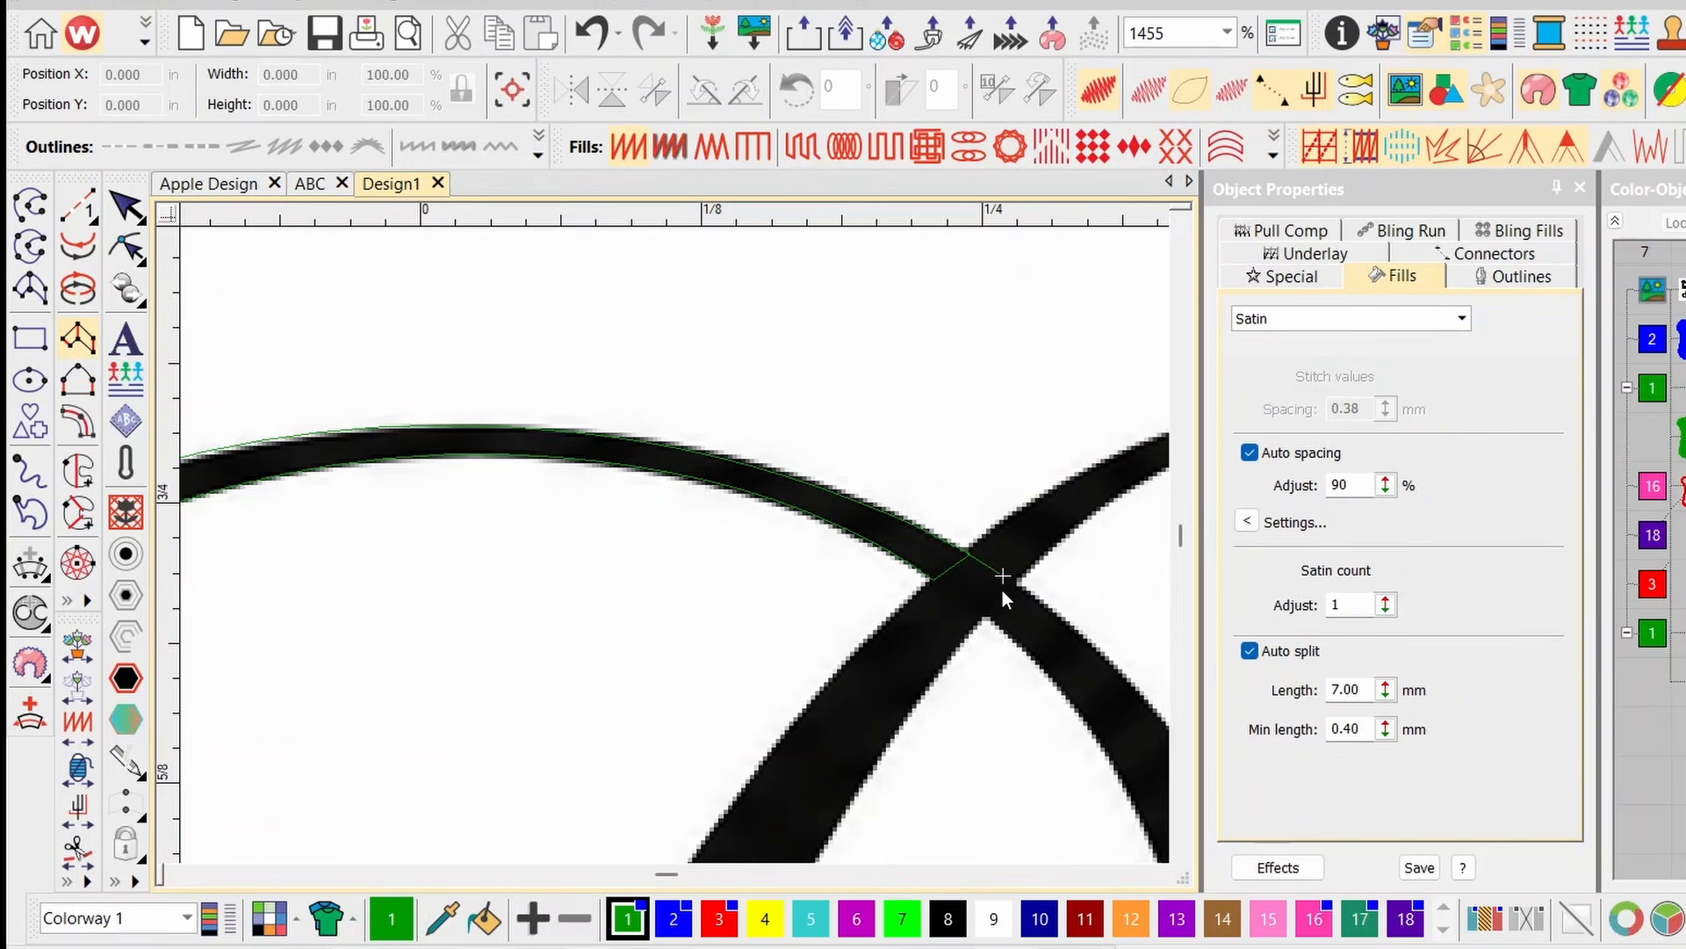
pyautogui.click(1003, 576)
pyautogui.click(975, 606)
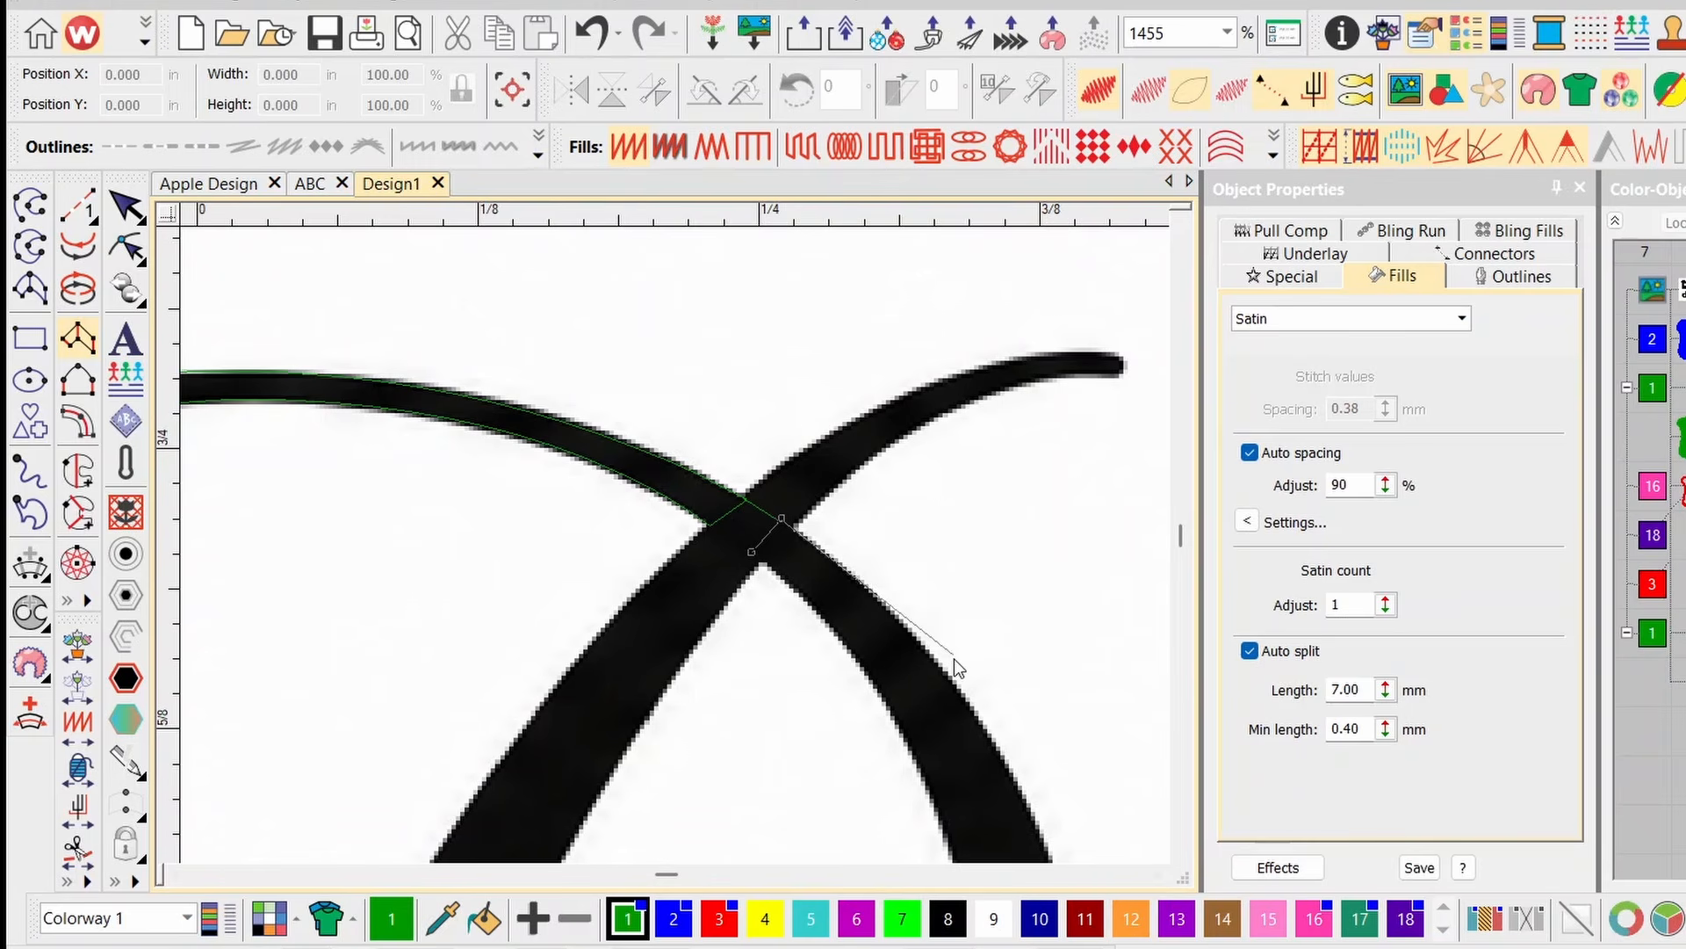
pyautogui.click(924, 646)
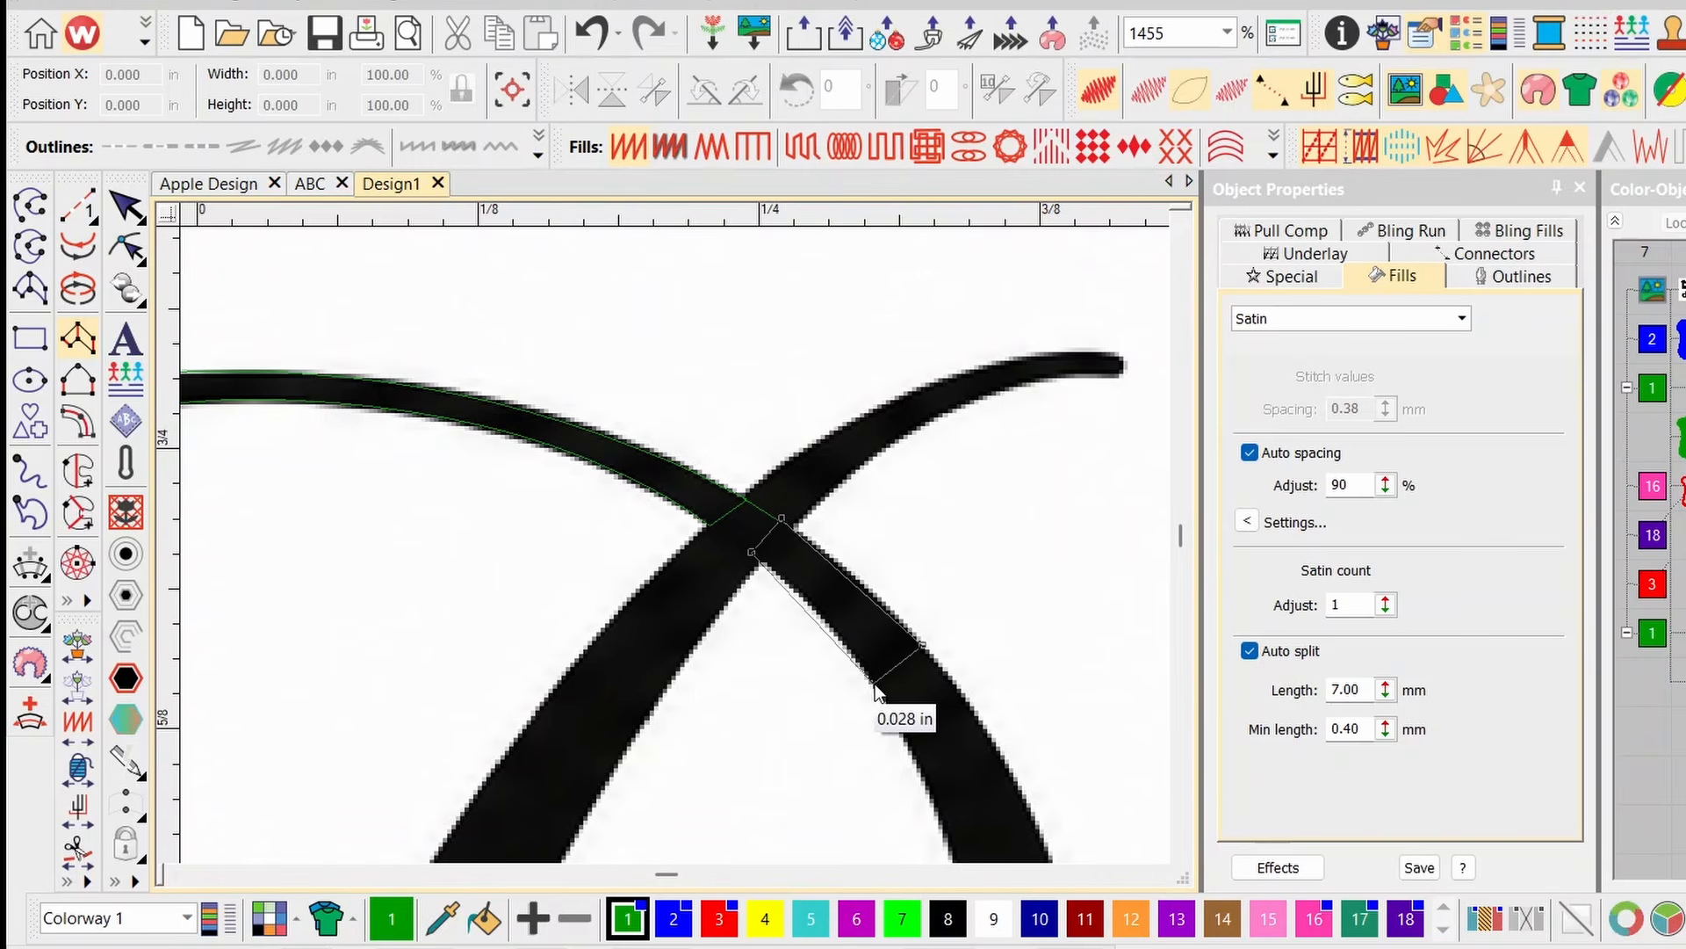
pyautogui.click(874, 684)
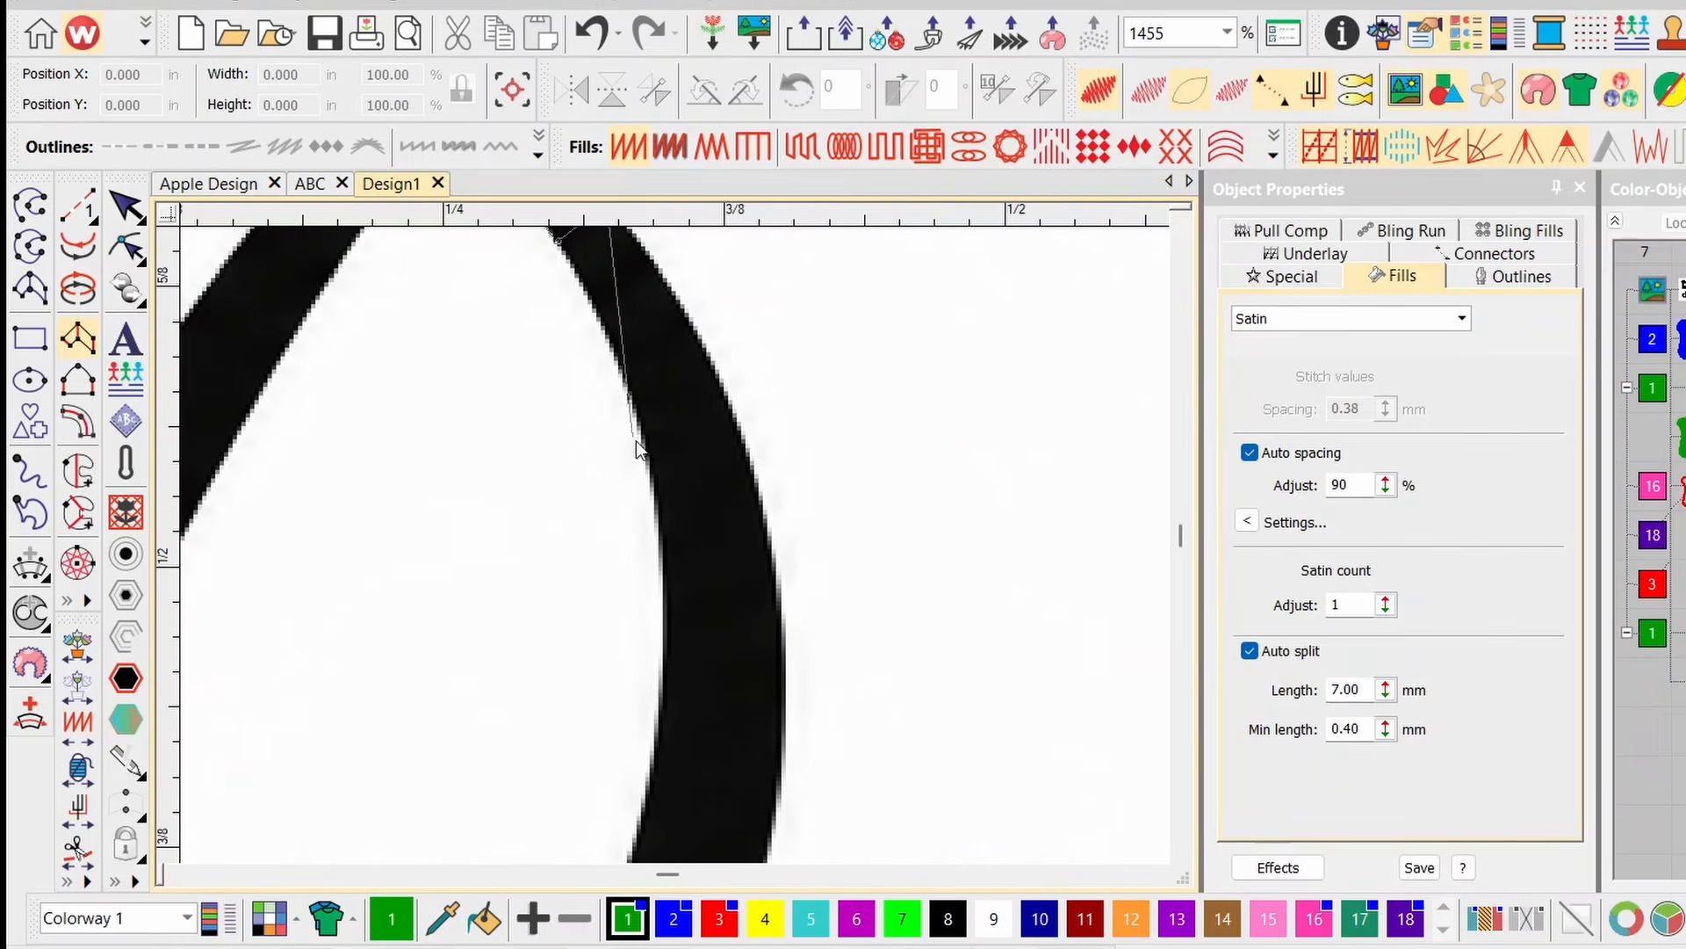
pyautogui.click(735, 425)
pyautogui.click(646, 446)
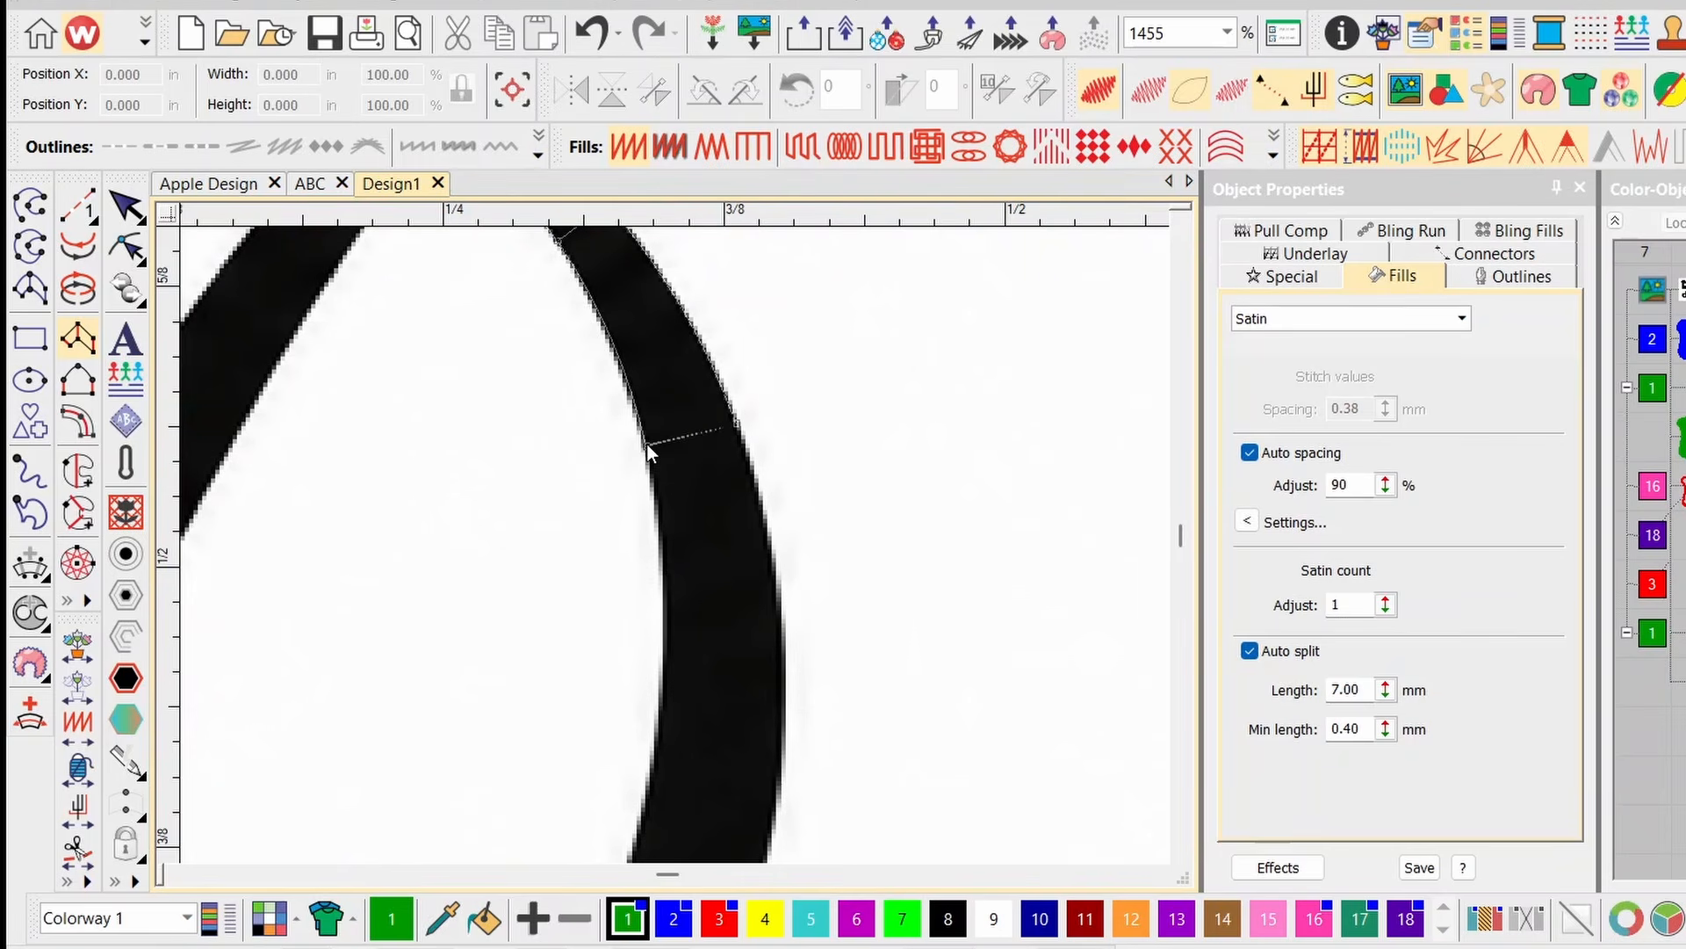
# Continue the bowl column with paired edge points around its thickest part to the narrowing lower curve.
pyautogui.scroll(-2, 553, 290)
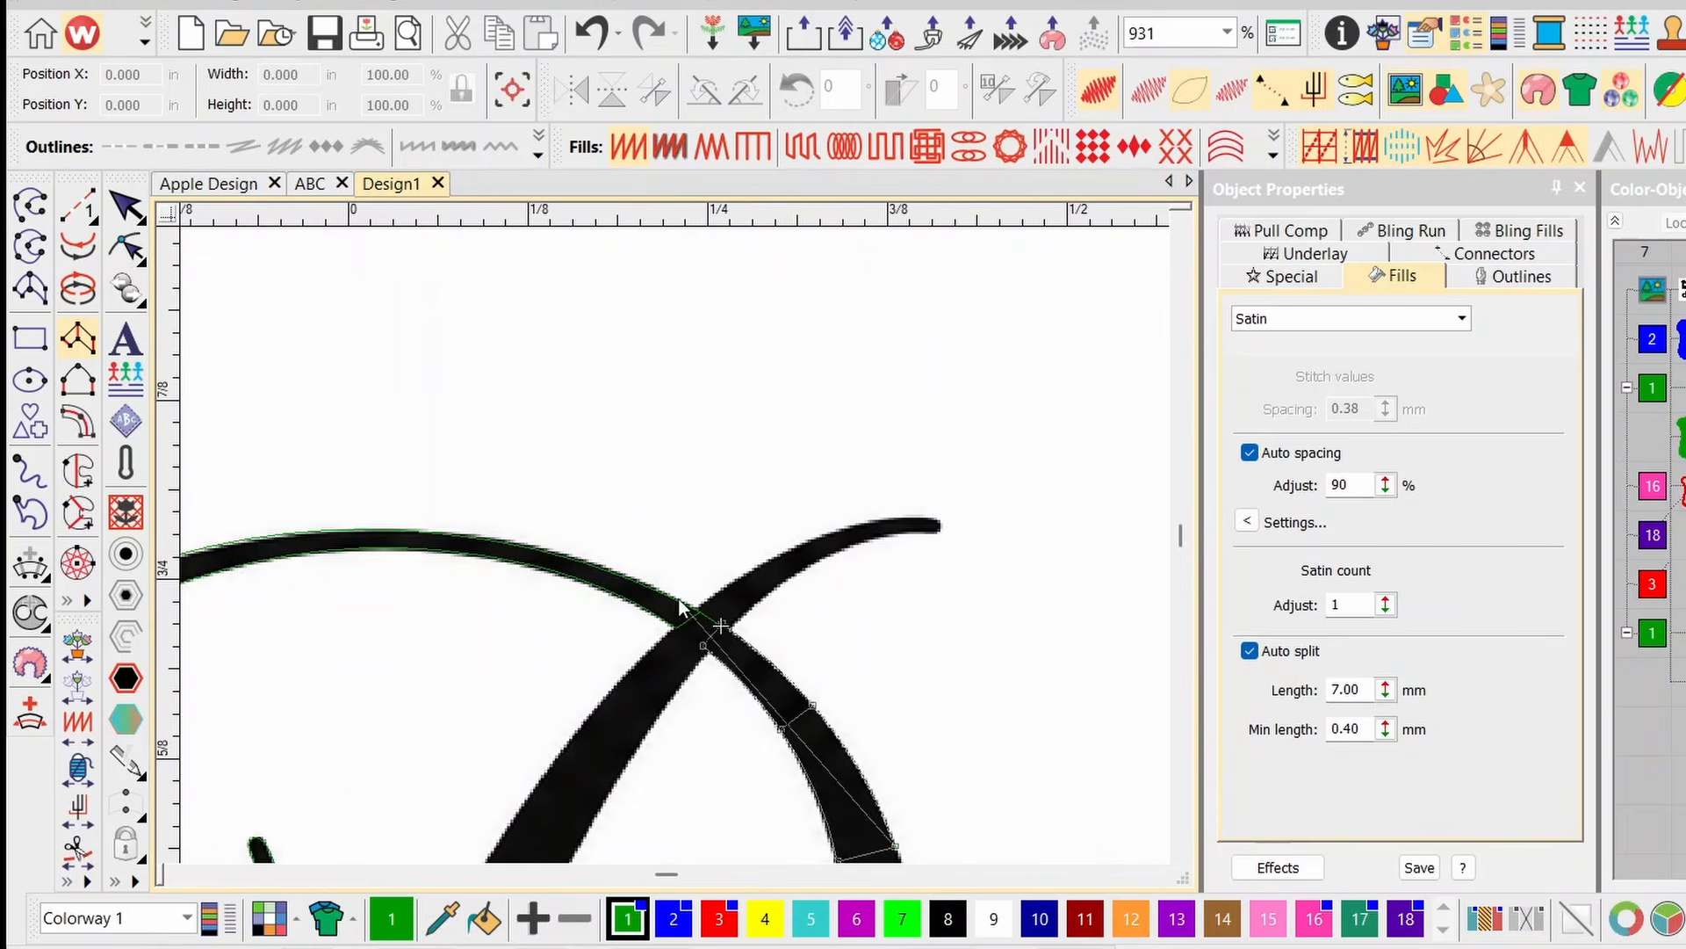
pyautogui.scroll(-2, 686, 564)
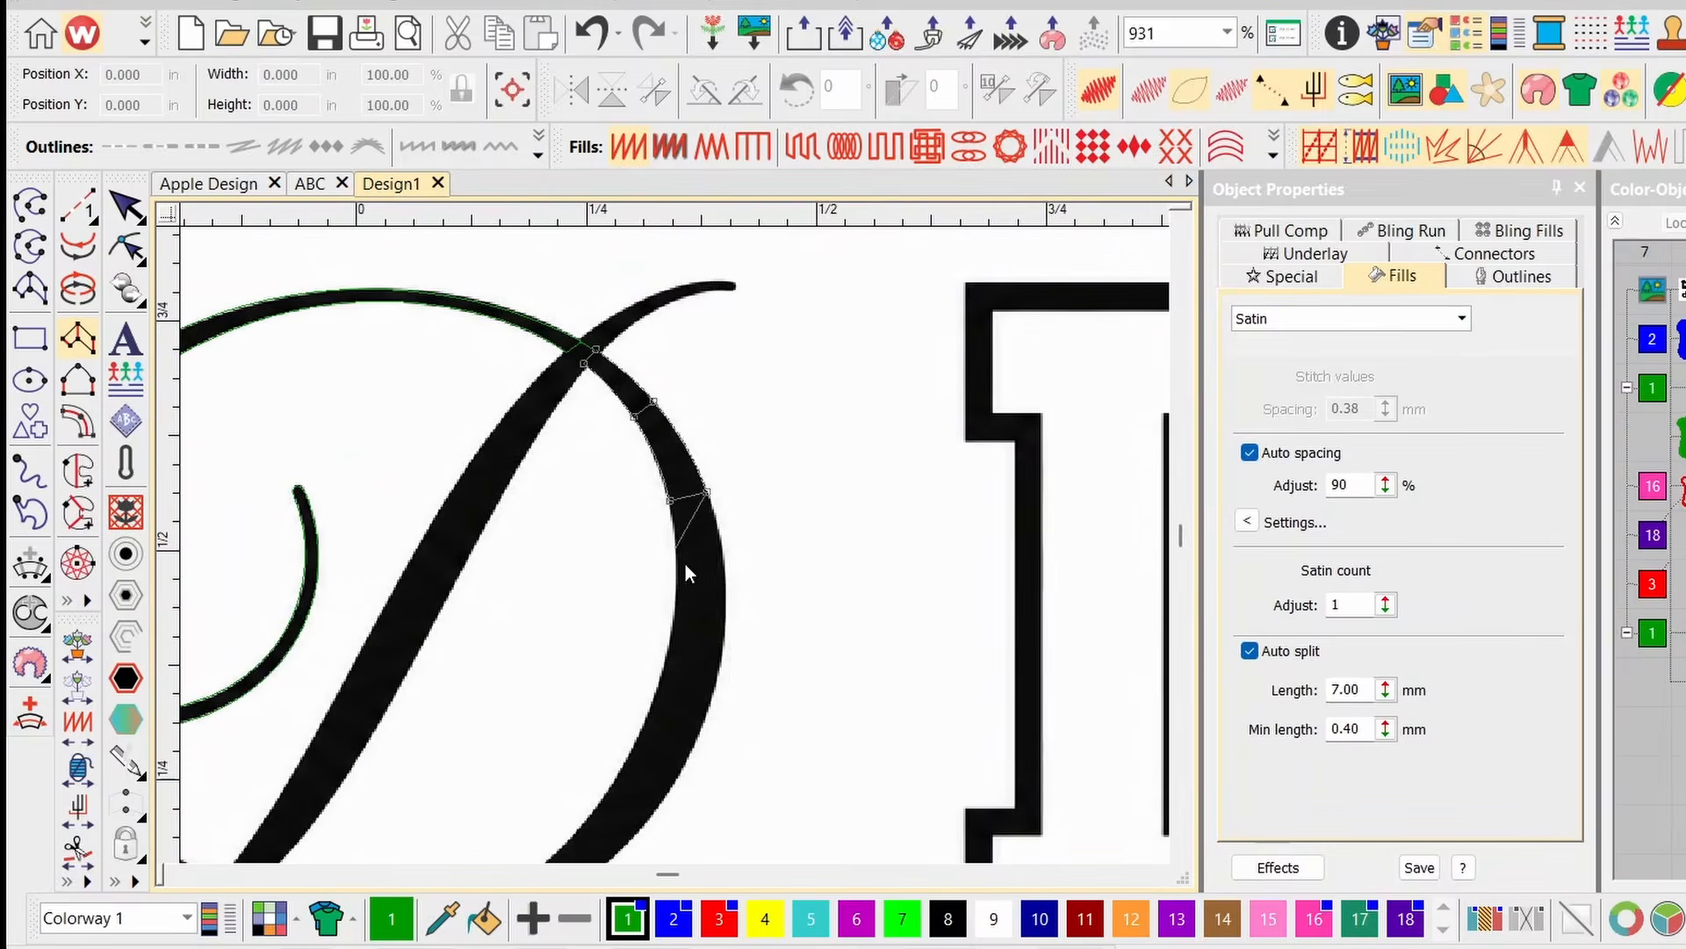
pyautogui.click(725, 634)
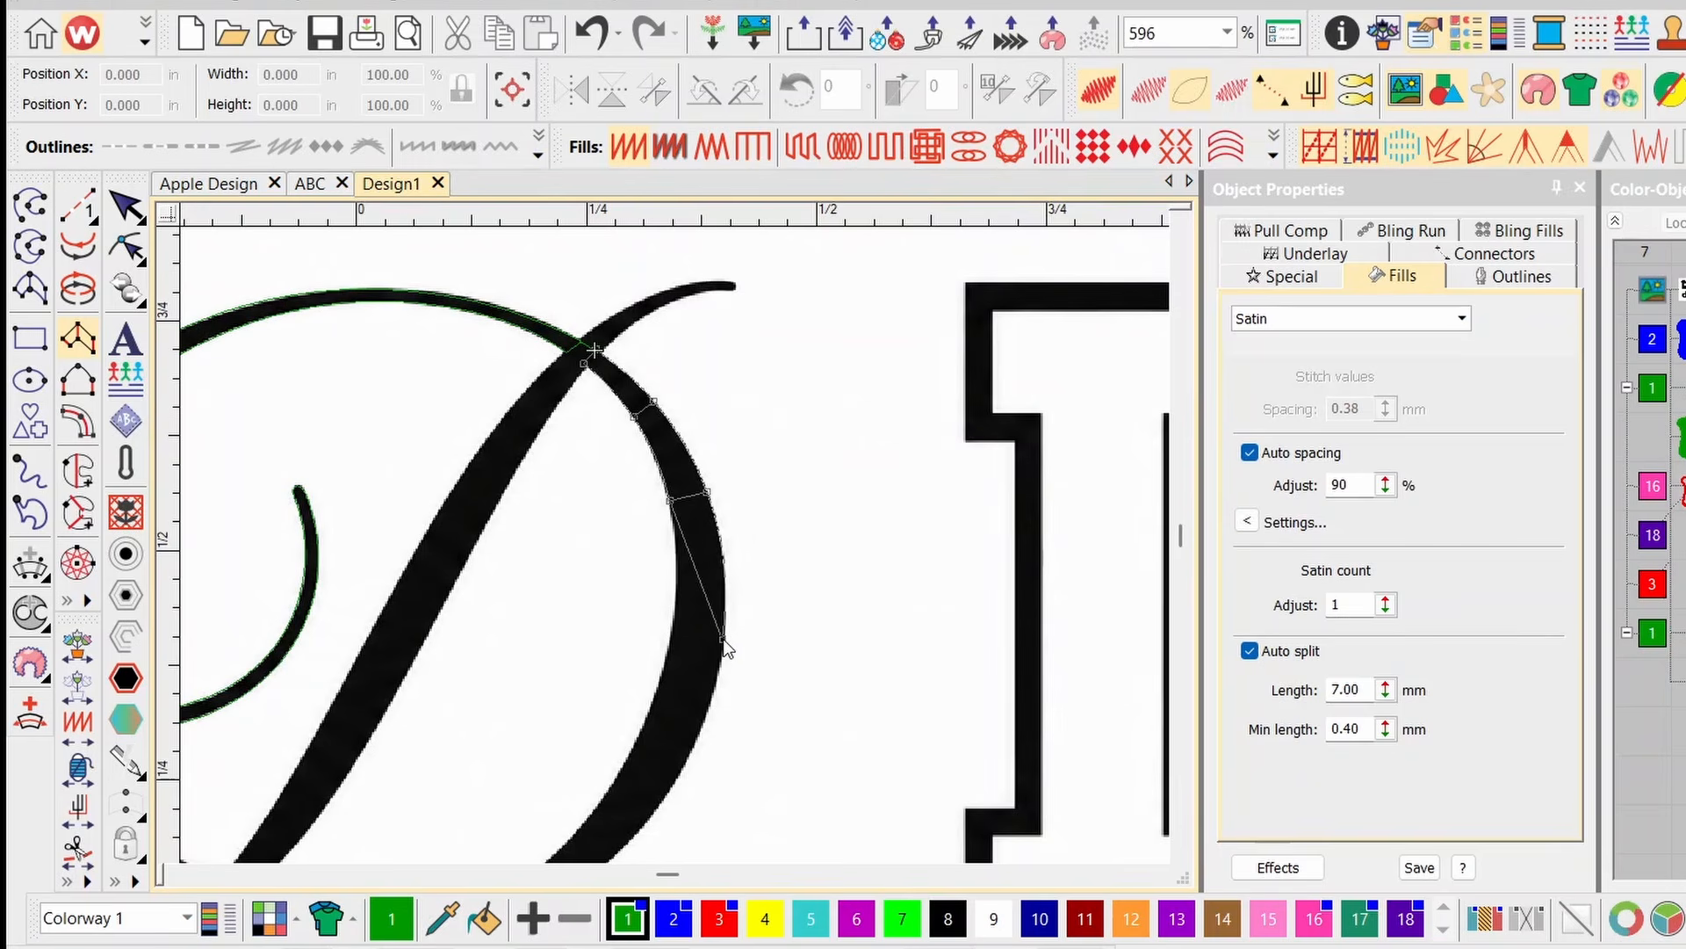
pyautogui.click(673, 630)
pyautogui.scroll(-1, 633, 694)
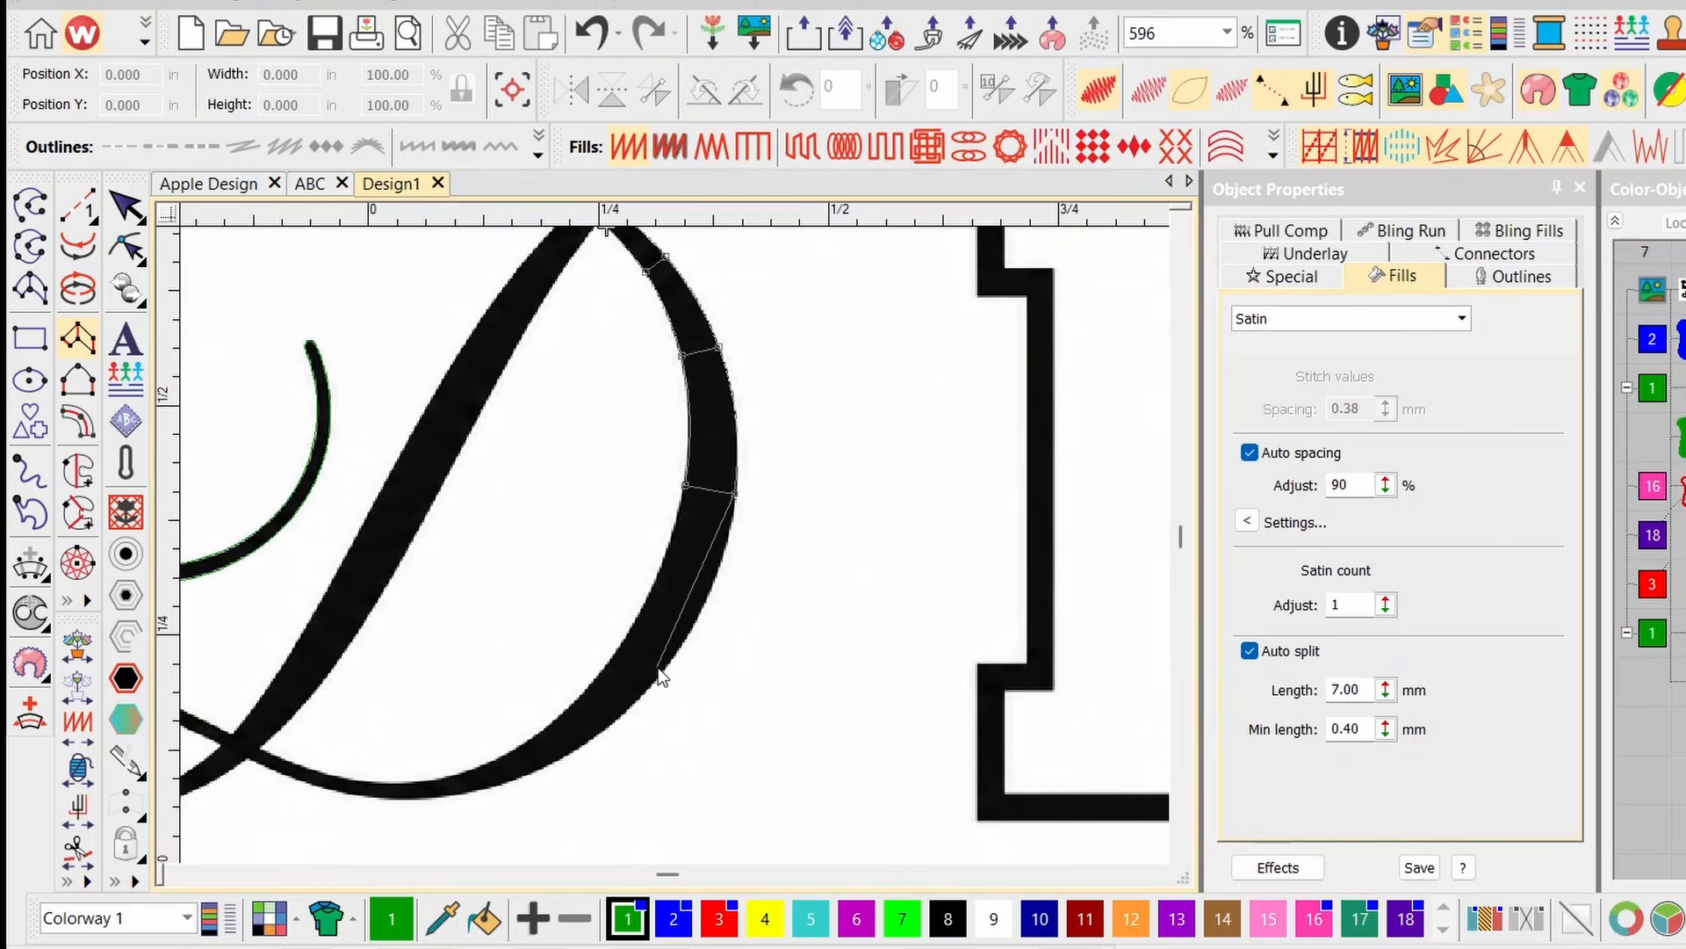
pyautogui.click(631, 630)
pyautogui.click(659, 670)
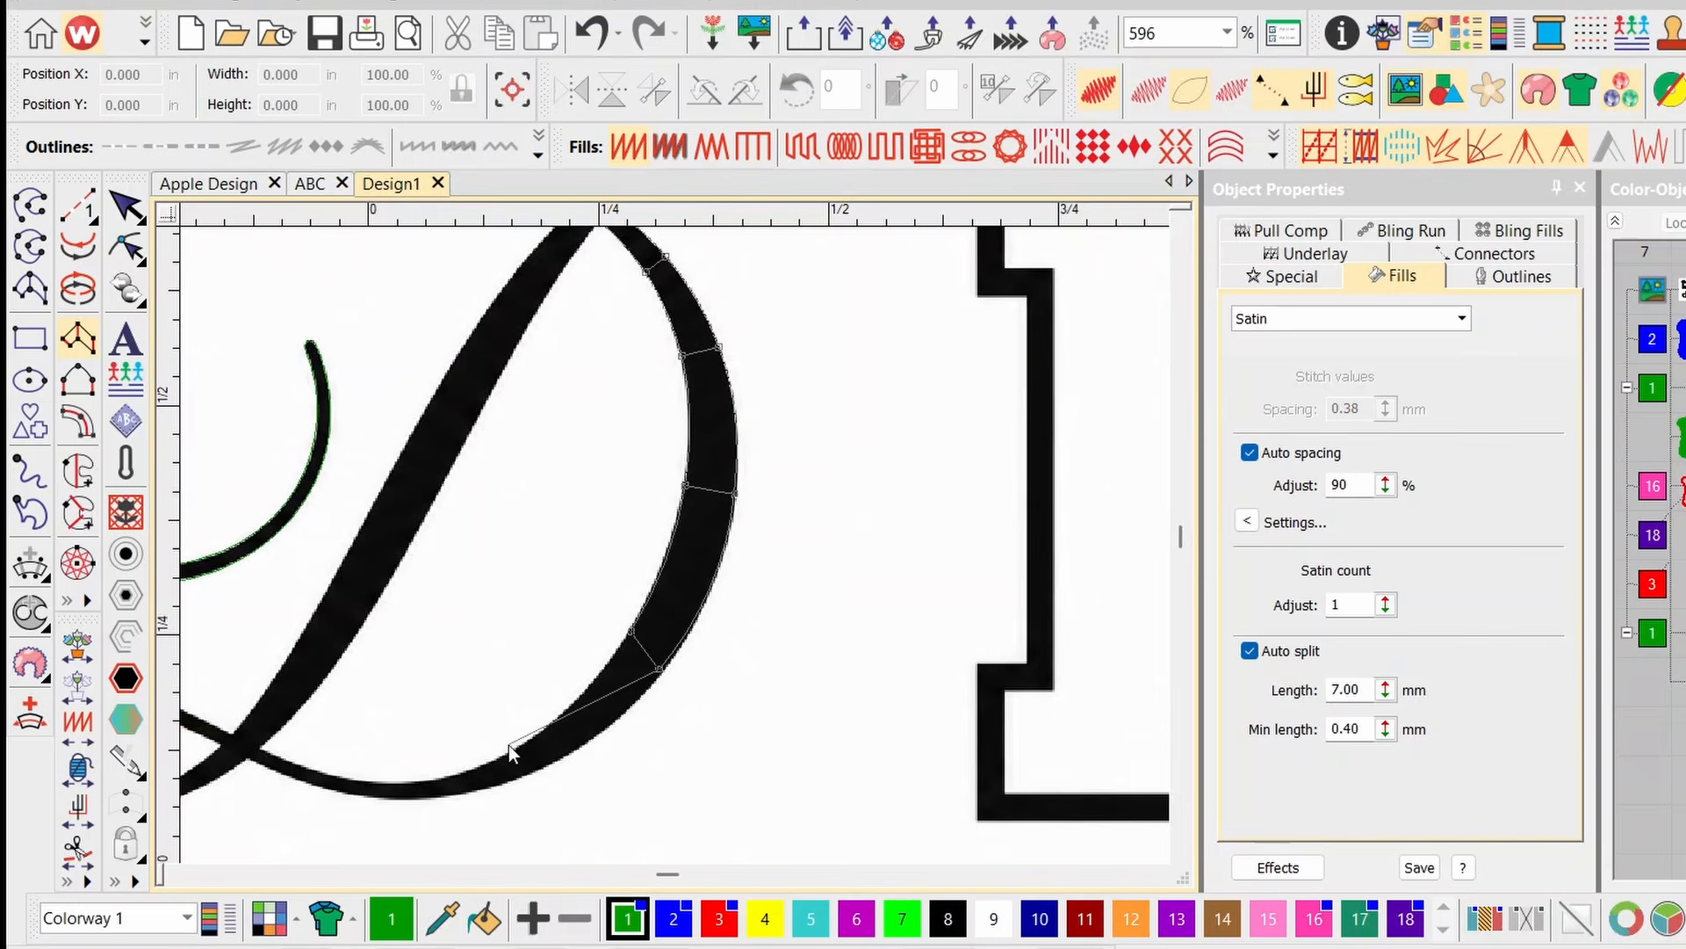
pyautogui.click(508, 782)
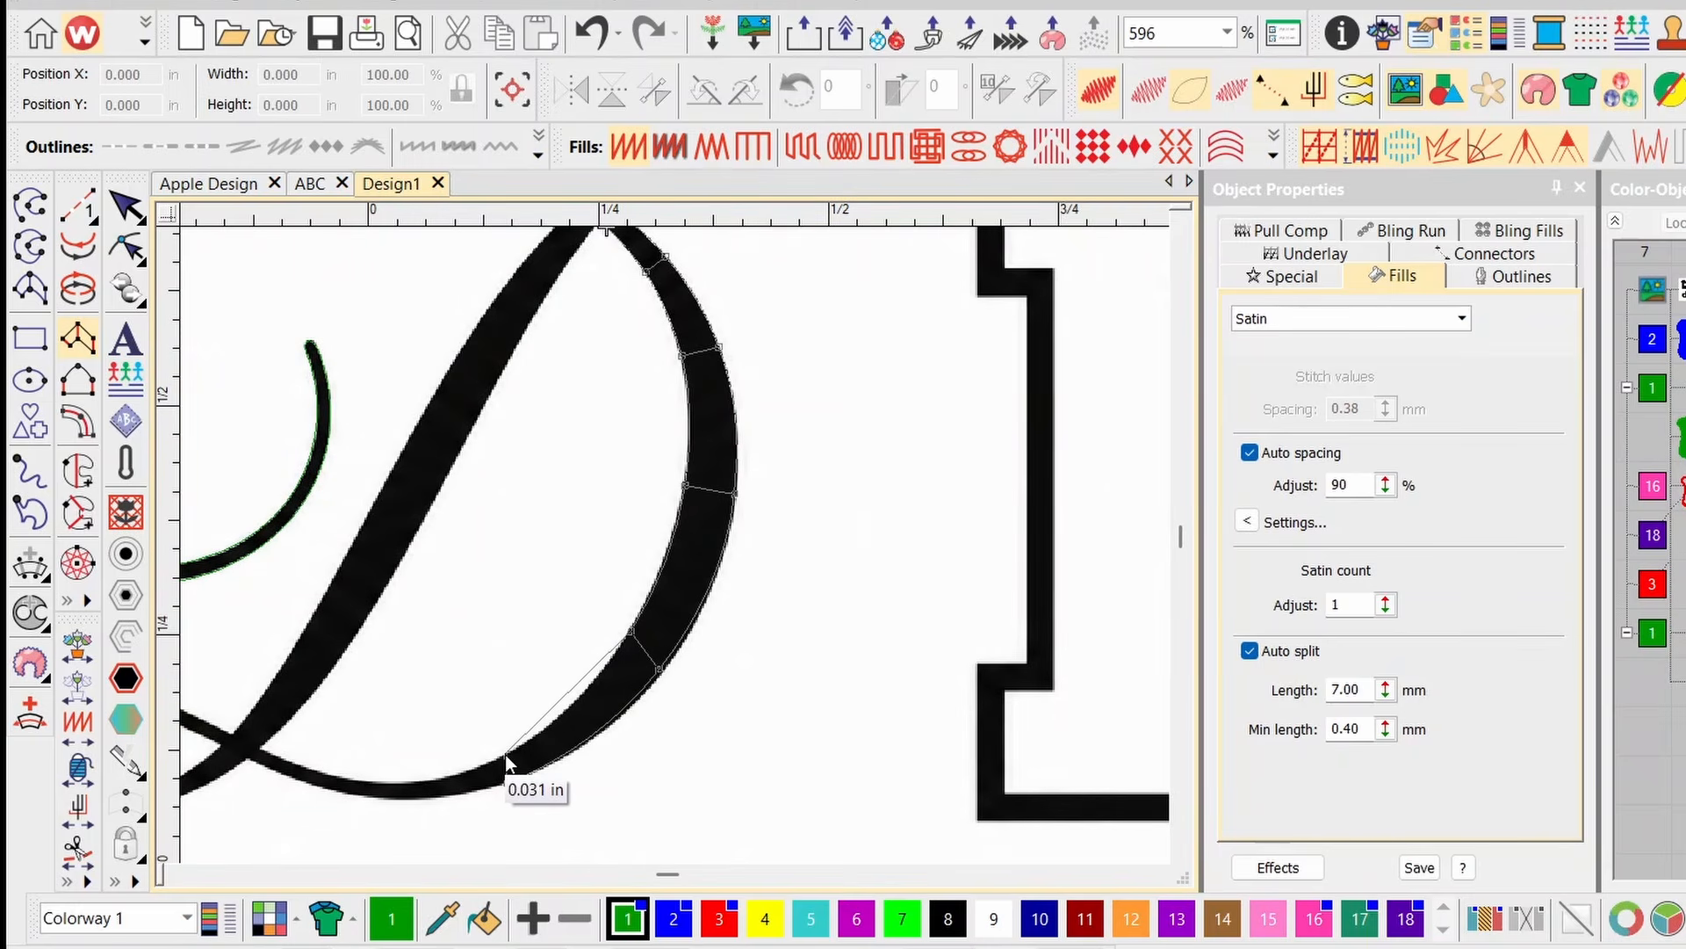
pyautogui.click(504, 753)
pyautogui.scroll(5, 677, 546)
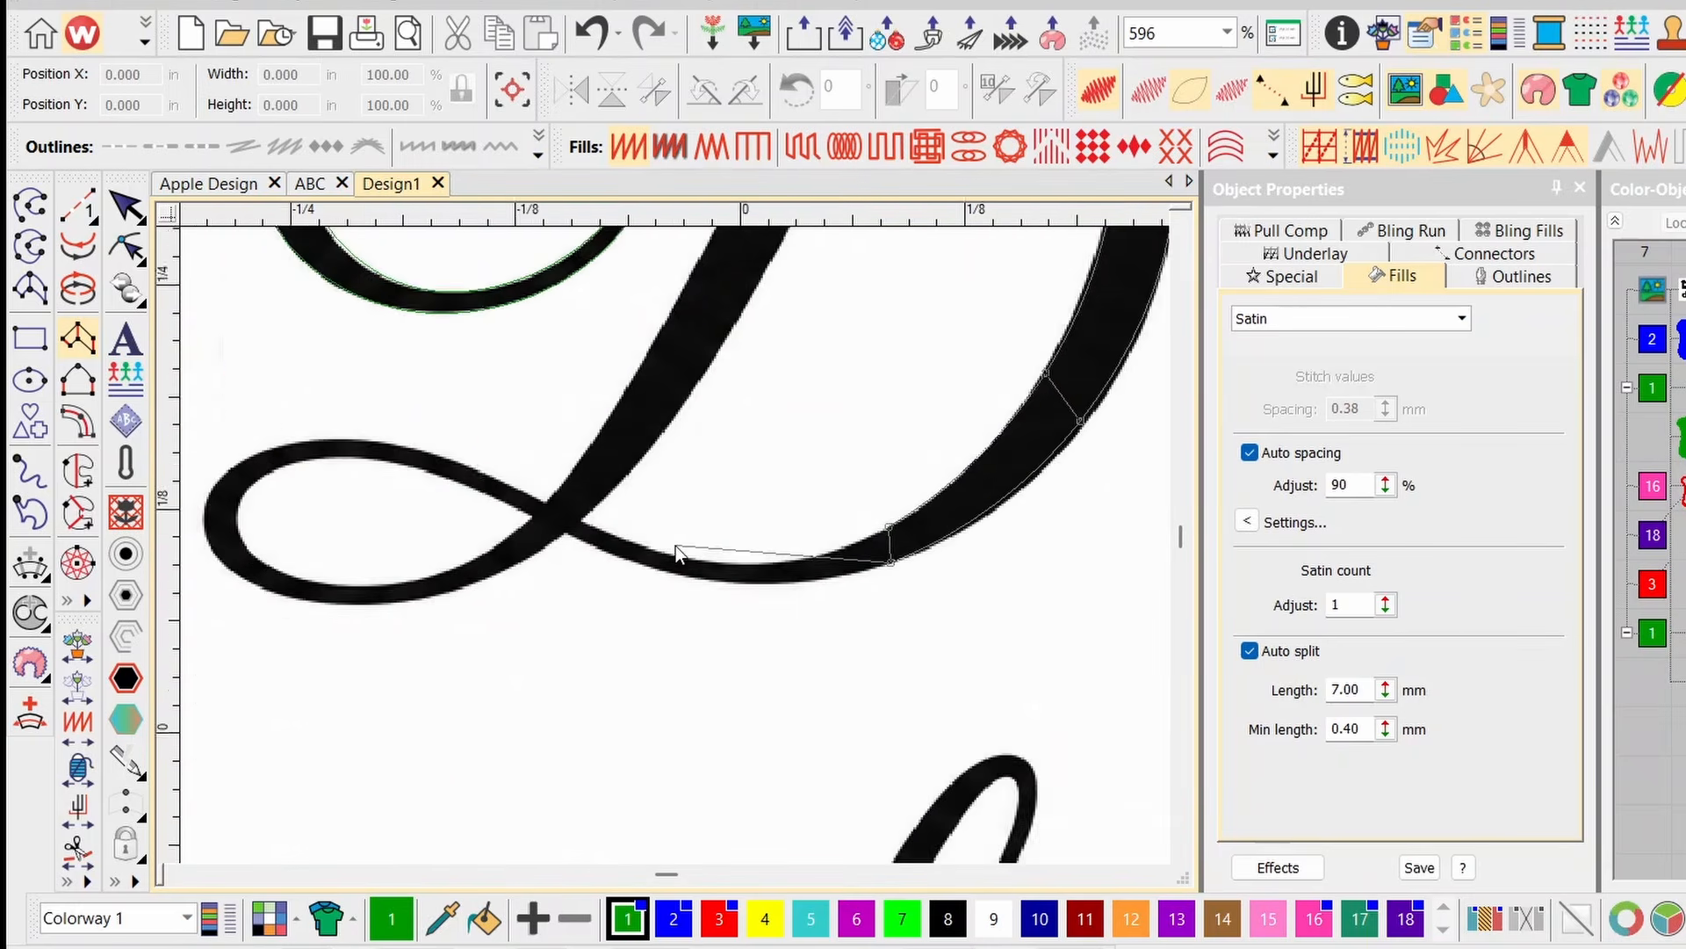
pyautogui.click(809, 638)
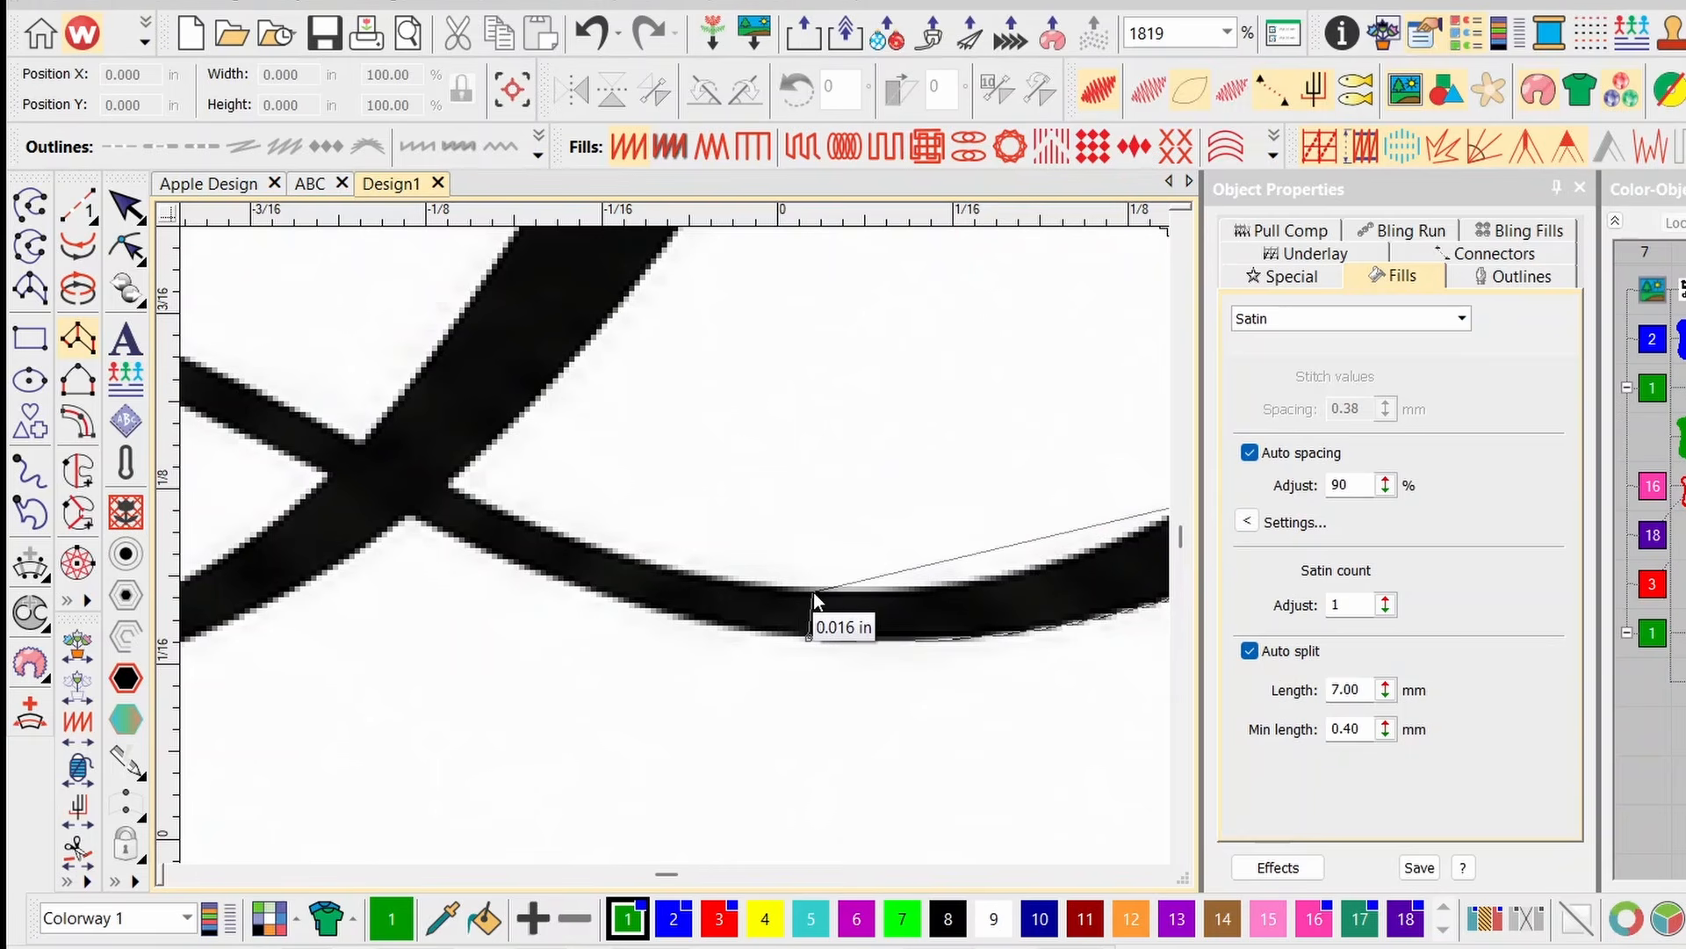
pyautogui.click(814, 593)
pyautogui.press('BackSpace')
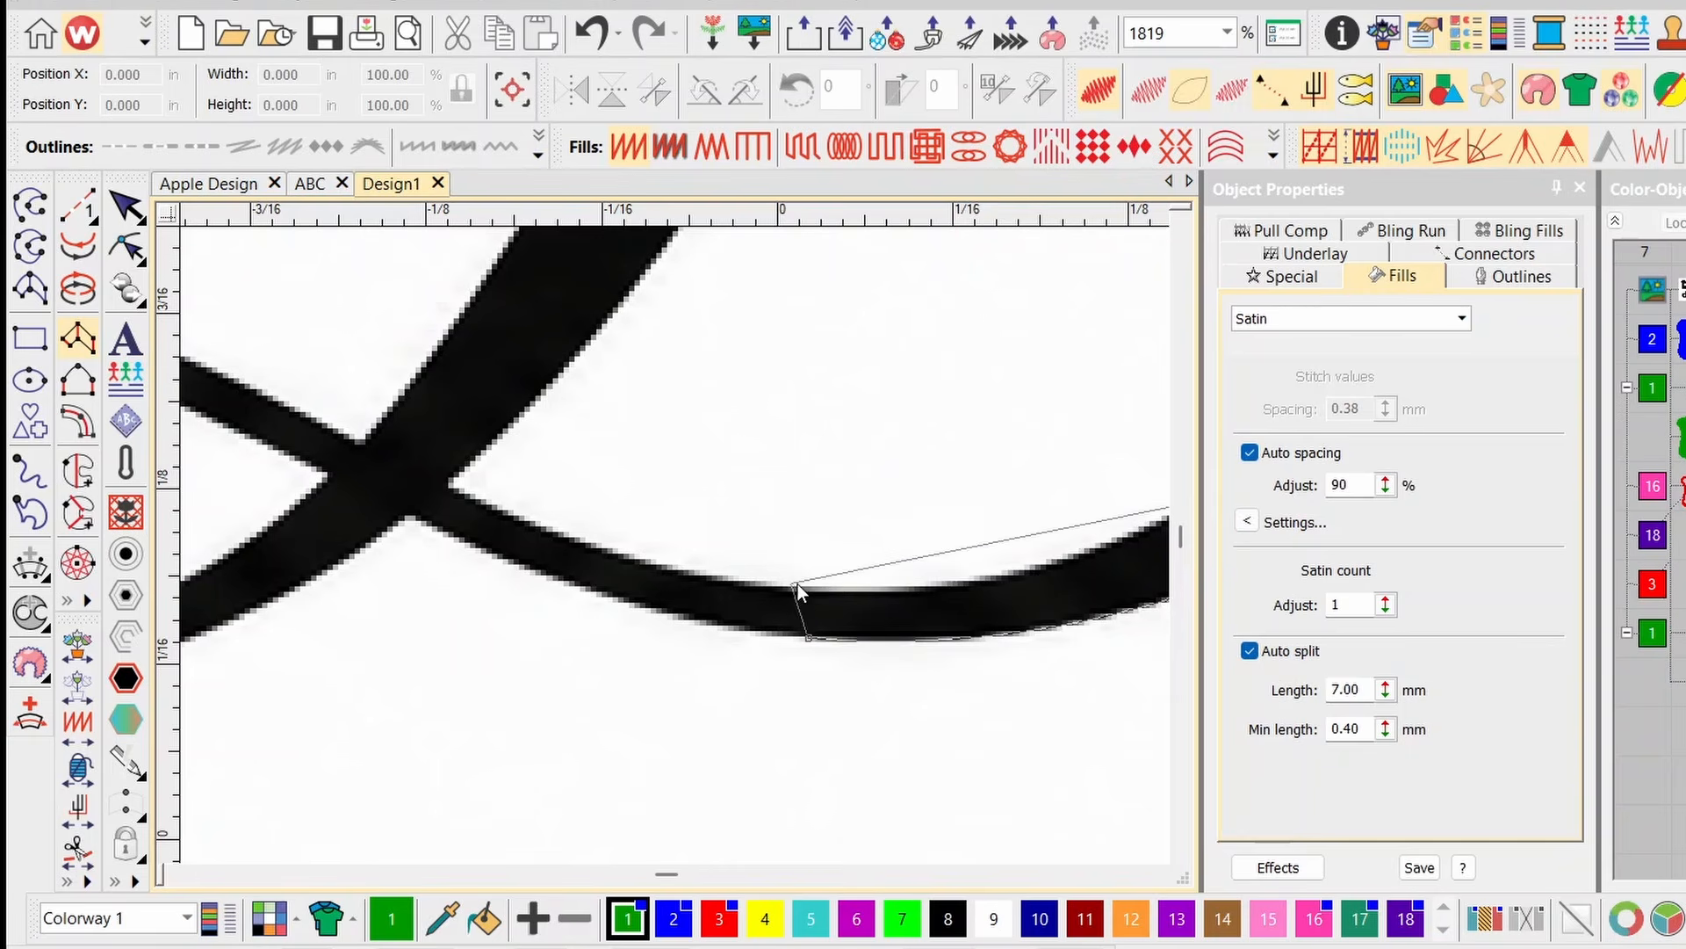
pyautogui.press('BackSpace')
# Extend the bowl column with closely spaced edge point pairs along the thin bottom stroke and finish it at the lower stem crossing.
pyautogui.click(972, 635)
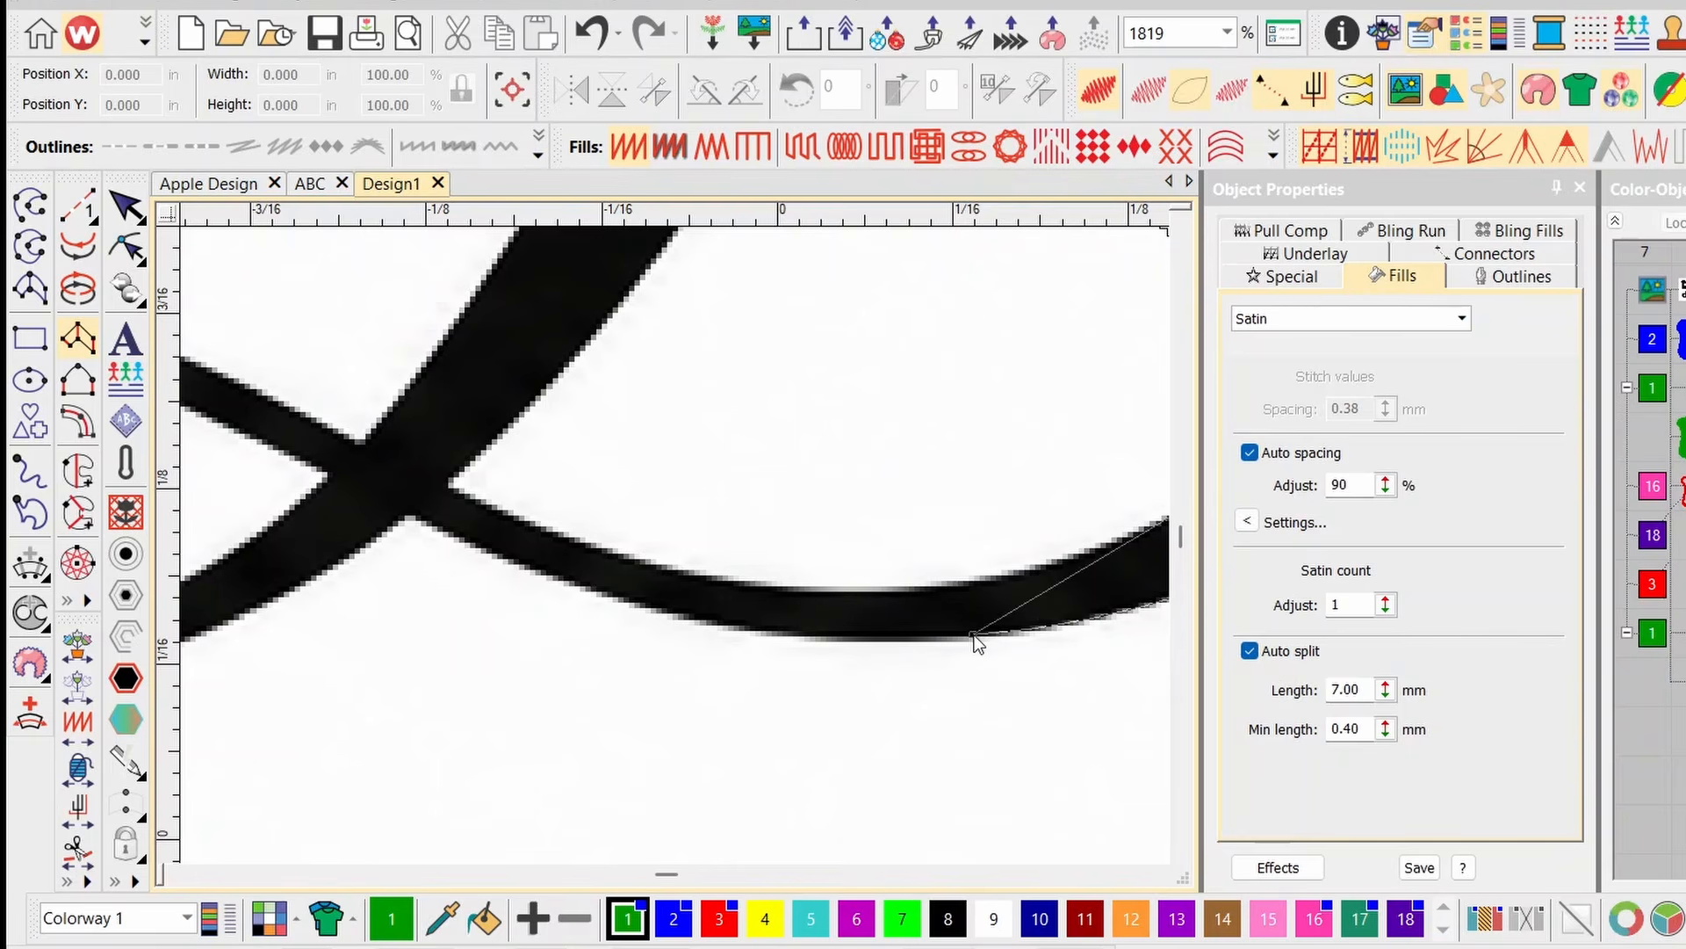
pyautogui.click(966, 583)
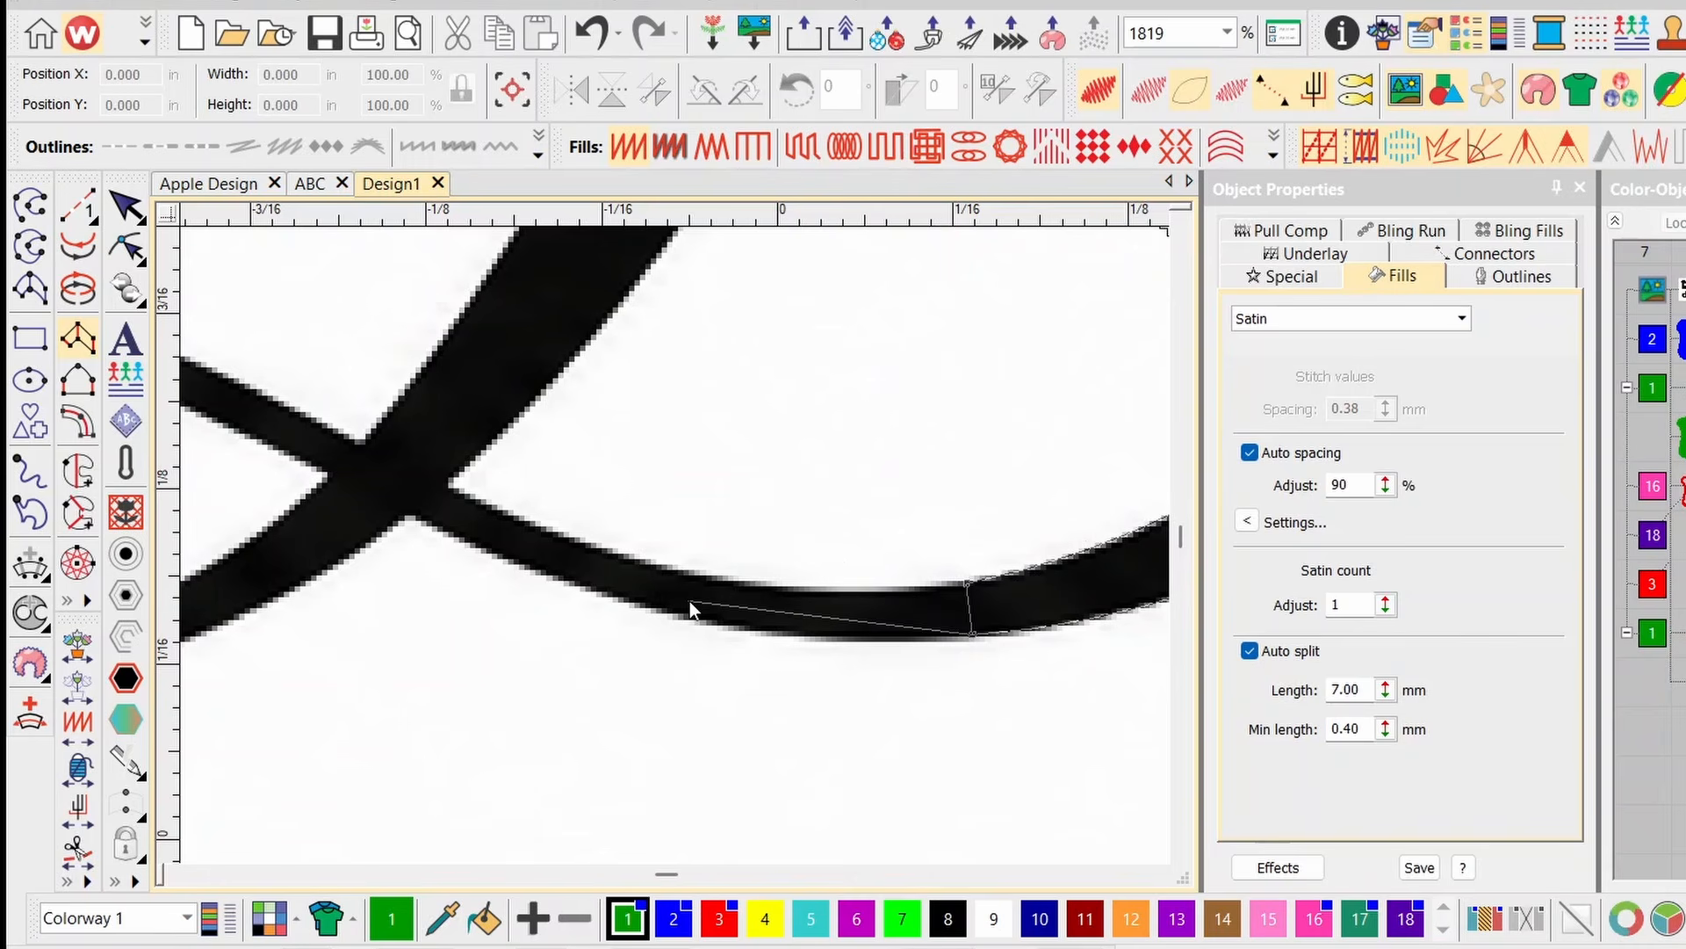
pyautogui.click(645, 602)
pyautogui.click(657, 567)
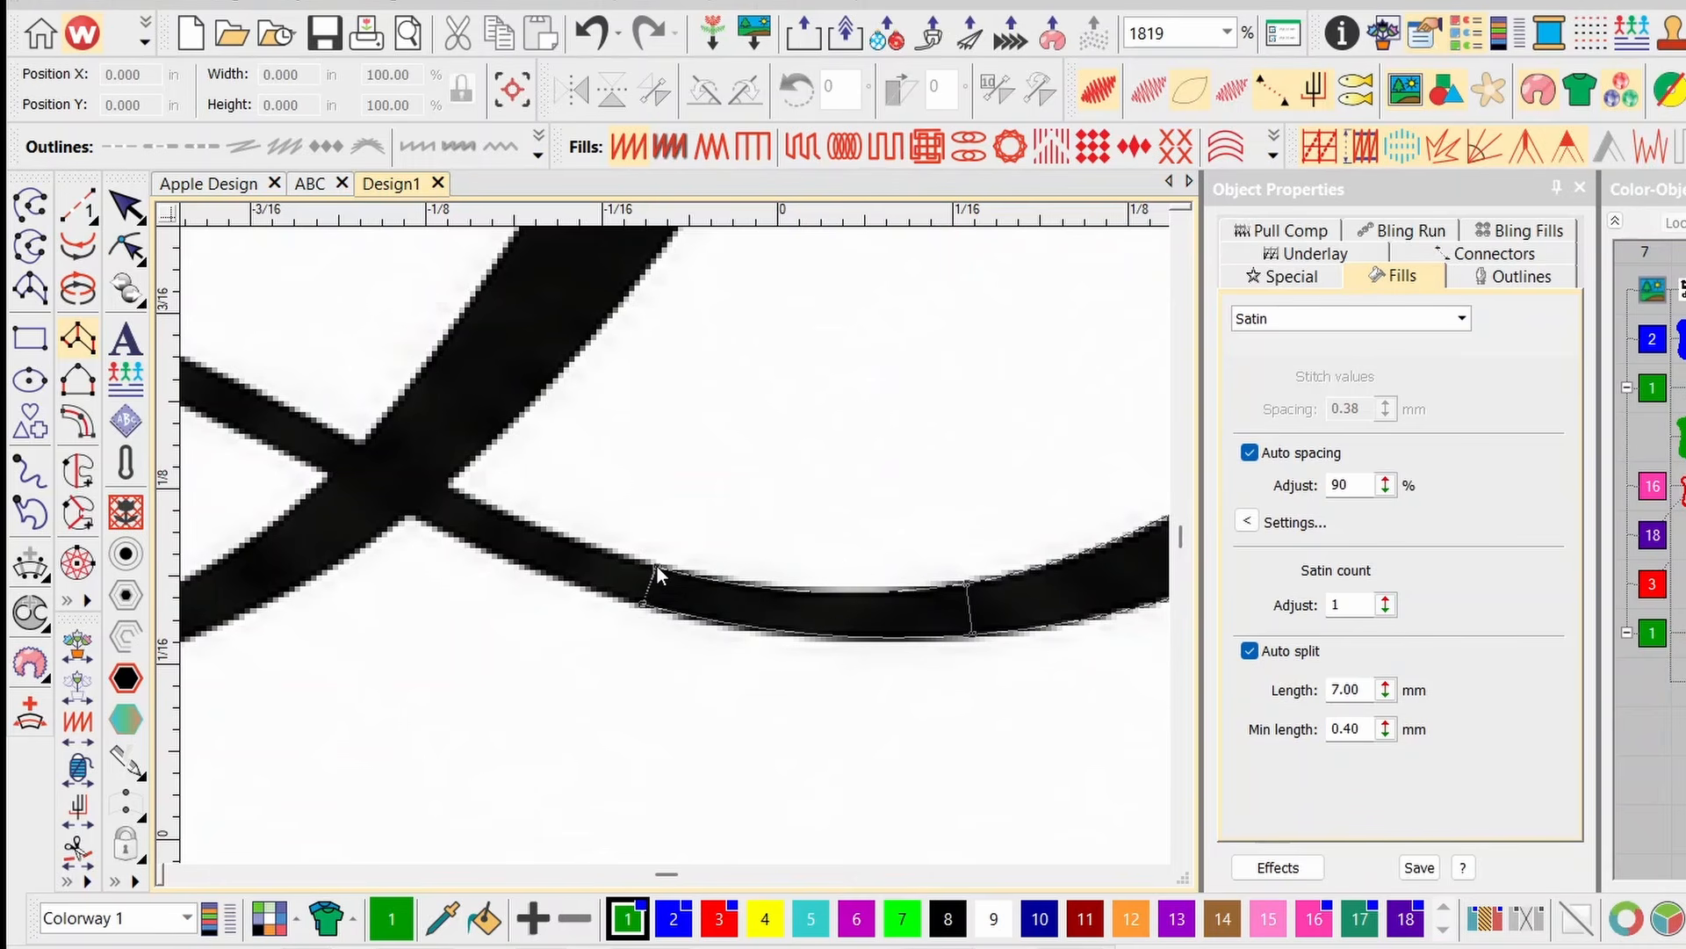
pyautogui.click(402, 508)
pyautogui.click(436, 476)
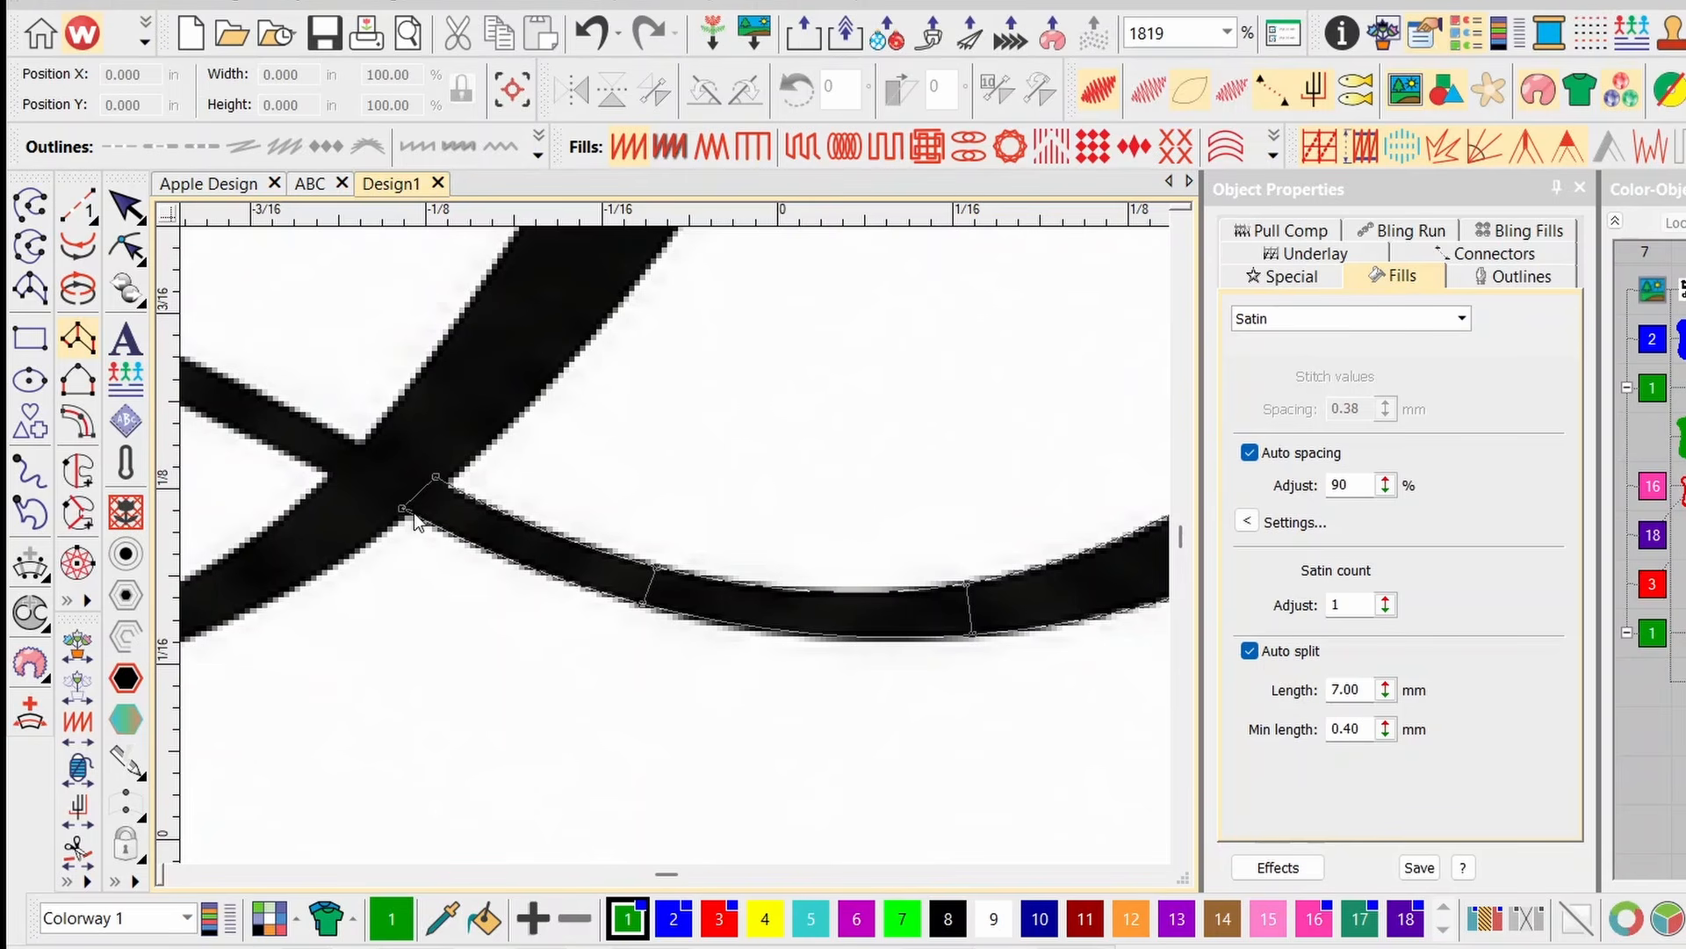
pyautogui.press('Return')
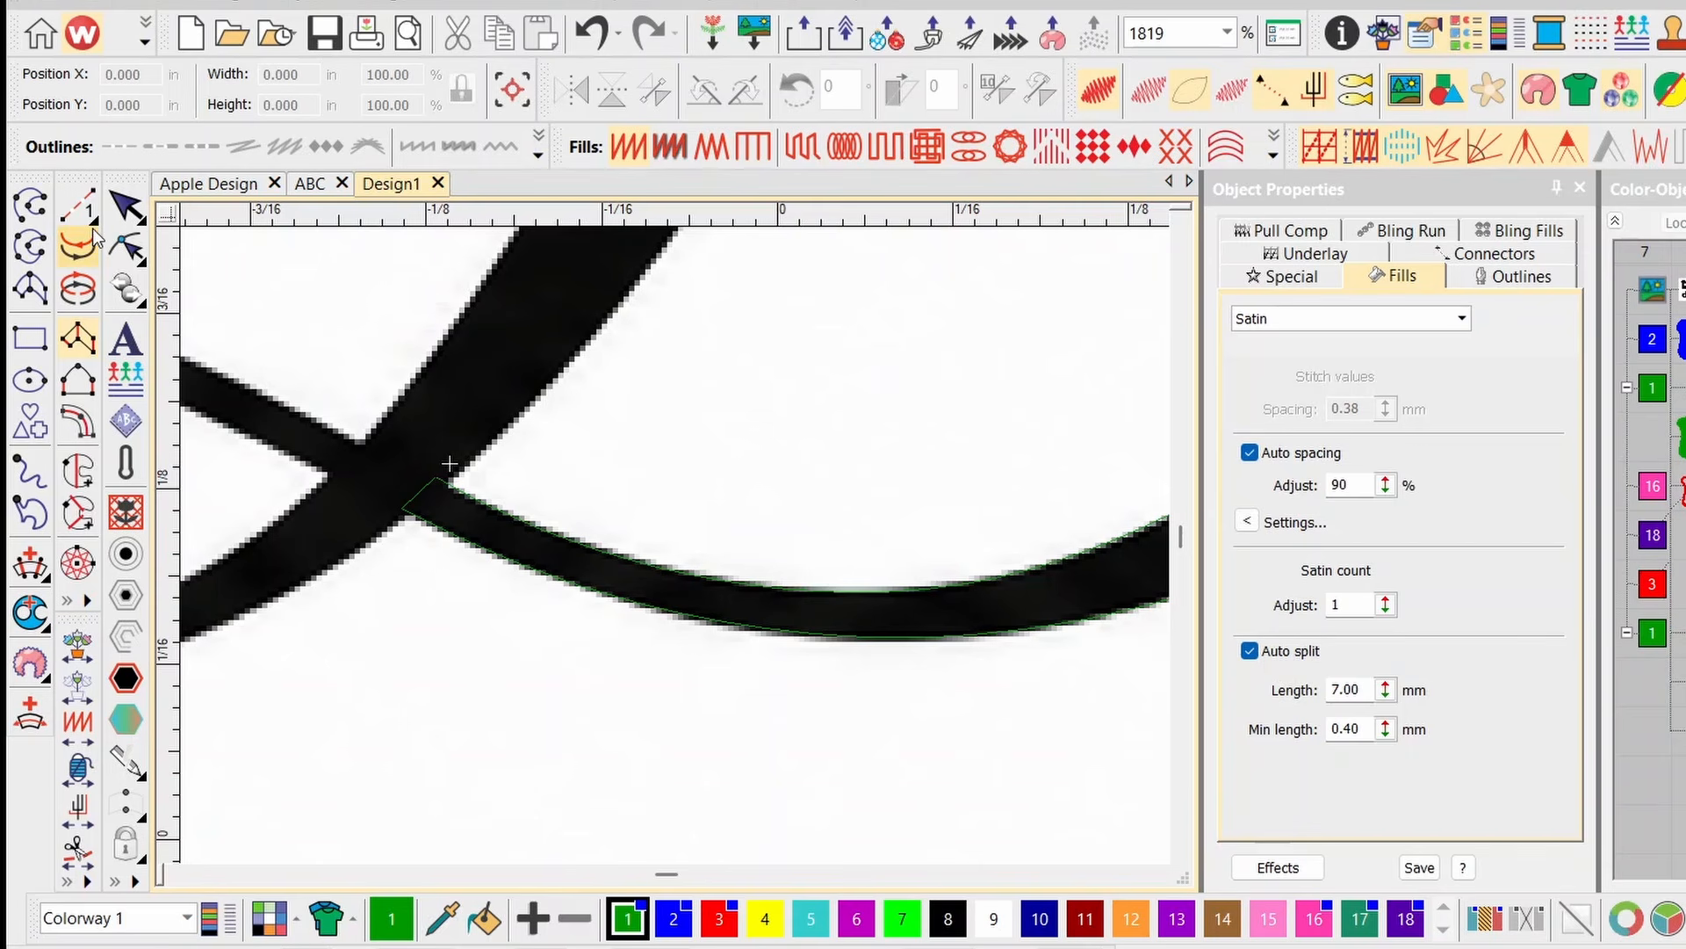
pyautogui.click(400, 505)
pyautogui.click(349, 476)
pyautogui.moveTo(287, 441); pyautogui.dragTo(509, 486)
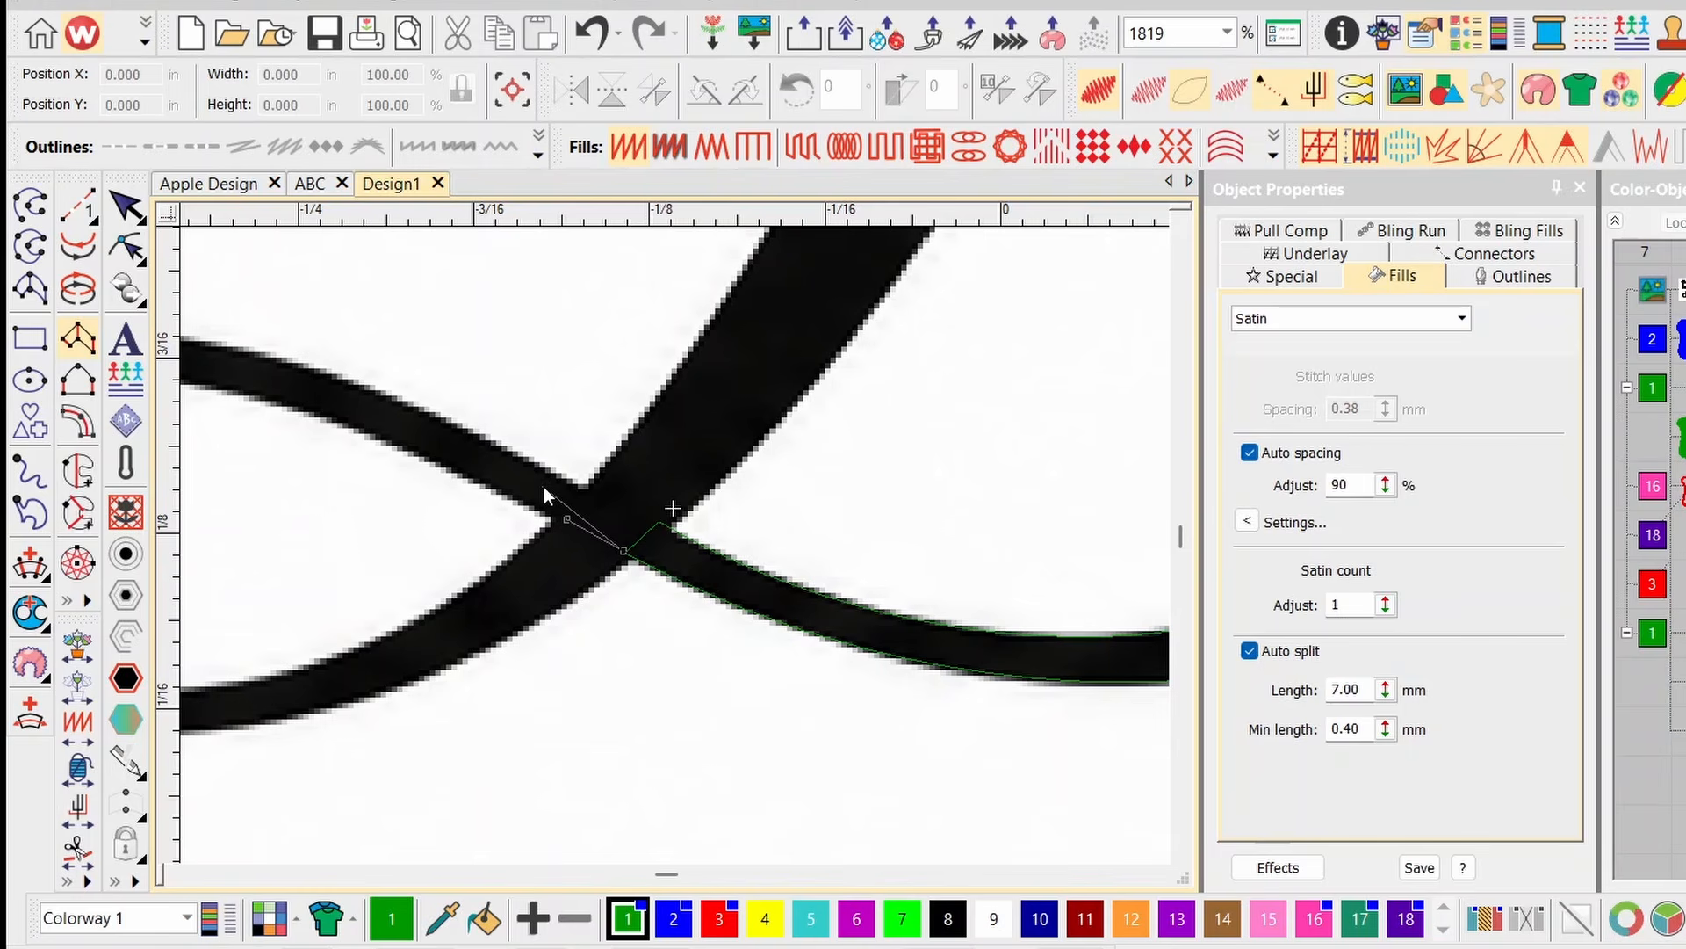
pyautogui.press('Return')
# Digitize a short run from the bowl column's end across the lower stem crossing to the start of the loop stroke.
pyautogui.click(77, 206)
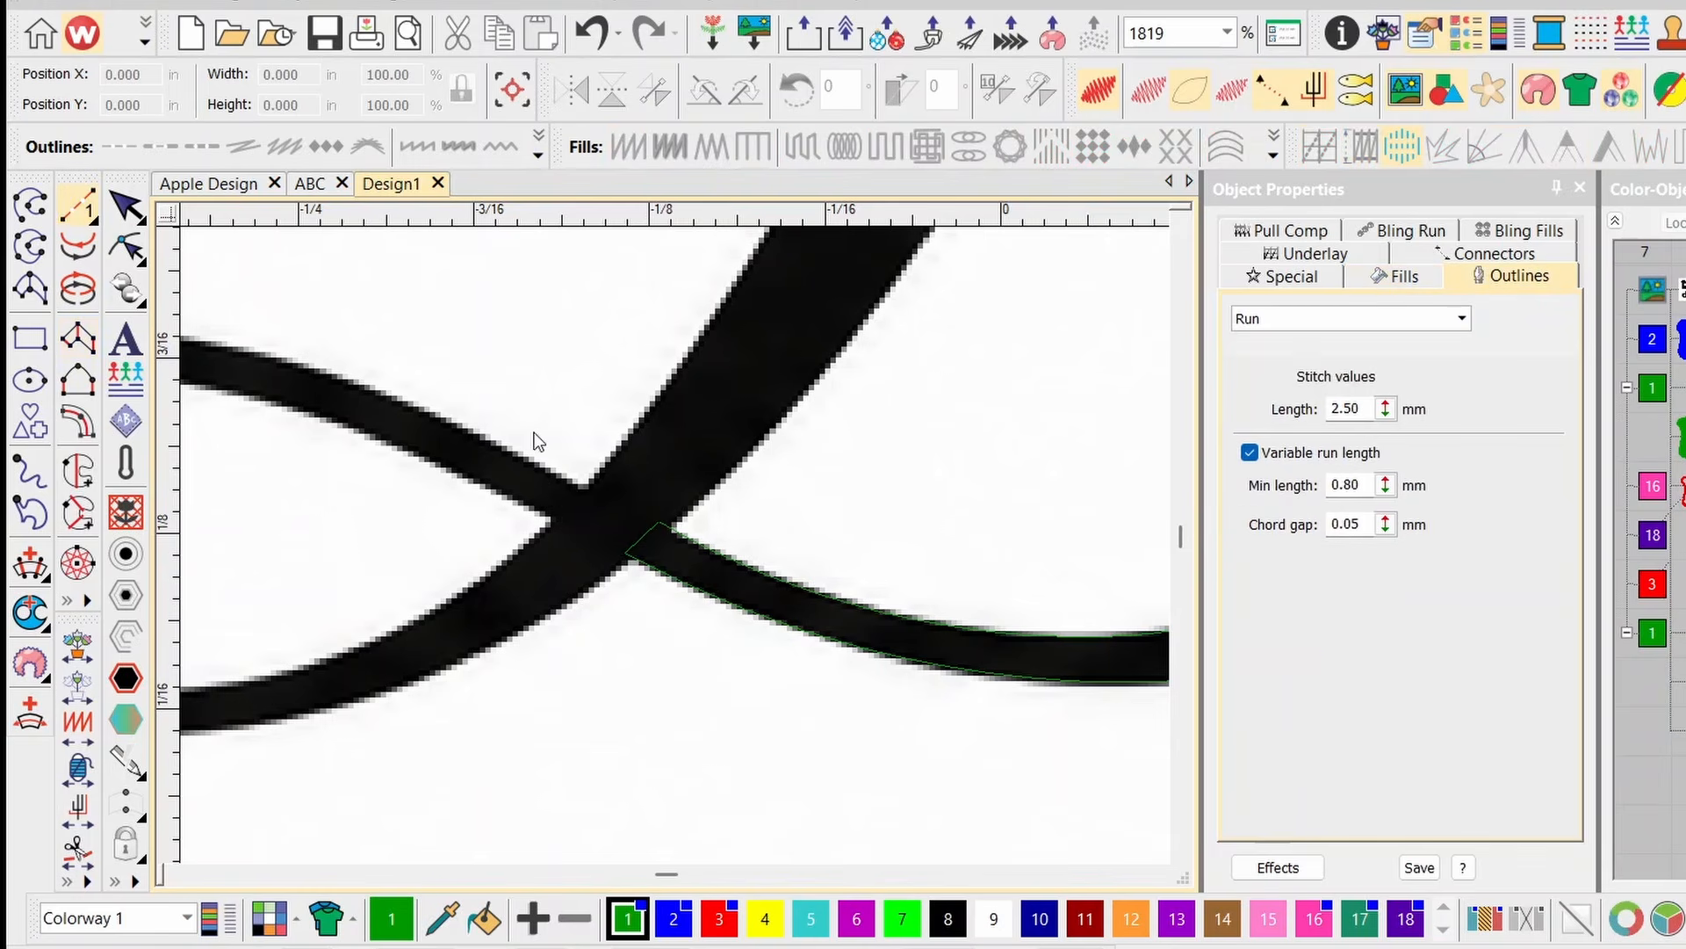
pyautogui.click(622, 548)
pyautogui.click(567, 522)
pyautogui.press('Return')
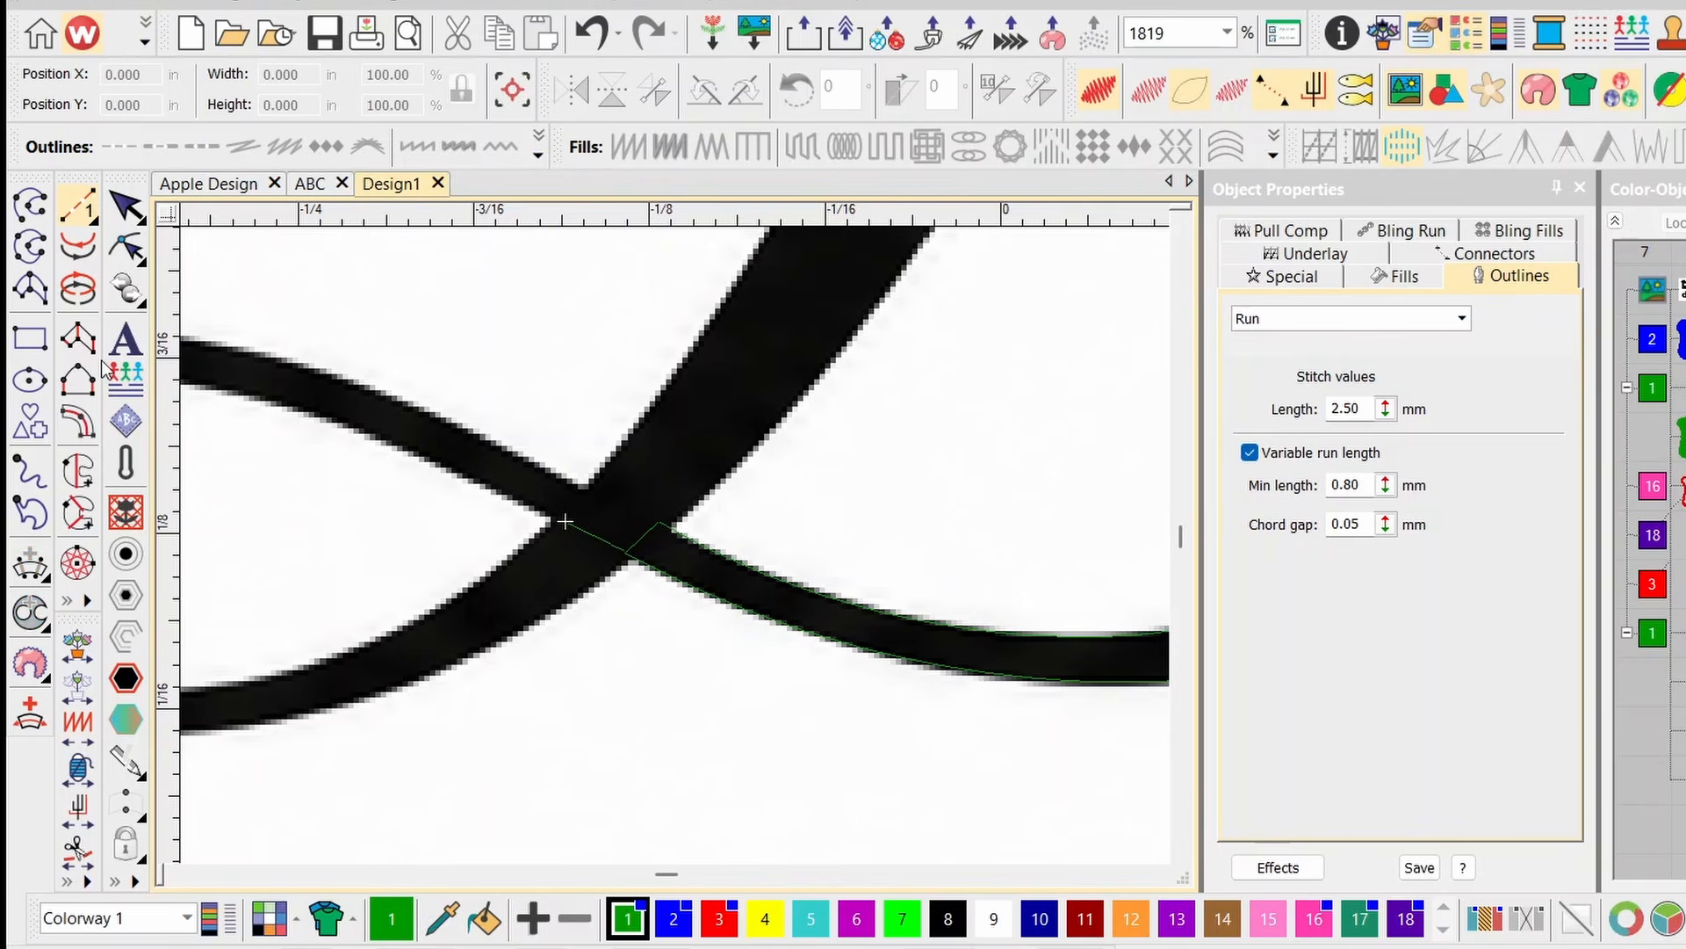
# Start a satin column at the run's end by the lower stem crossing and place paired edge points along the loop's thin upper stroke.
pyautogui.click(78, 337)
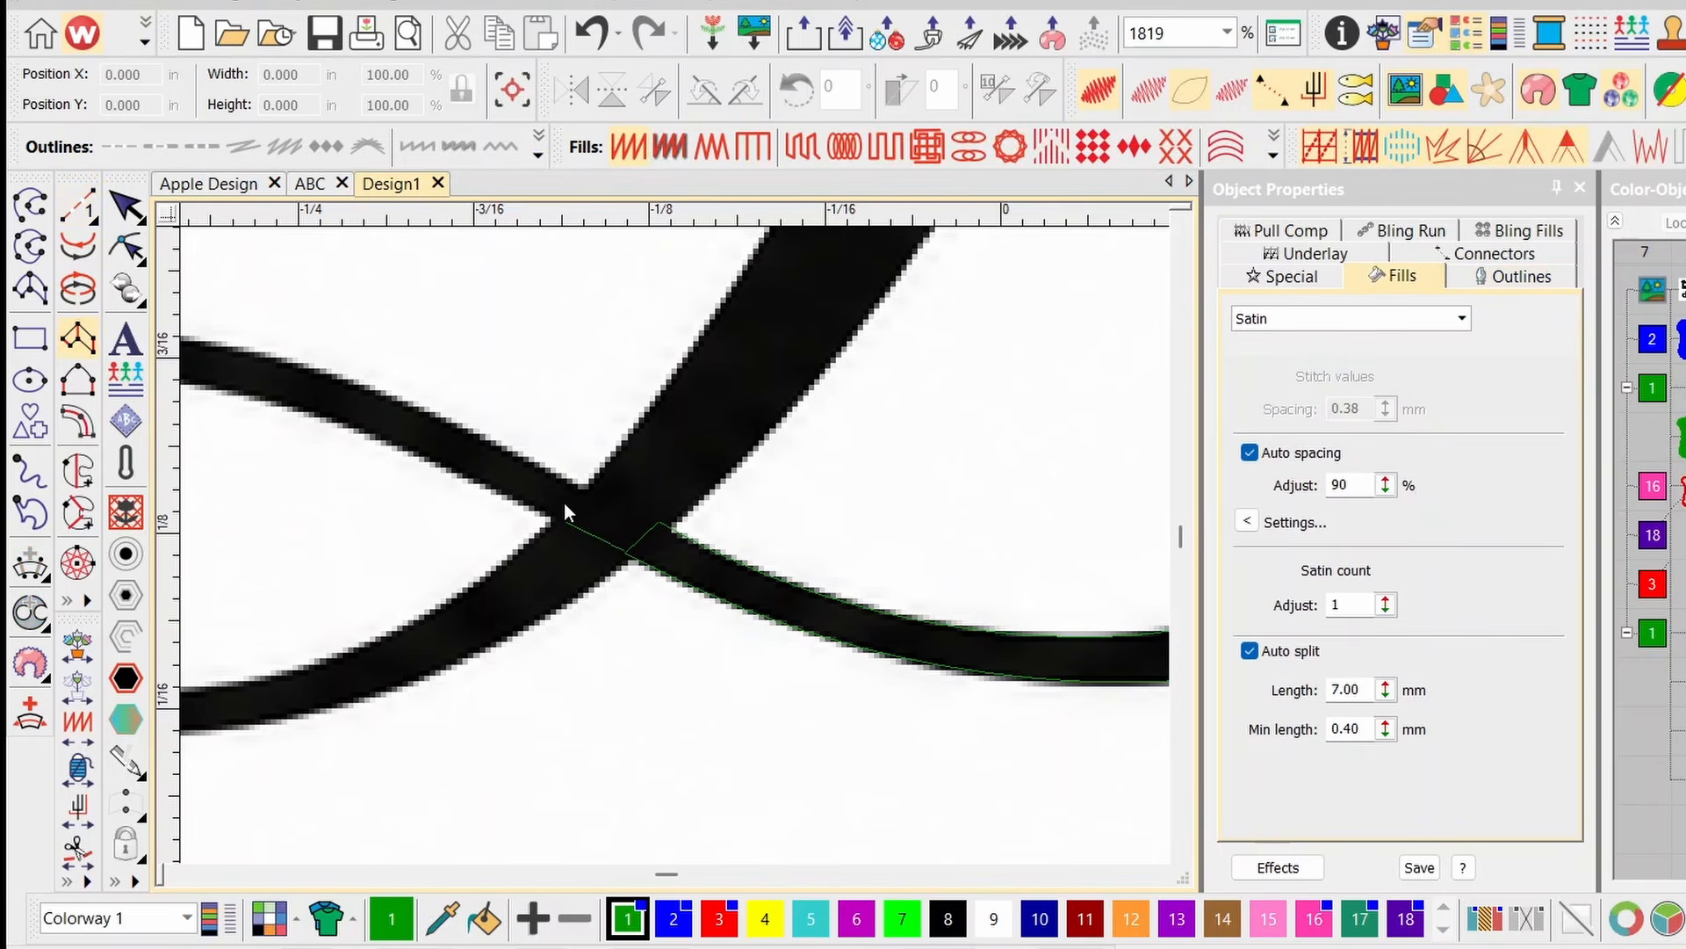
pyautogui.rightClick(566, 520)
pyautogui.rightClick(591, 494)
pyautogui.rightClick(466, 475)
pyautogui.rightClick(482, 437)
pyautogui.rightClick(748, 668)
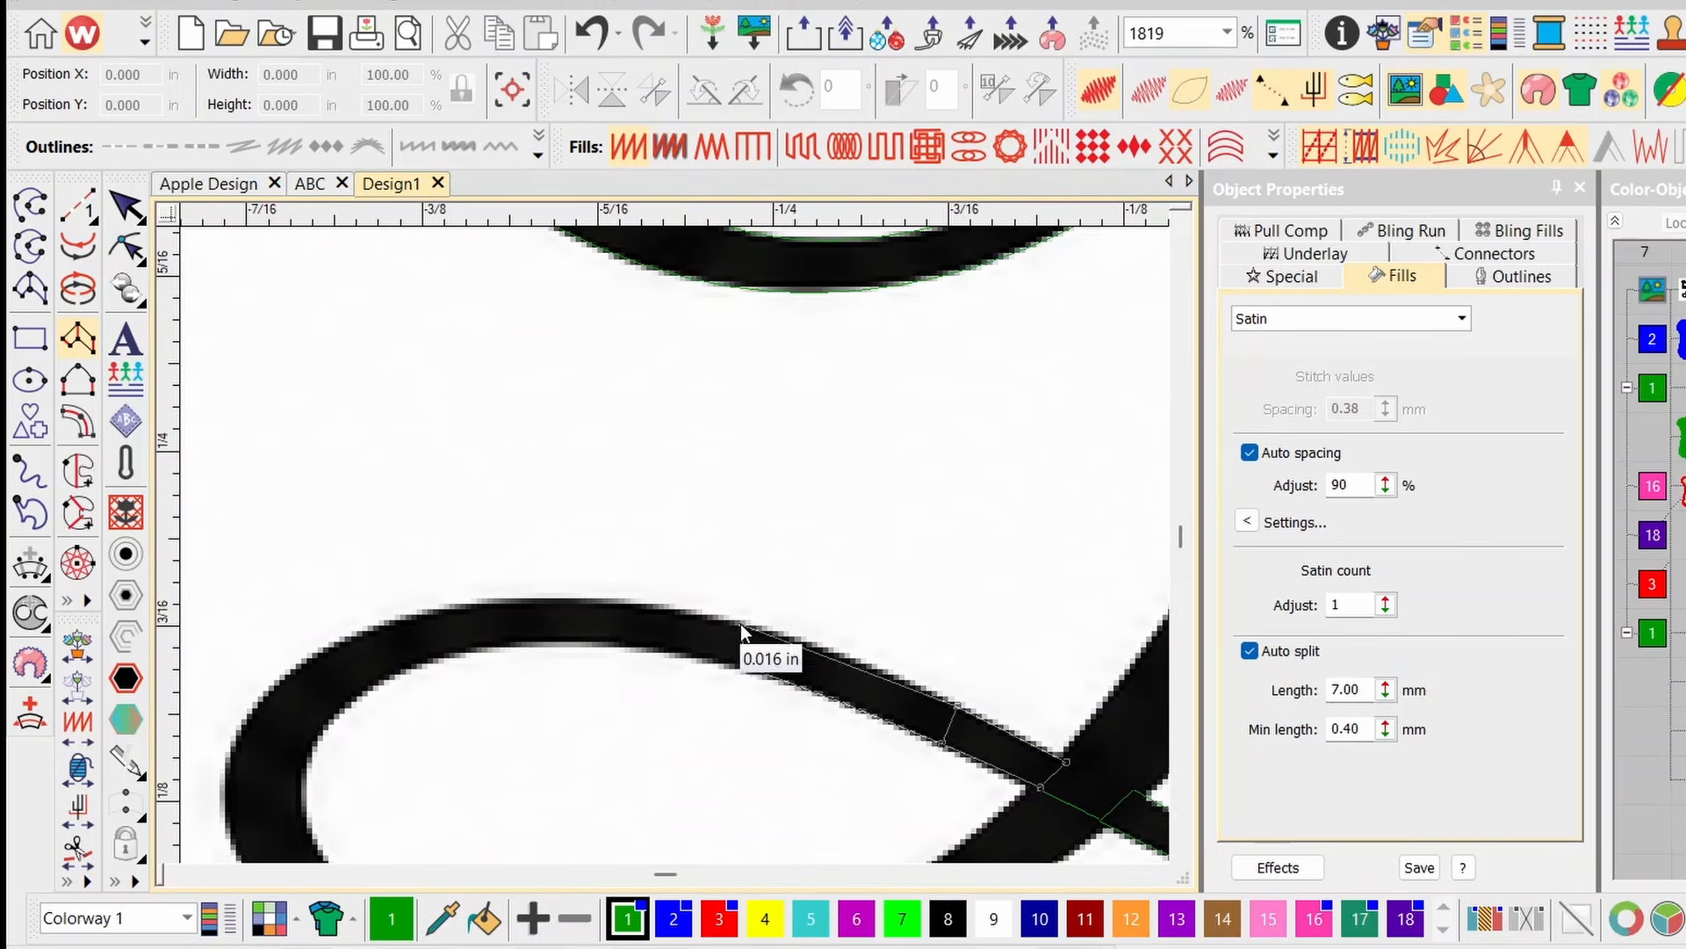
pyautogui.rightClick(743, 627)
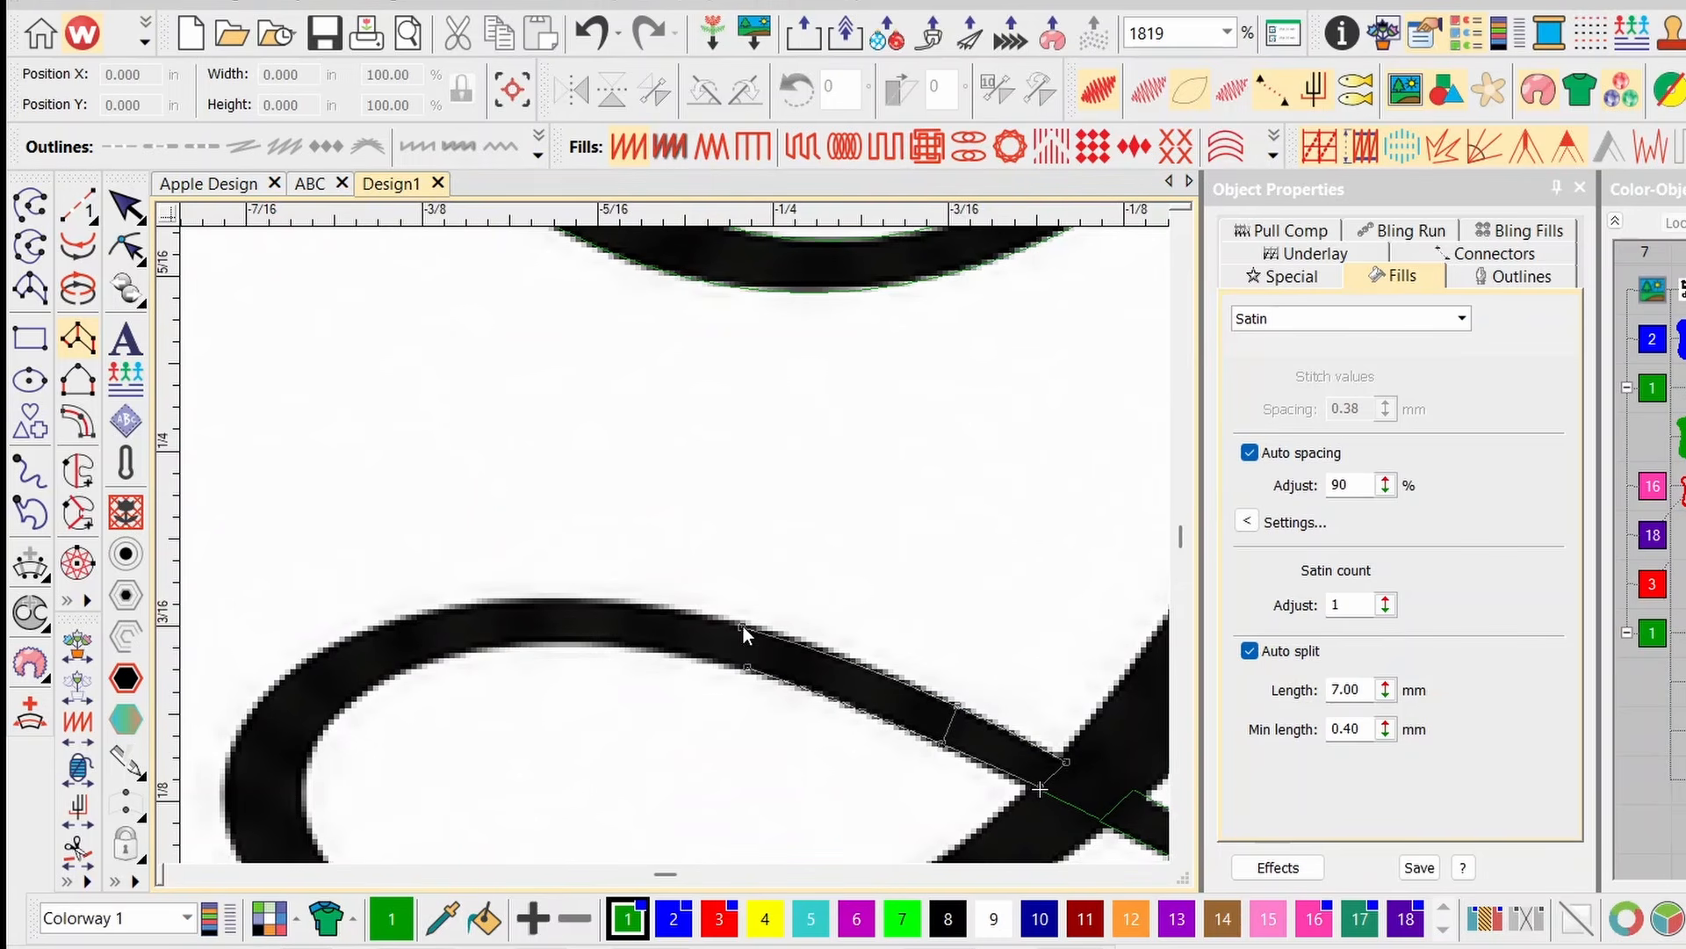
pyautogui.rightClick(555, 643)
pyautogui.rightClick(537, 601)
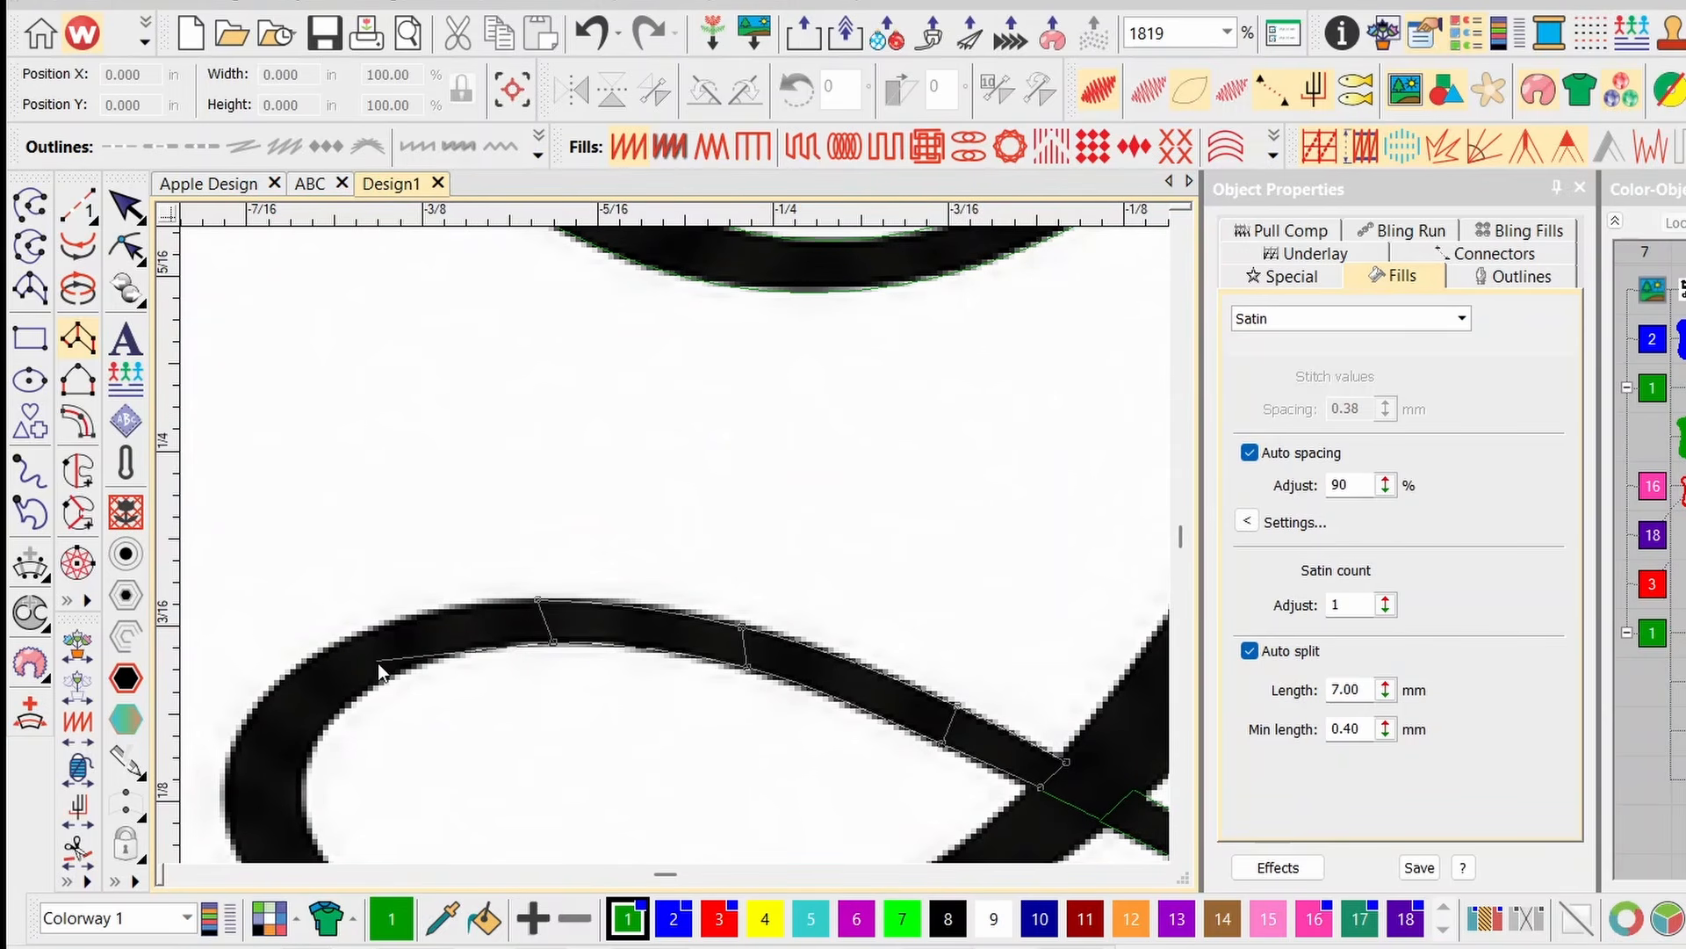
# Continue the loop column with paired edge points around its thick outer turn to the start of the loop's lower stroke.
pyautogui.rightClick(402, 668)
pyautogui.rightClick(366, 628)
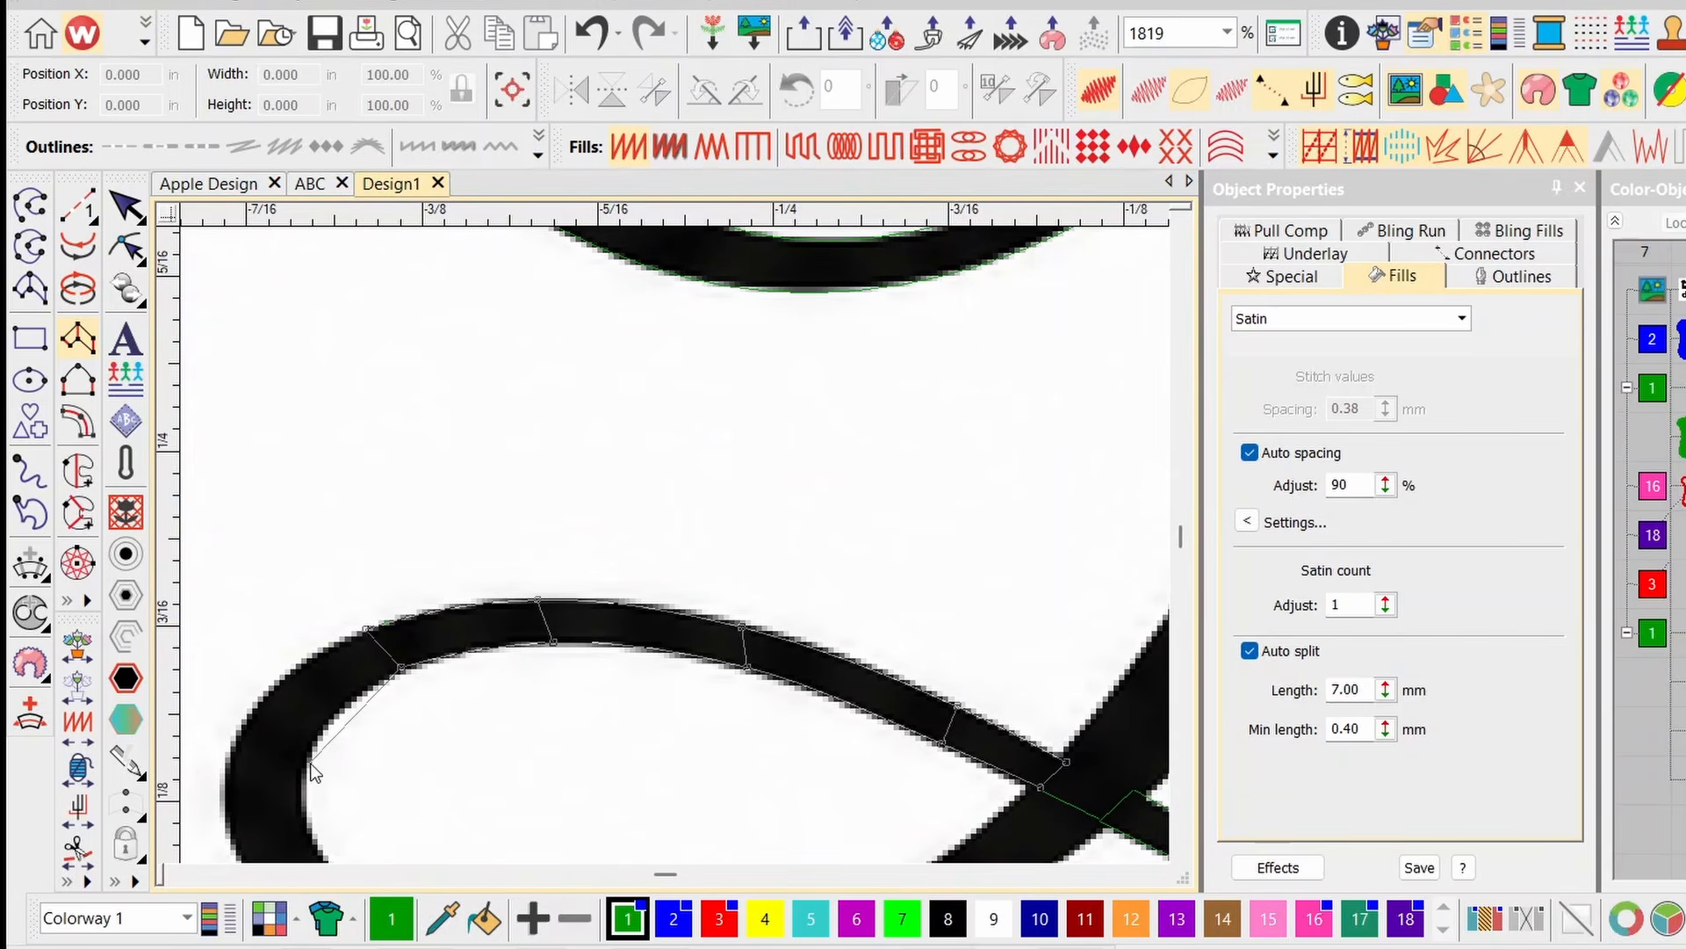
pyautogui.rightClick(305, 759)
pyautogui.rightClick(249, 718)
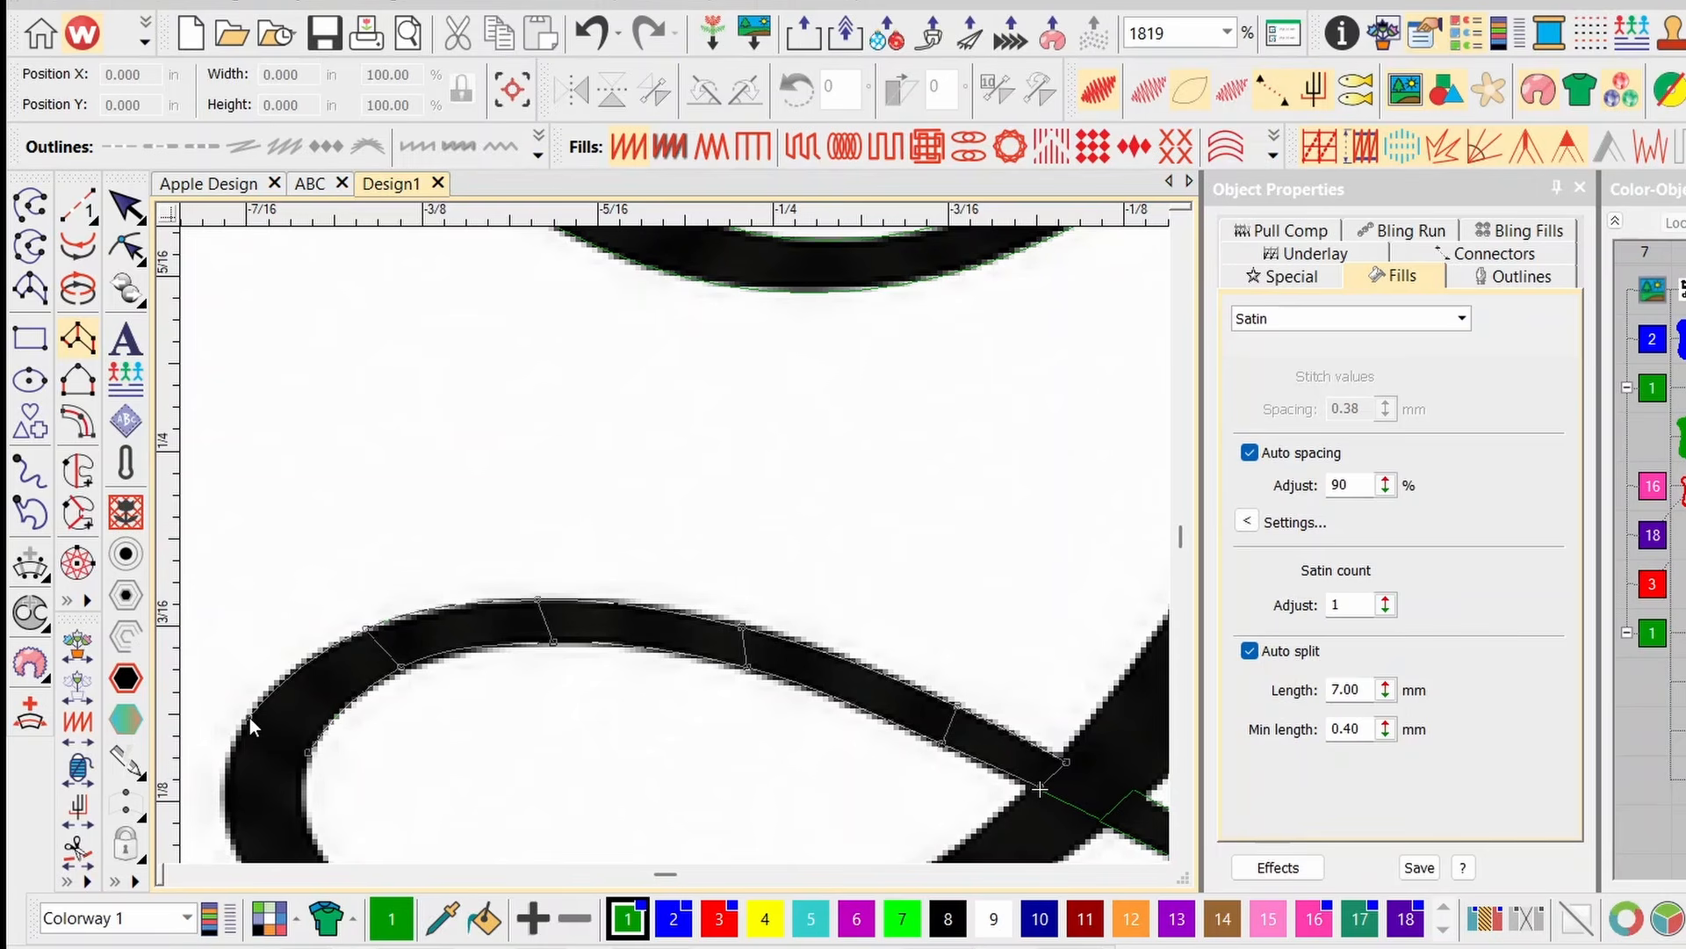
pyautogui.rightClick(504, 708)
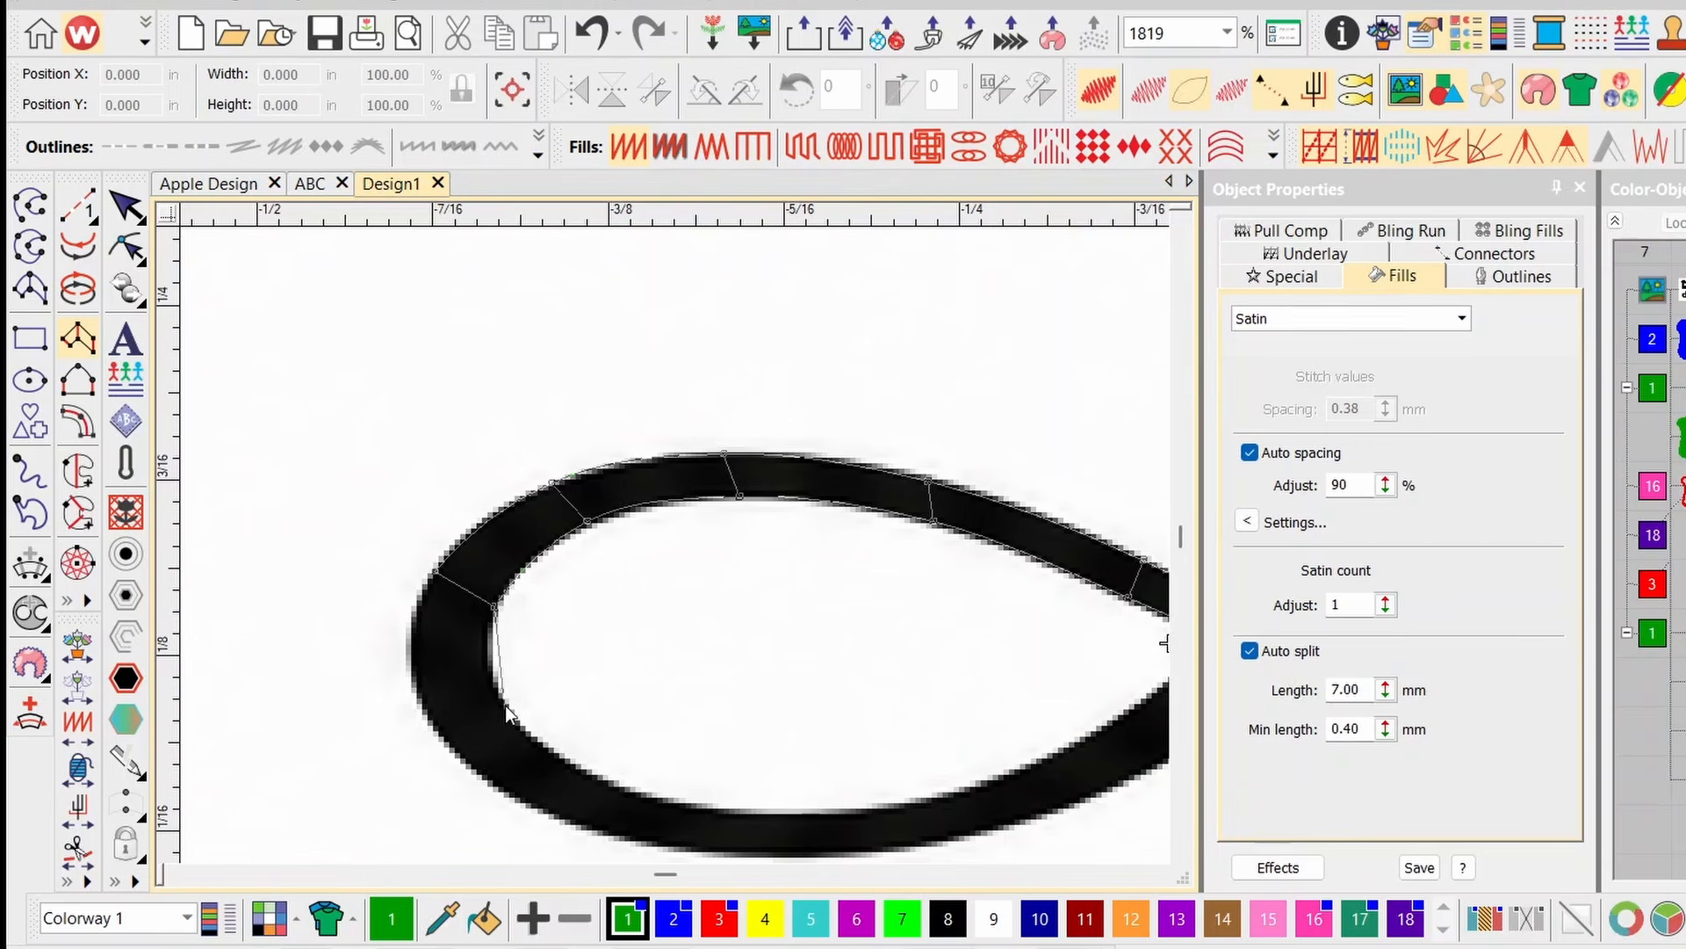
pyautogui.rightClick(452, 747)
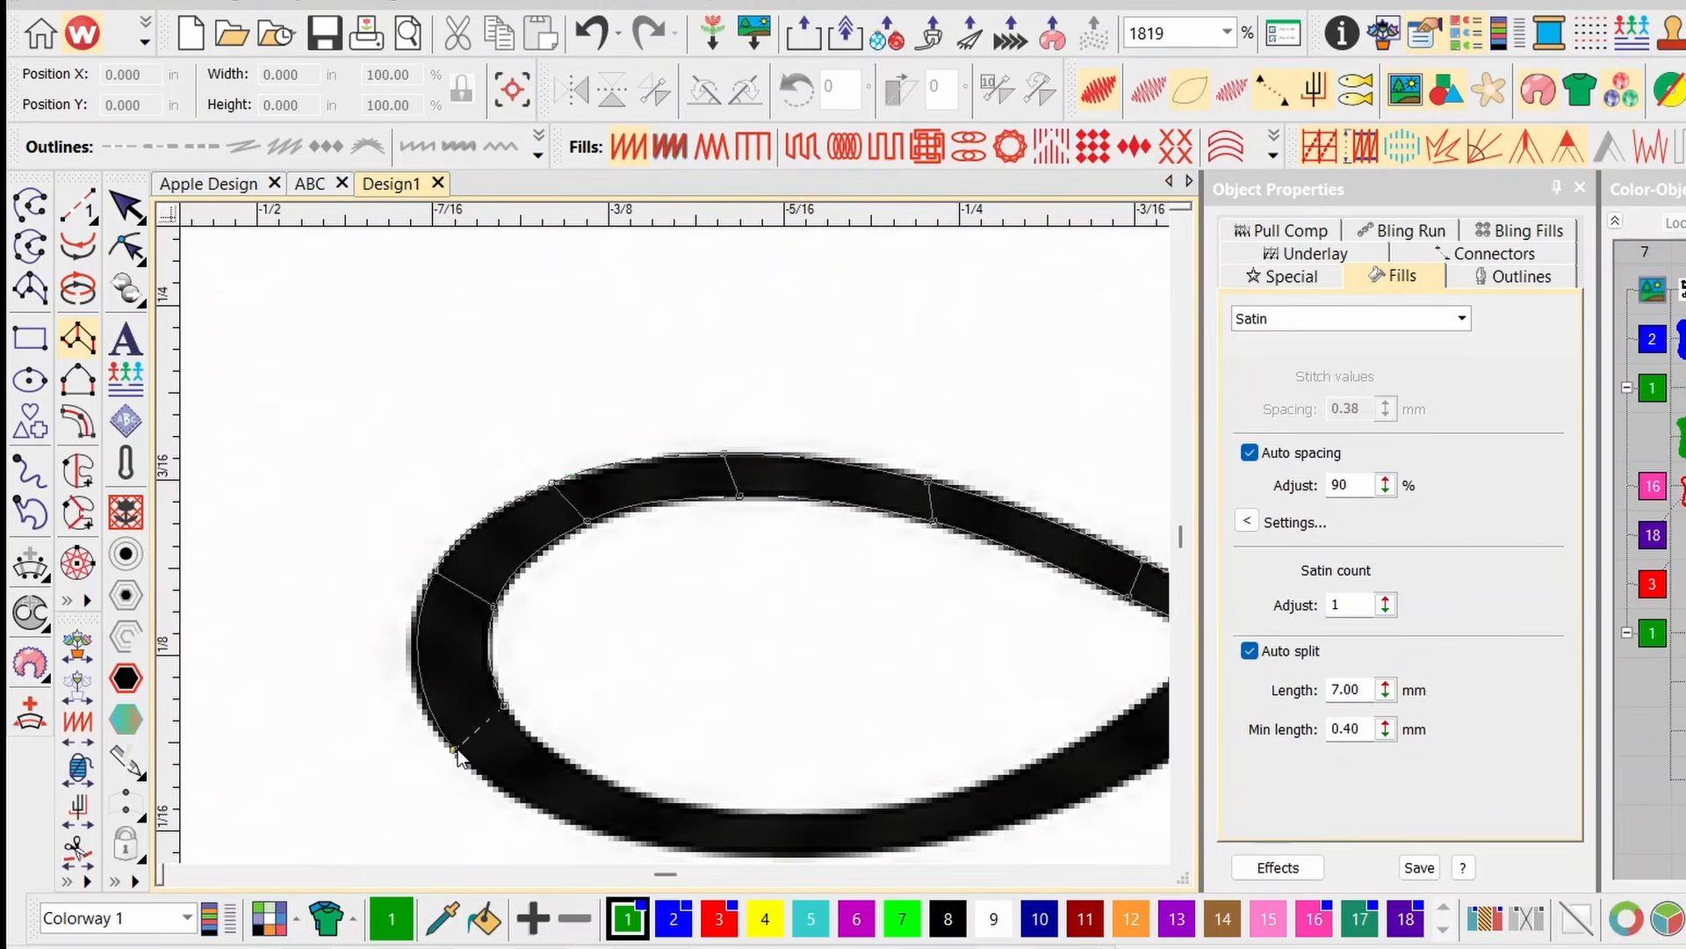
pyautogui.rightClick(615, 782)
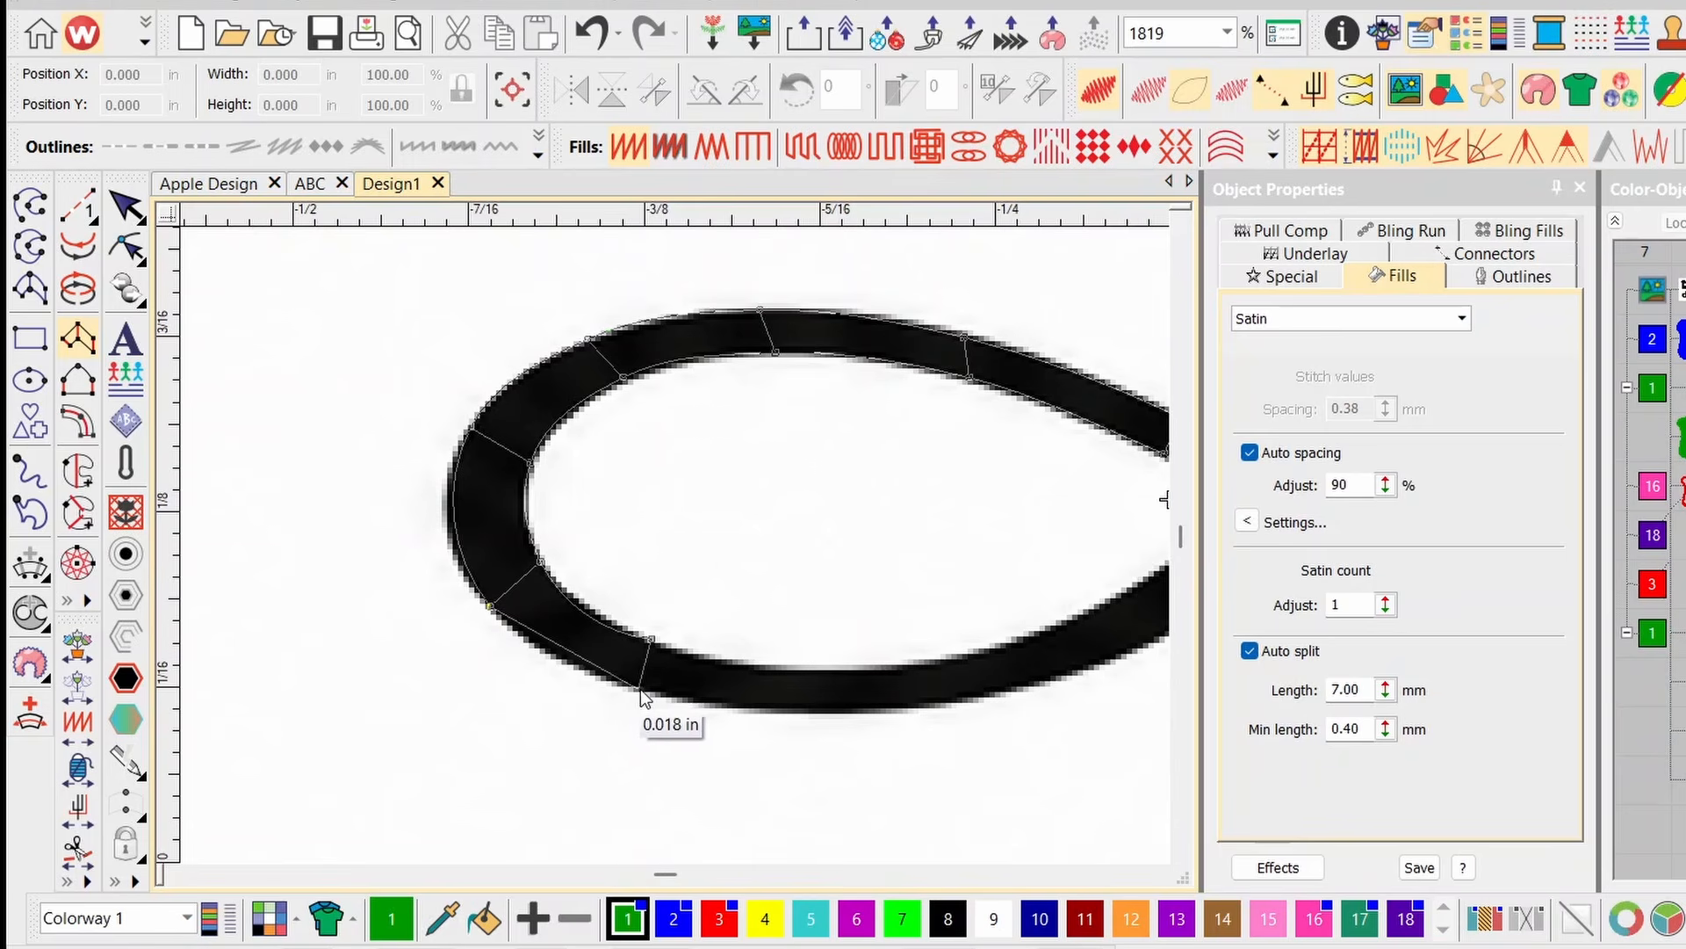
pyautogui.rightClick(650, 690)
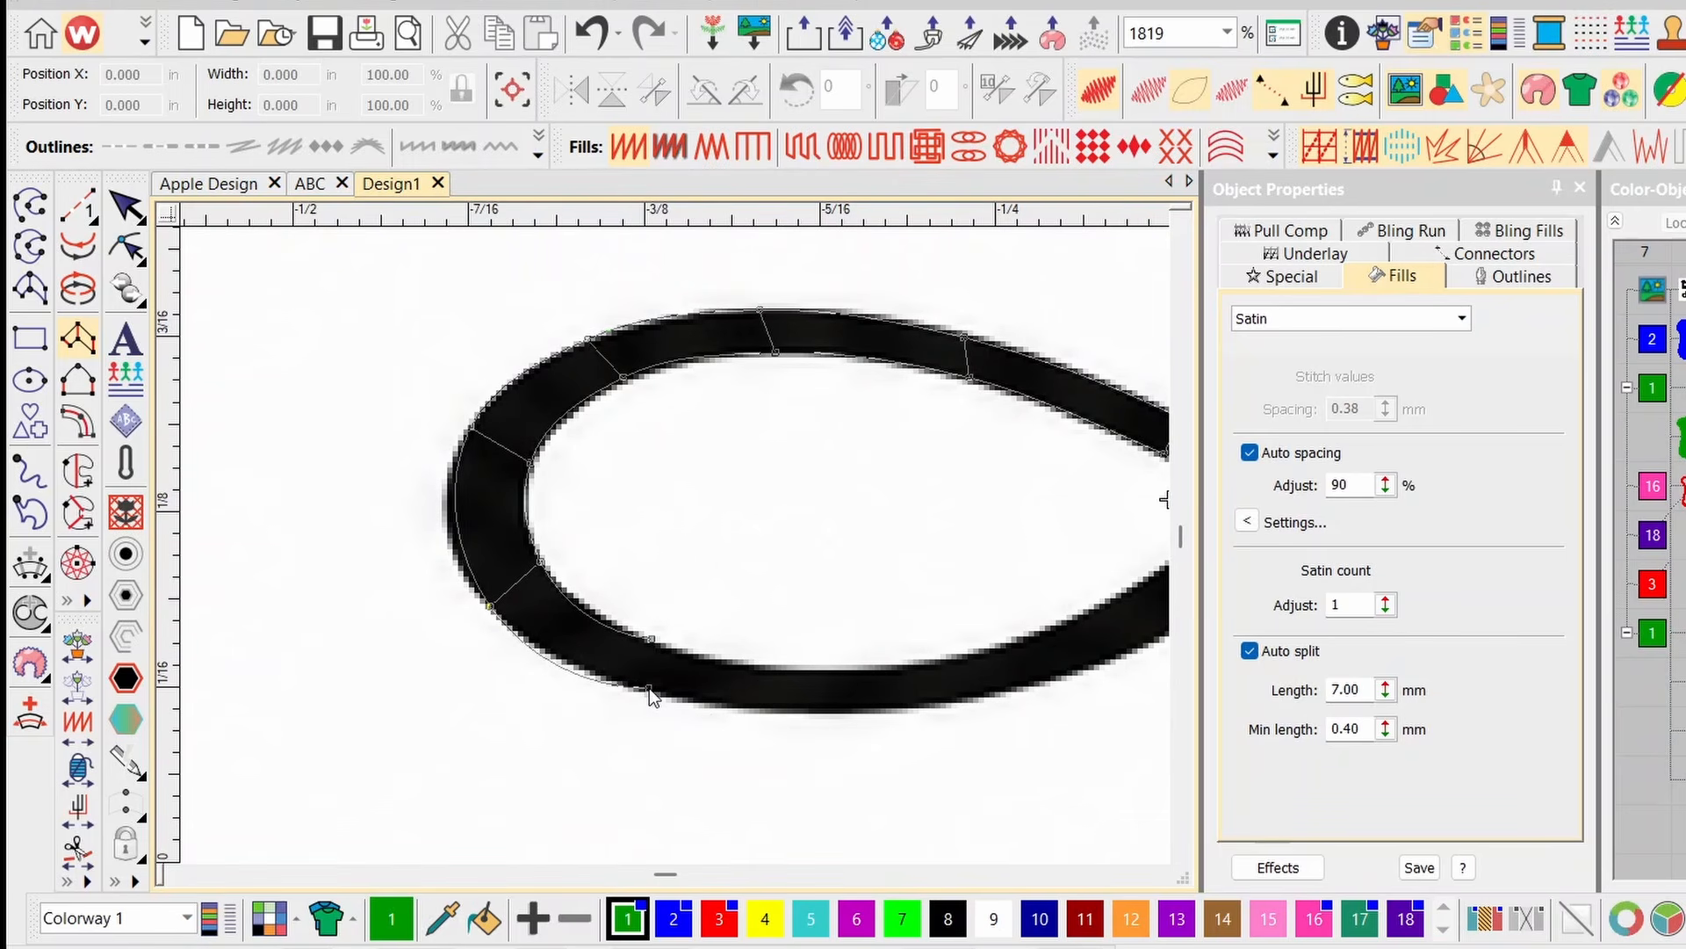
# Extend the satin column along the loop's lower stroke with paired edge points and across the lower crossing into the D's stem.
pyautogui.rightClick(863, 673)
pyautogui.rightClick(866, 712)
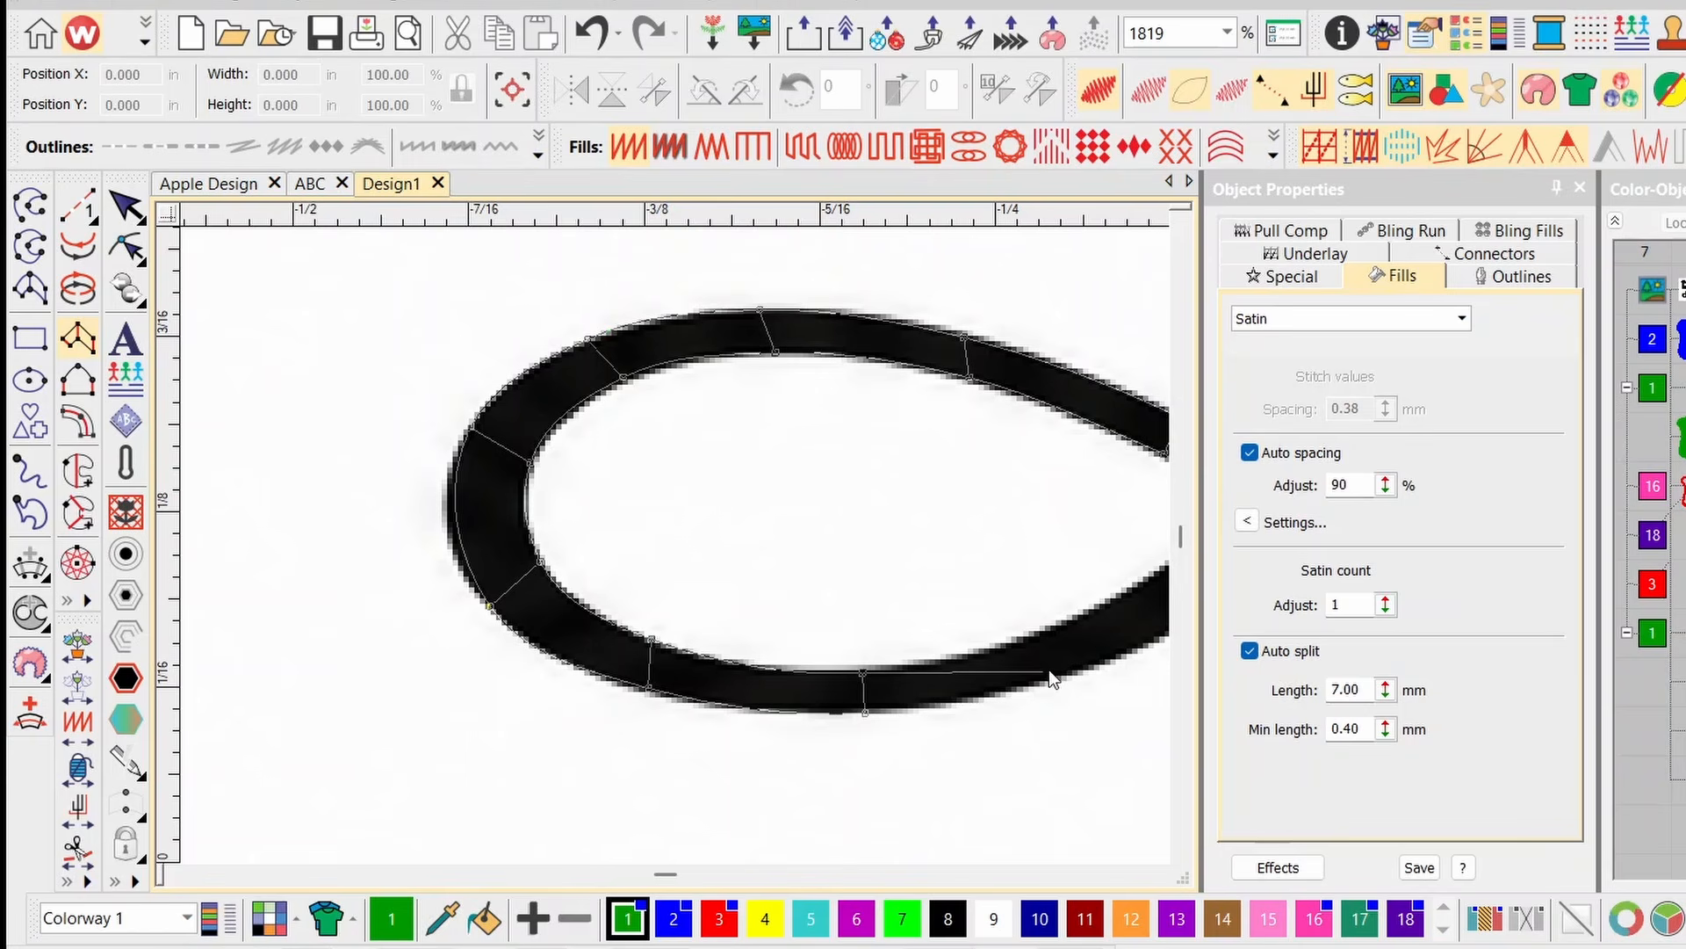
pyautogui.rightClick(1102, 609)
pyautogui.rightClick(1117, 657)
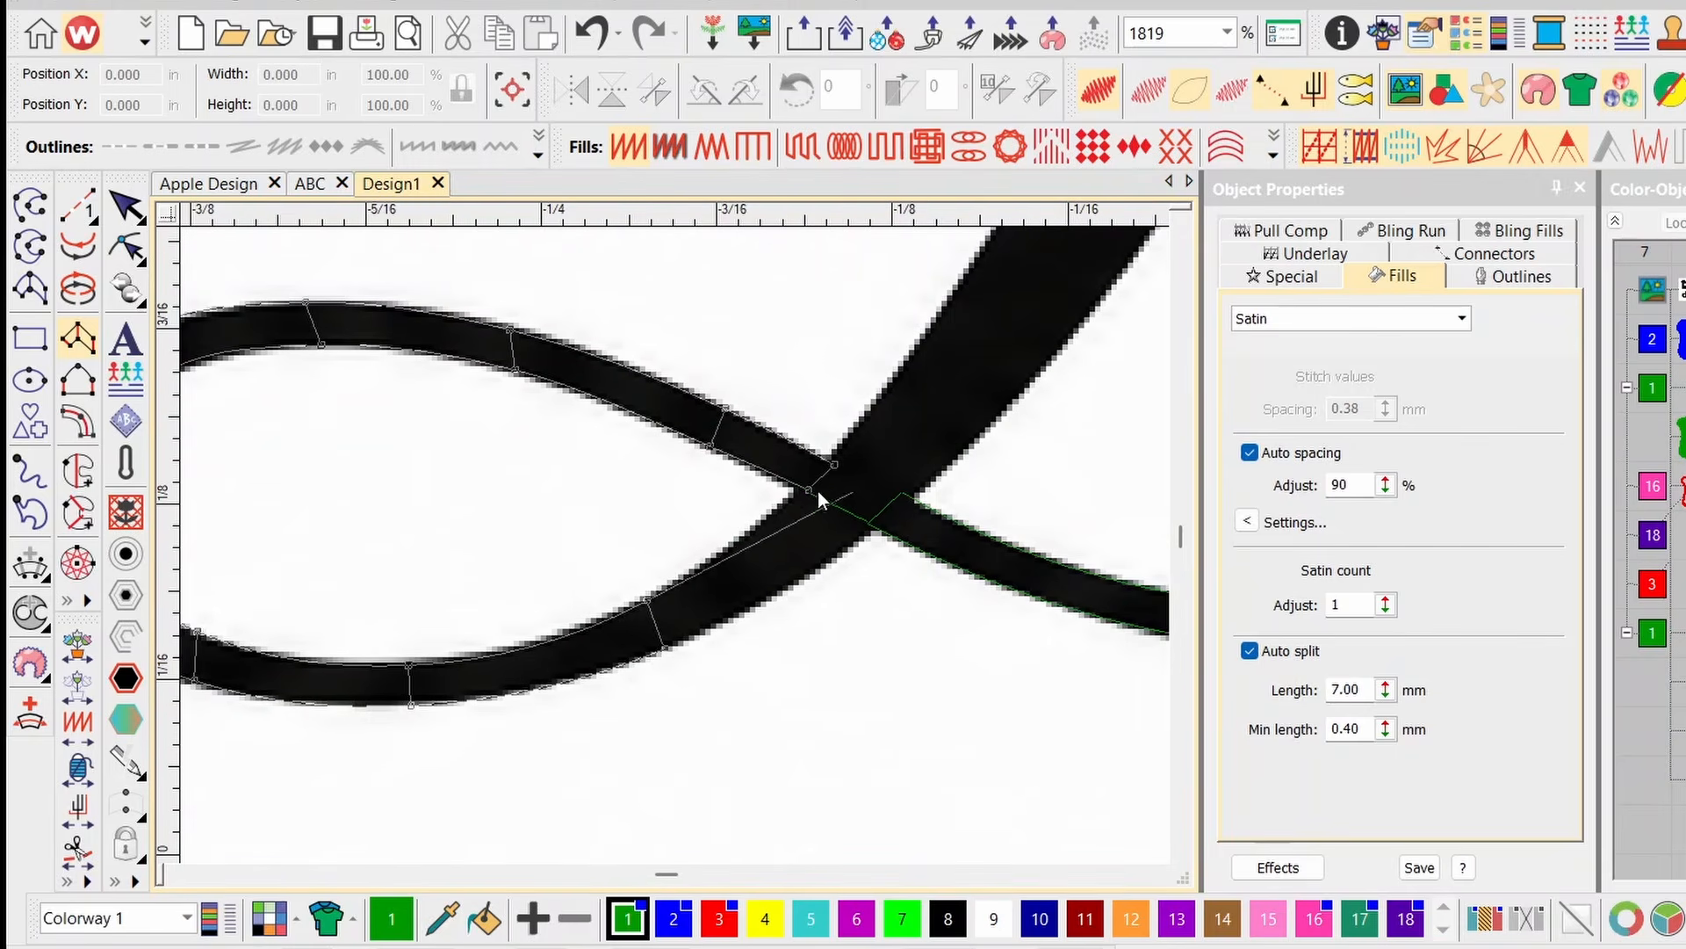
pyautogui.rightClick(836, 447)
pyautogui.rightClick(922, 494)
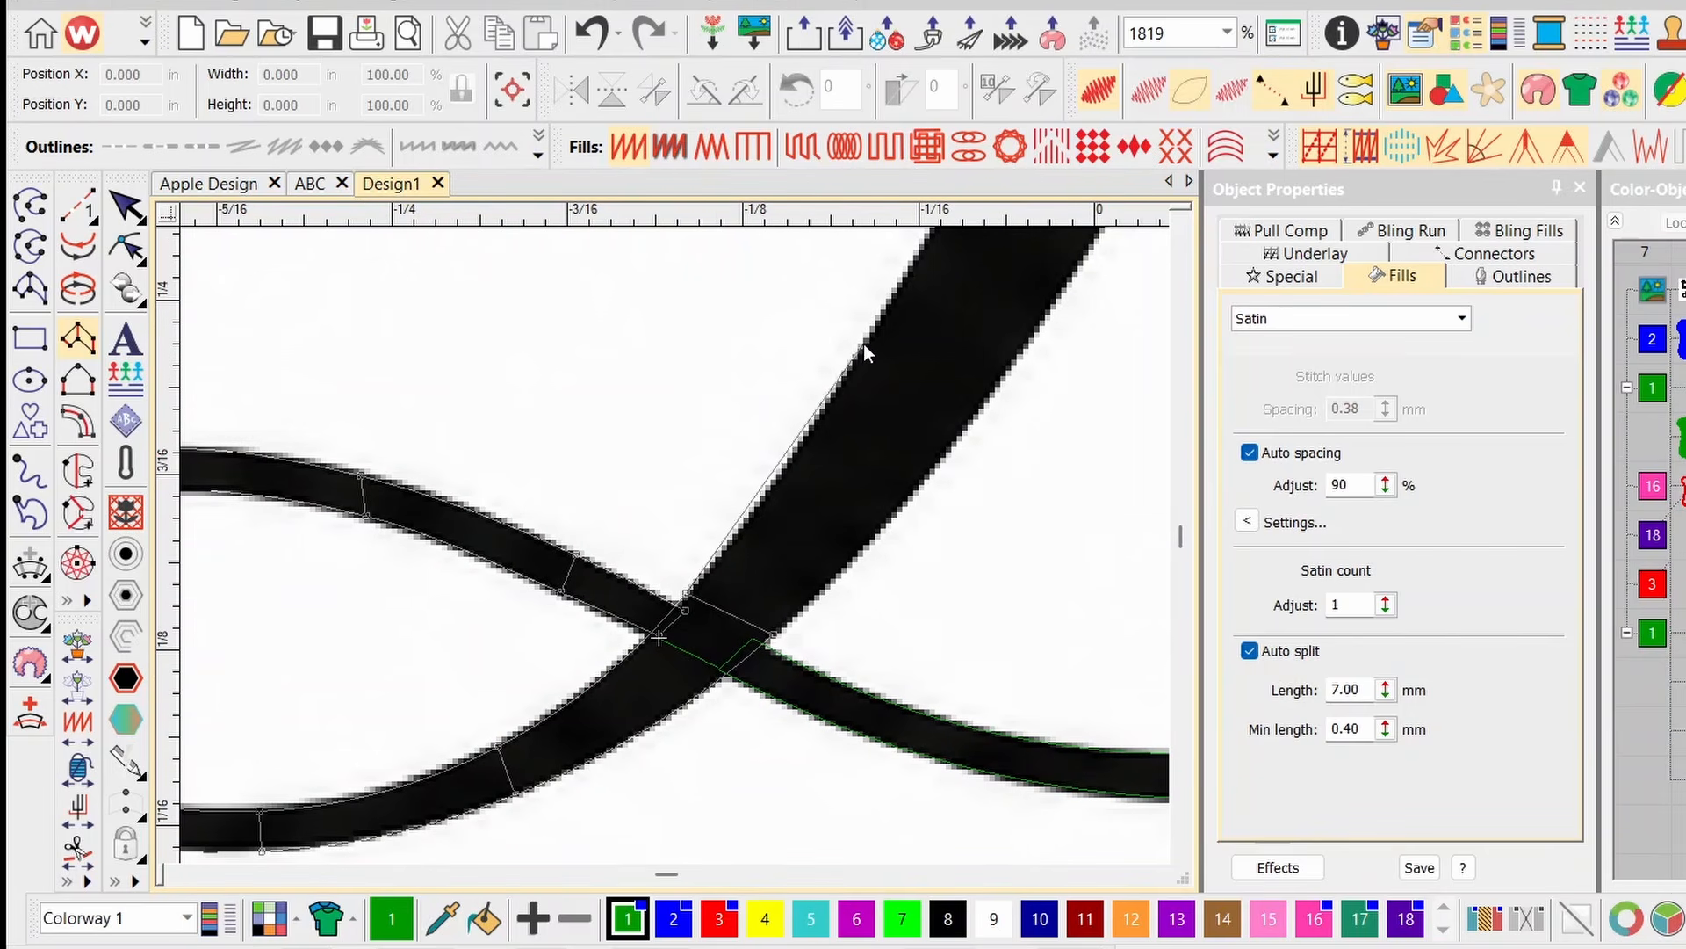
# Place widely spaced edge point pairs up the thick diagonal stem, stopping below the upper crossing.
pyautogui.rightClick(862, 345)
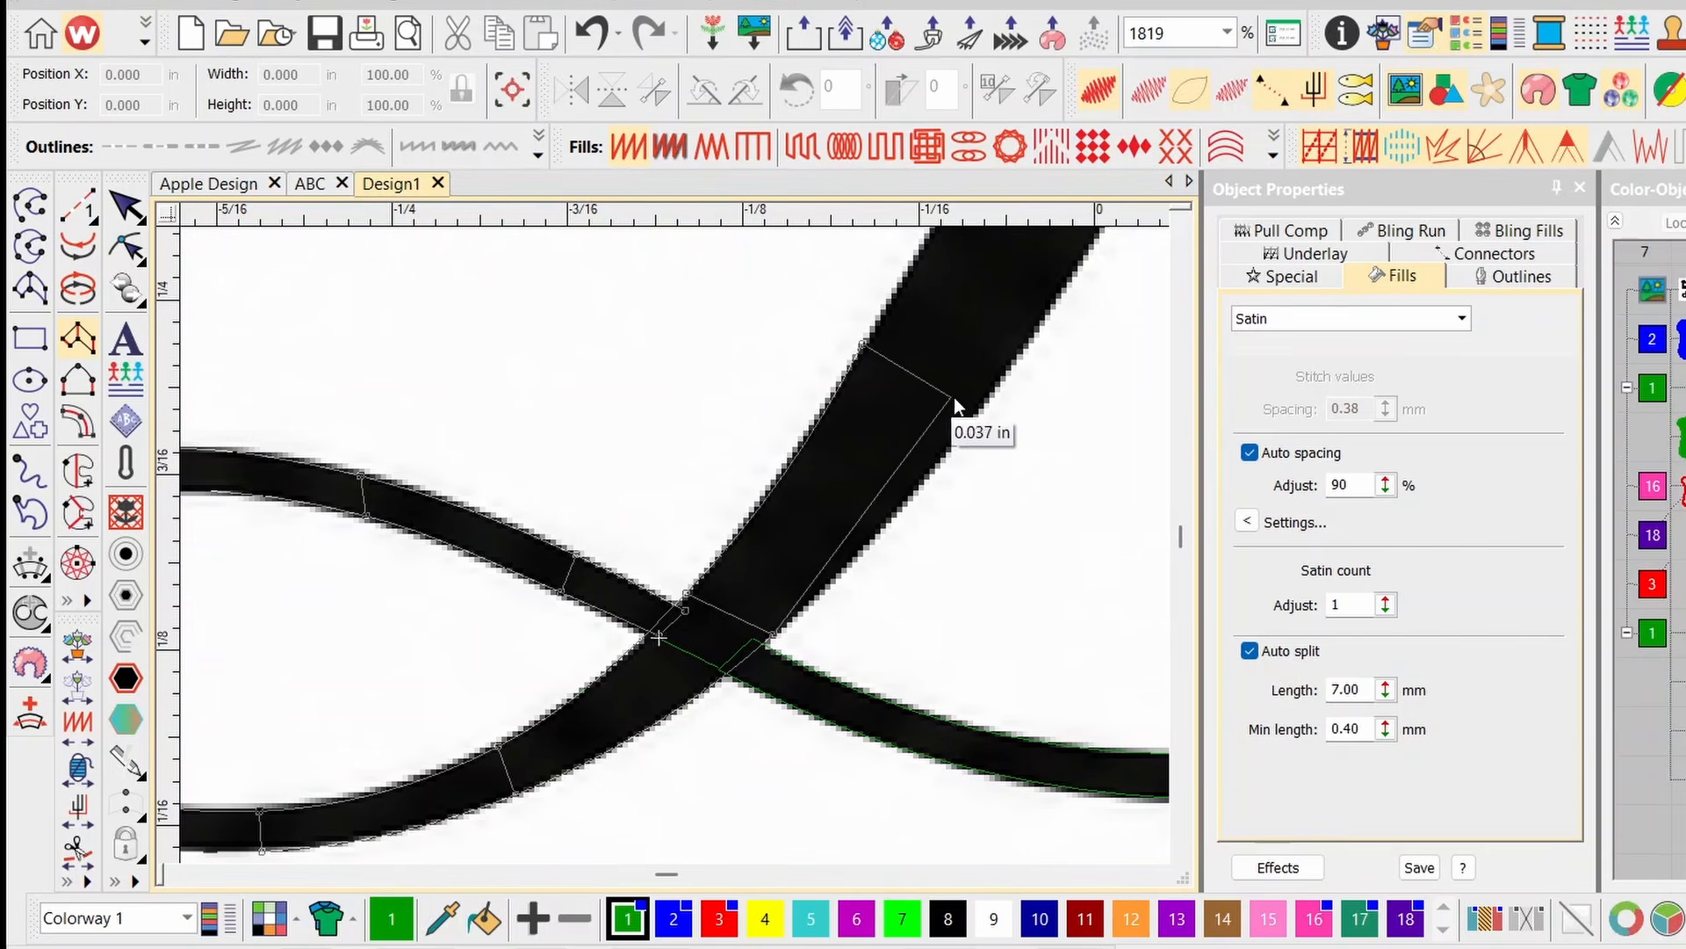
pyautogui.rightClick(1008, 354)
pyautogui.scroll(-1, 683, 546)
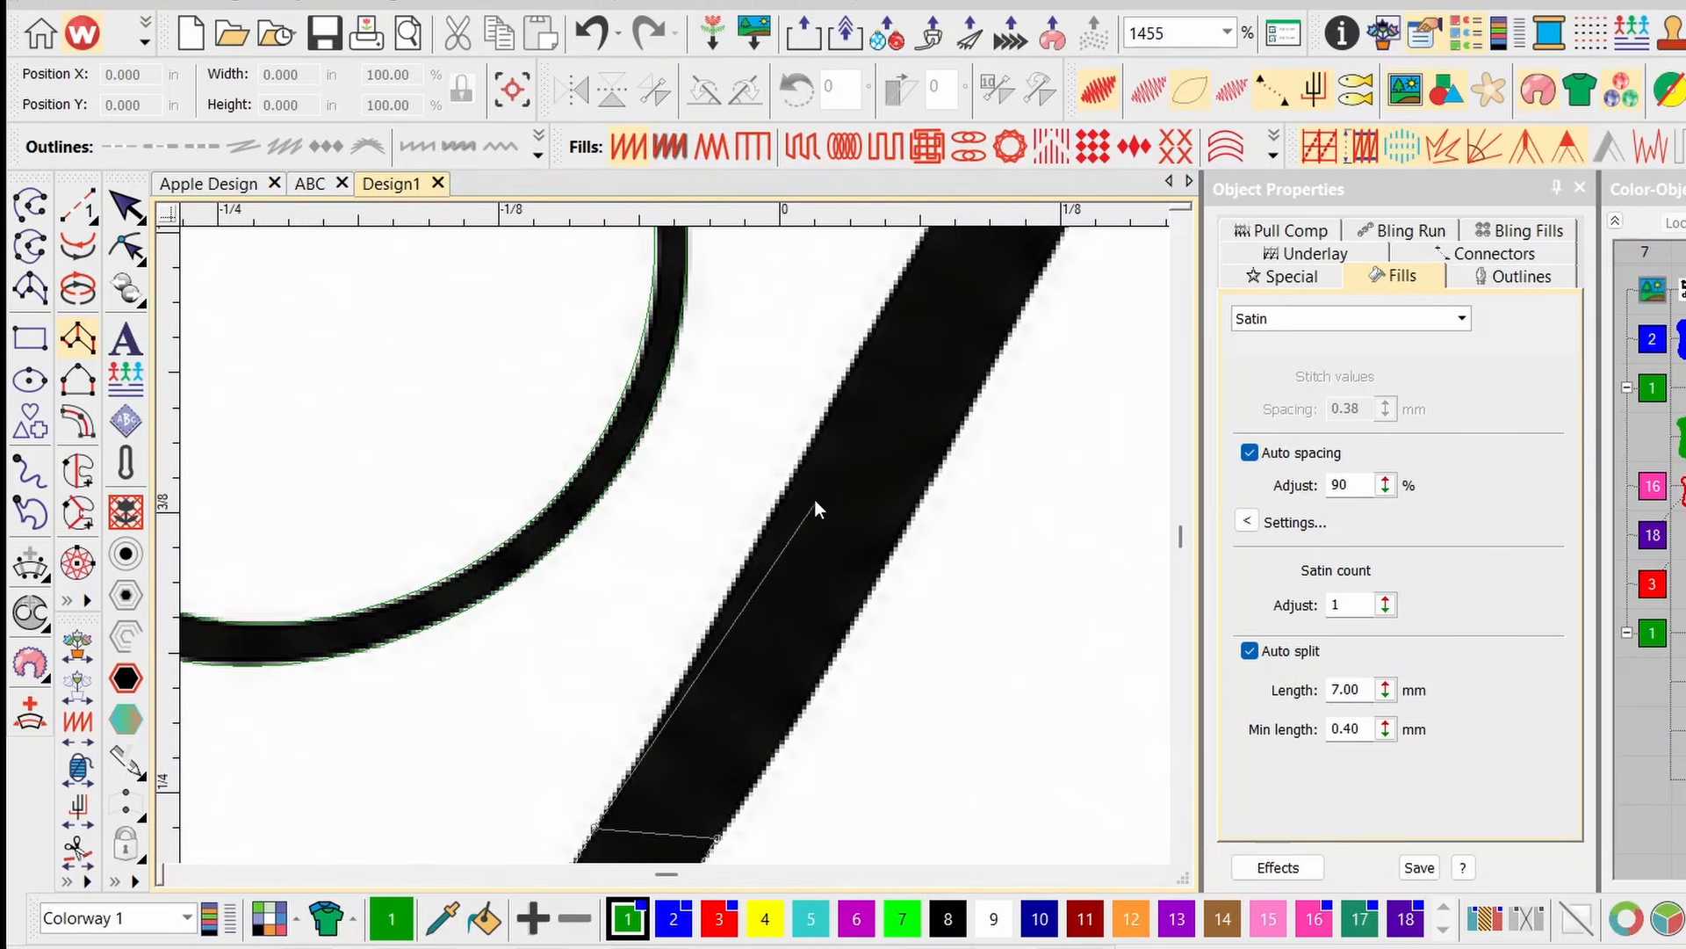
pyautogui.rightClick(824, 420)
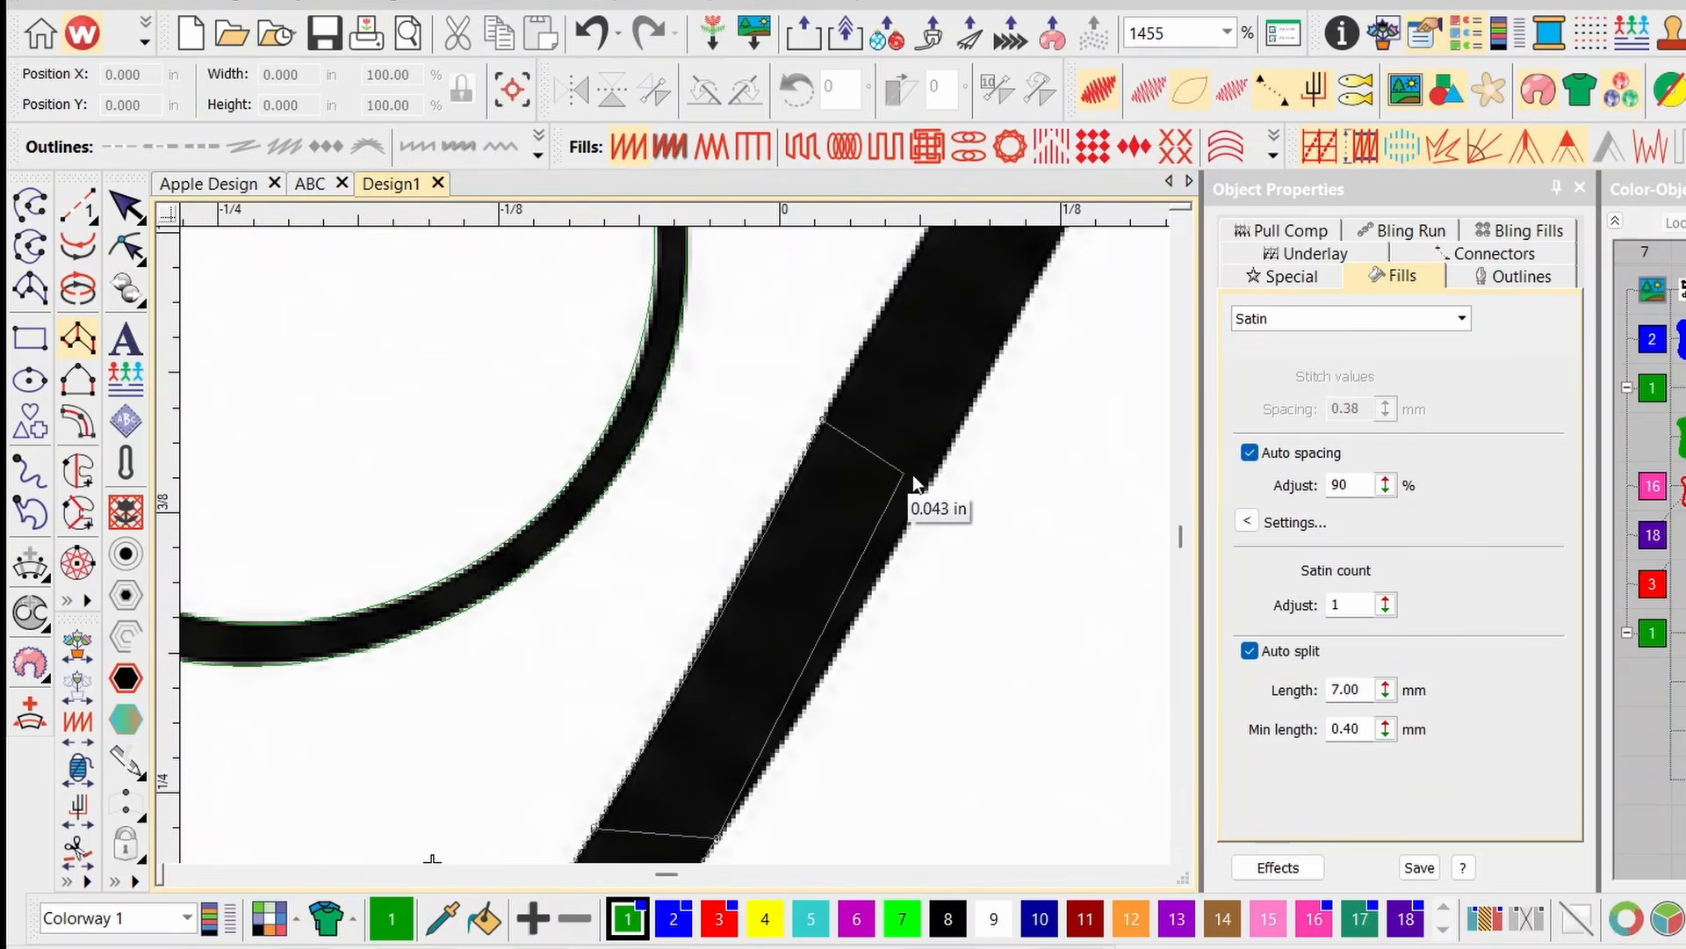
pyautogui.rightClick(952, 445)
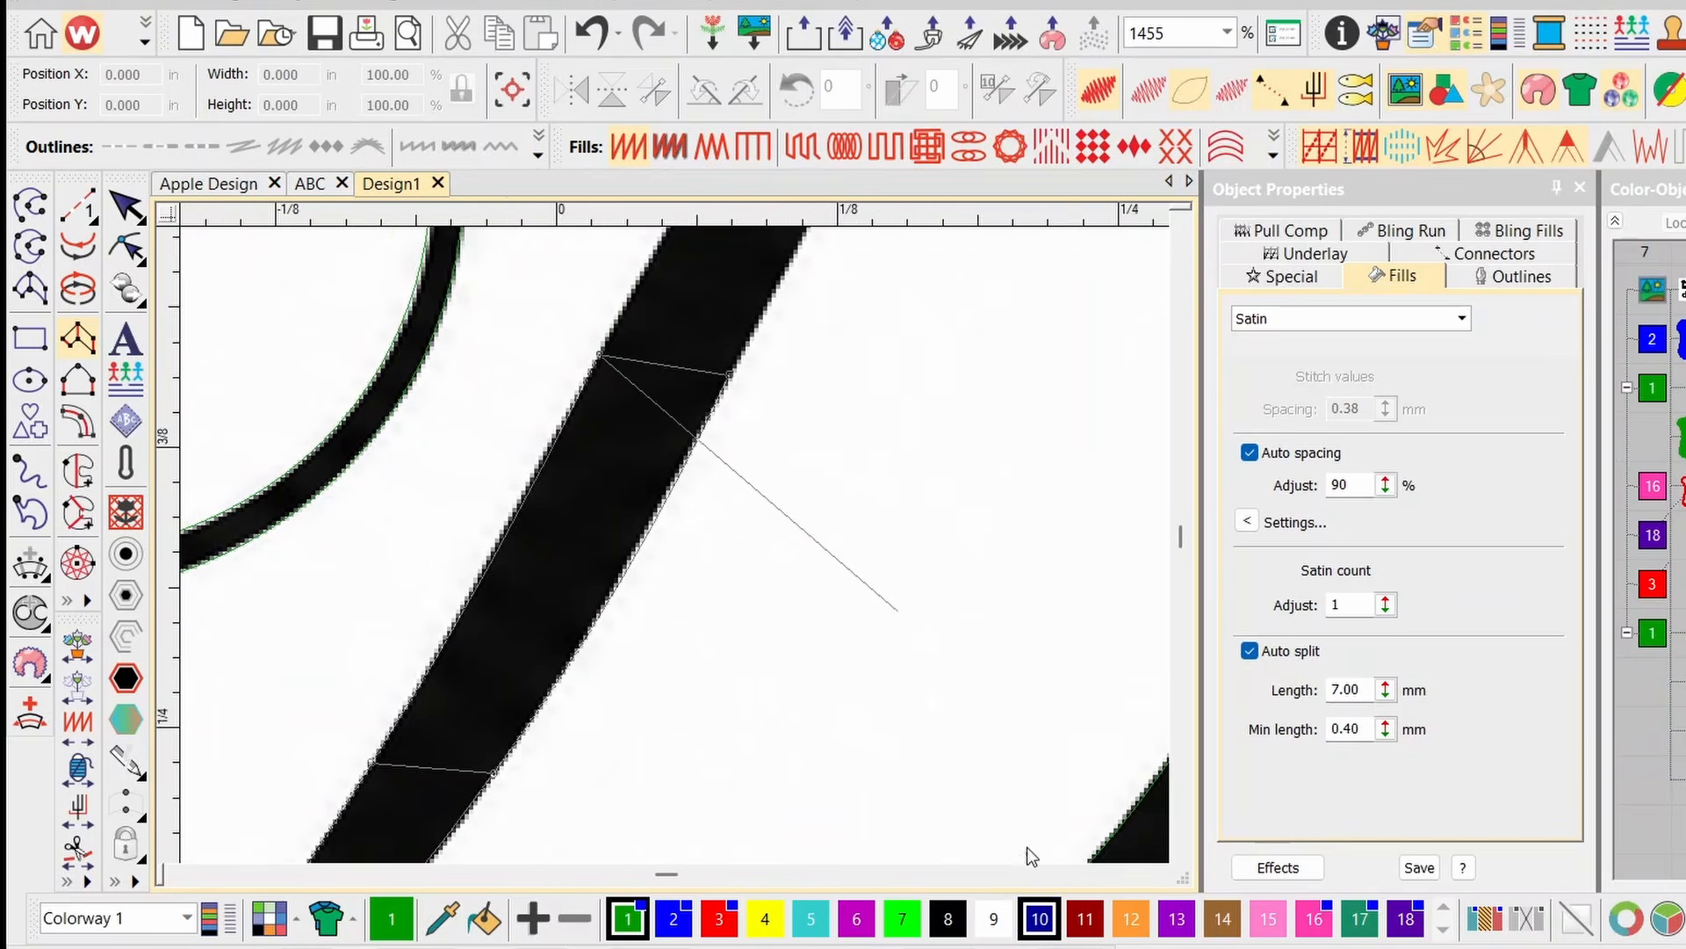
pyautogui.scroll(-2, 834, 527)
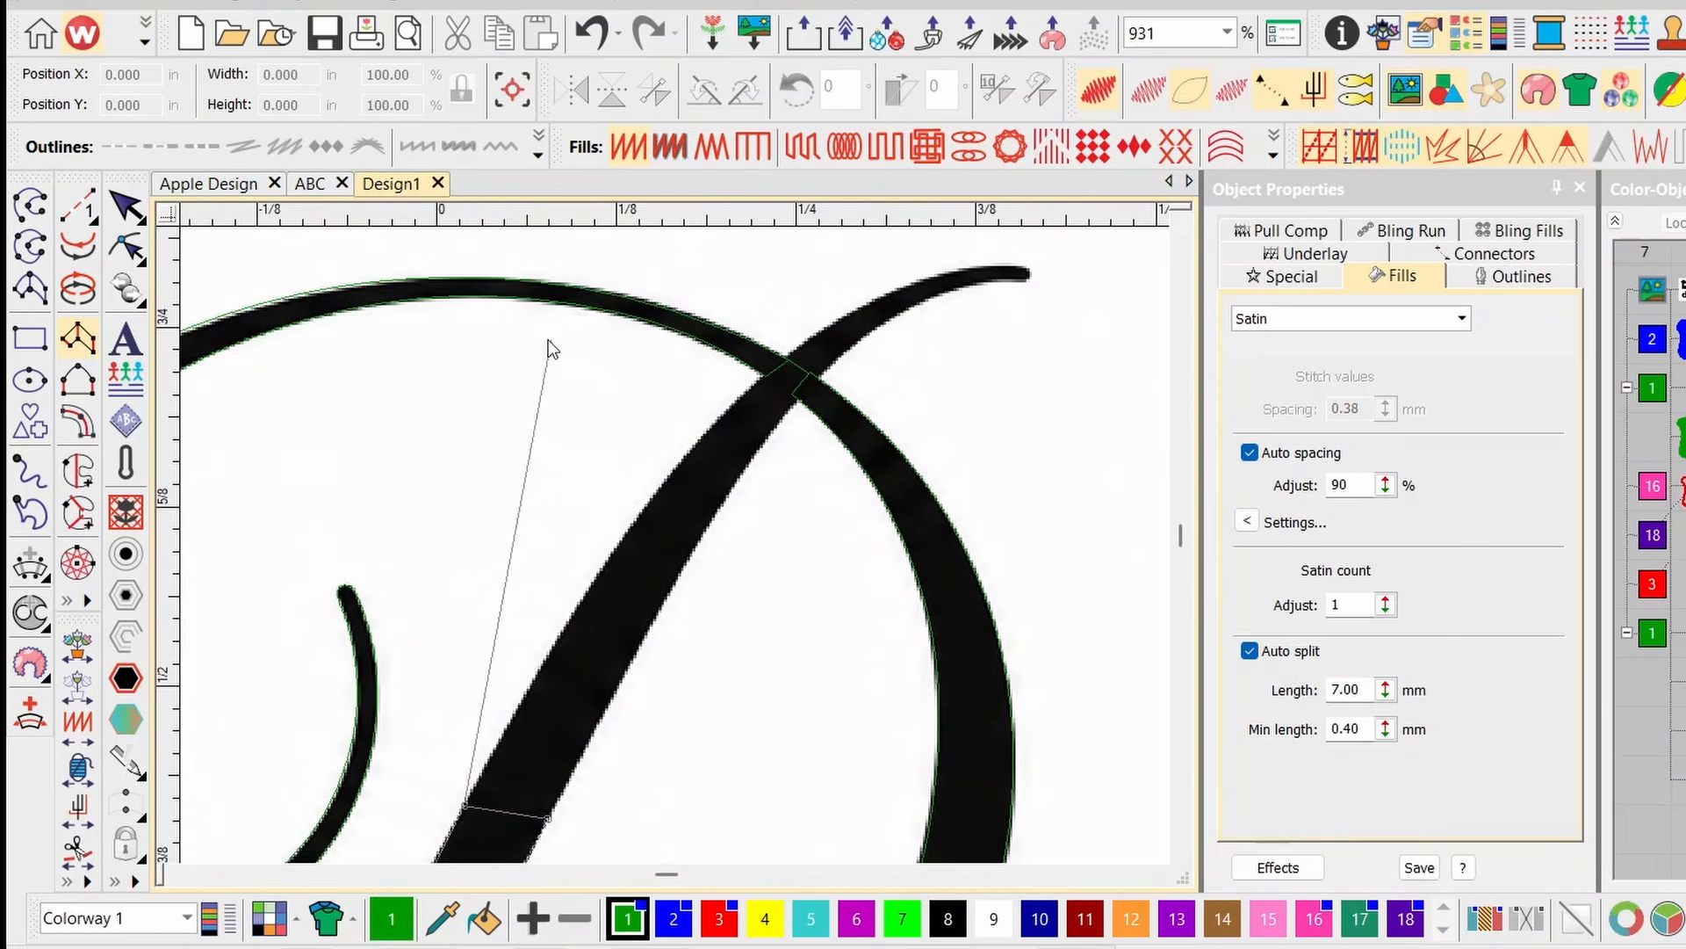
pyautogui.rightClick(656, 492)
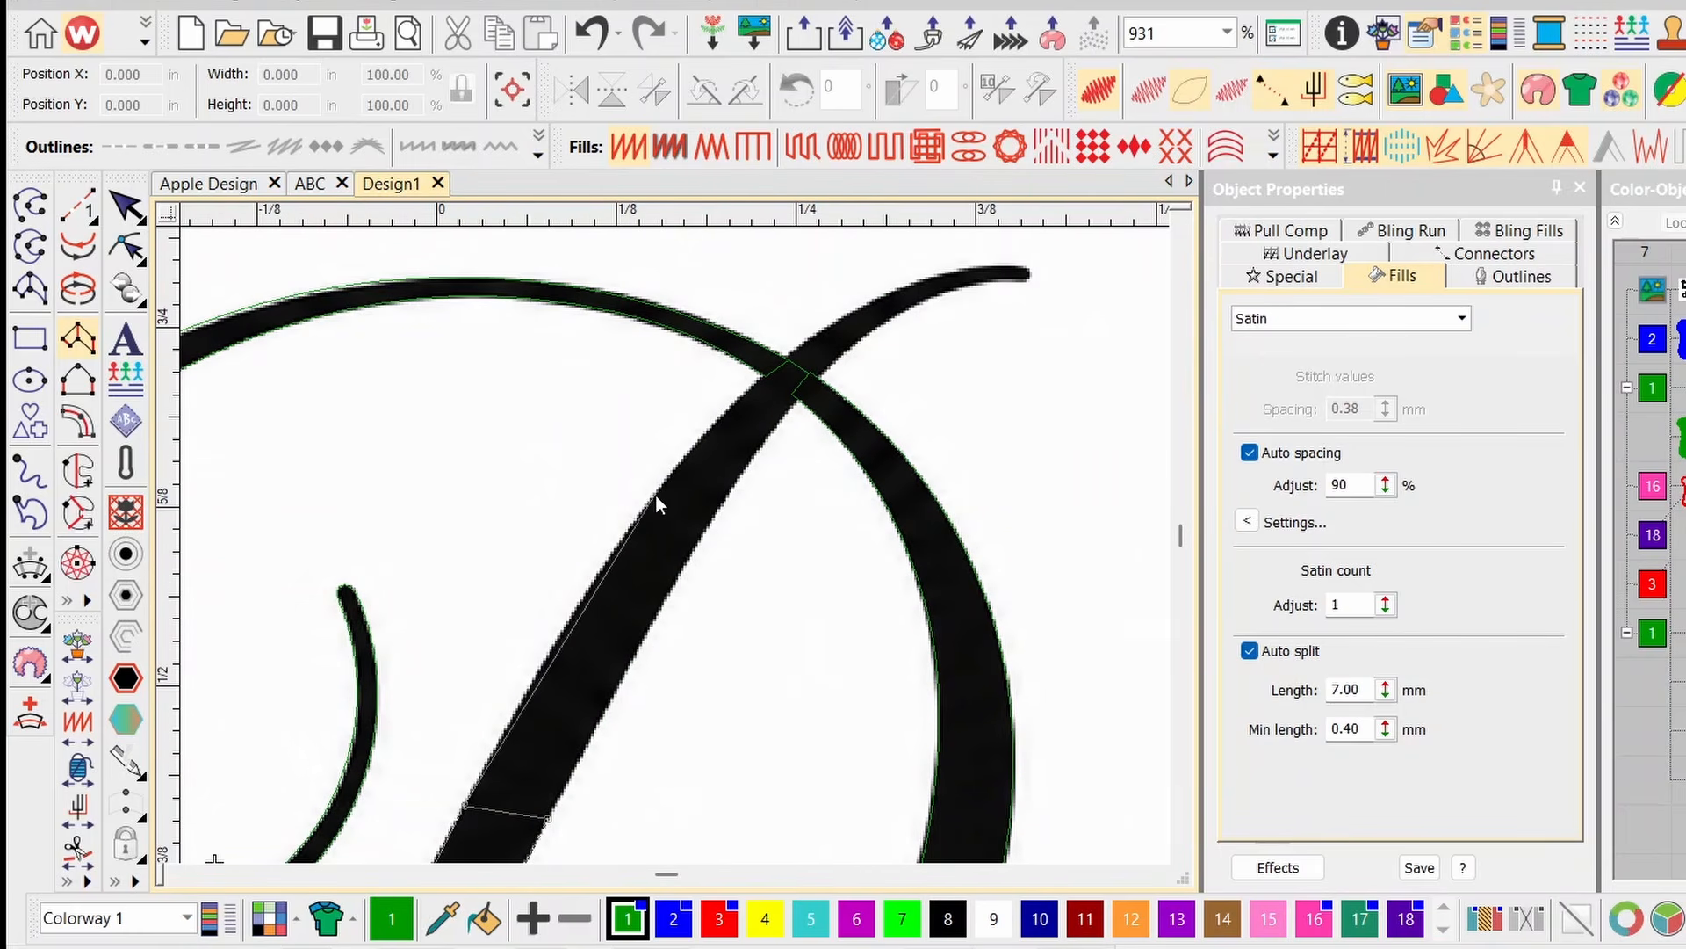
pyautogui.rightClick(707, 522)
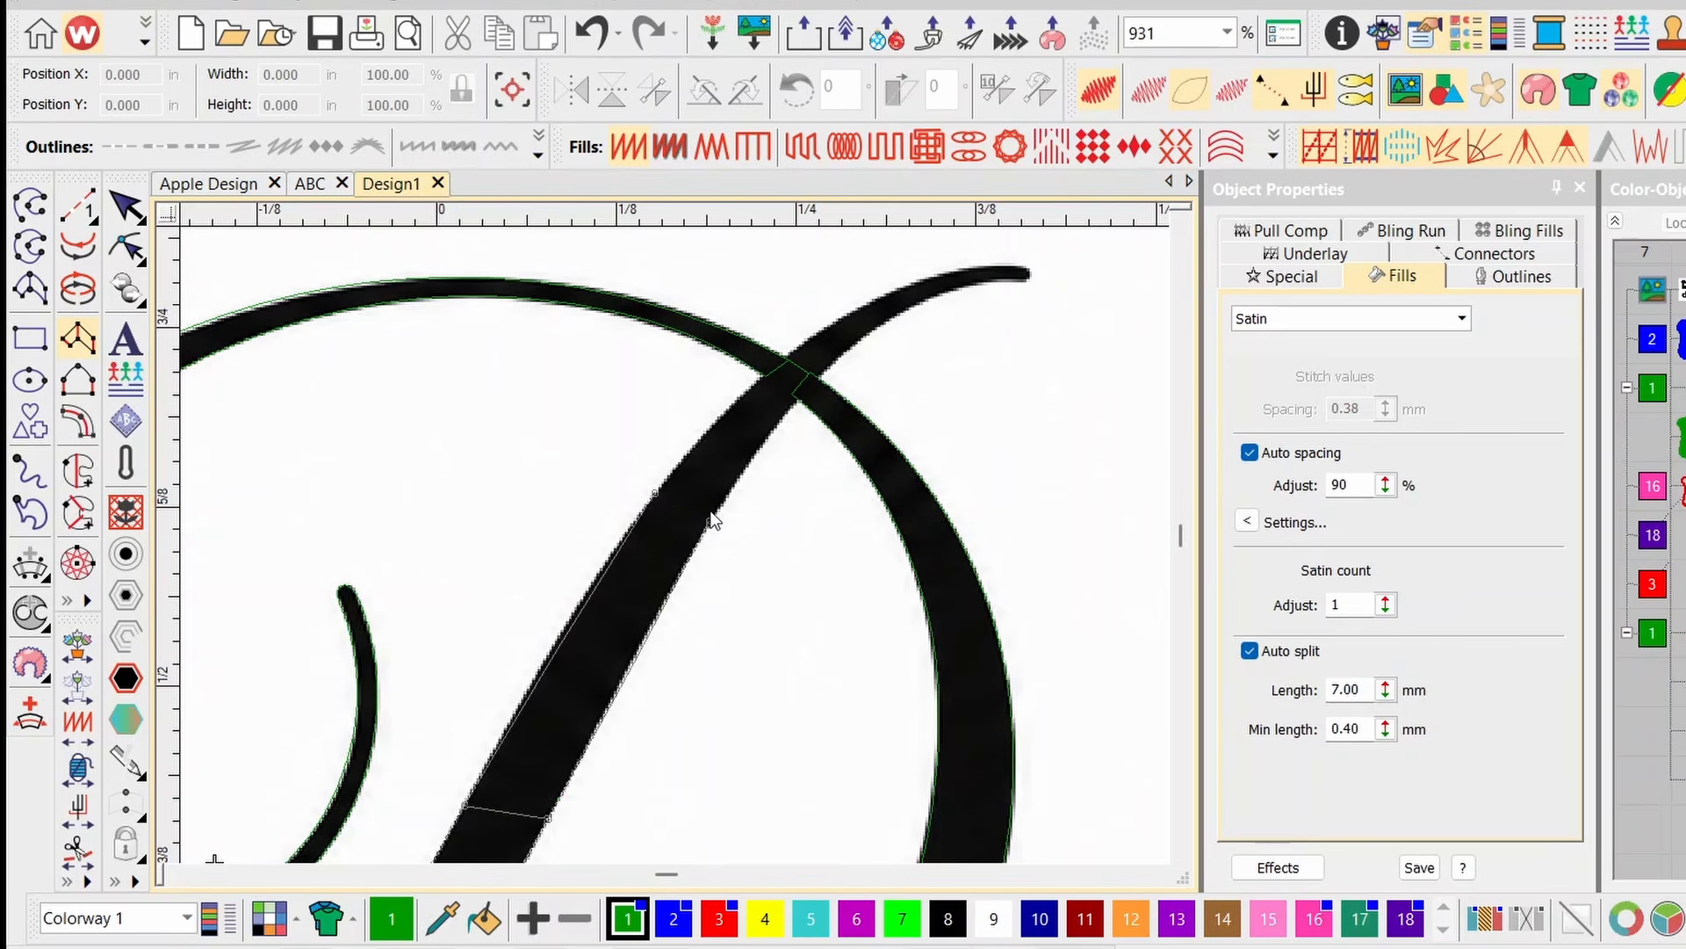
# Carry the stem column over the upper crossing with paired edge points to the tip of the top stroke and finish the column.
pyautogui.rightClick(793, 348)
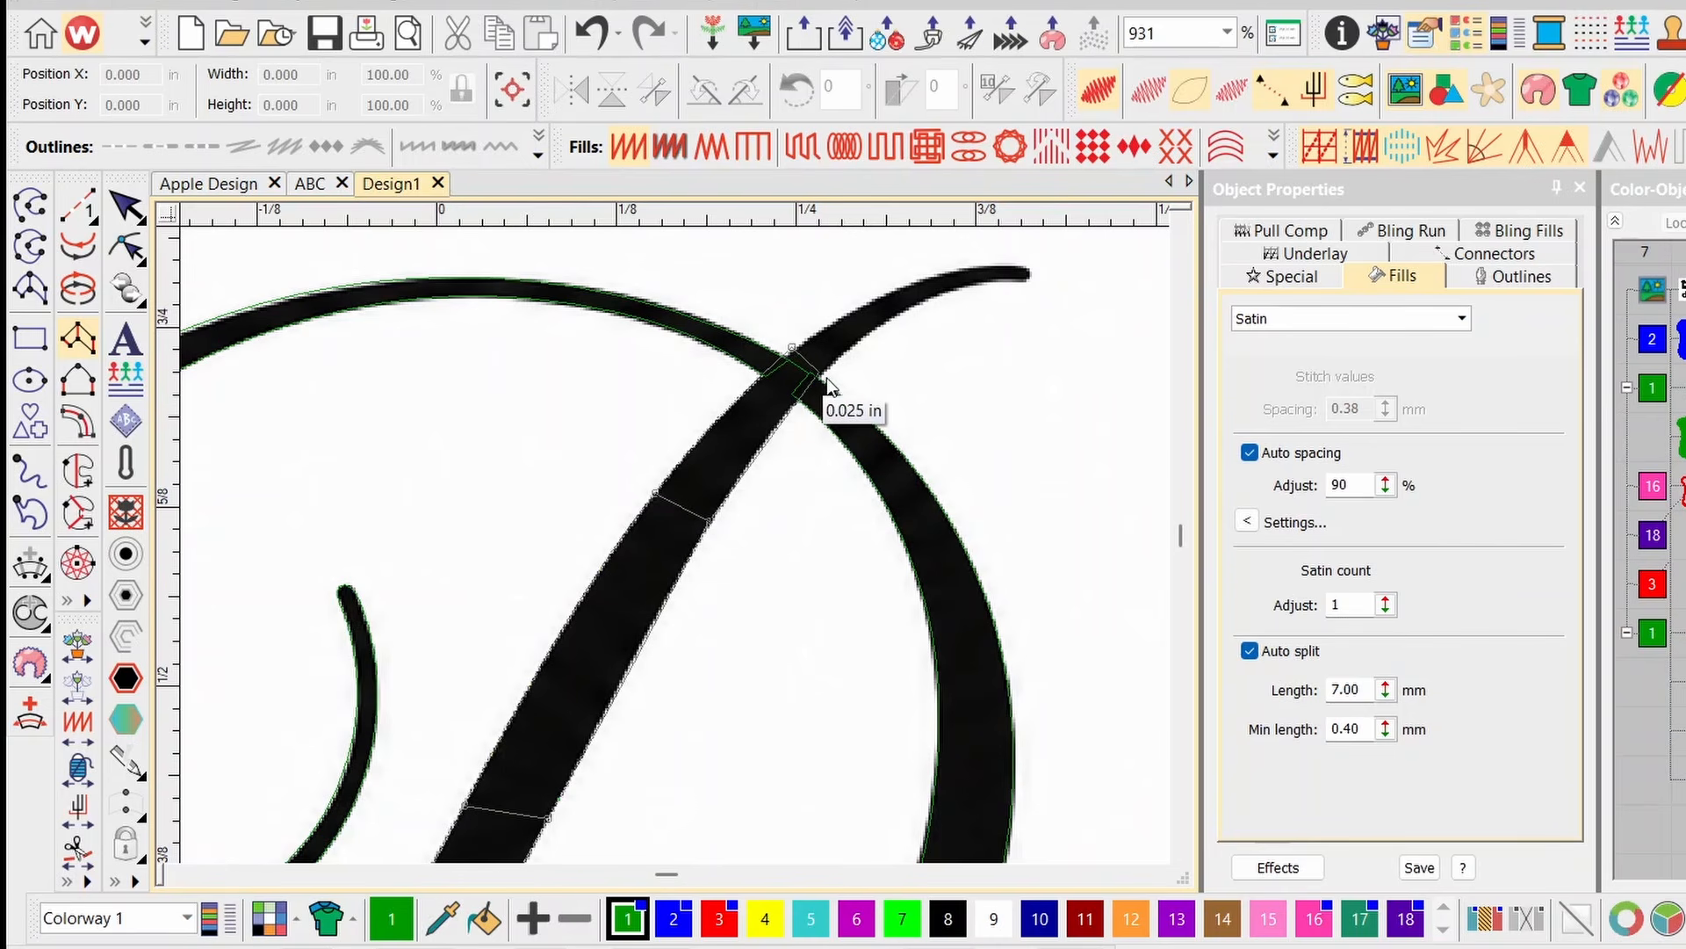
pyautogui.rightClick(825, 373)
pyautogui.rightClick(928, 278)
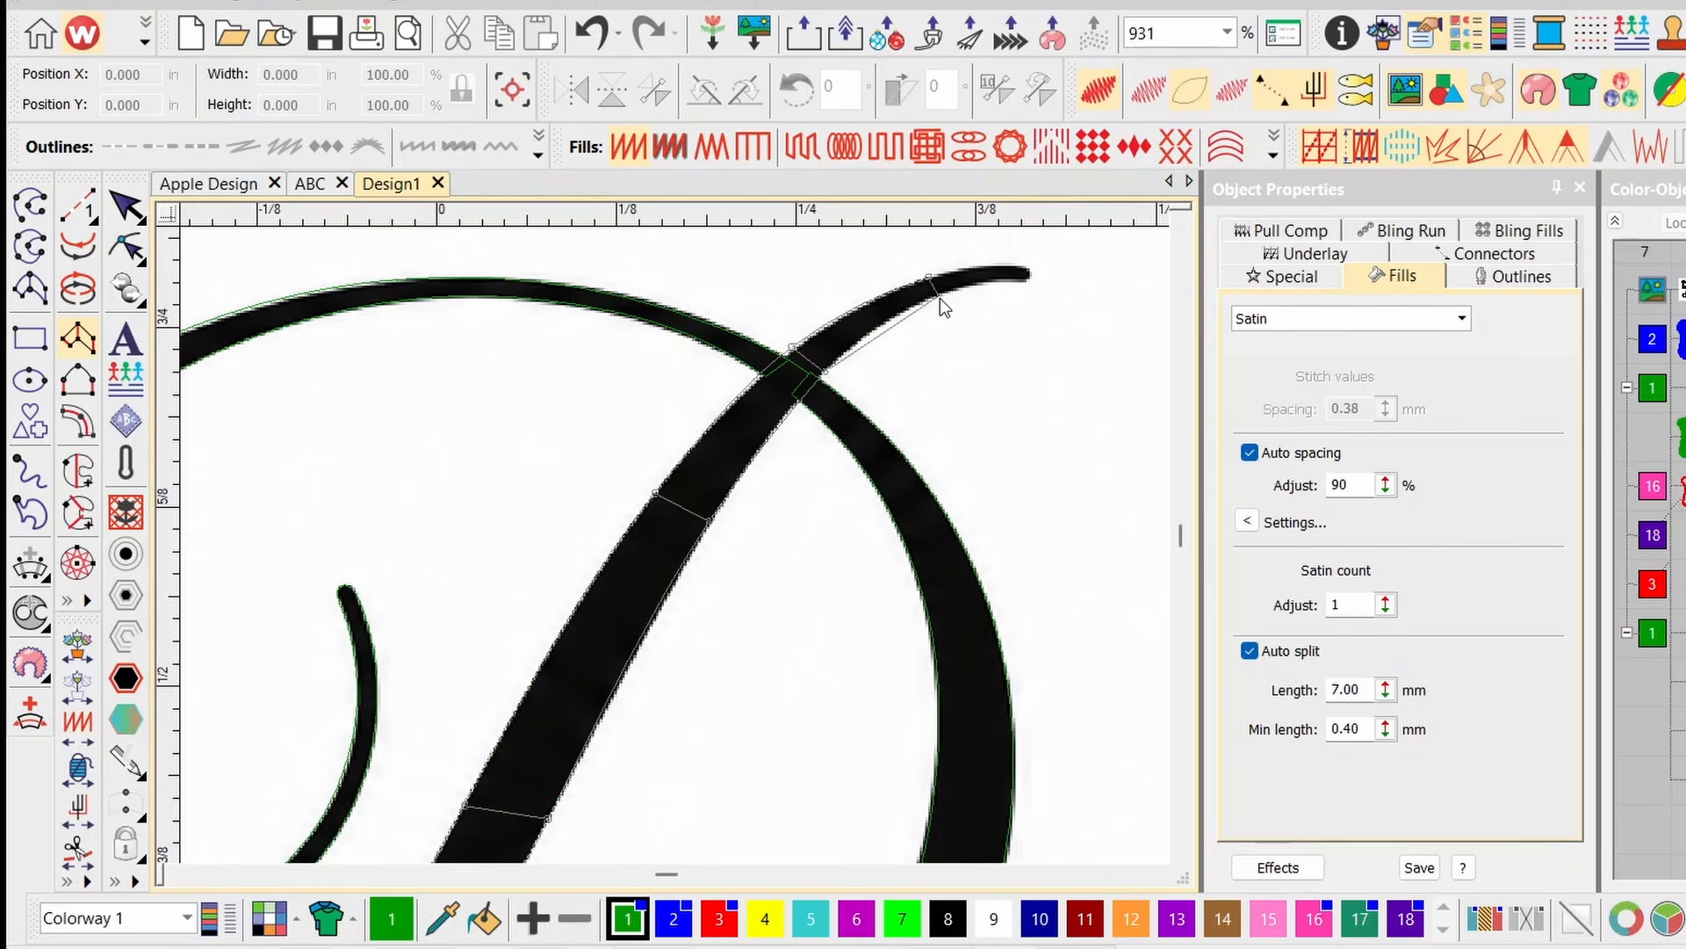
pyautogui.rightClick(934, 297)
pyautogui.rightClick(999, 267)
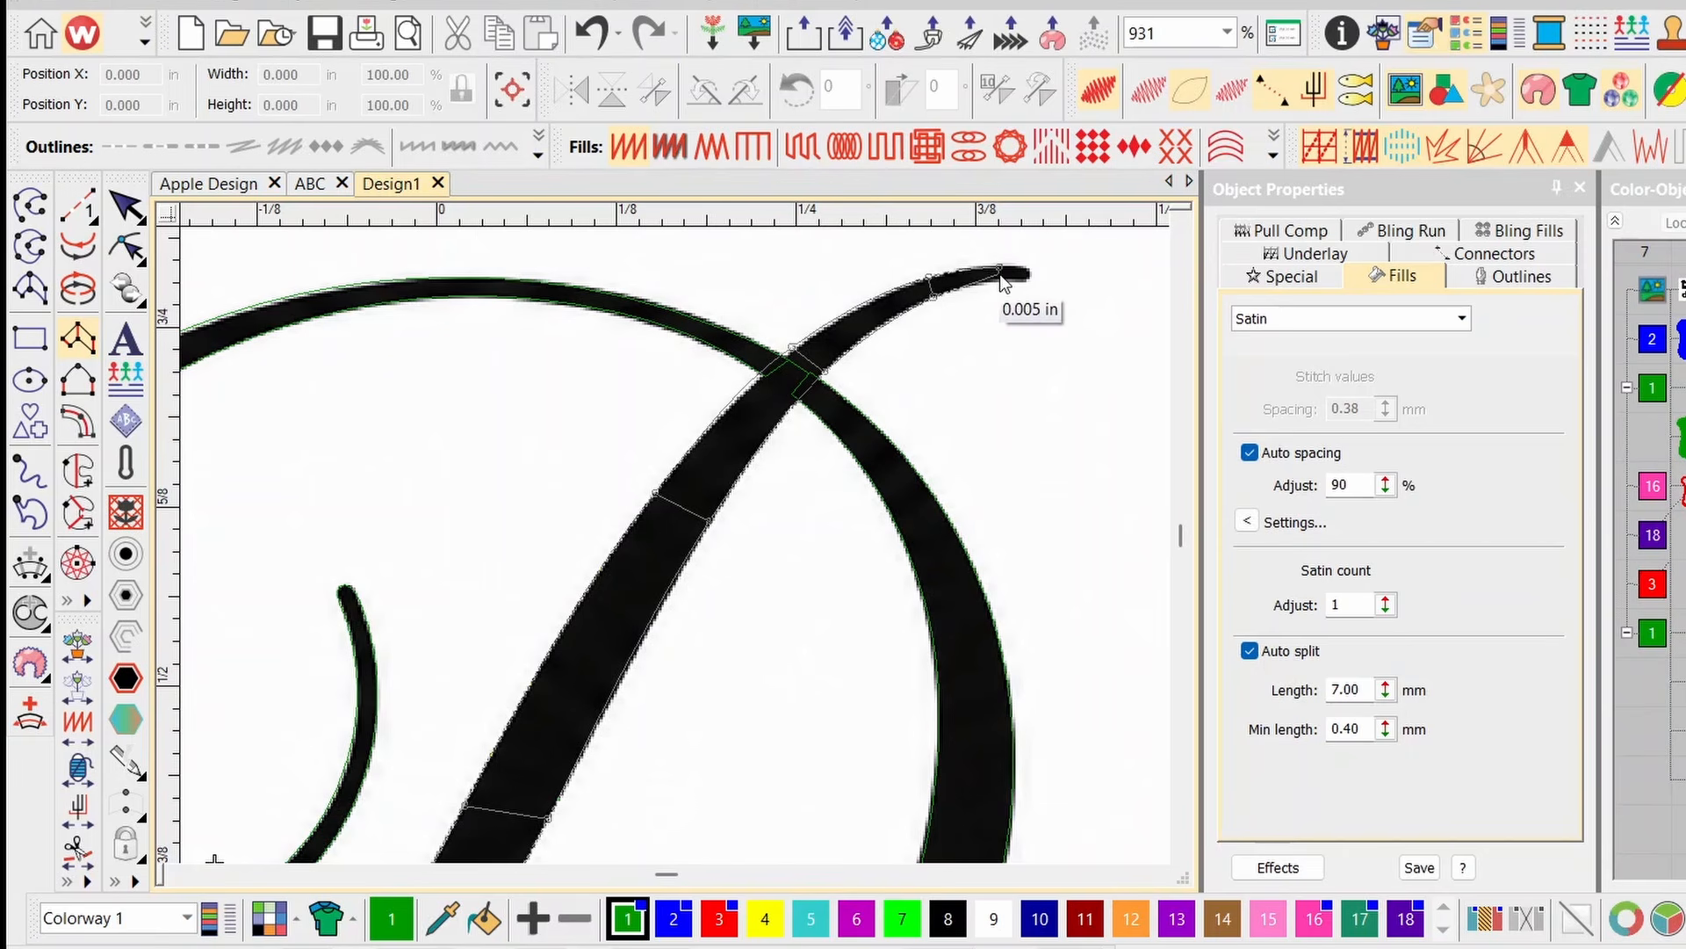
pyautogui.rightClick(996, 281)
pyautogui.rightClick(1029, 270)
pyautogui.rightClick(1030, 279)
pyautogui.rightClick(1030, 272)
pyautogui.rightClick(1029, 277)
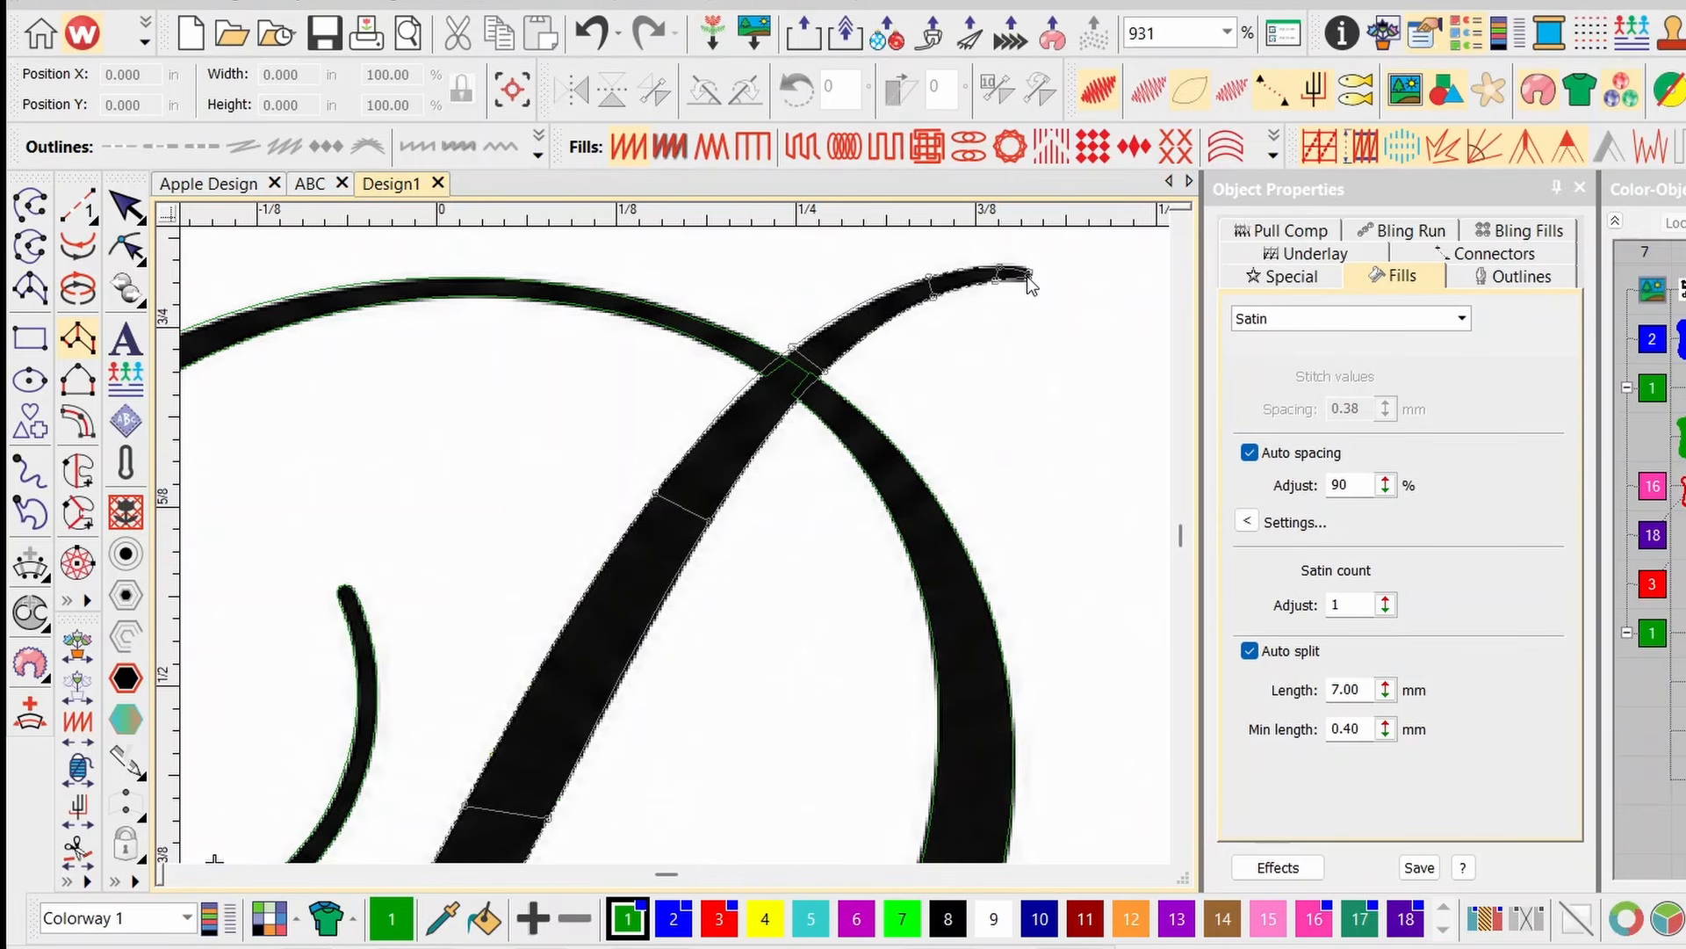
pyautogui.press('Return')
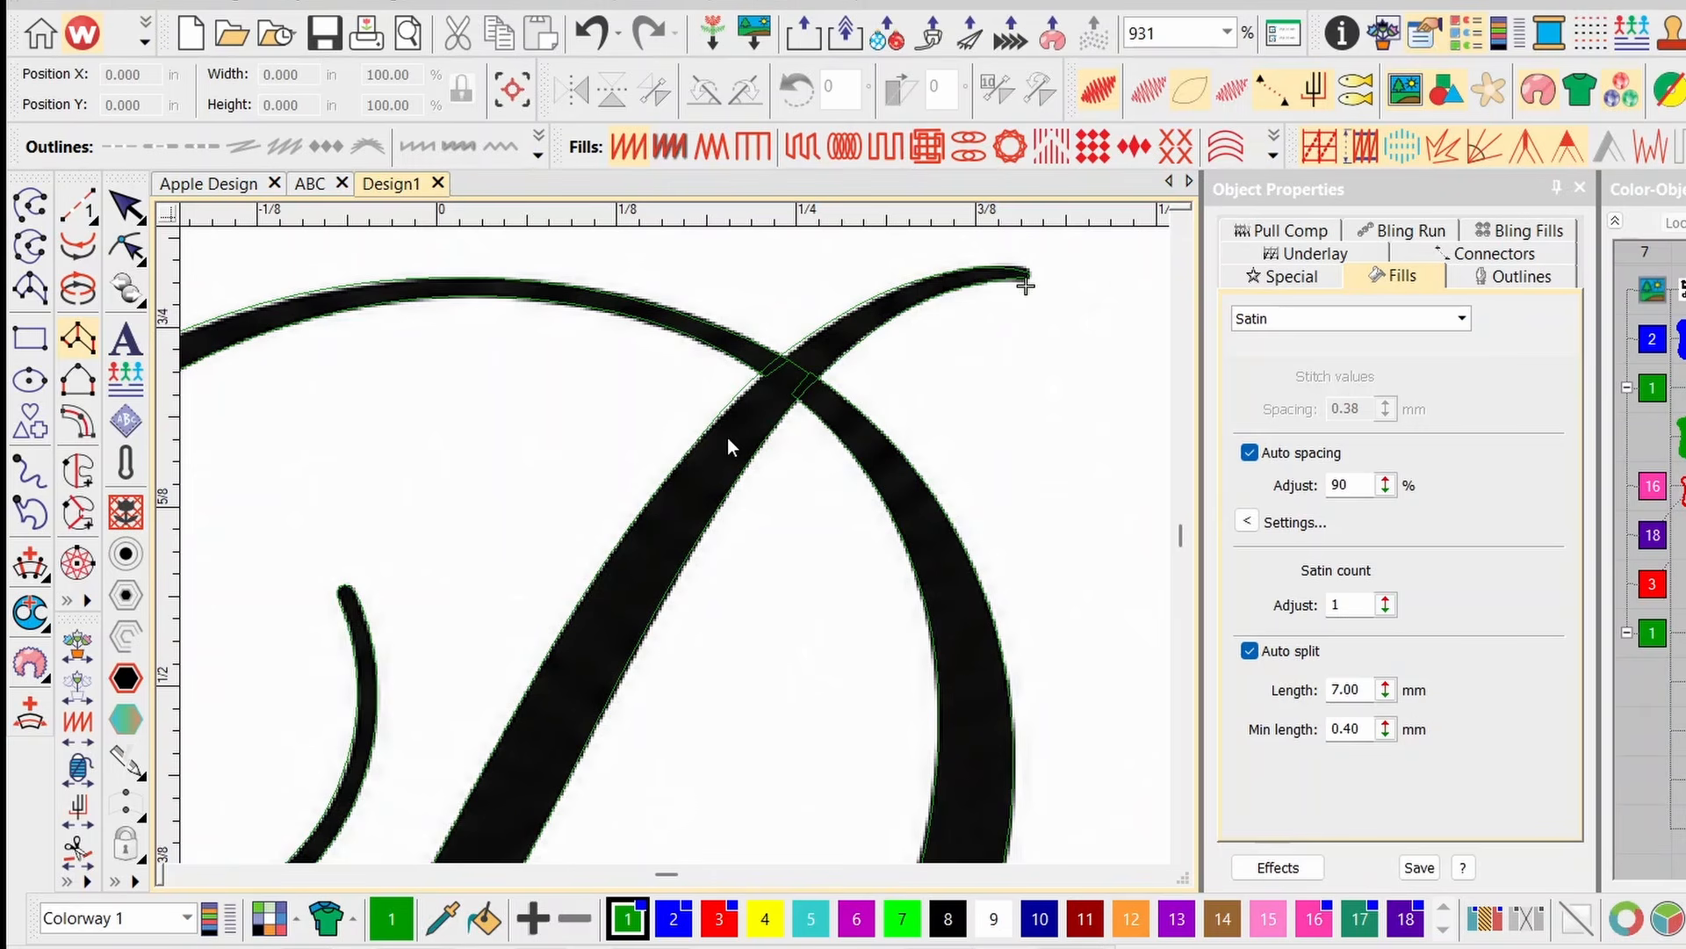
# Show the design as stitches instead of outlines and place a copy of the whole script D about 1.05 in right of the original.
pyautogui.click(129, 213)
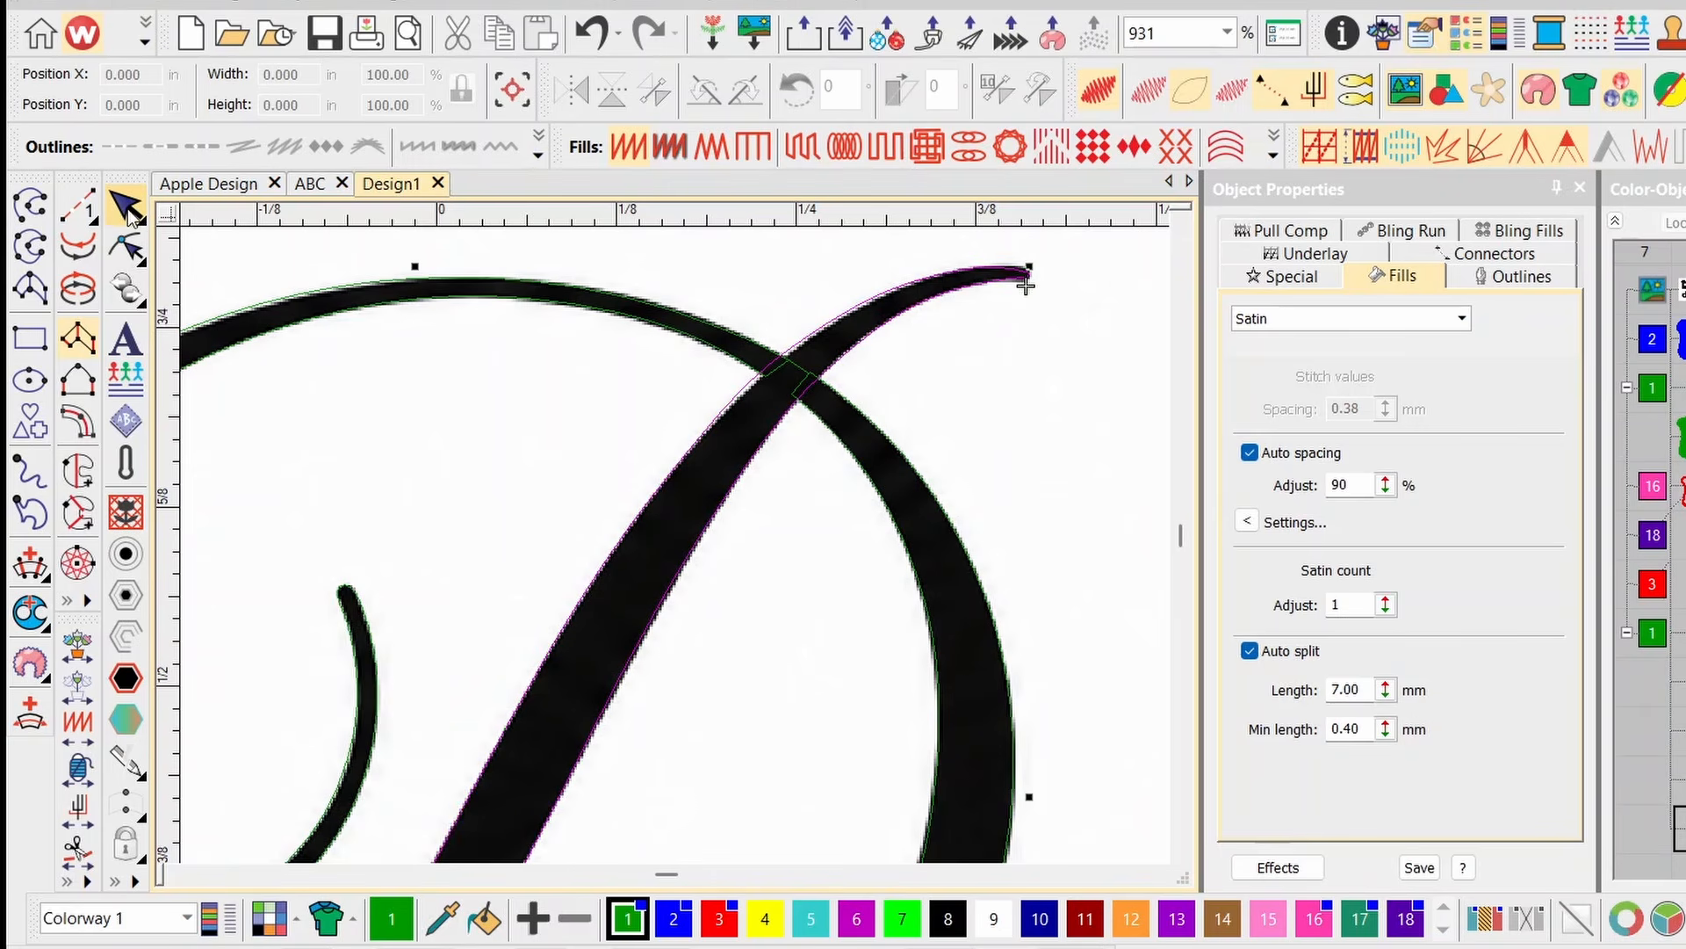
pyautogui.scroll(-2, 477, 443)
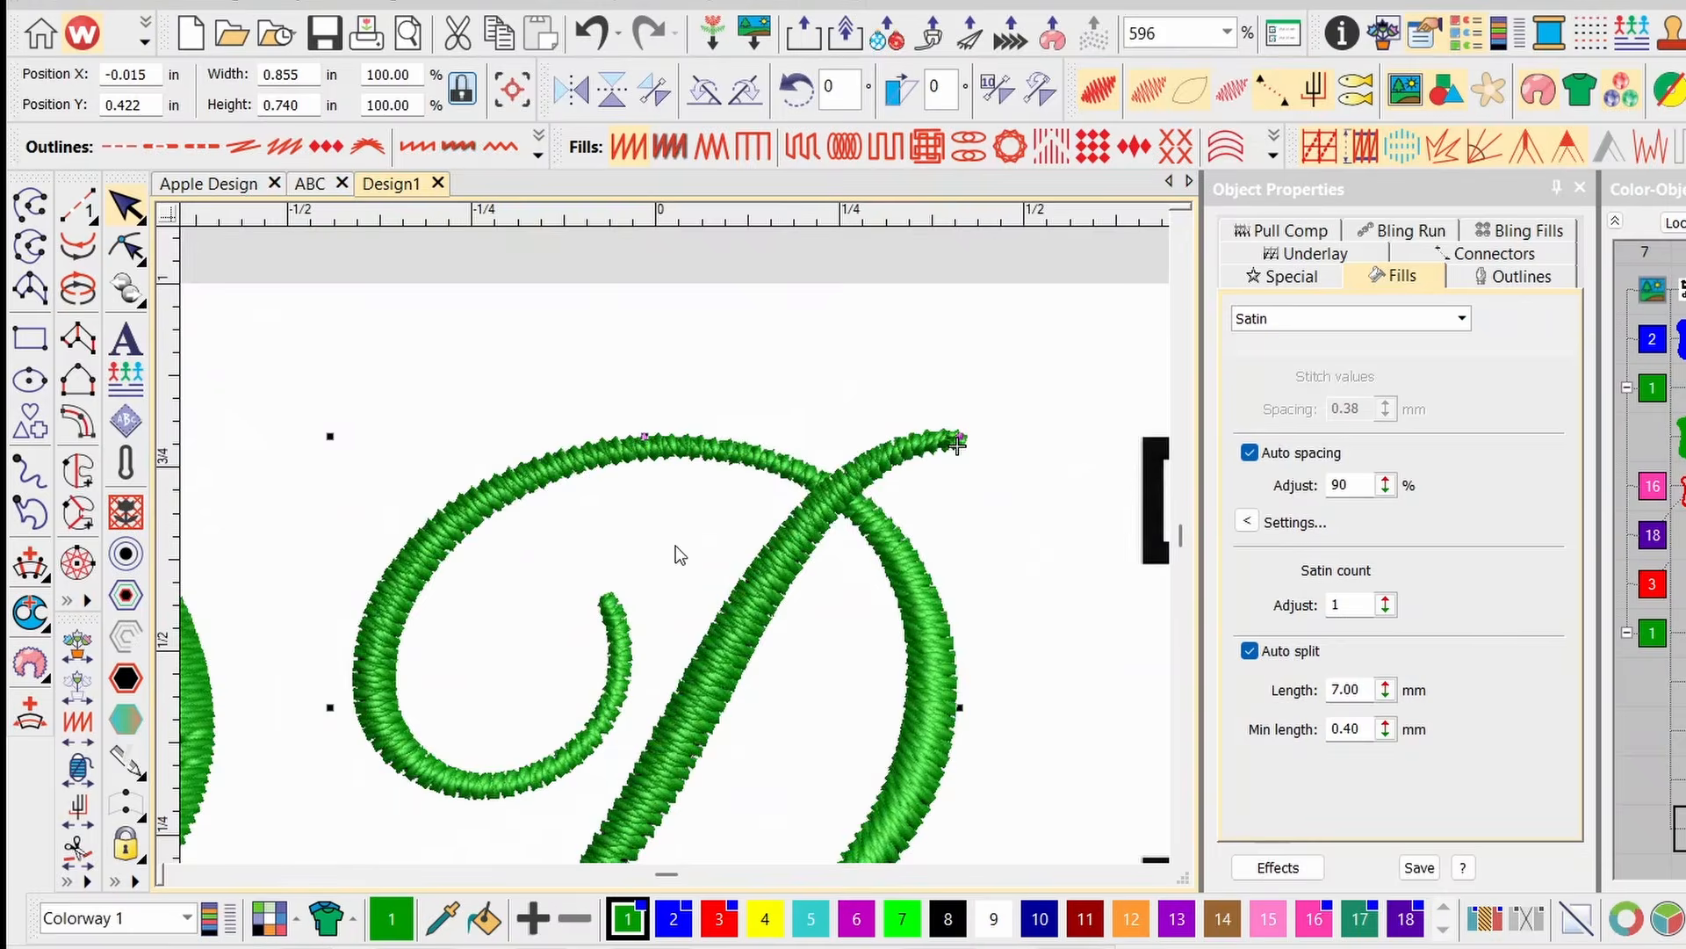
pyautogui.scroll(-2, 672, 558)
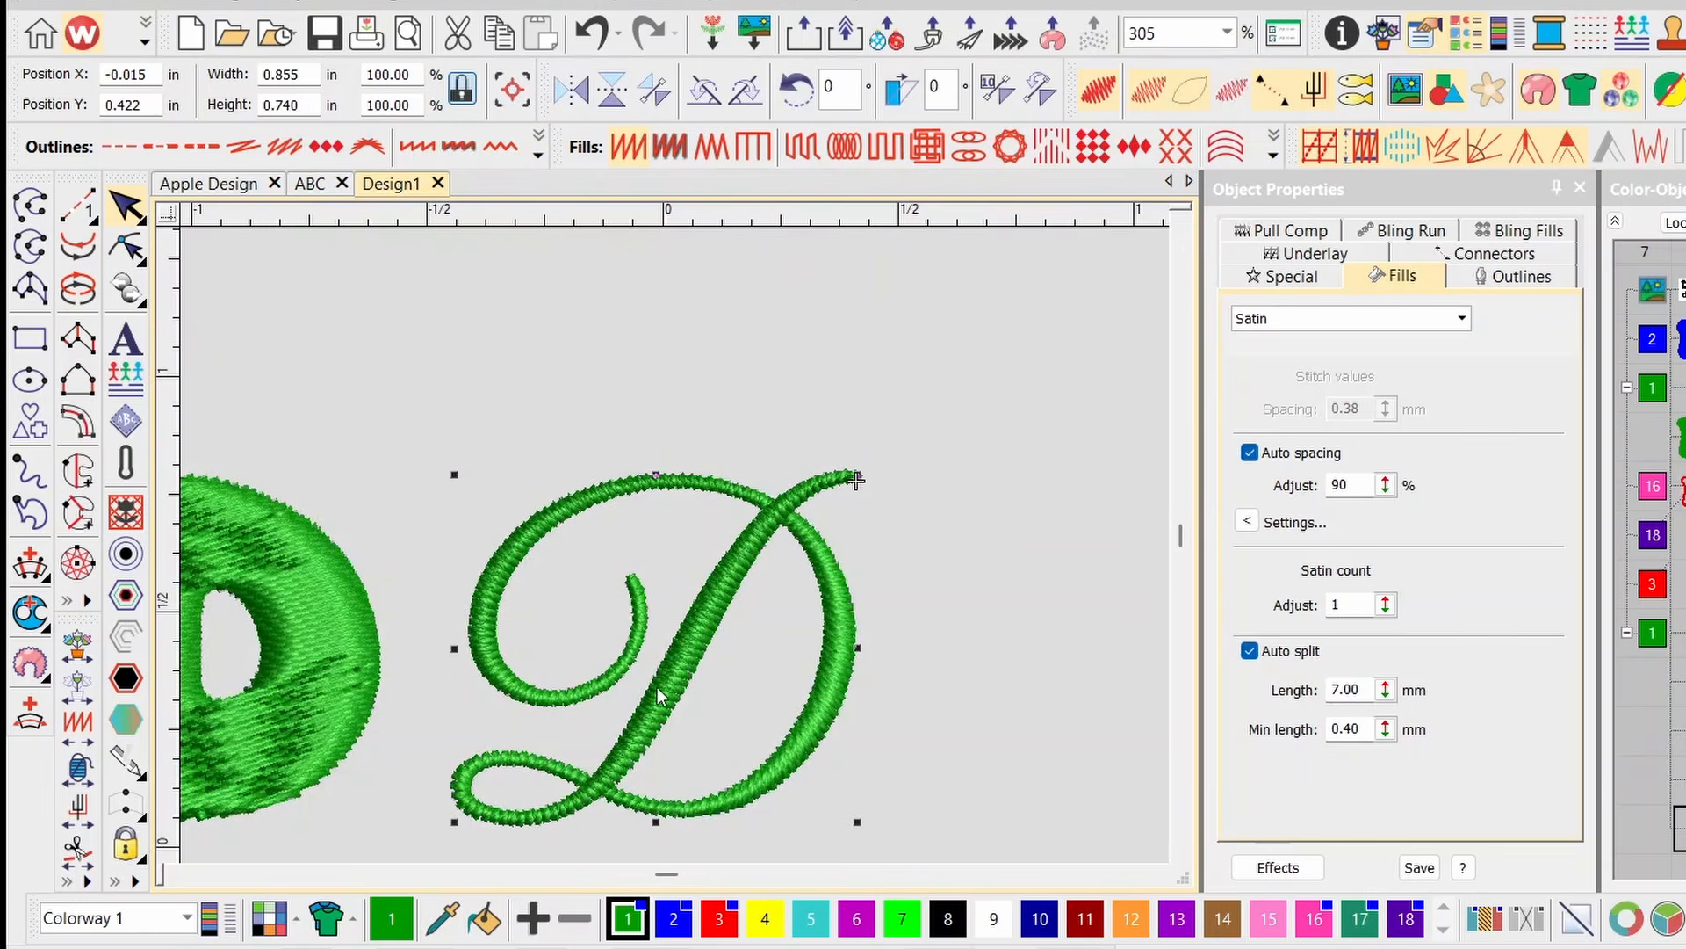
pyautogui.scroll(-1, 683, 554)
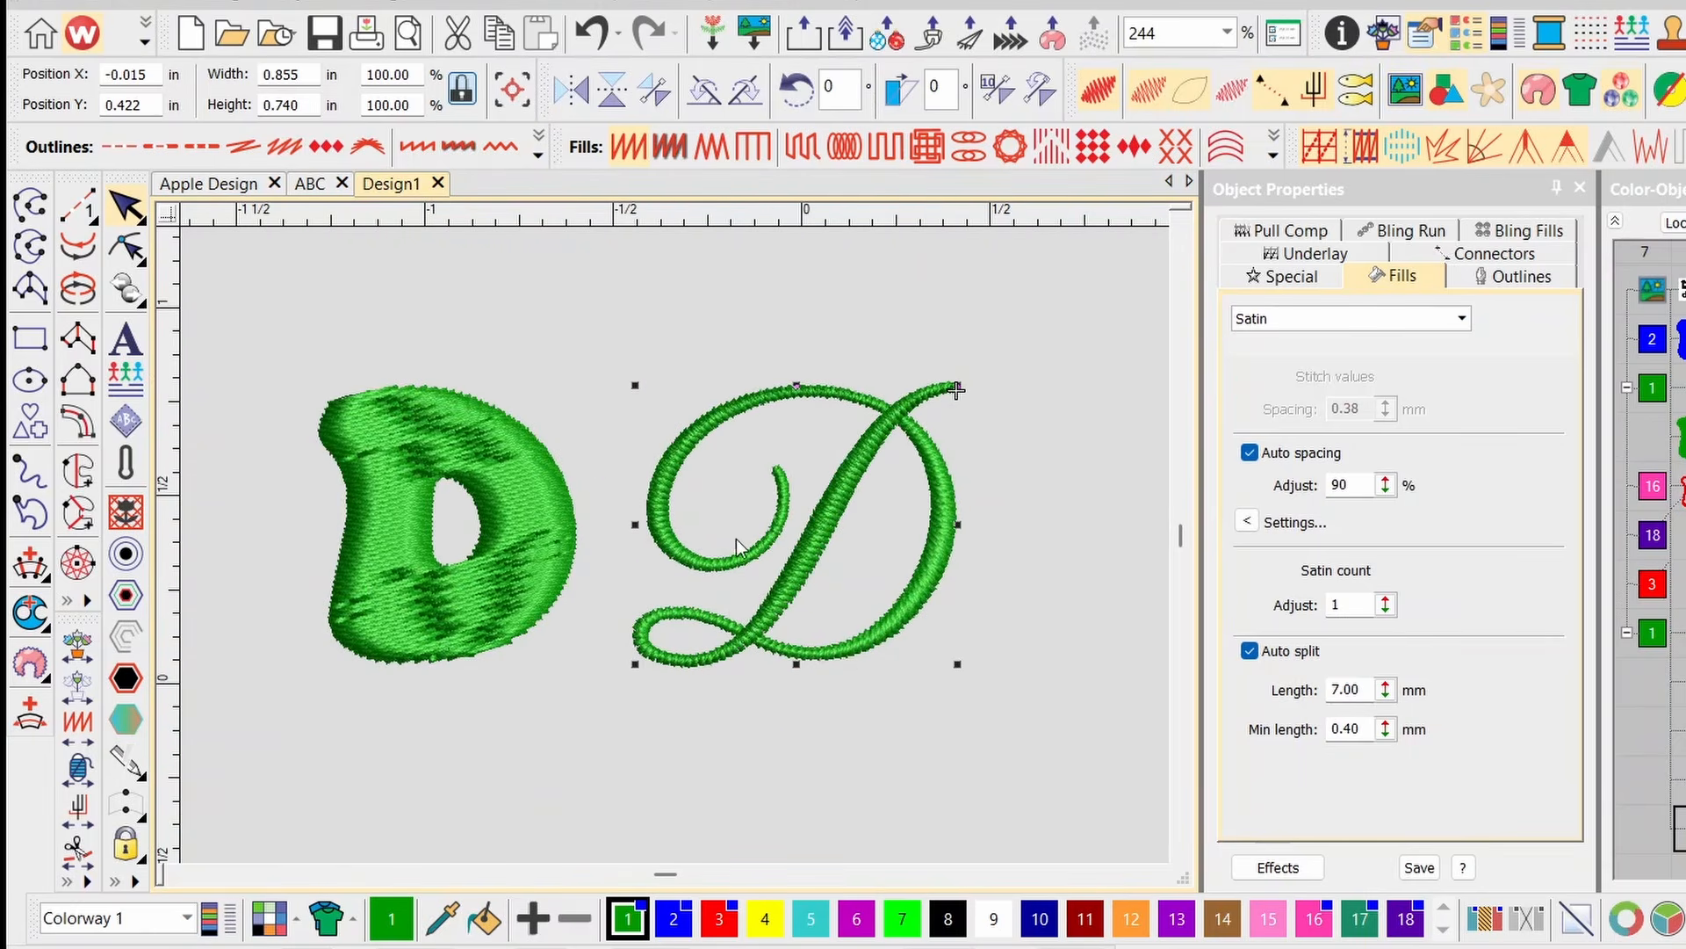
pyautogui.click(1054, 511)
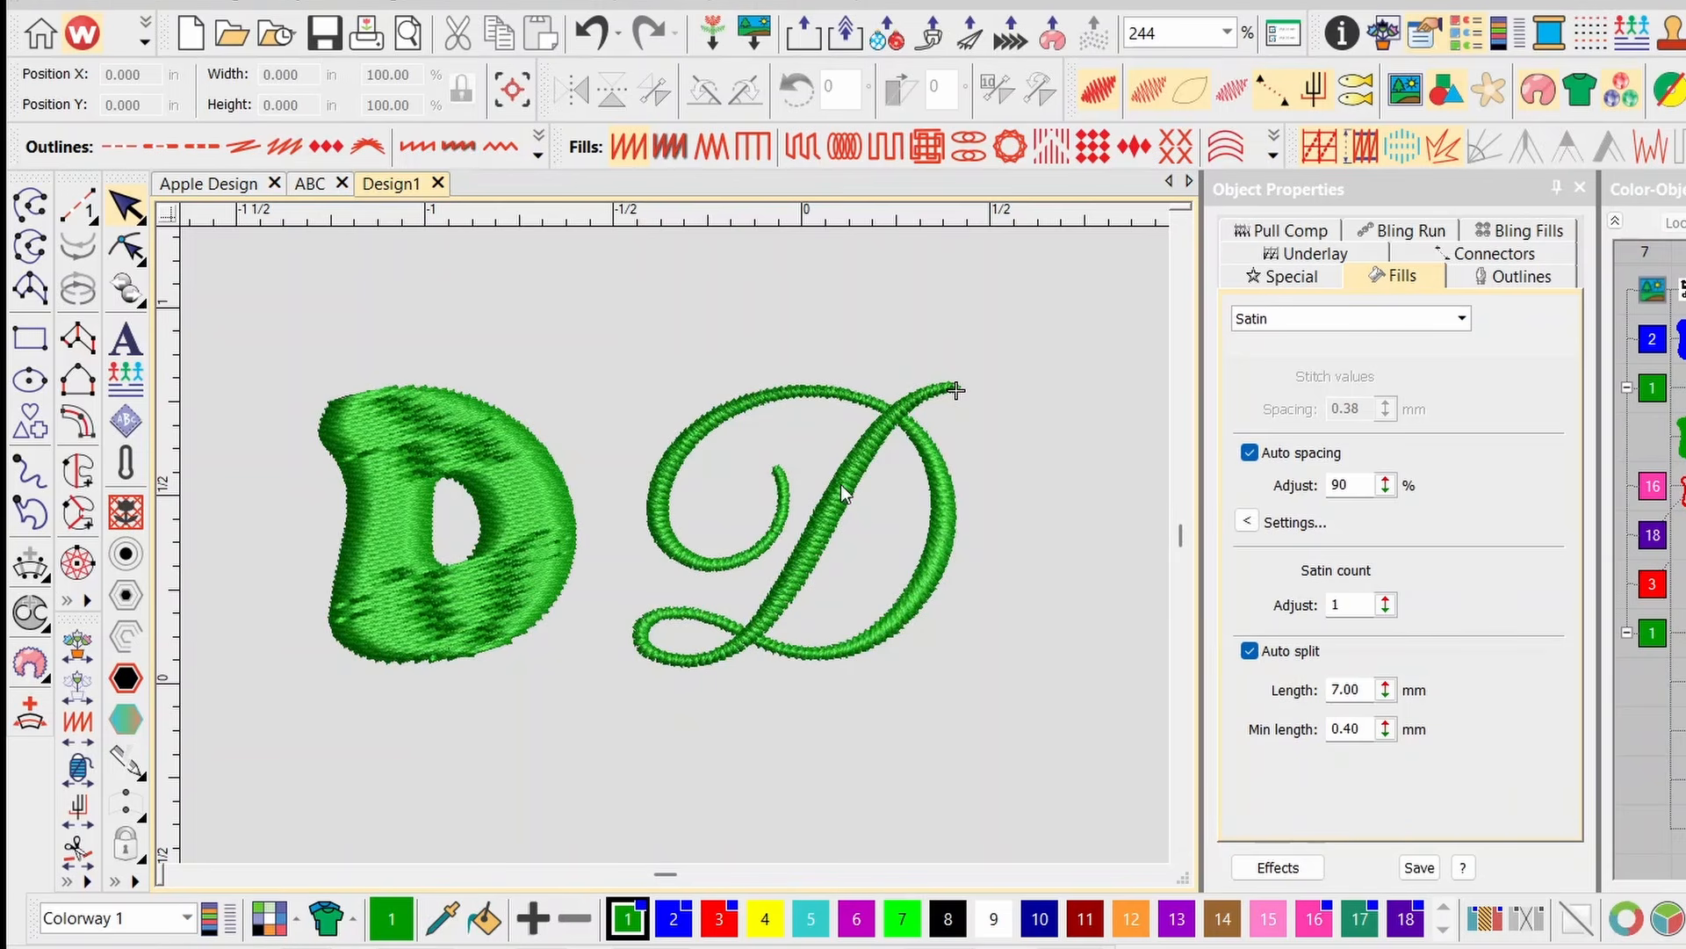
pyautogui.scroll(-2, 673, 548)
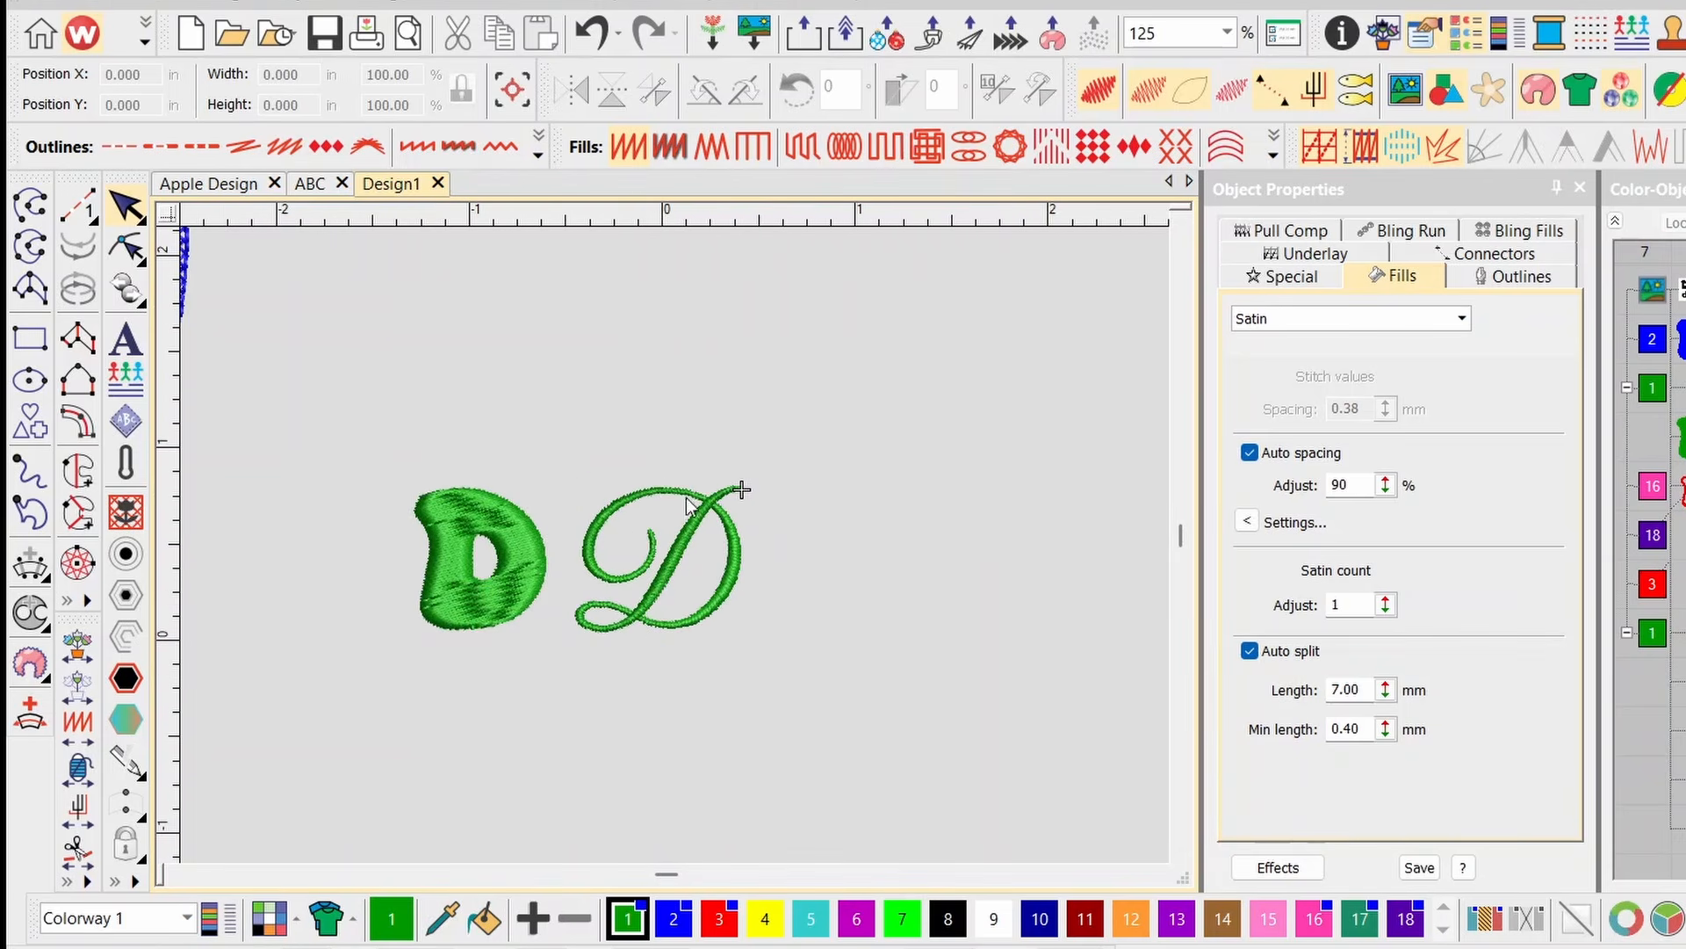
pyautogui.moveTo(553, 408); pyautogui.dragTo(782, 681)
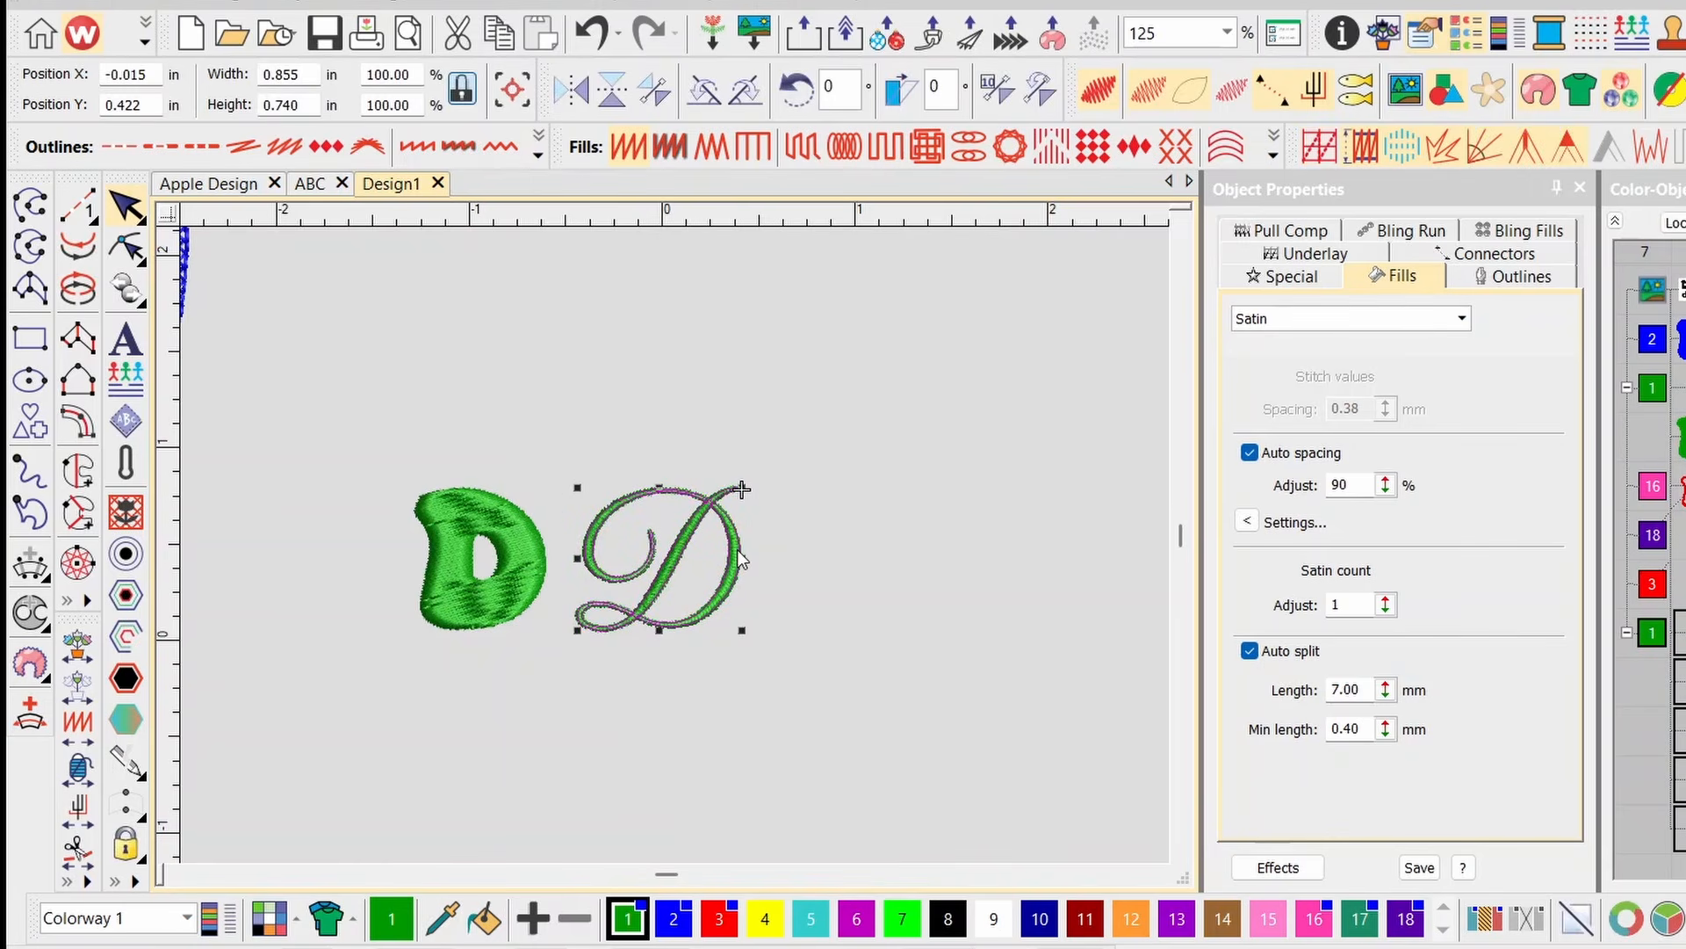
pyautogui.moveTo(742, 560); pyautogui.dragTo(945, 563)
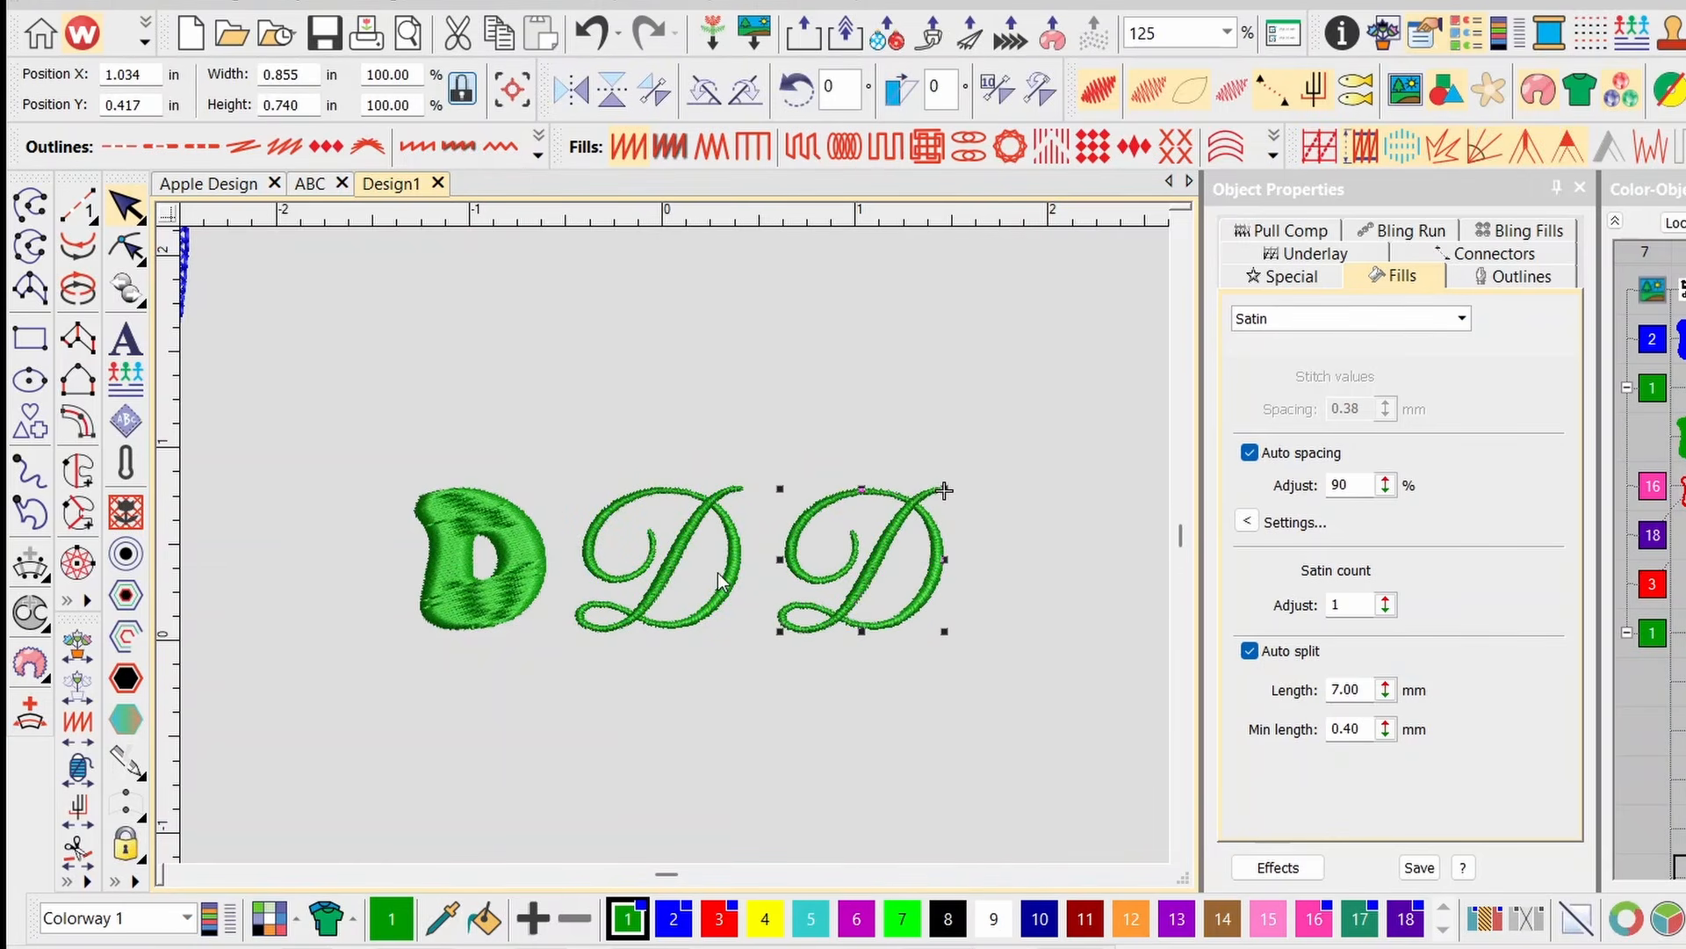
# Recolor all objects of the original script D in the middle to thread color 5, turquoise.
pyautogui.click(550, 483)
pyautogui.moveTo(783, 666); pyautogui.dragTo(784, 668)
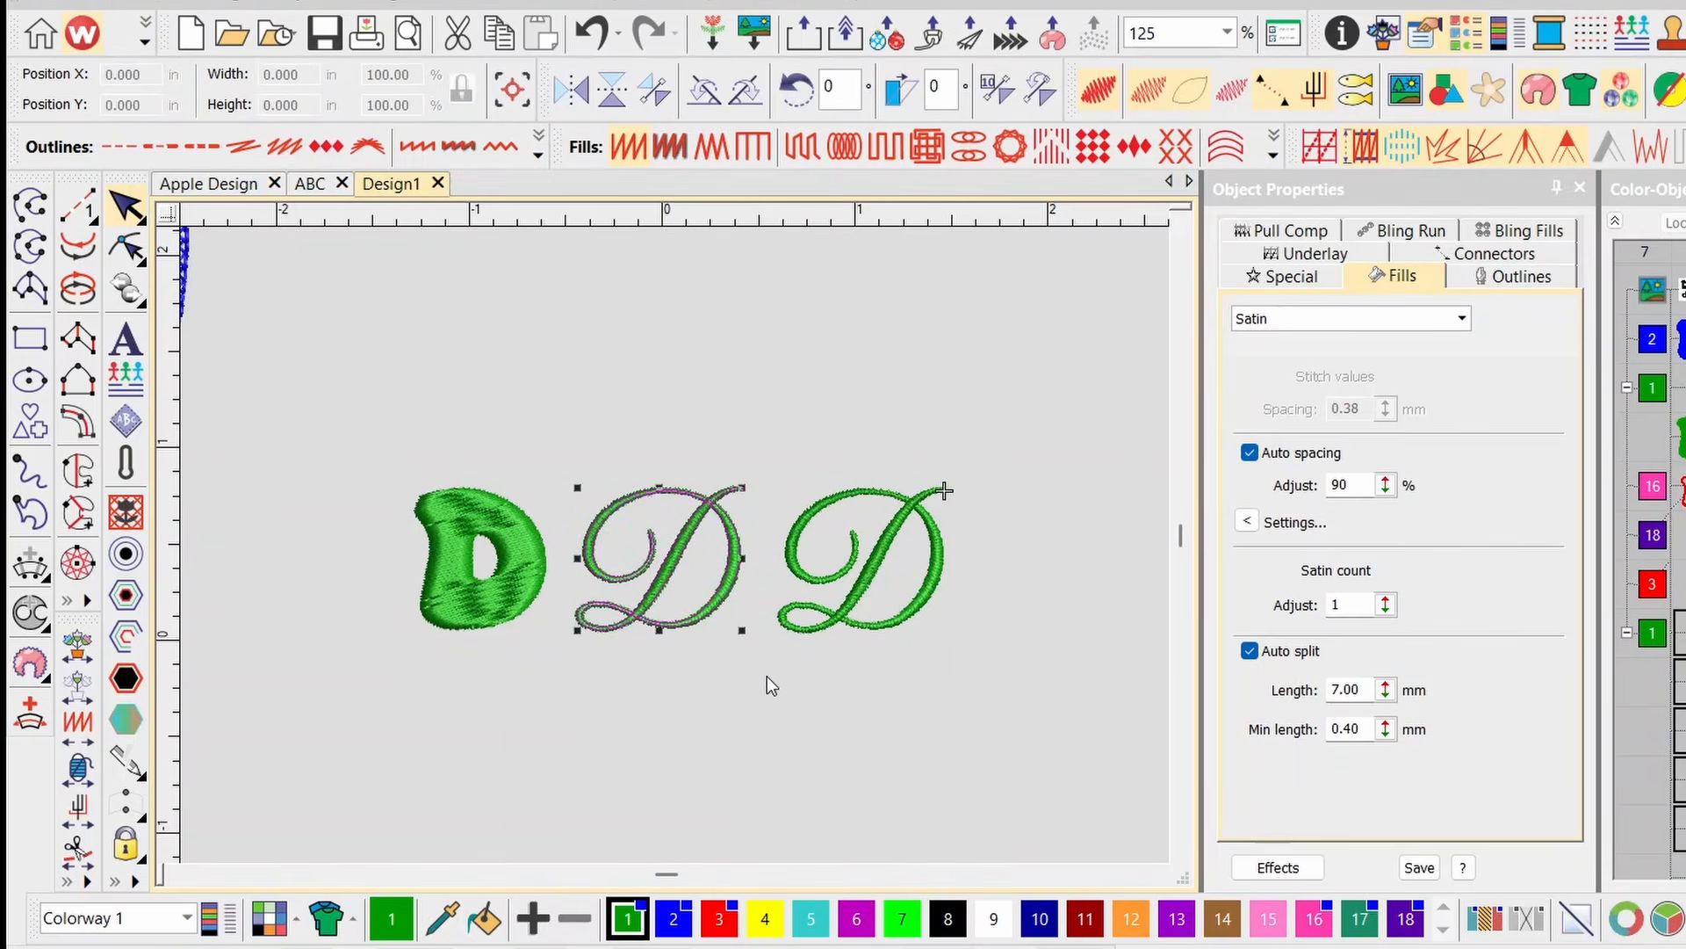
pyautogui.click(802, 914)
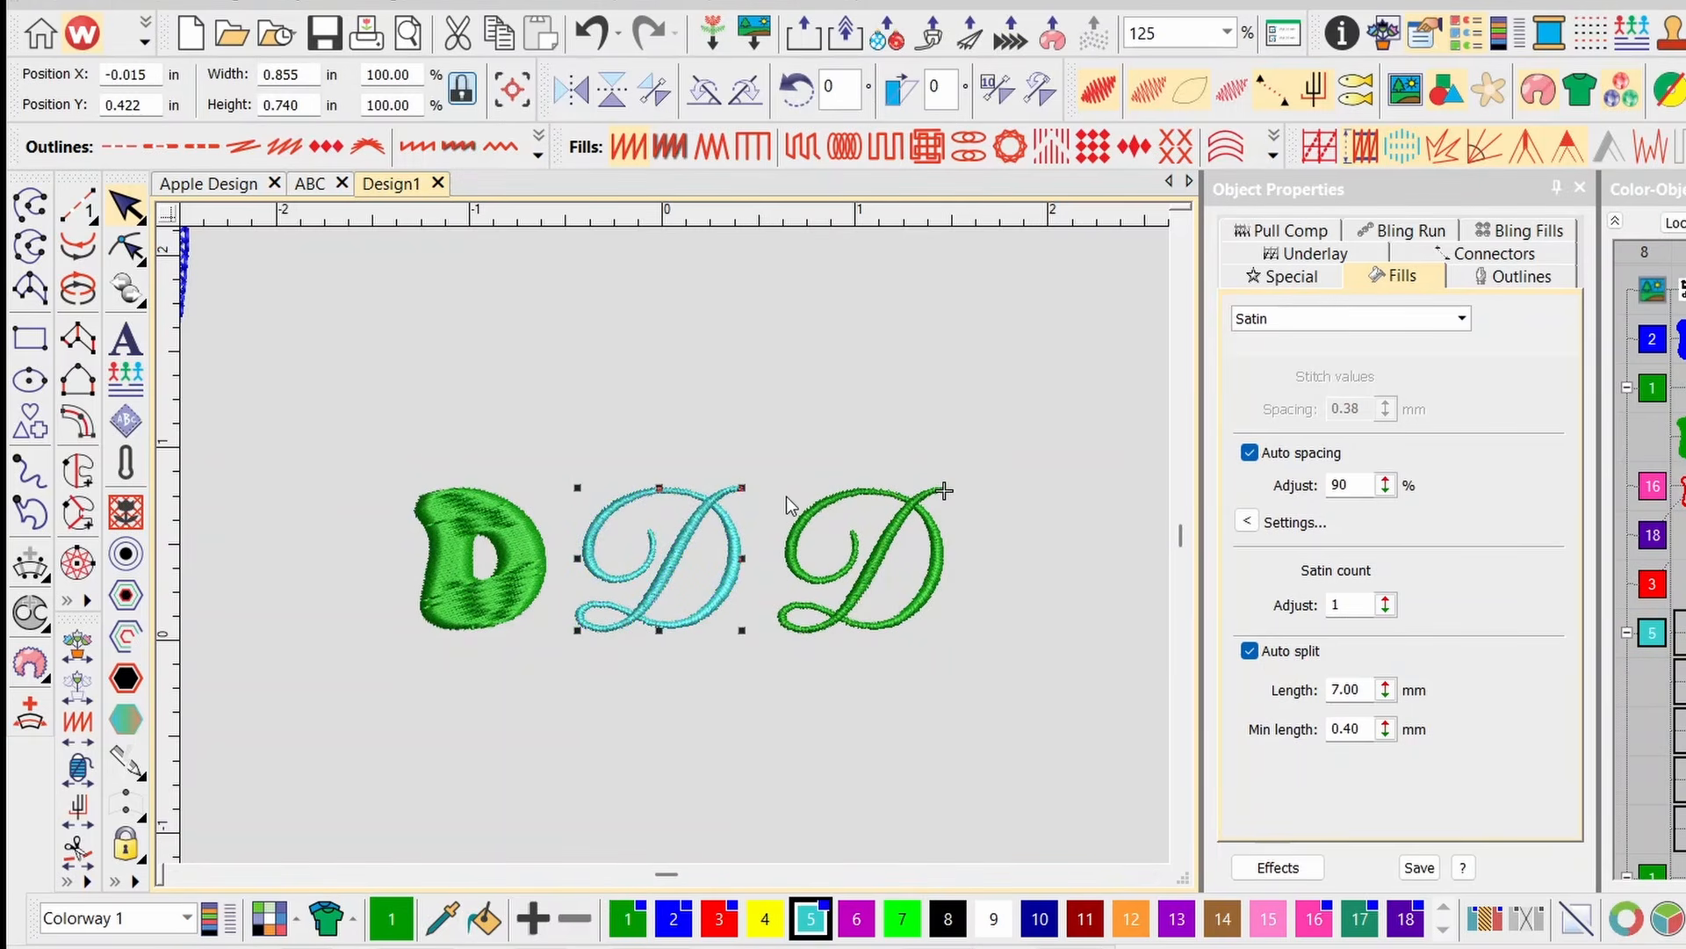
# Recolor the copied script D to thread color 11, dark red, and enlarge it proportionally to about 2.55 in wide.
pyautogui.moveTo(738, 428); pyautogui.dragTo(995, 709)
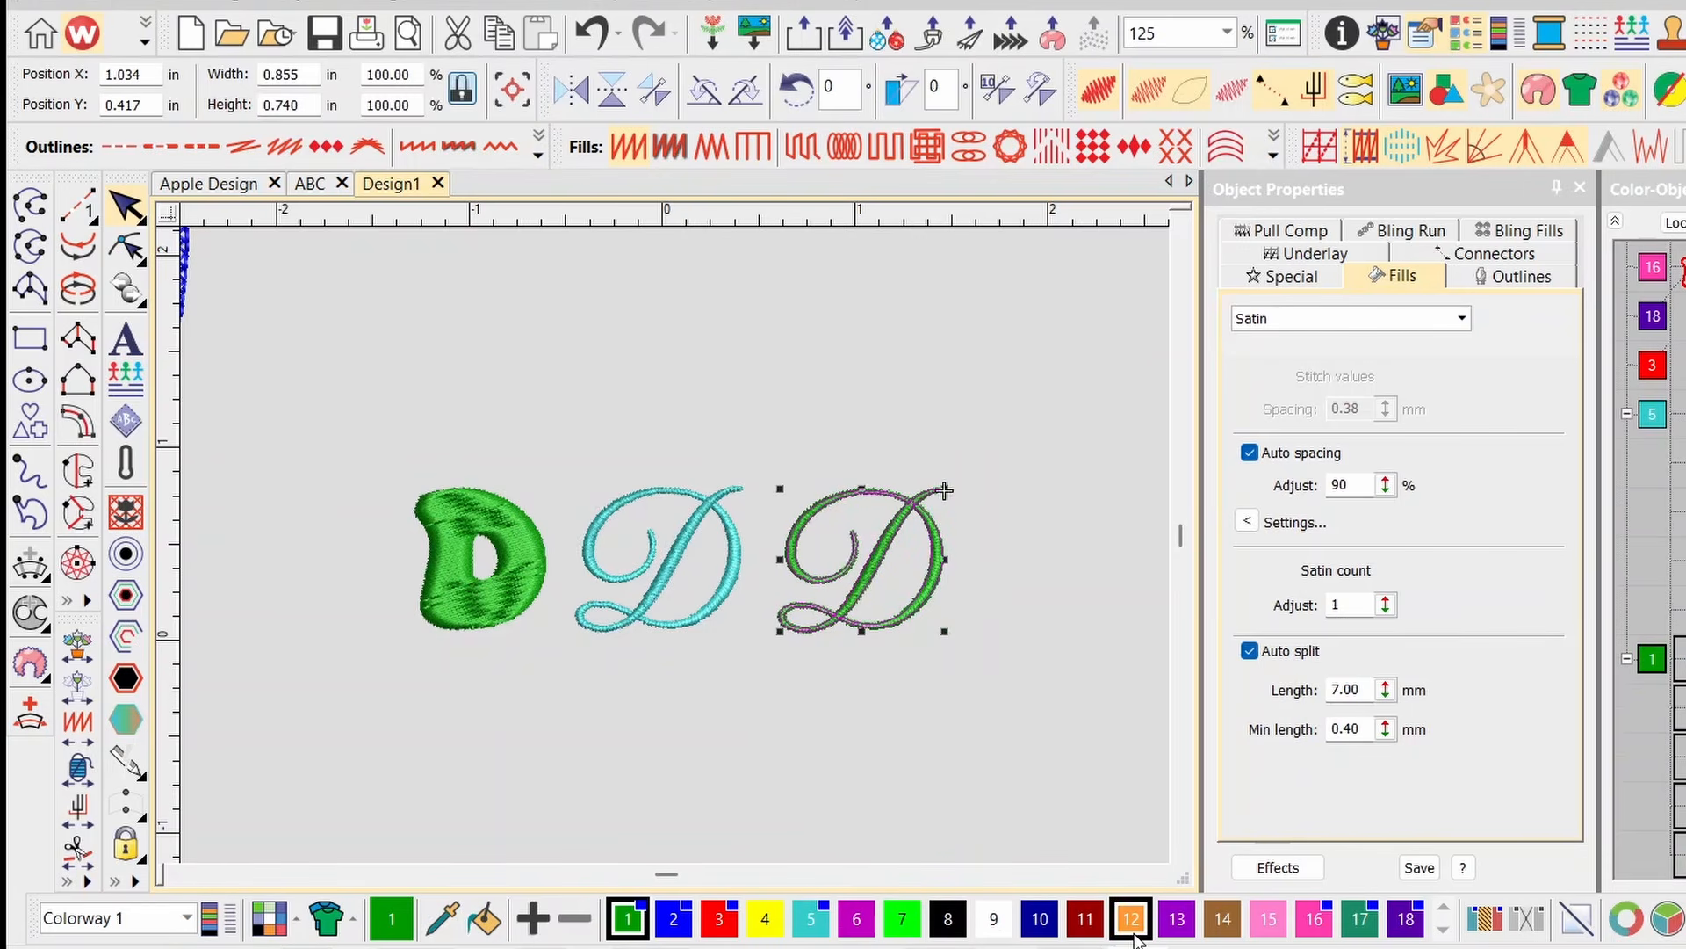
pyautogui.click(1086, 919)
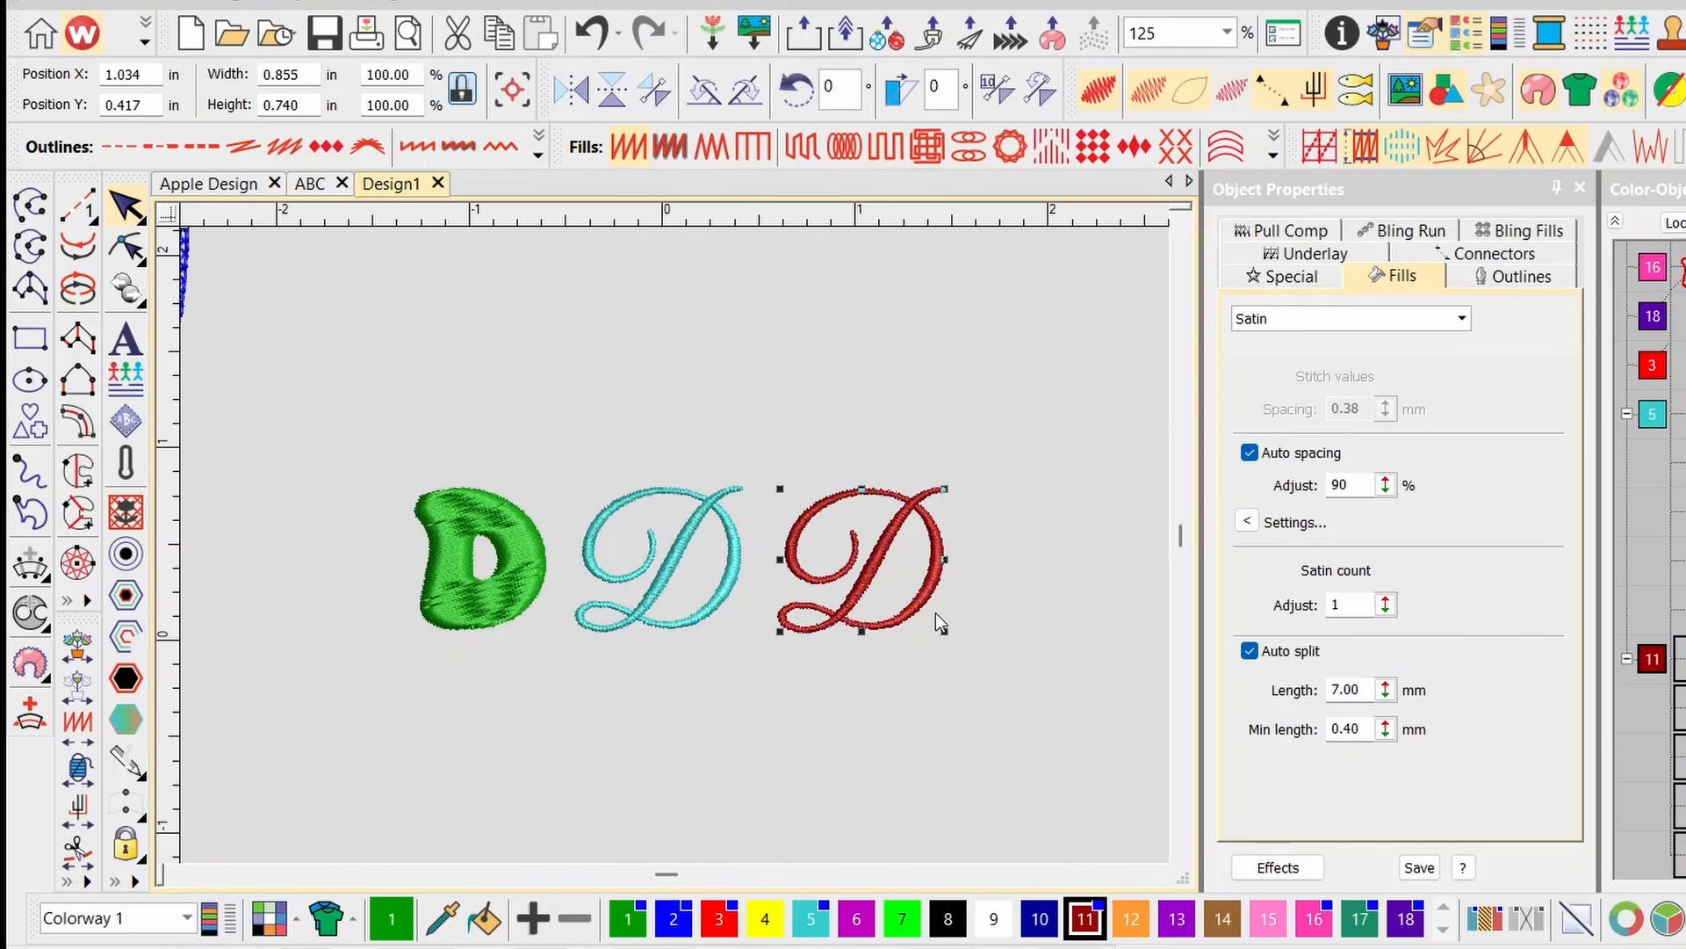
pyautogui.moveTo(945, 489); pyautogui.dragTo(1045, 300)
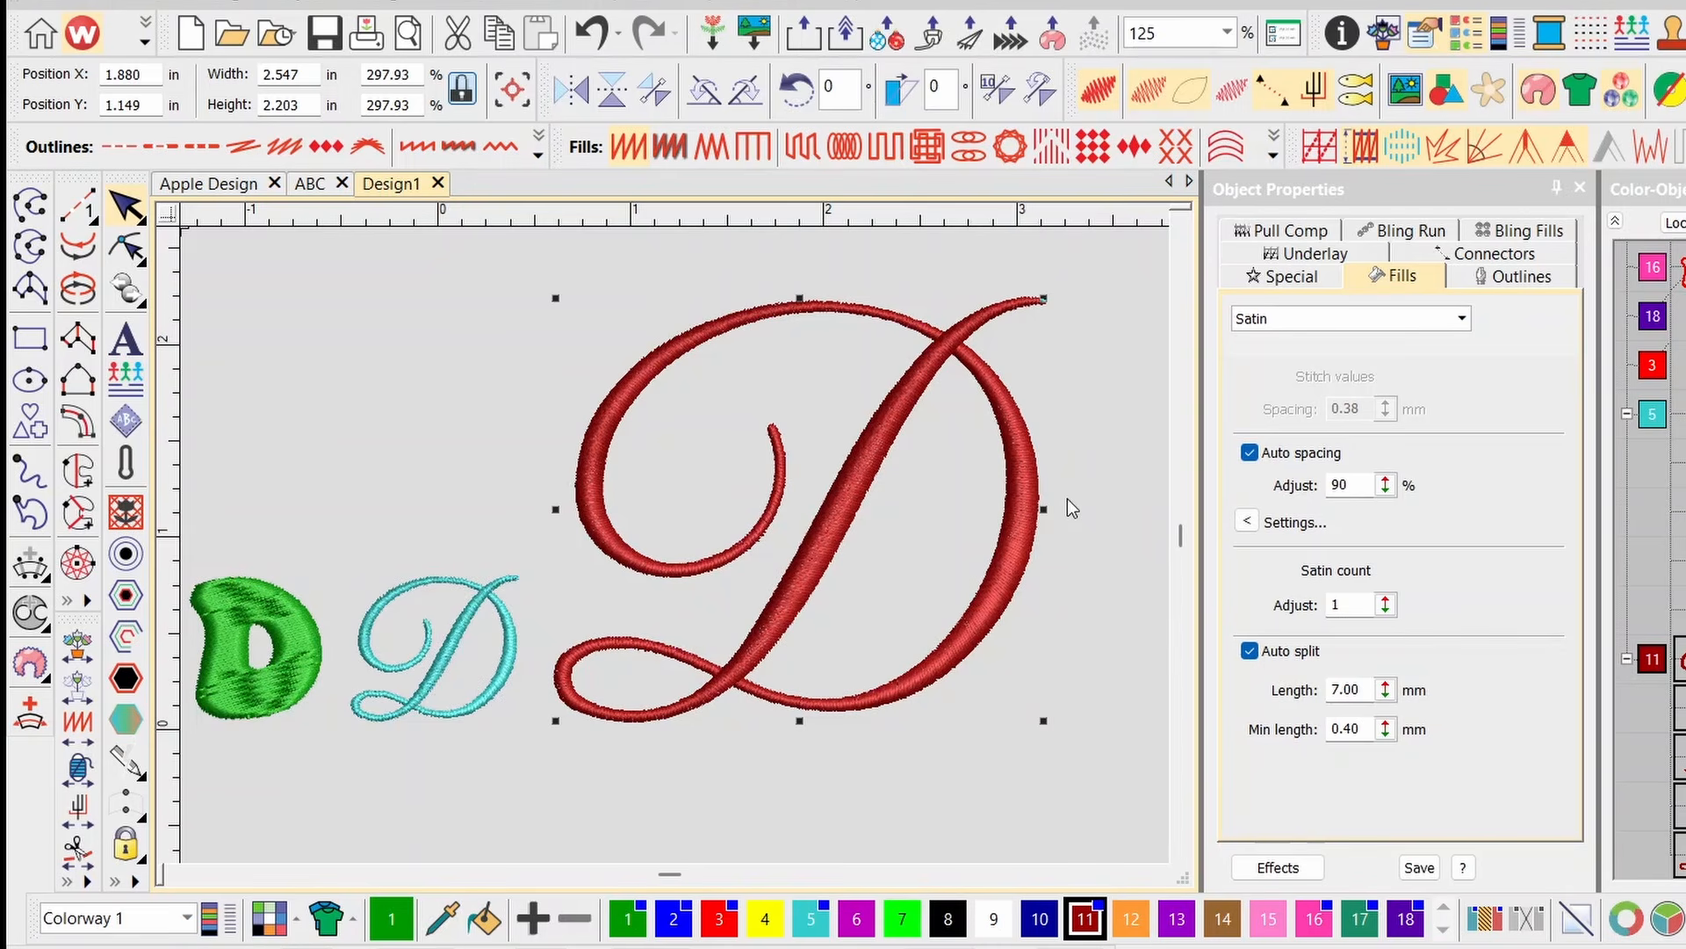
# Examine the enlarged dark red script D beside the artwork and compare its satin stitches with the small turquoise D up close.
pyautogui.press('s')
pyautogui.scroll(-2, 507, 475)
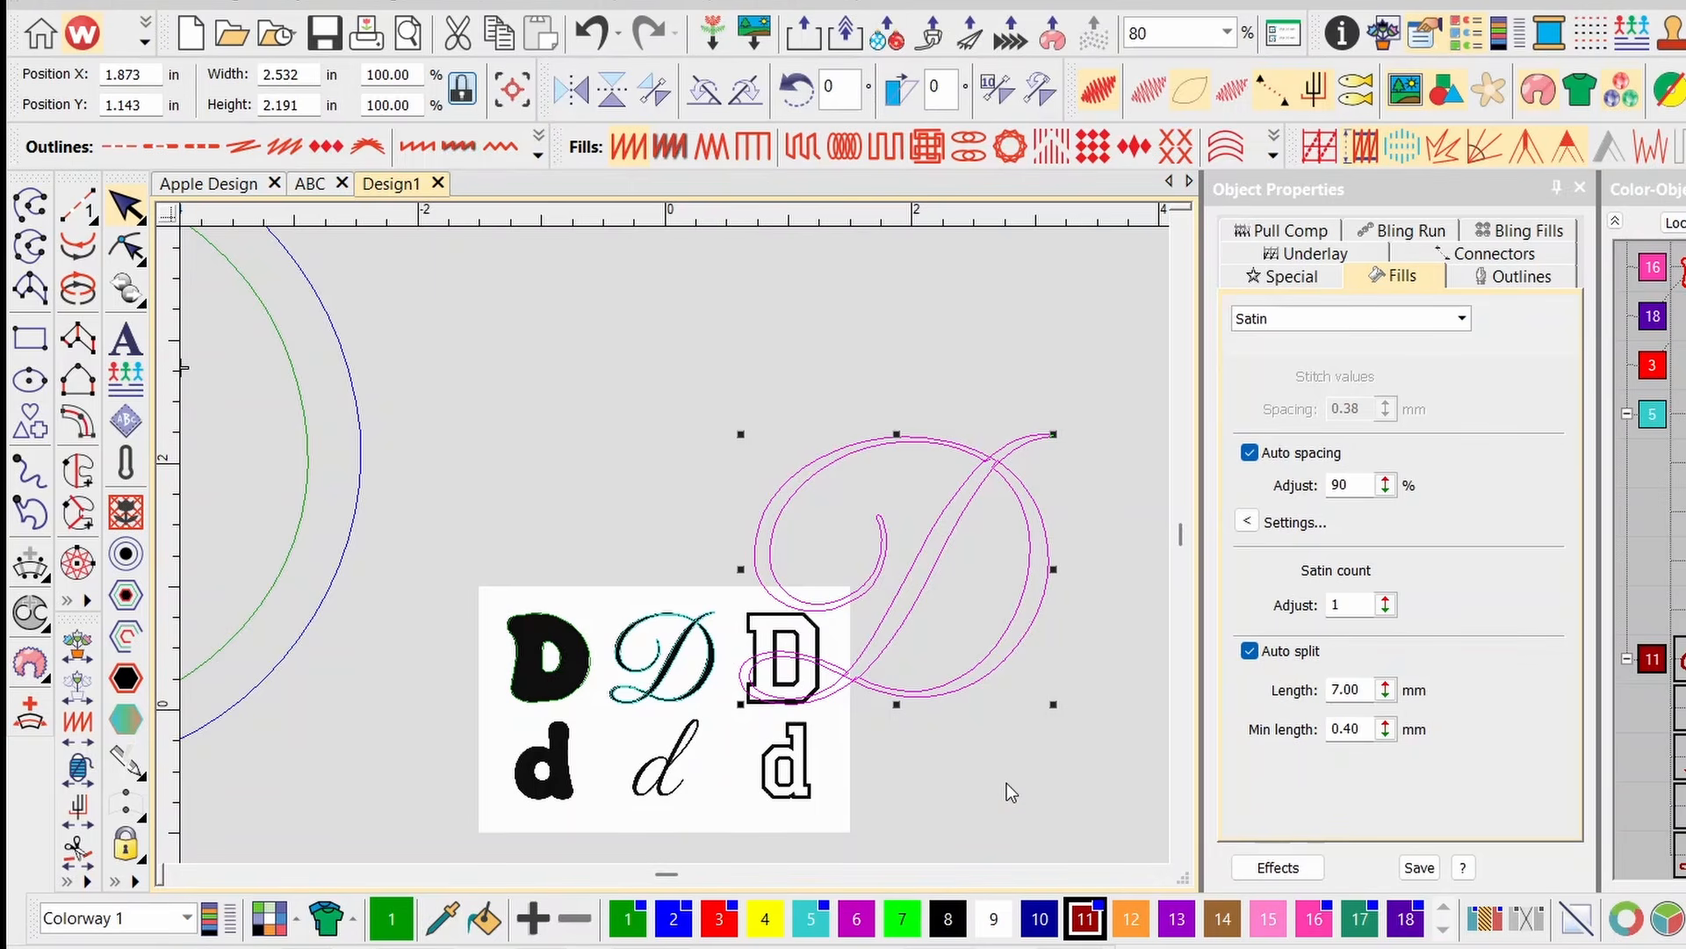
pyautogui.press('s')
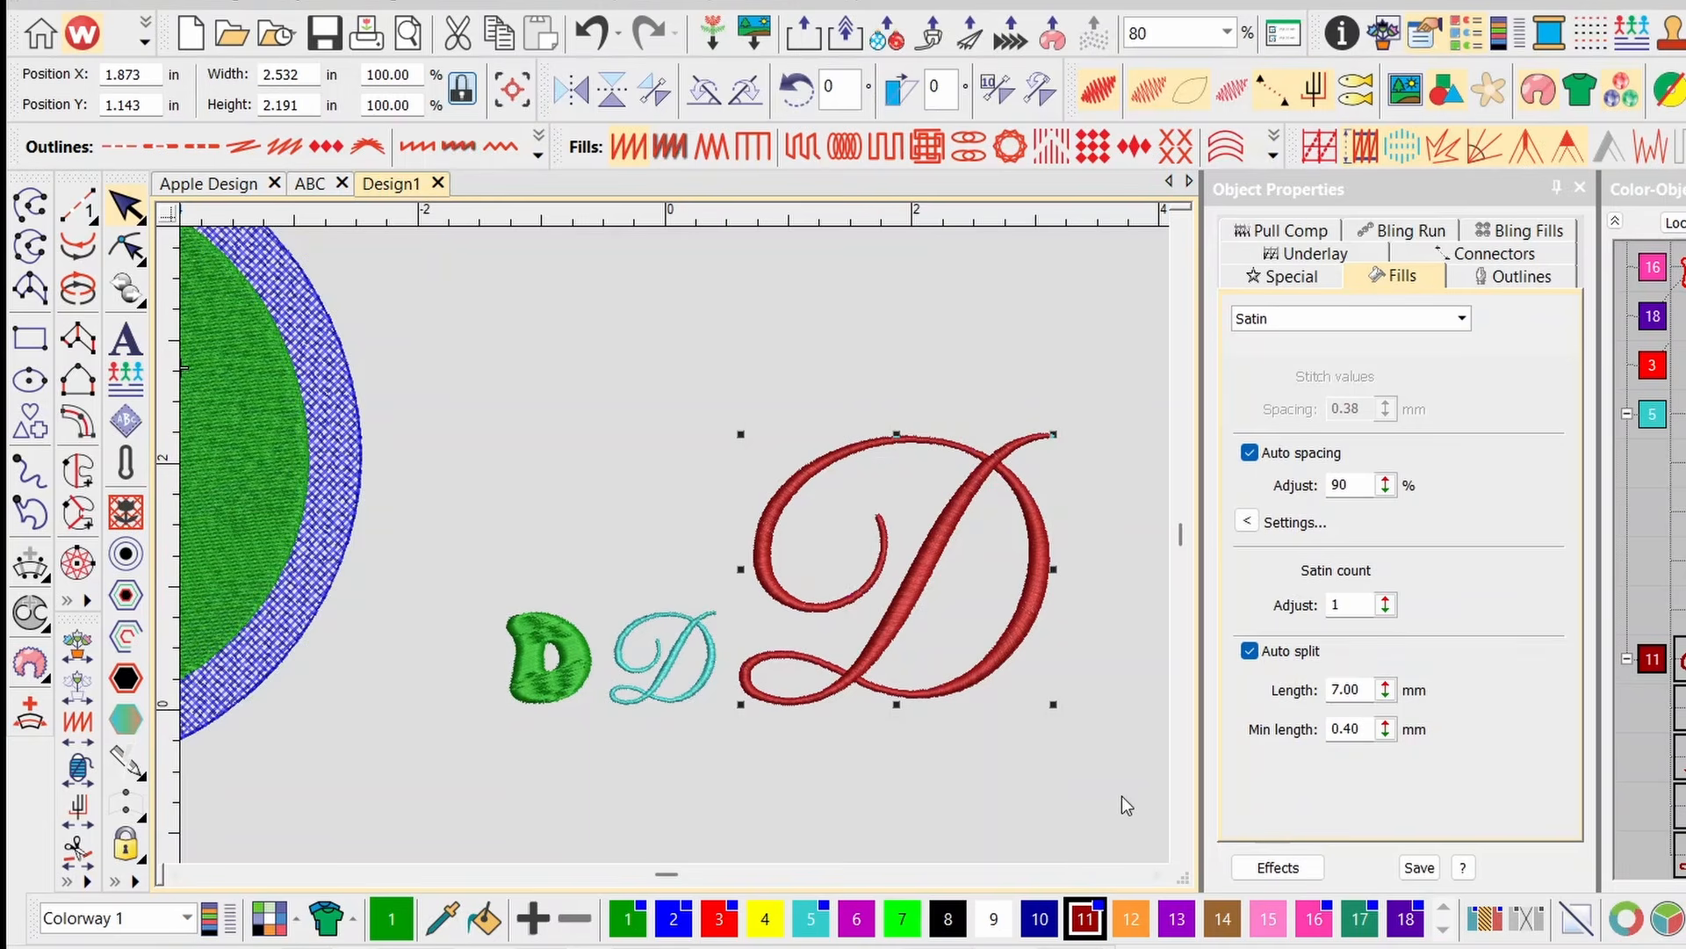
pyautogui.scroll(2, 861, 619)
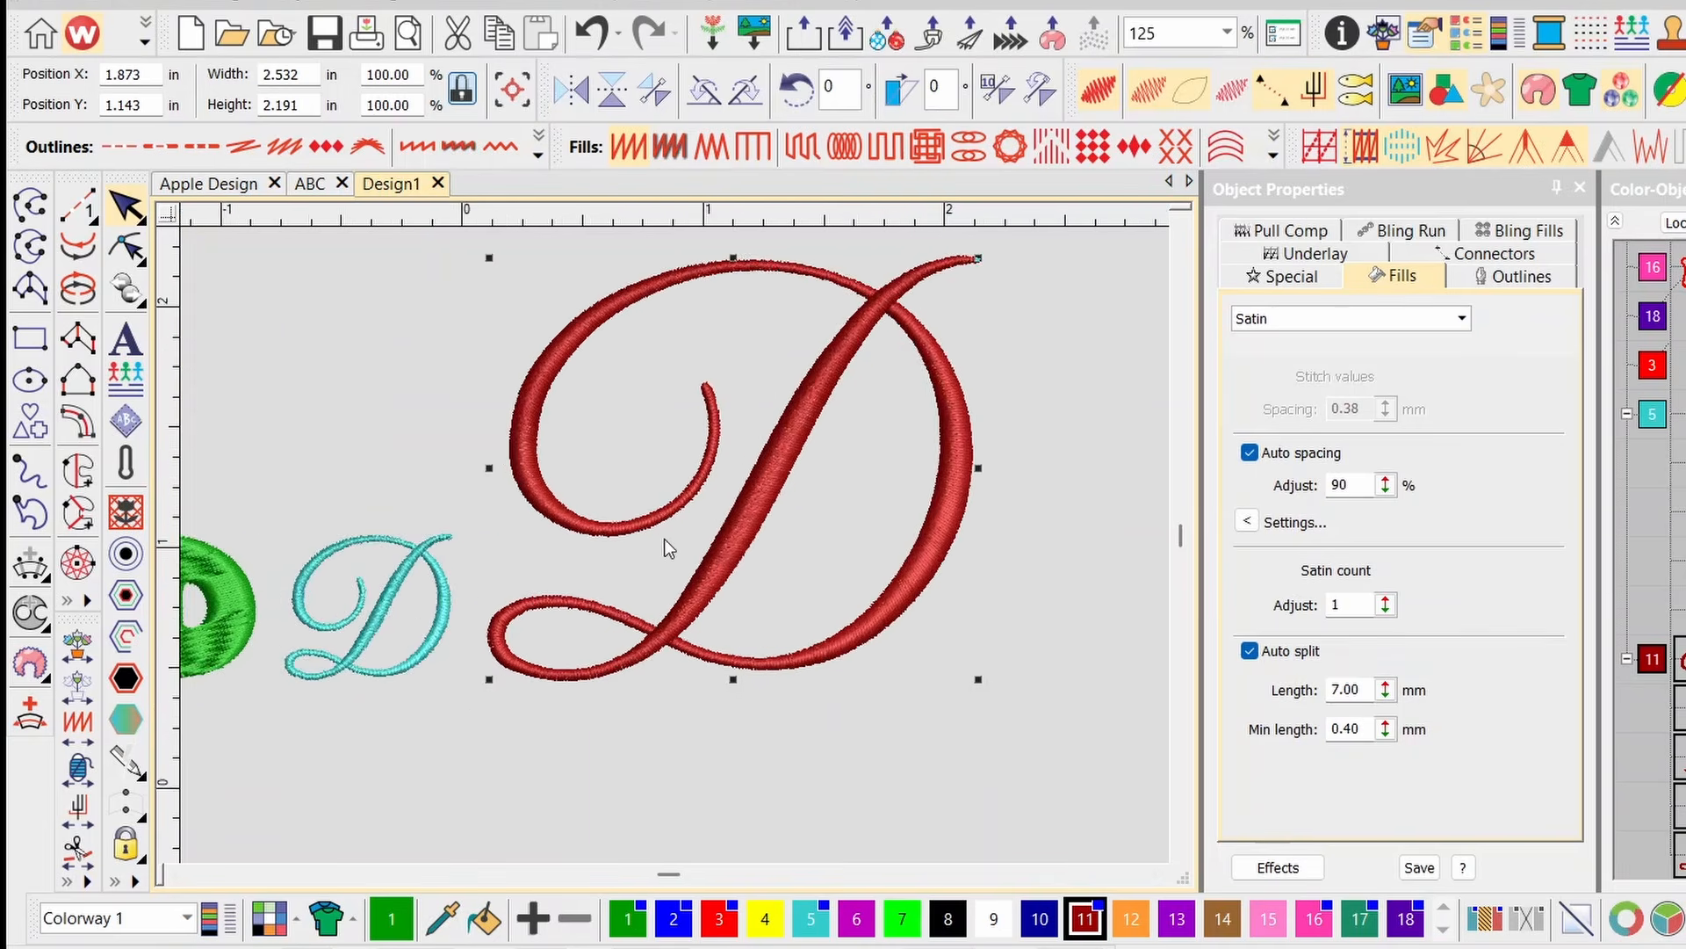
pyautogui.scroll(2, 664, 539)
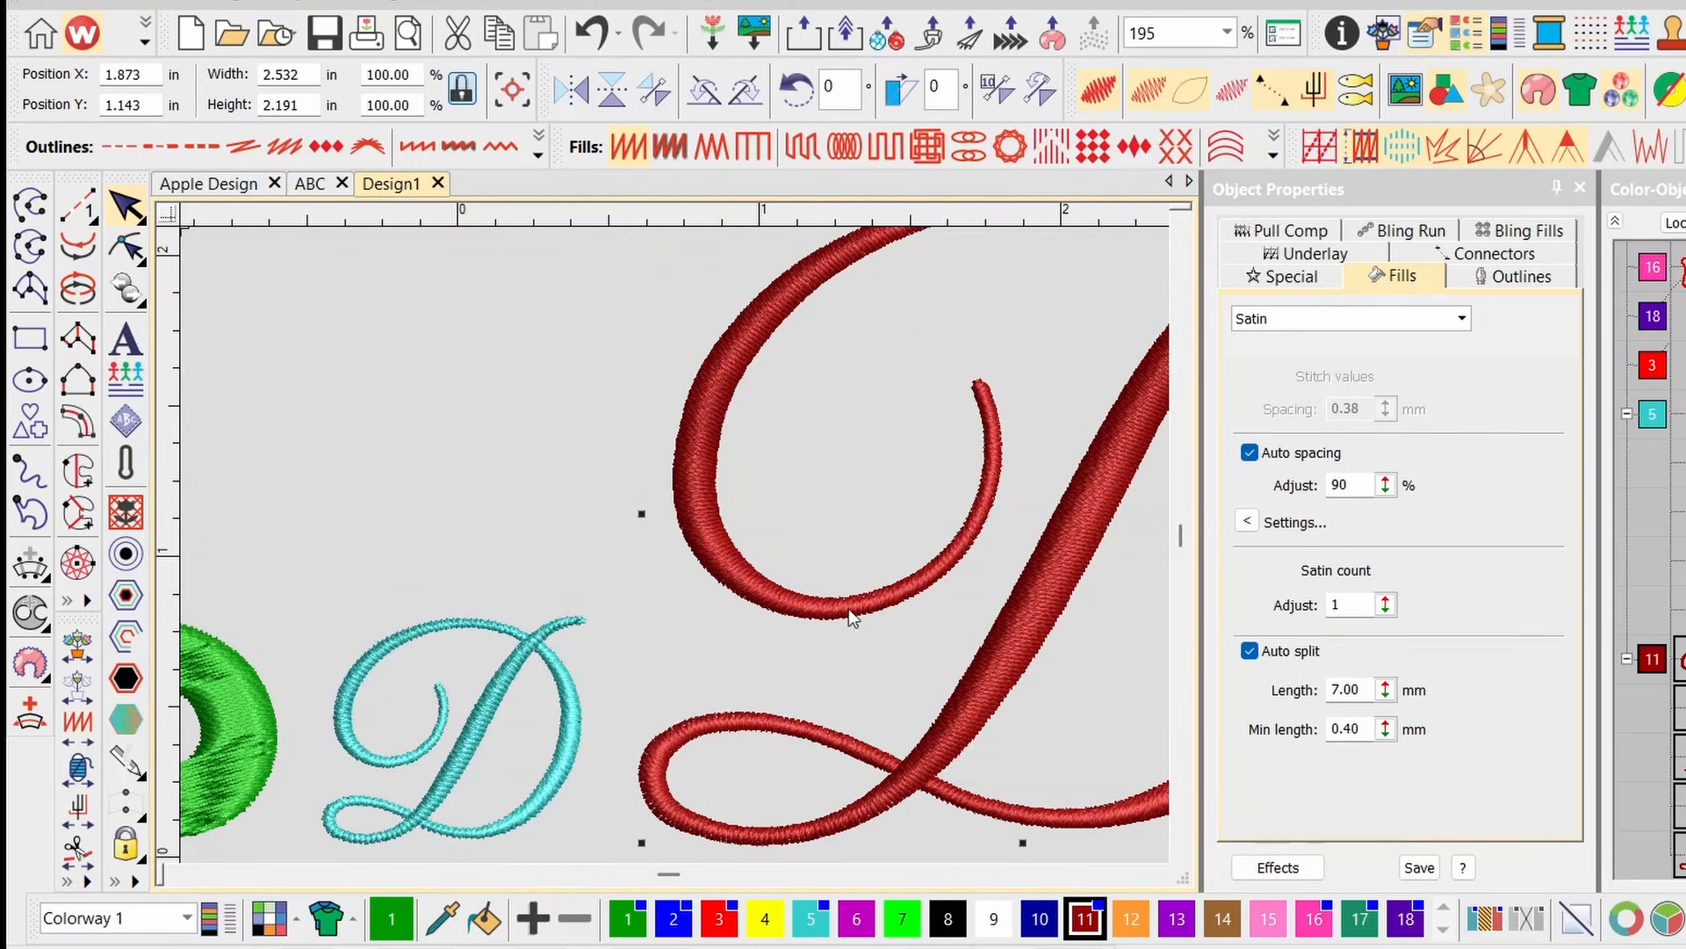
pyautogui.scroll(-2, 680, 553)
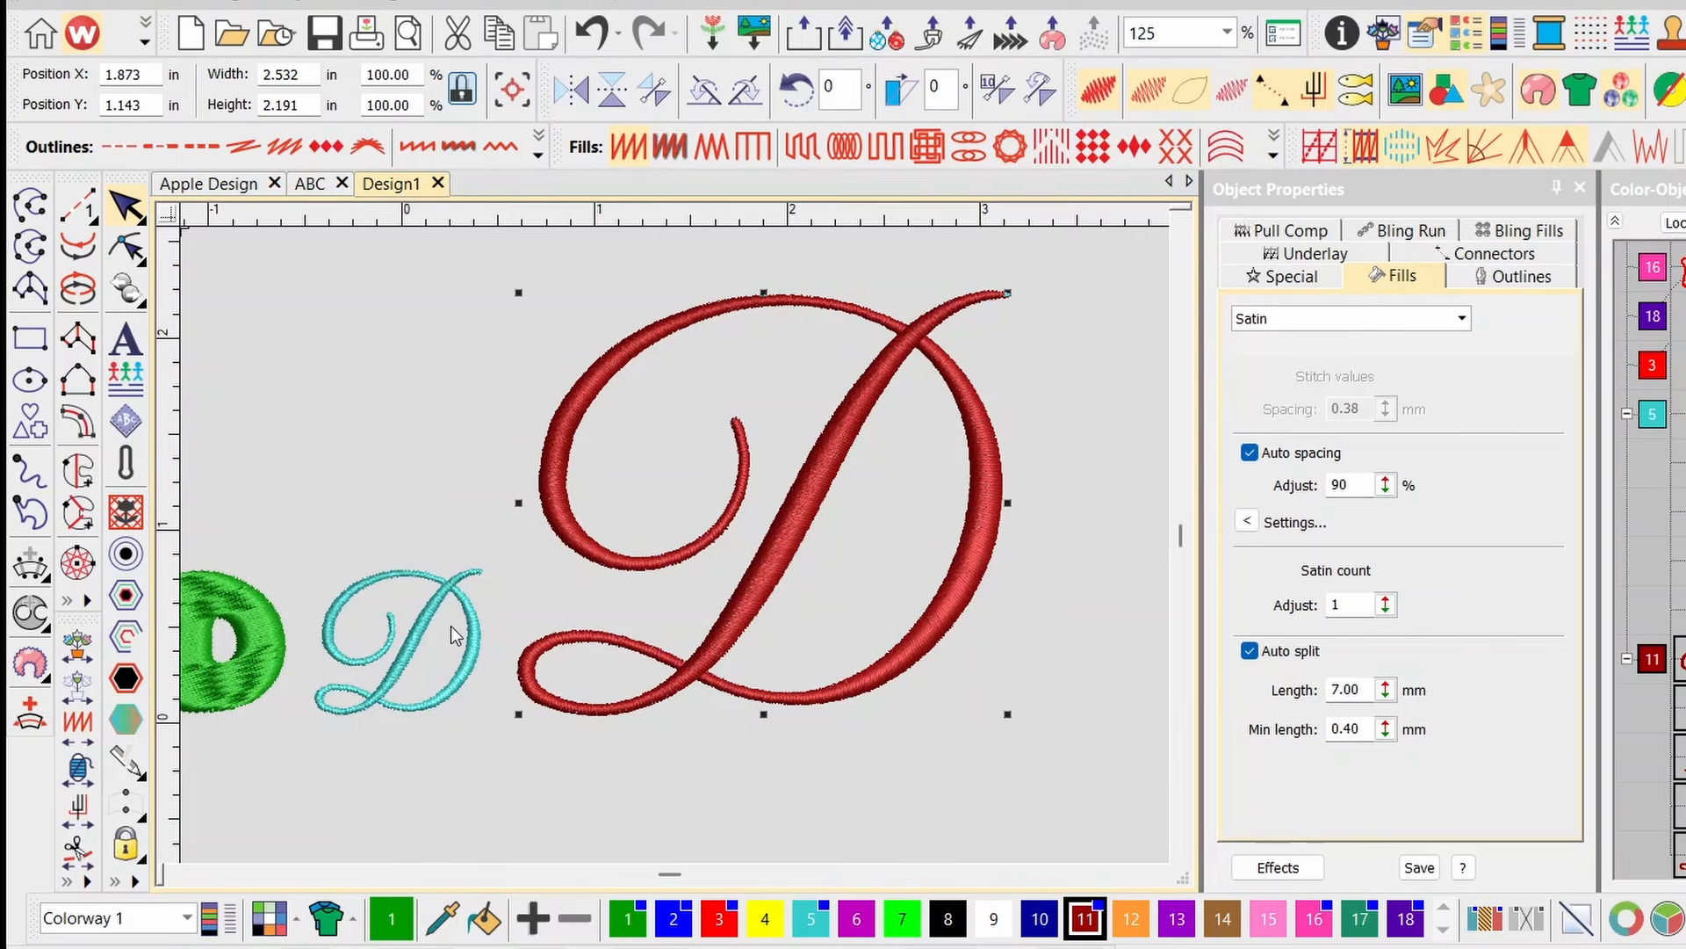
pyautogui.scroll(2, 409, 612)
pyautogui.scroll(3, 676, 551)
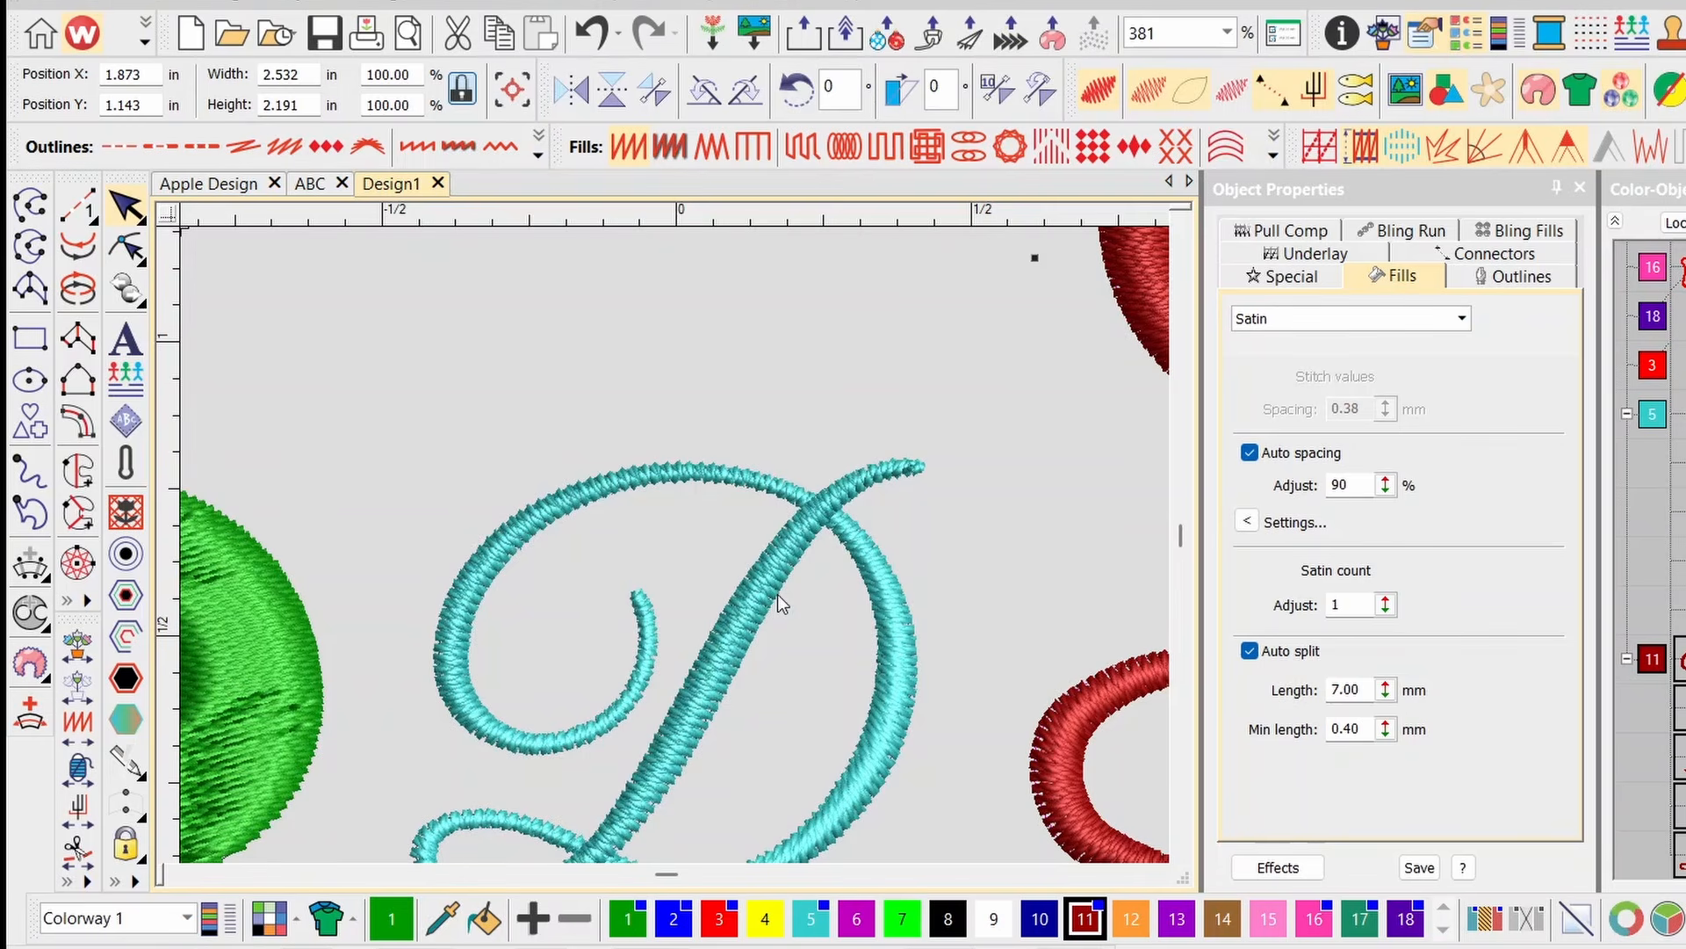
pyautogui.scroll(-3, 664, 555)
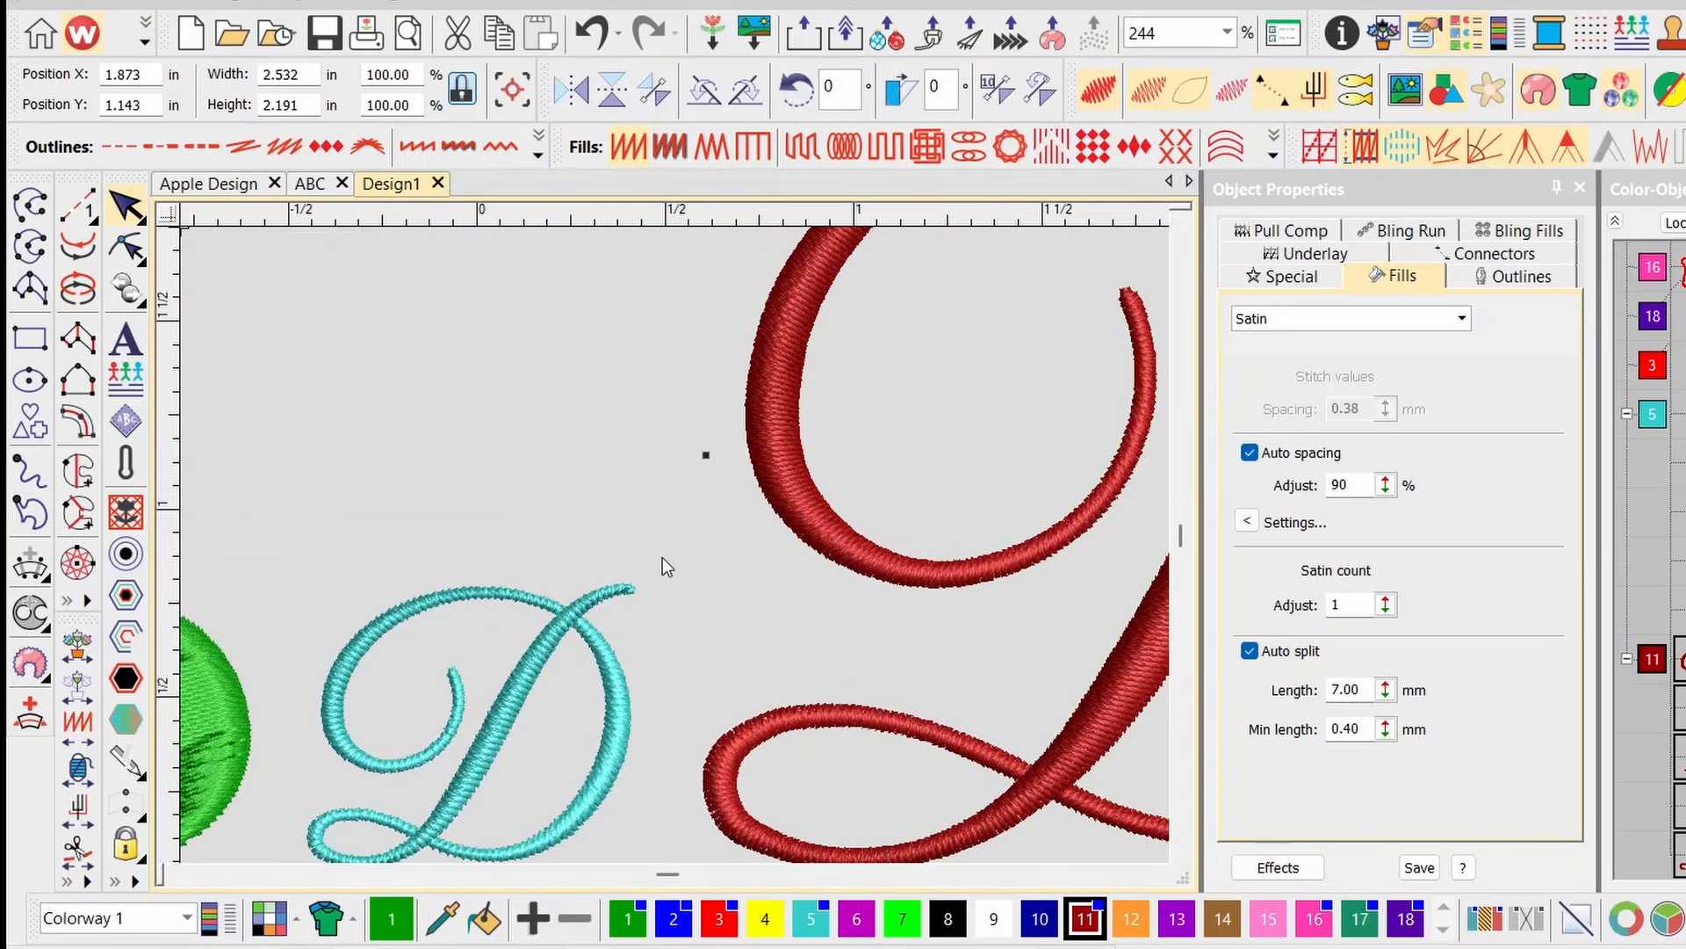
# Enlarge the dark red script D proportionally to about 5.87 in wide and turn off Auto split for its satin fill.
pyautogui.scroll(-6, 676, 551)
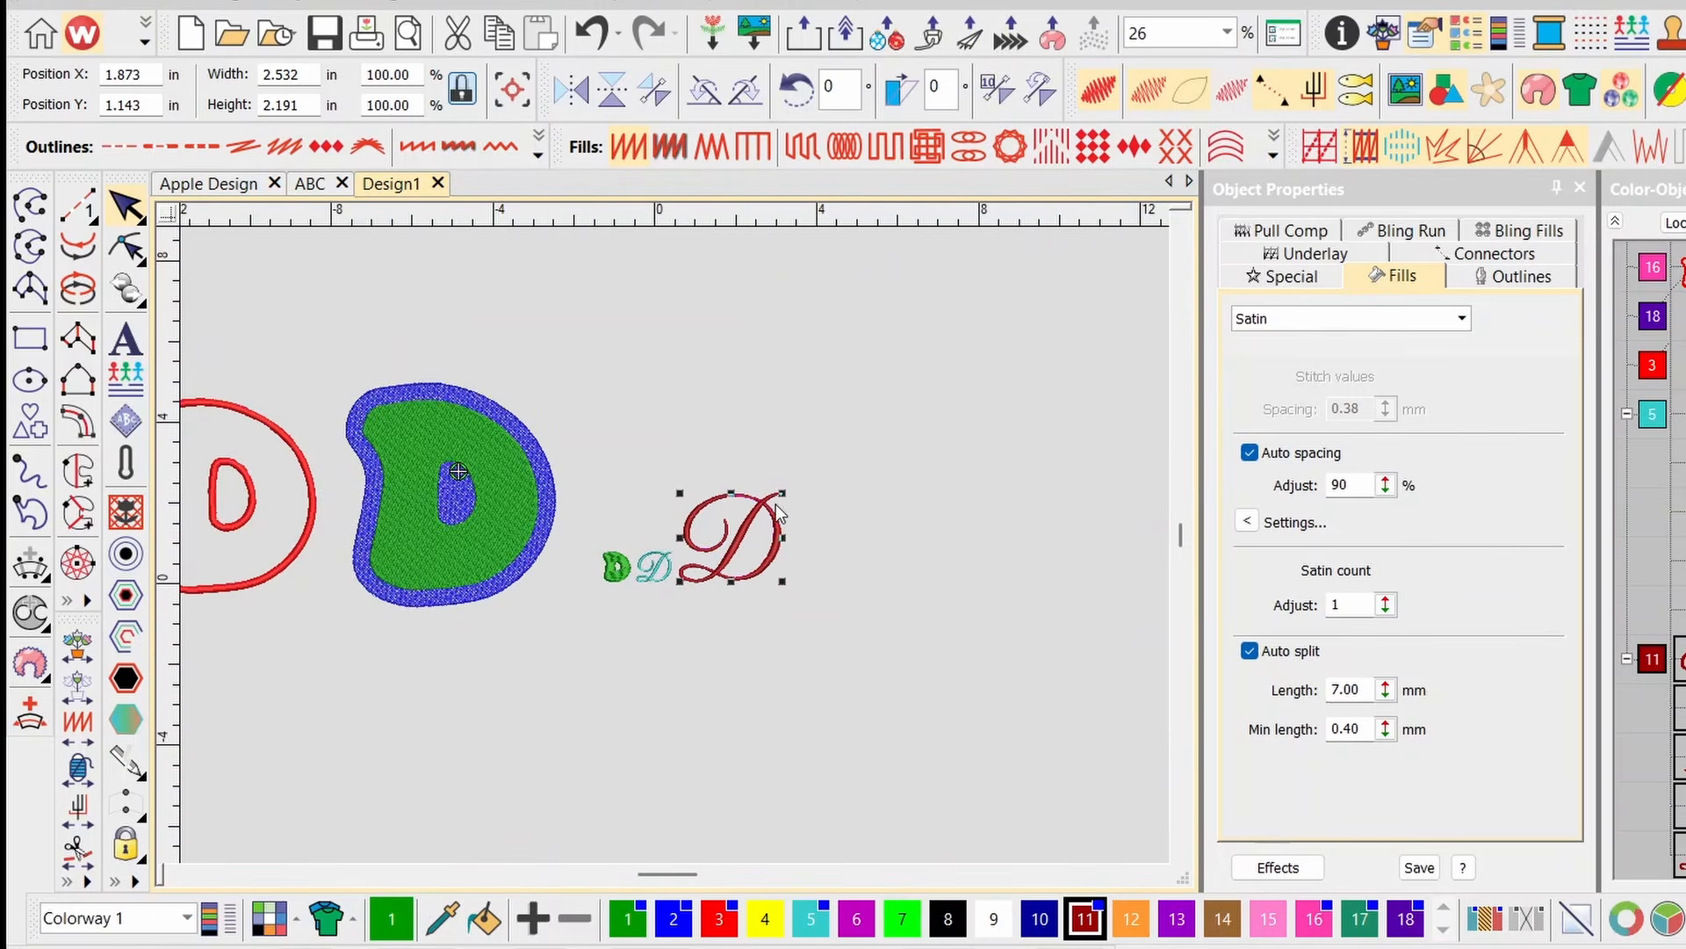
pyautogui.moveTo(783, 495); pyautogui.dragTo(916, 377)
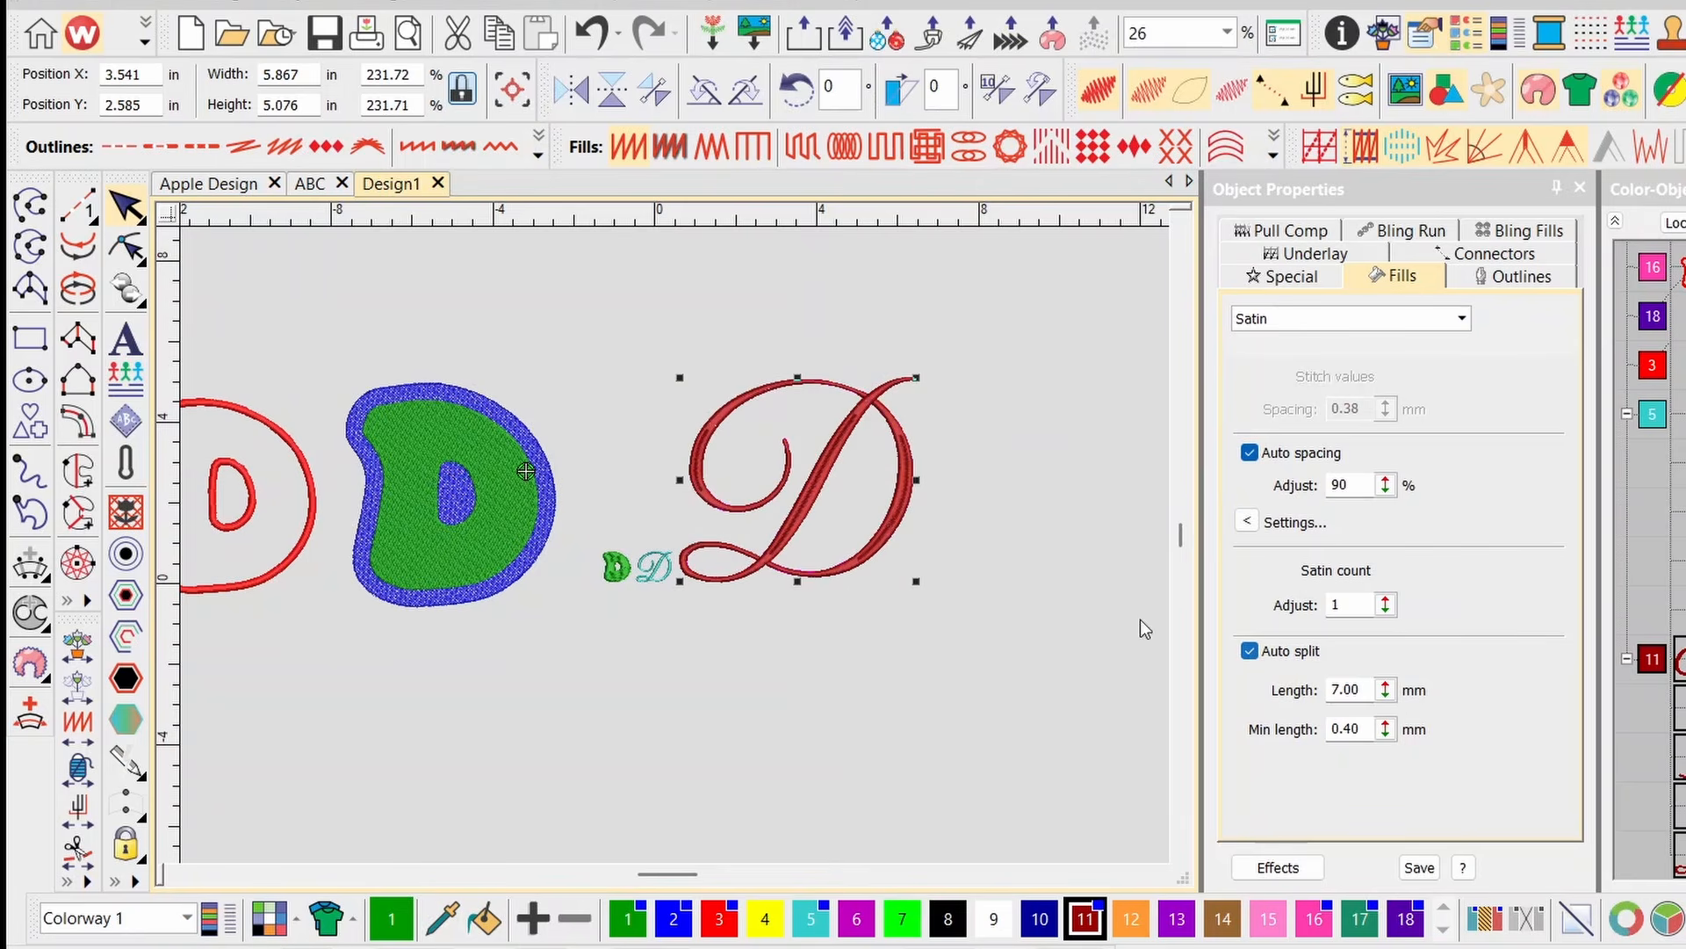
pyautogui.click(1247, 651)
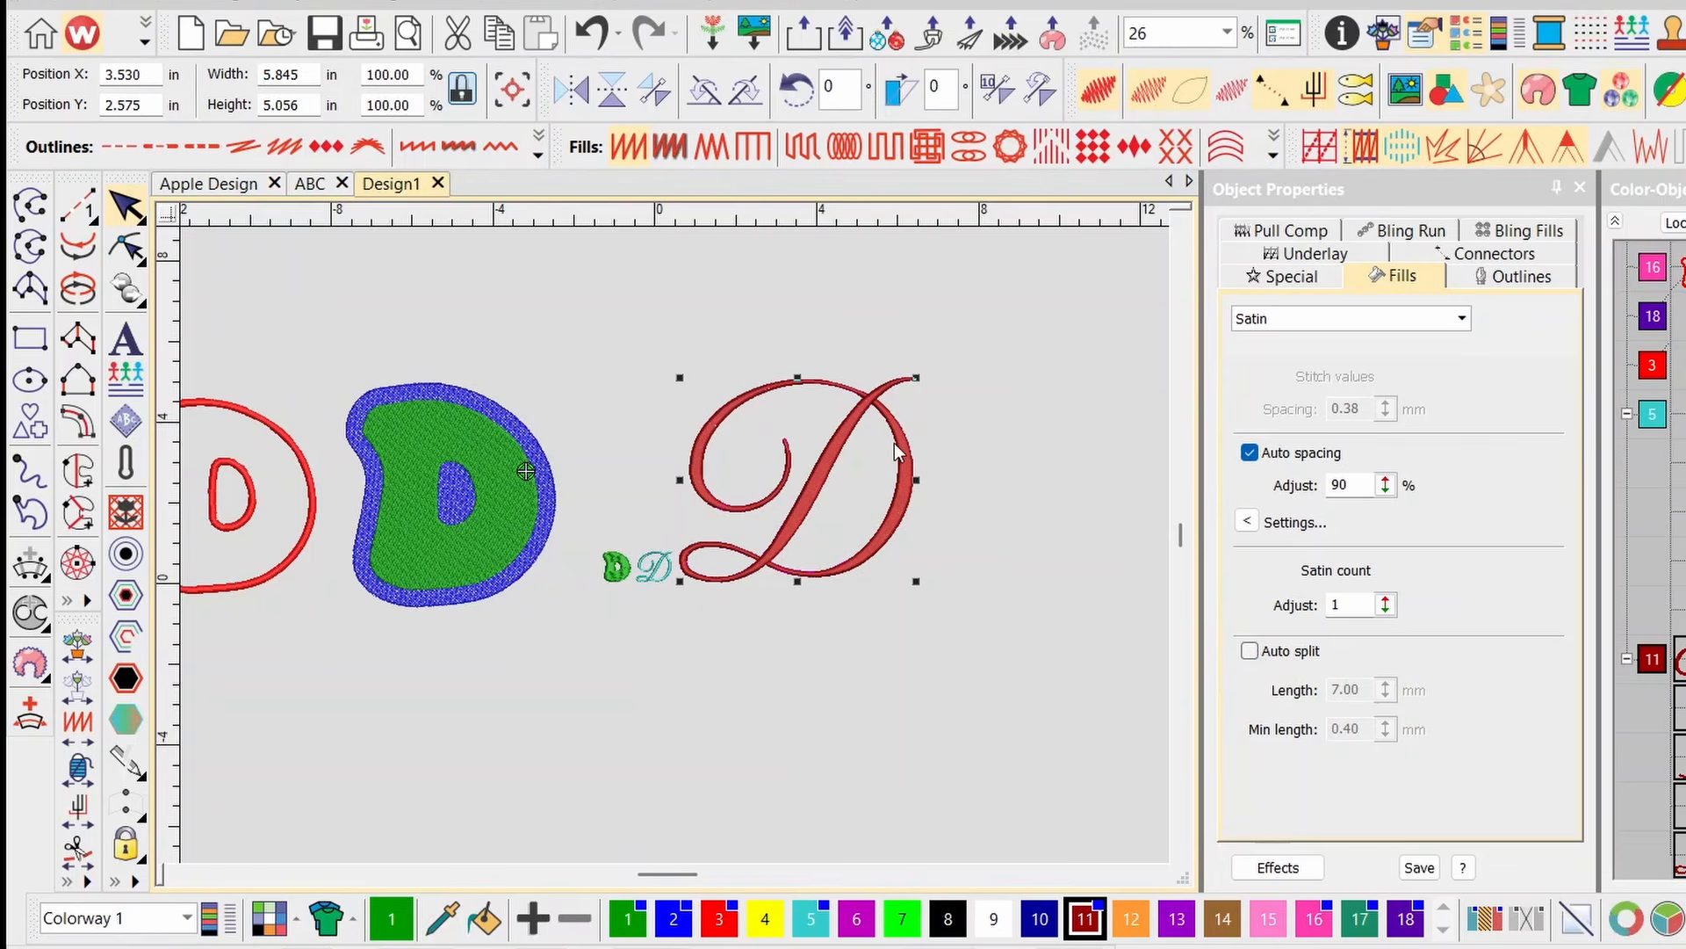
# Move the enlarged script D below the large red outlined D and recolor it to thread color 12, orange.
pyautogui.moveTo(916, 507); pyautogui.dragTo(386, 748)
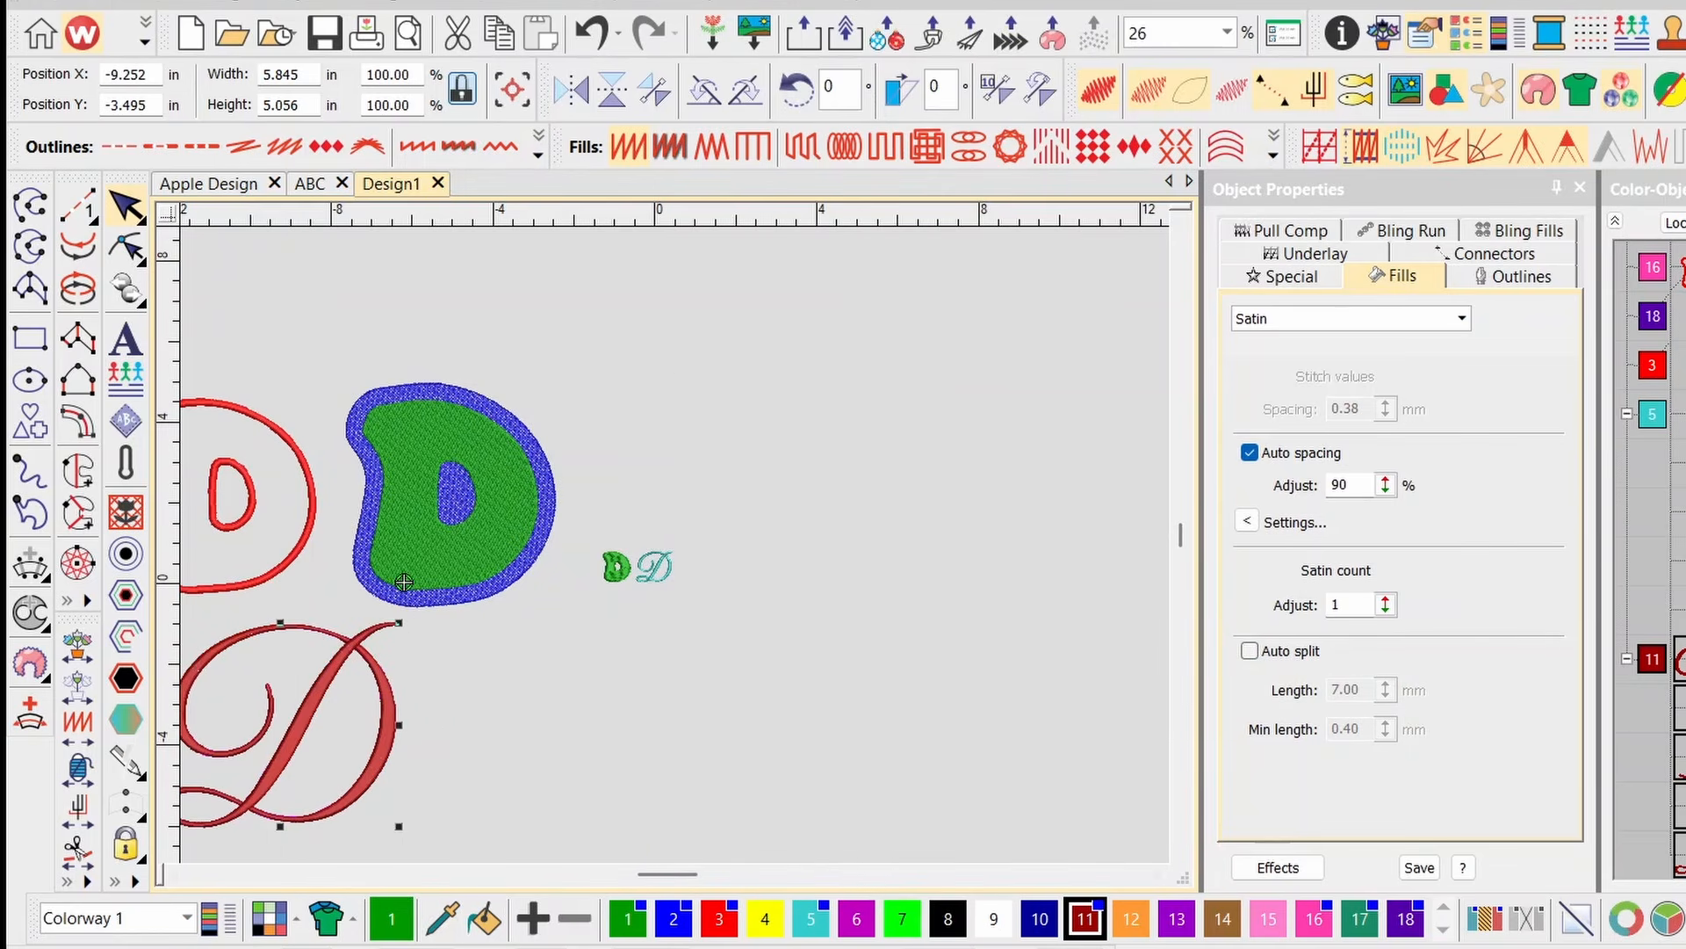
pyautogui.click(1131, 917)
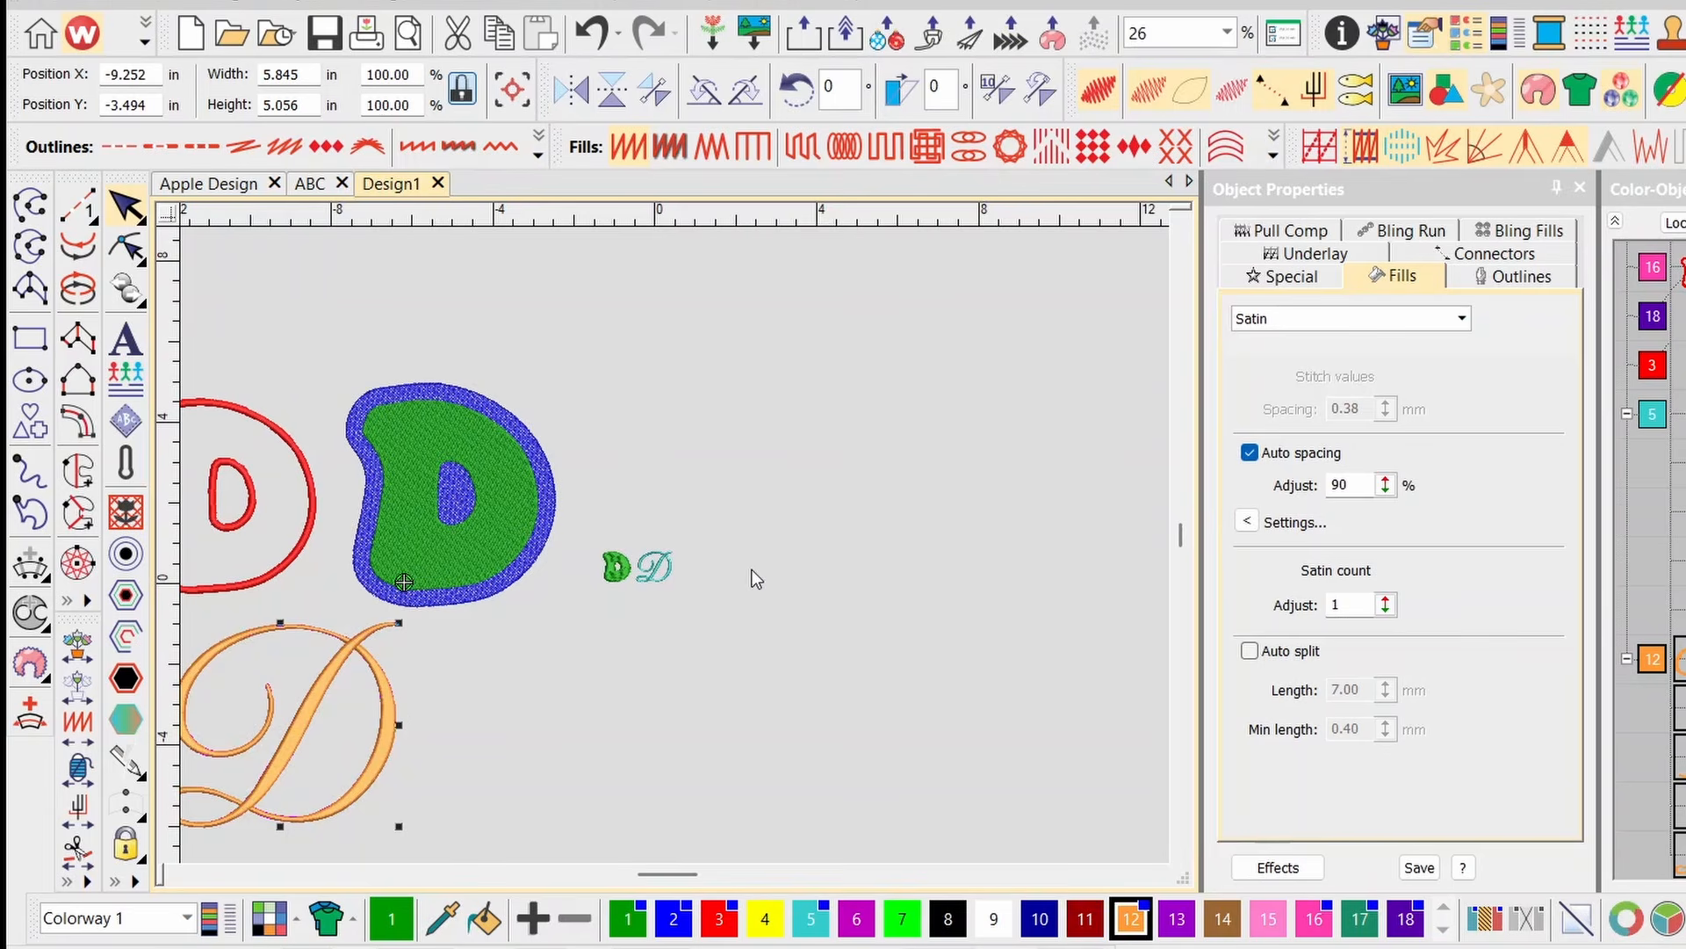
# Display the background artwork and show the objects as outlines instead of stitches around the block letter D.
pyautogui.press('d')
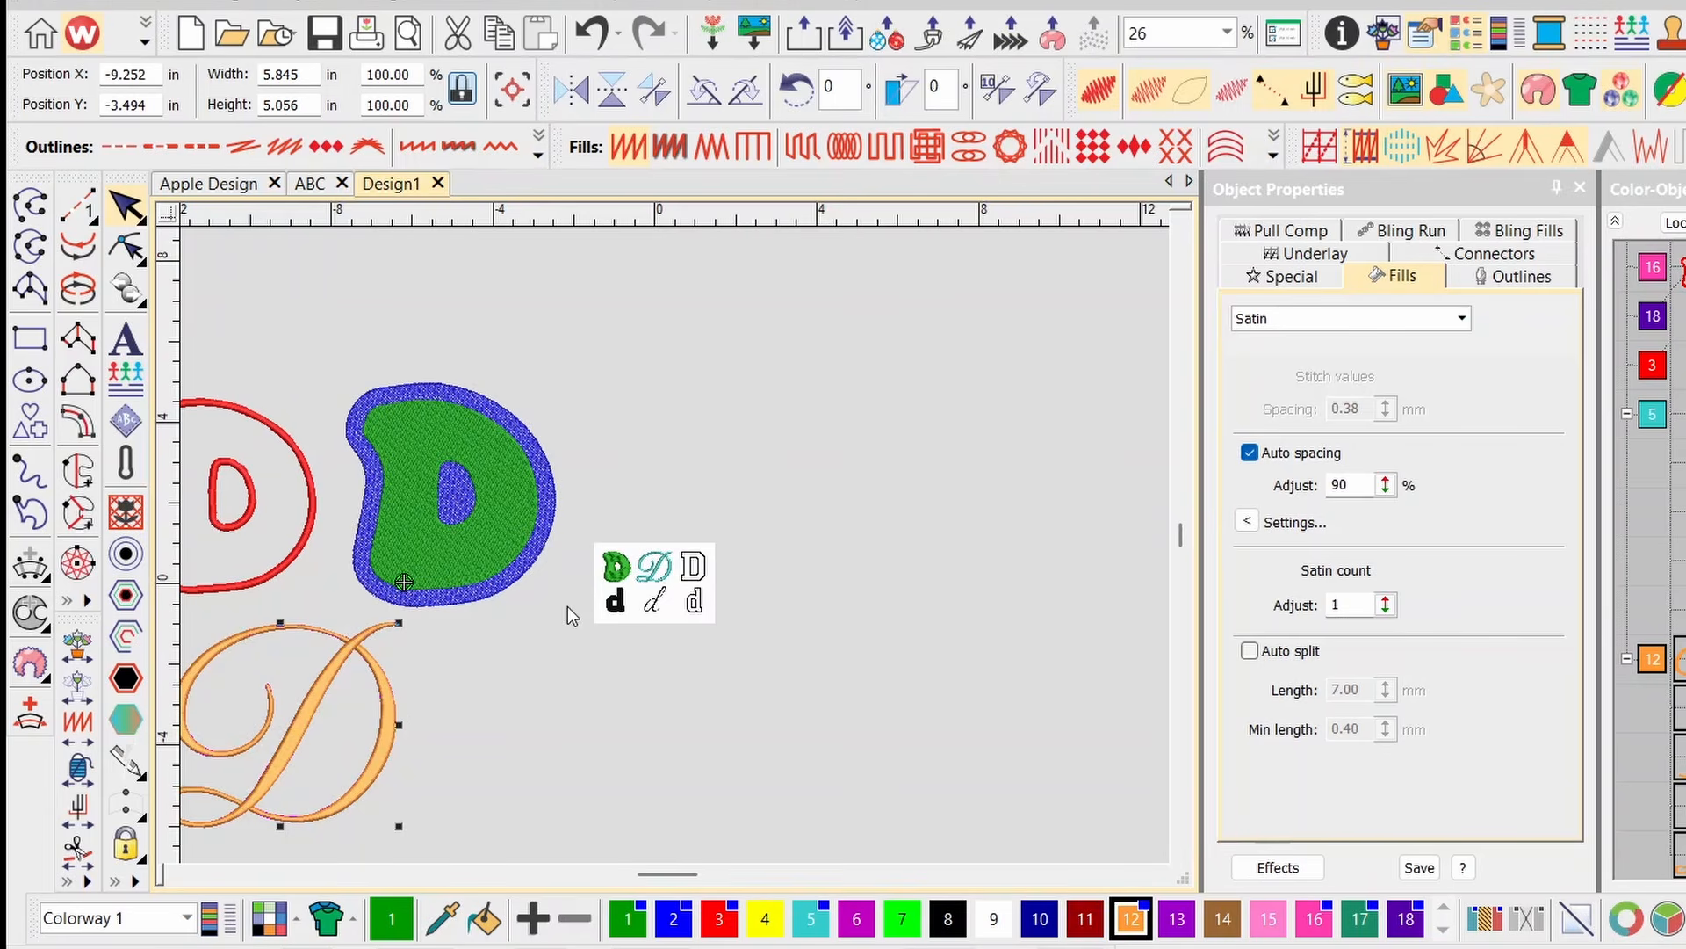
pyautogui.press('s')
pyautogui.scroll(10, 633, 595)
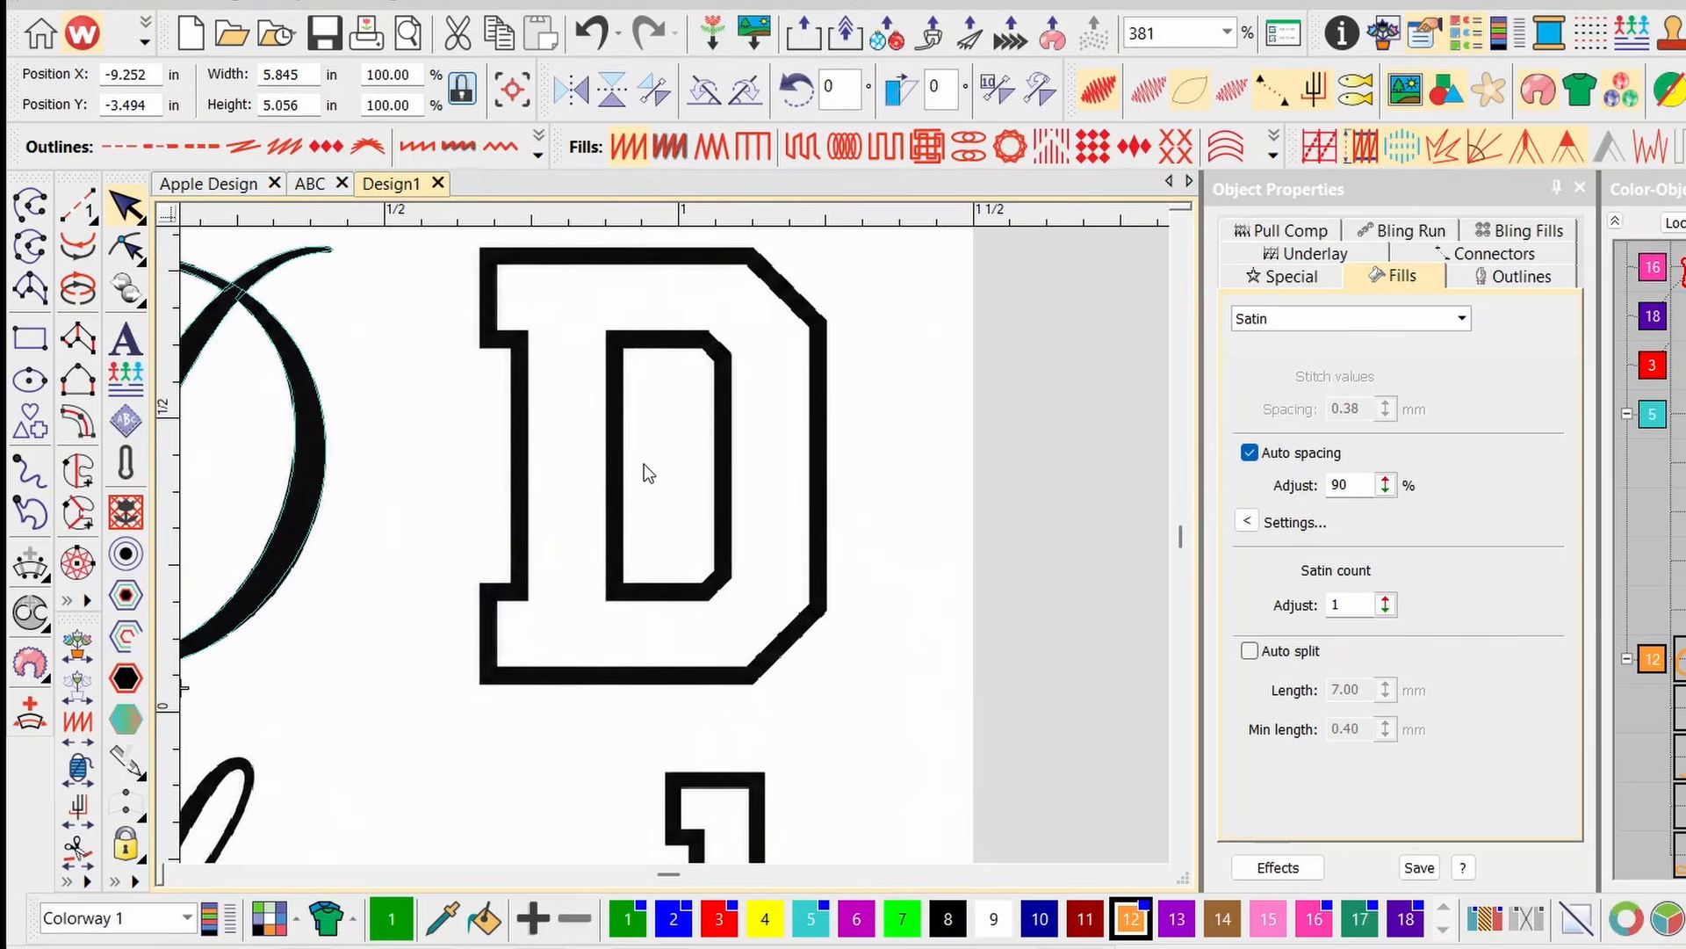
pyautogui.scroll(-1, 651, 508)
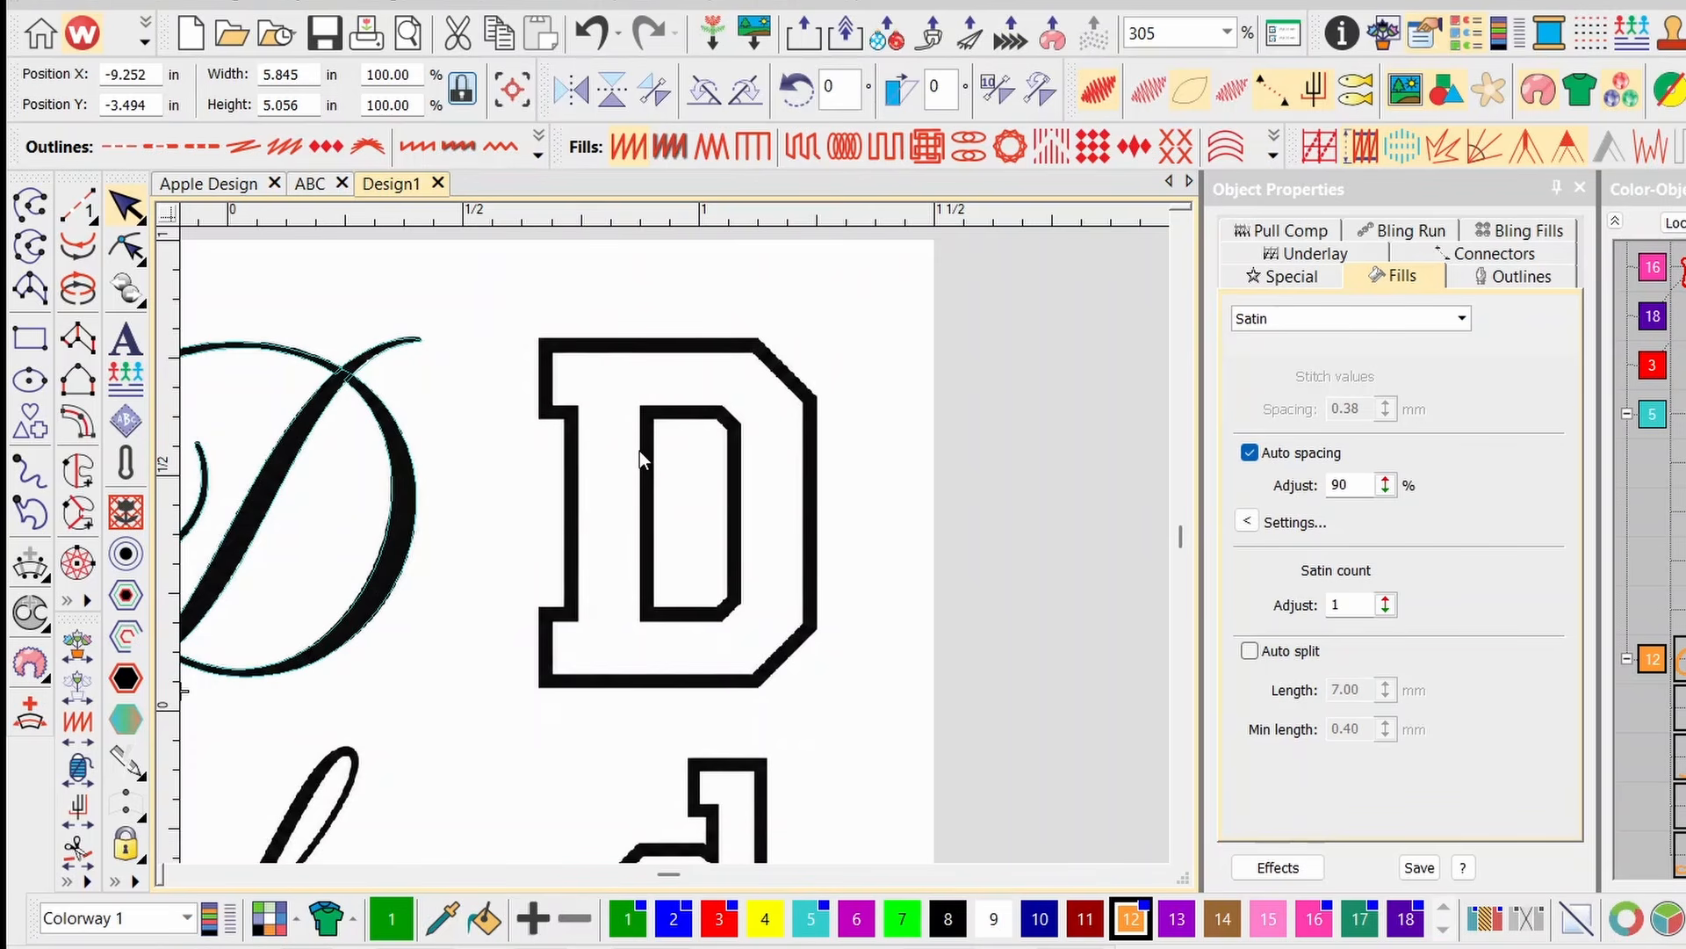
# Start a Complex Turning shape and place corner points along the block D's outer edge from its top-left corner to the lower-right chamfer.
pyautogui.click(78, 512)
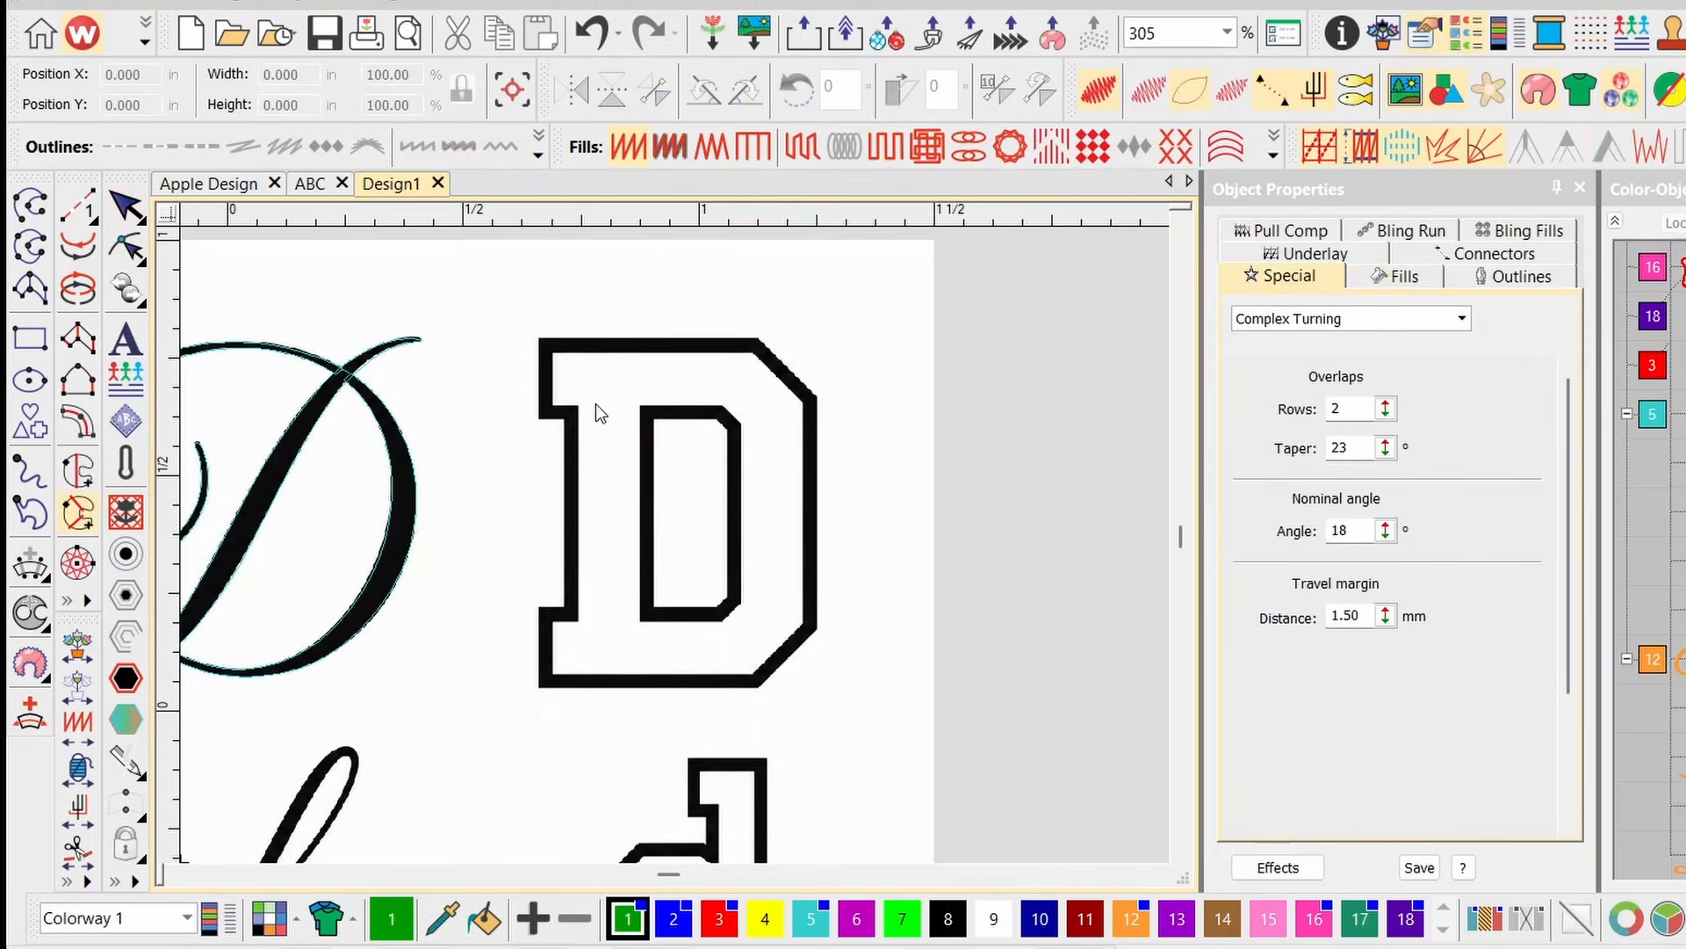
pyautogui.scroll(3, 703, 492)
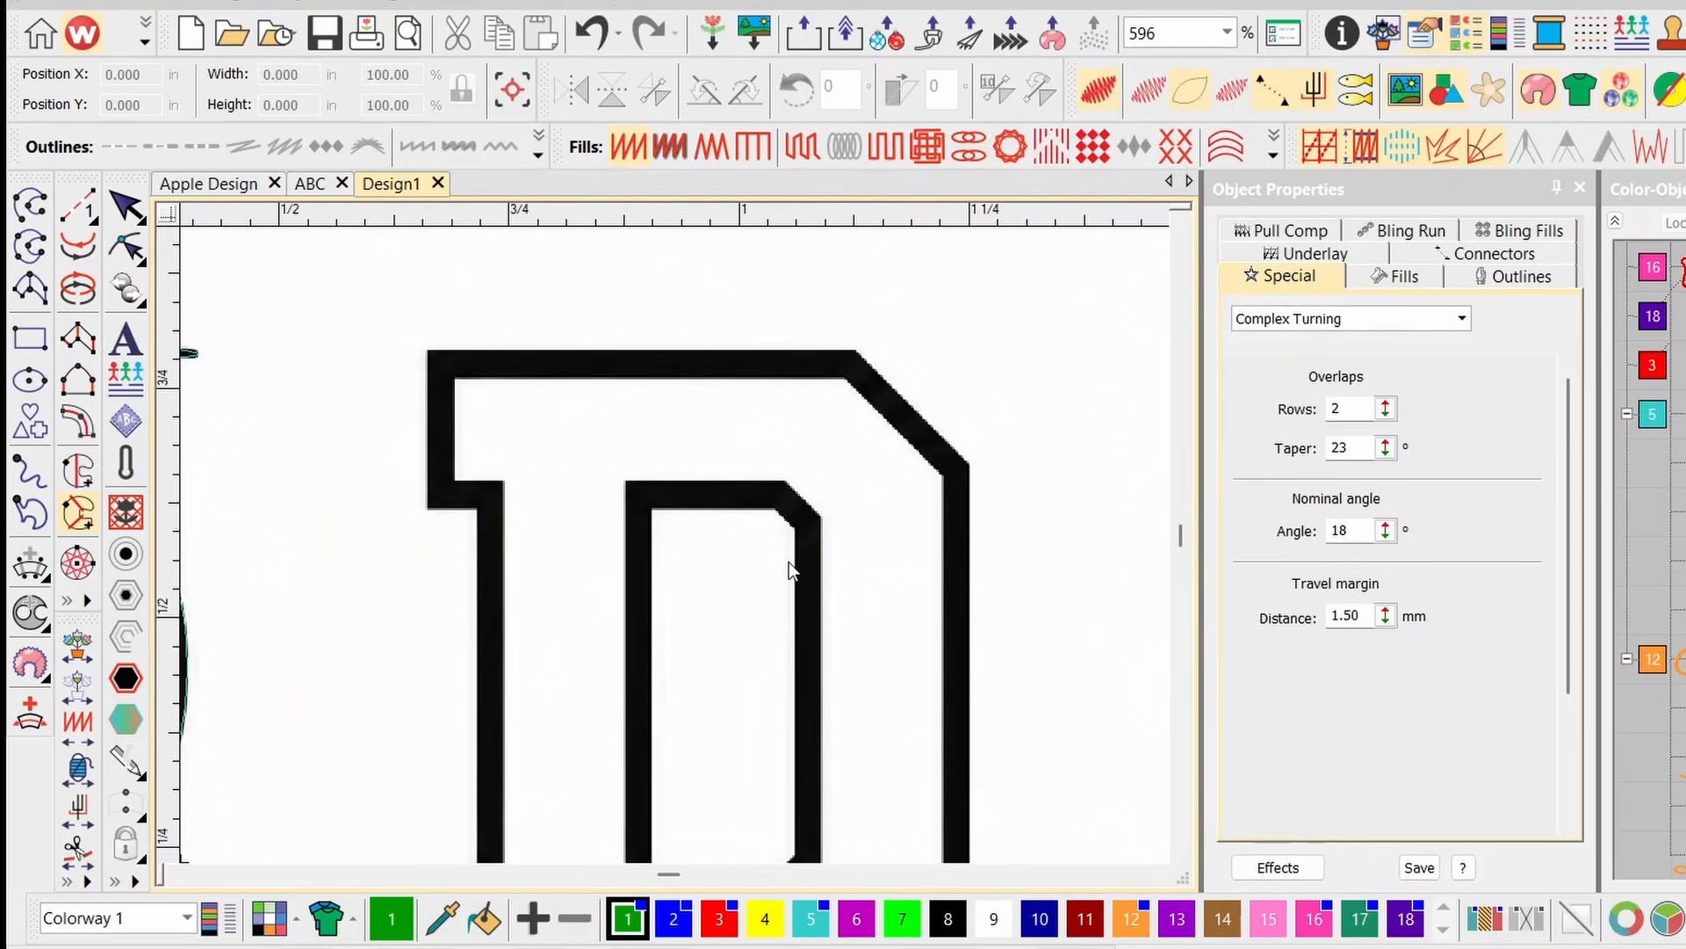
pyautogui.click(430, 351)
pyautogui.click(855, 350)
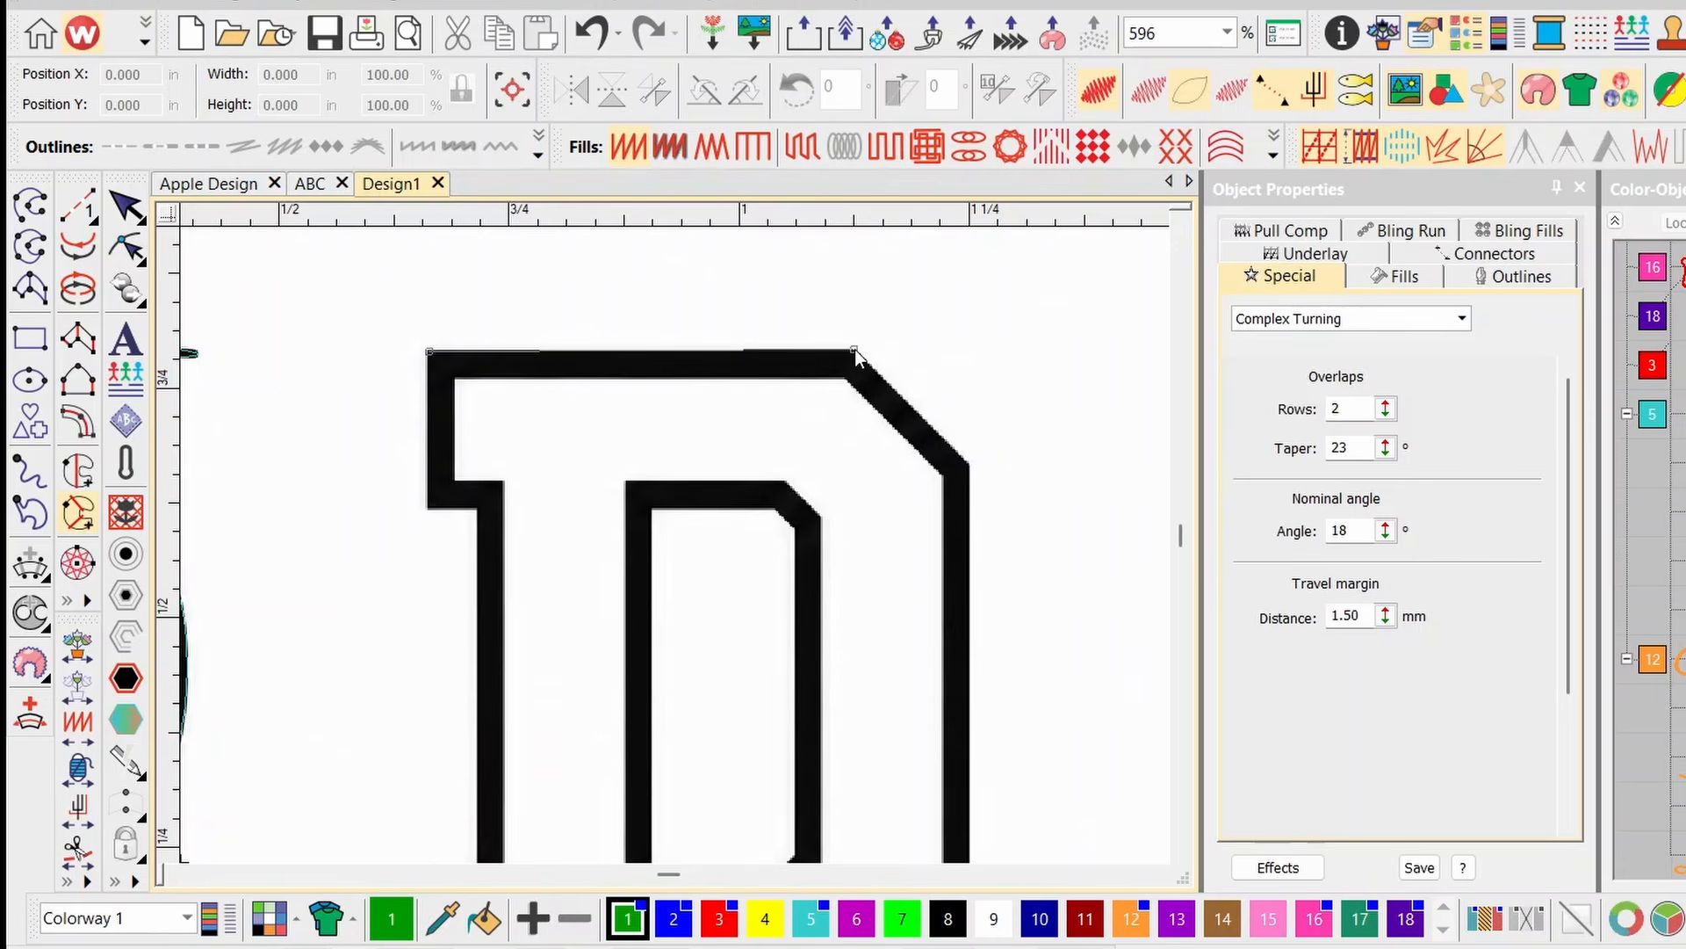
pyautogui.click(967, 465)
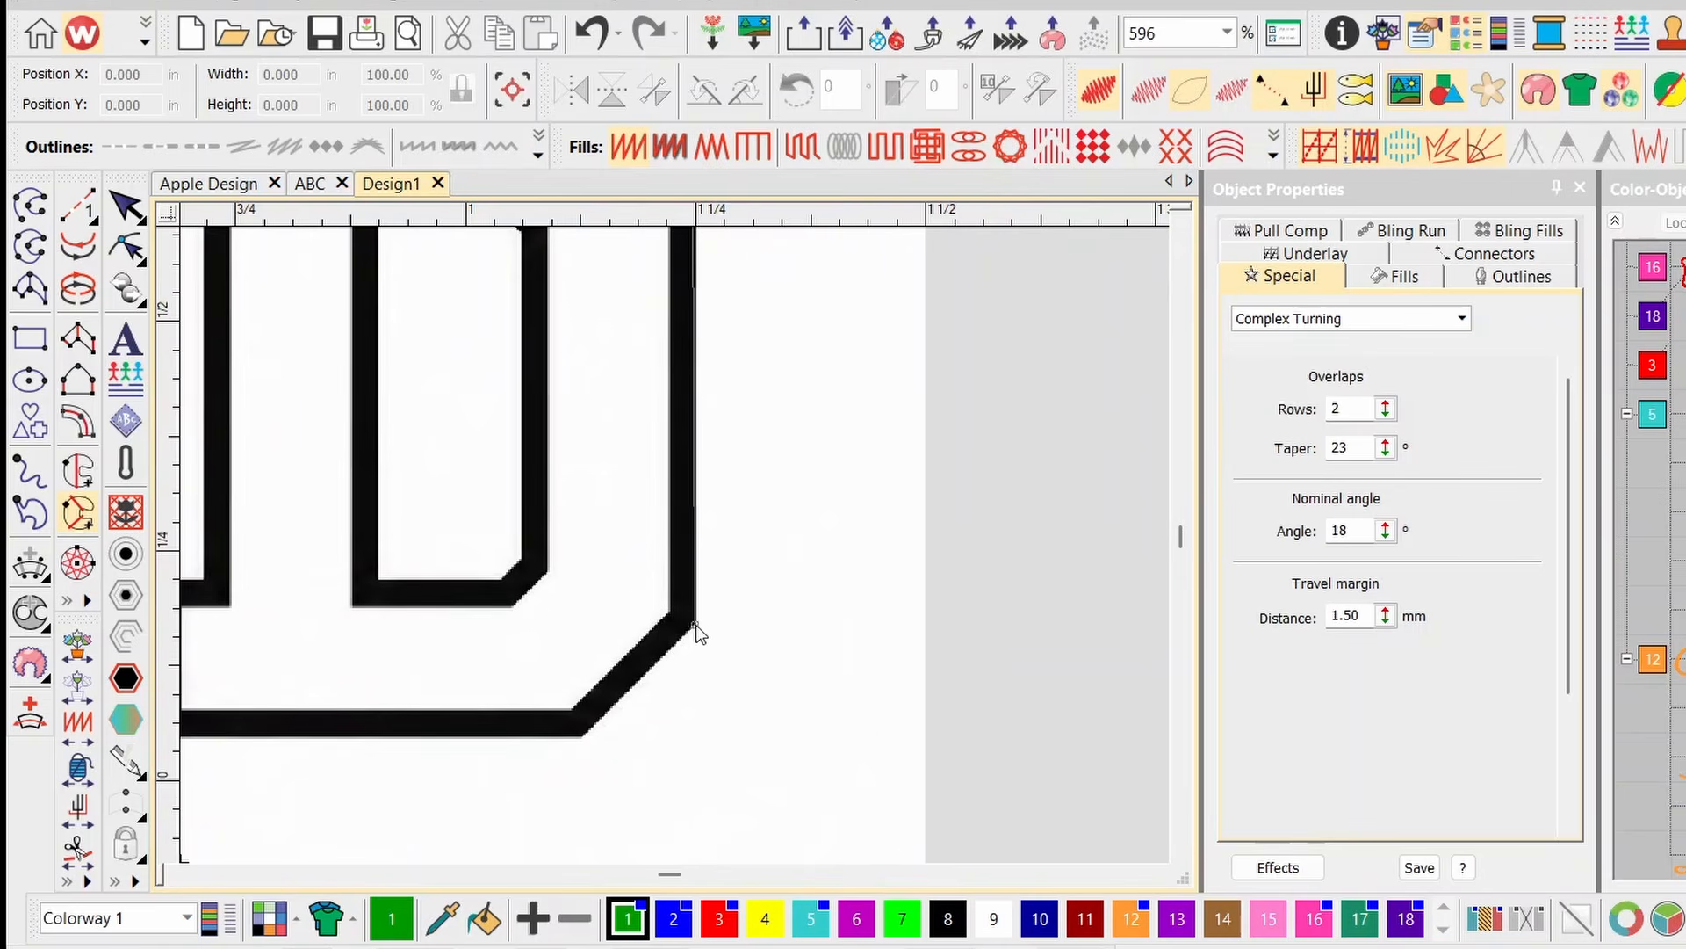
pyautogui.click(696, 624)
pyautogui.click(579, 736)
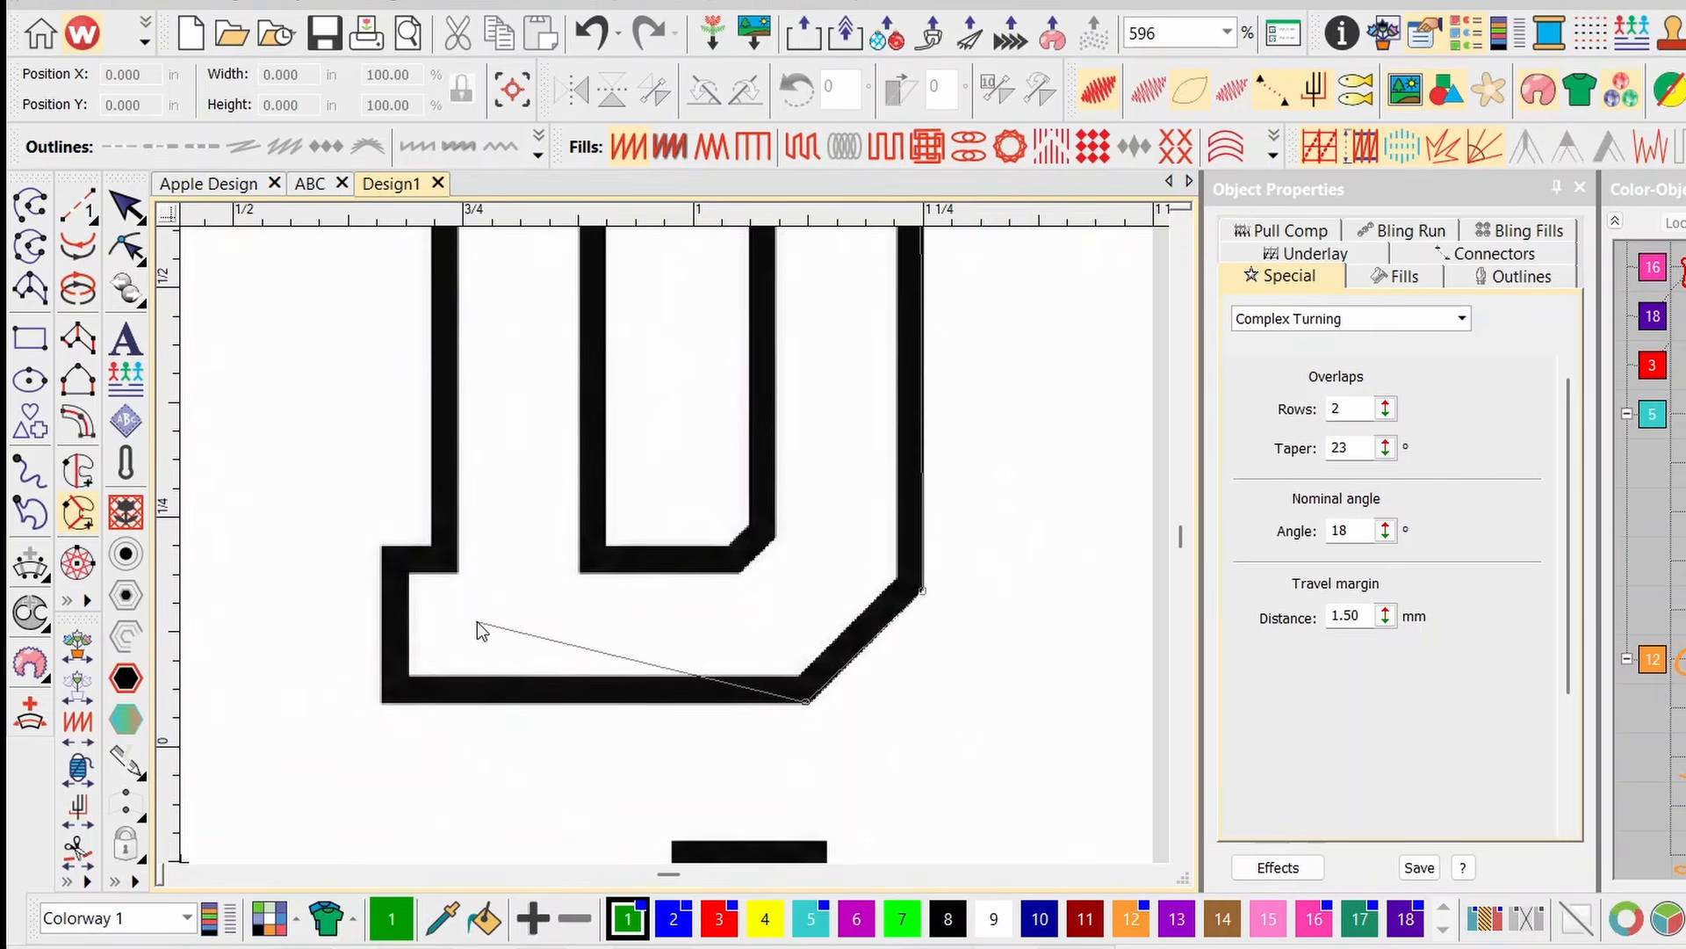
# Continue the outer boundary along the block D's bottom edge and up the serifed left side, and close it at the top-left corner.
pyautogui.click(382, 703)
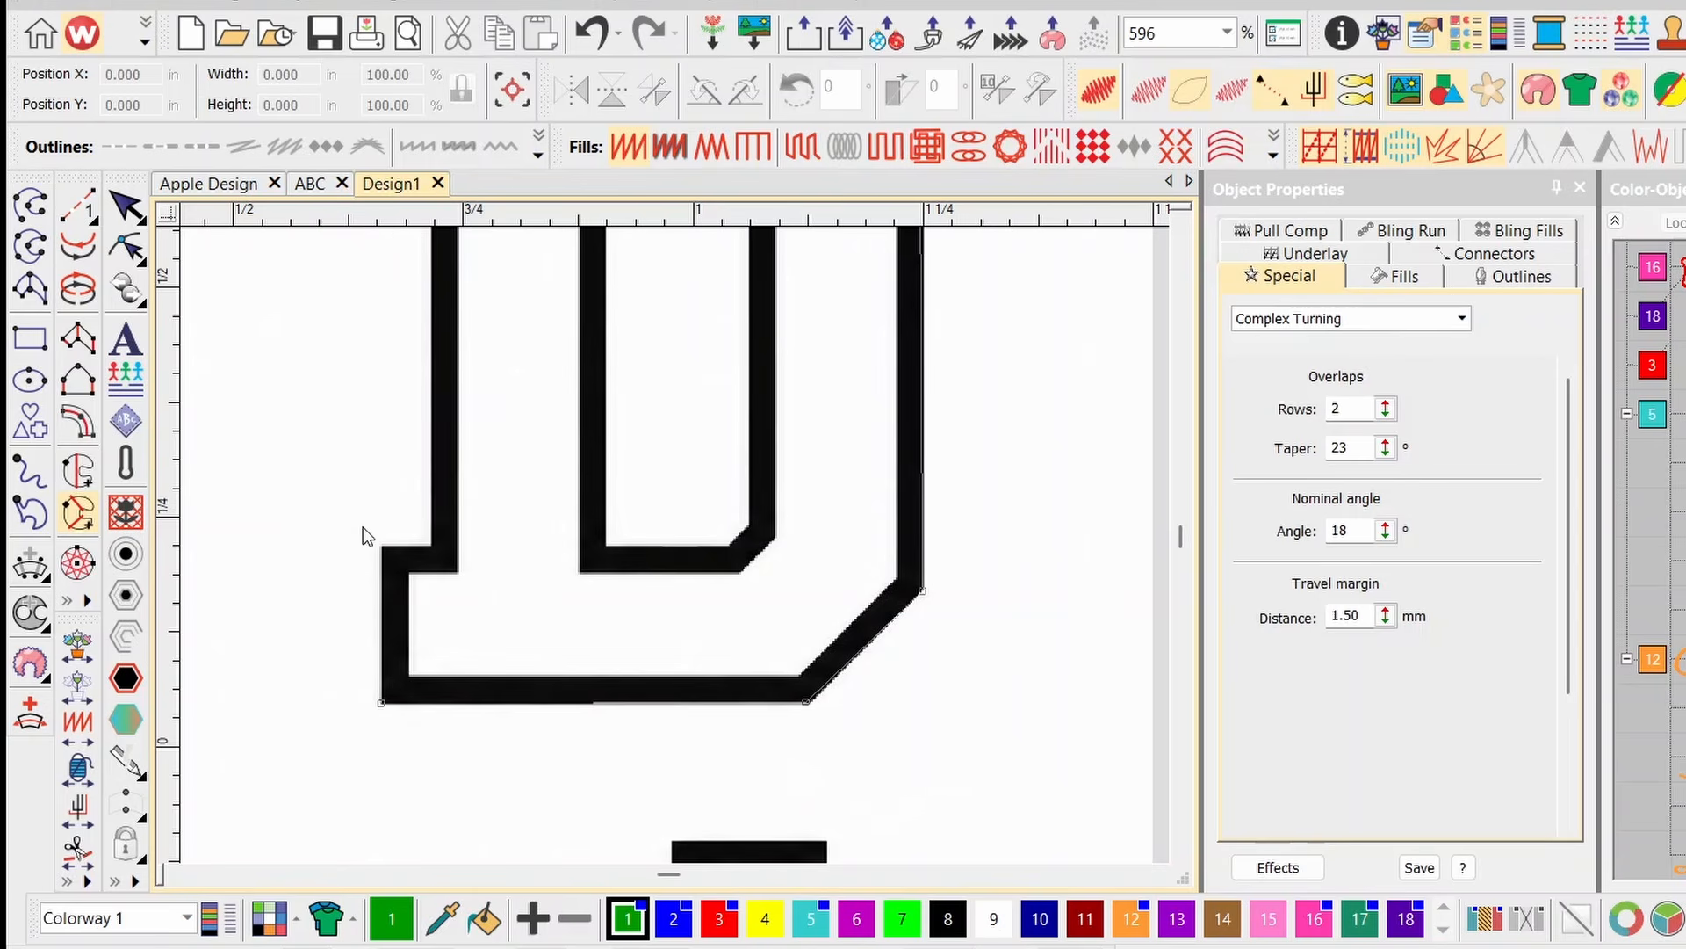
pyautogui.click(425, 545)
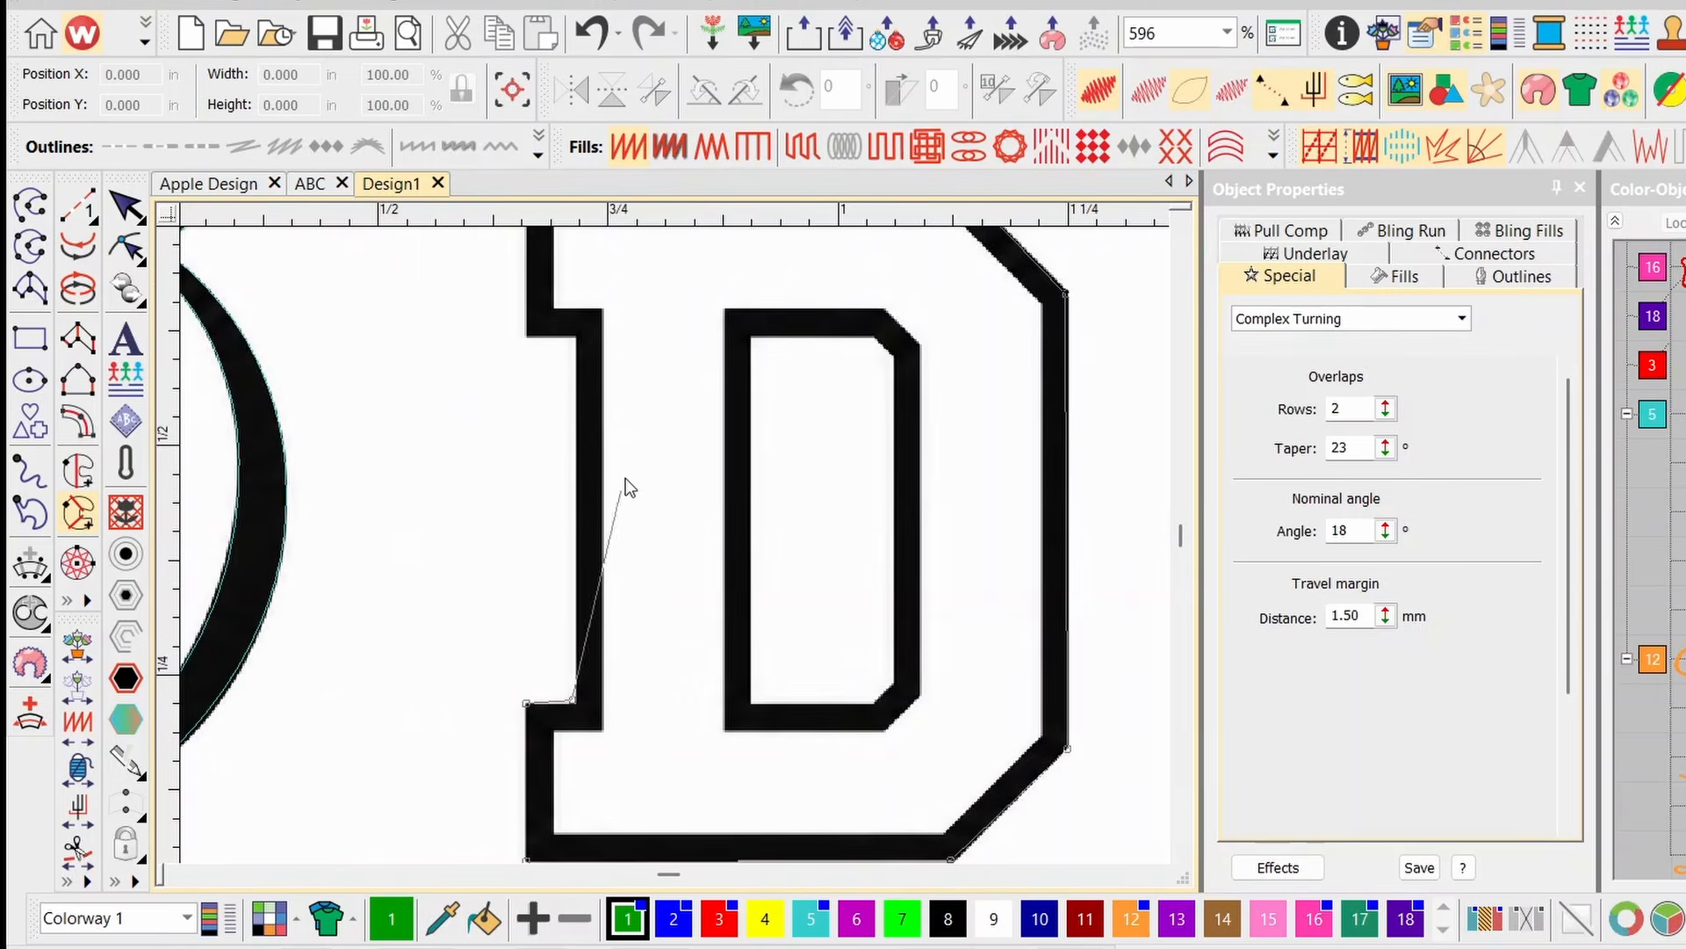
pyautogui.click(574, 337)
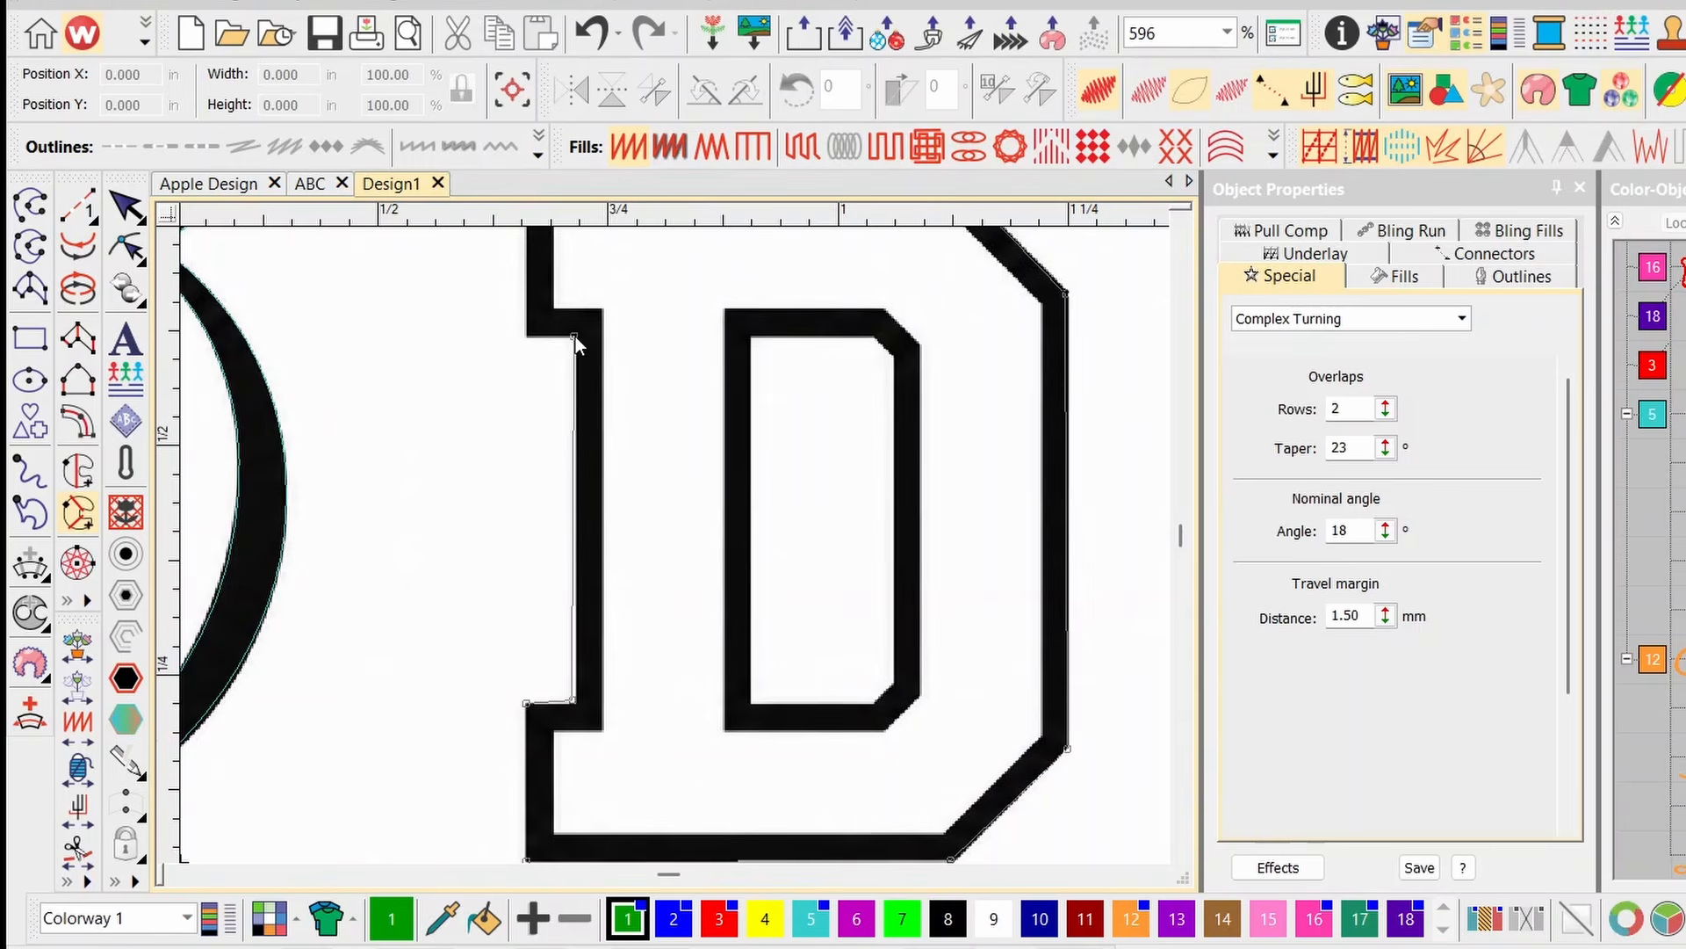
pyautogui.click(531, 336)
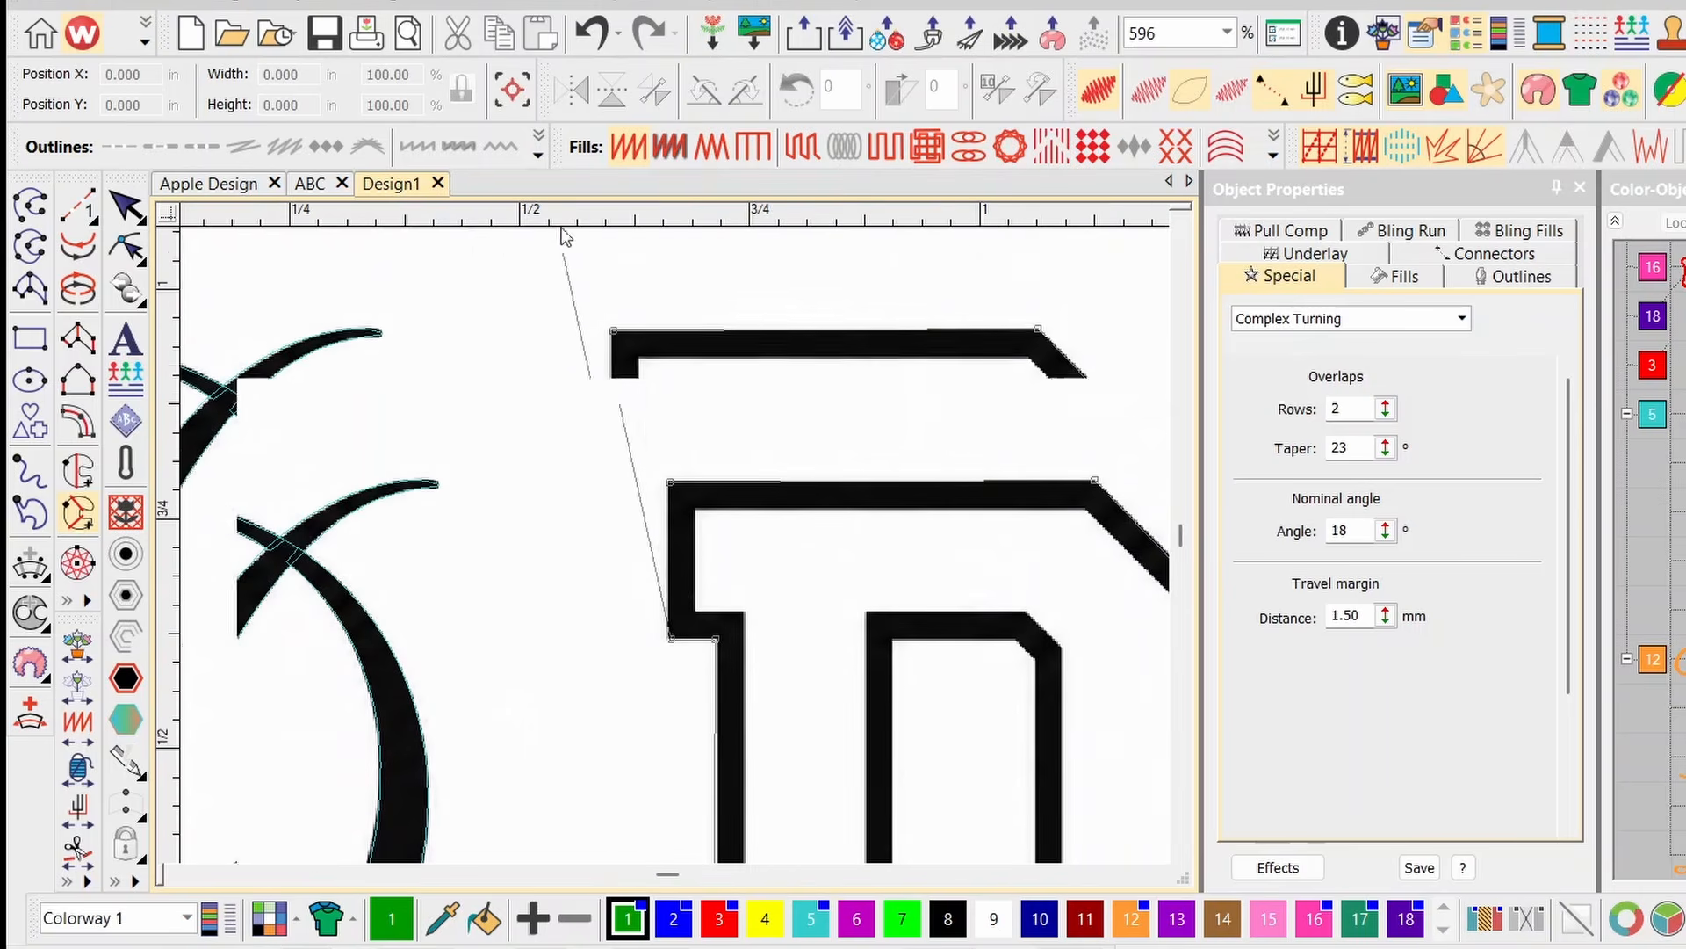
pyautogui.click(671, 485)
pyautogui.scroll(-2, 957, 731)
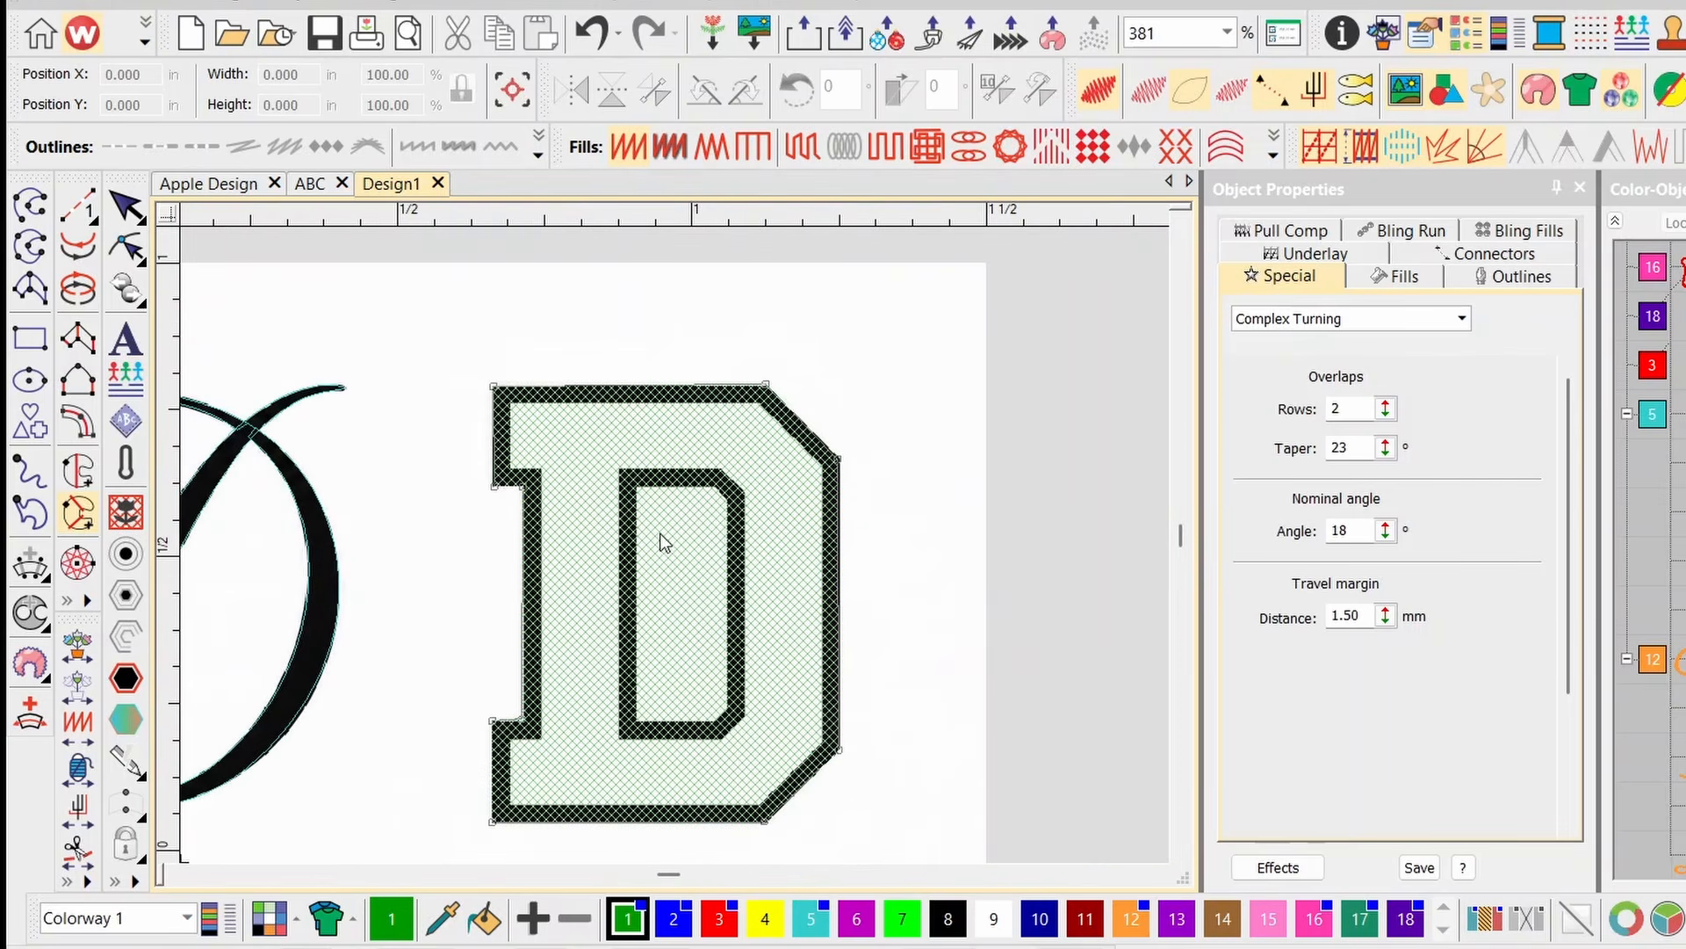
# Trace the outer edge of the block D's inner border as a hole and finish the shape with a horizontal stitch angle line.
pyautogui.scroll(2, 692, 599)
pyautogui.scroll(3, 671, 541)
pyautogui.scroll(-3, 676, 546)
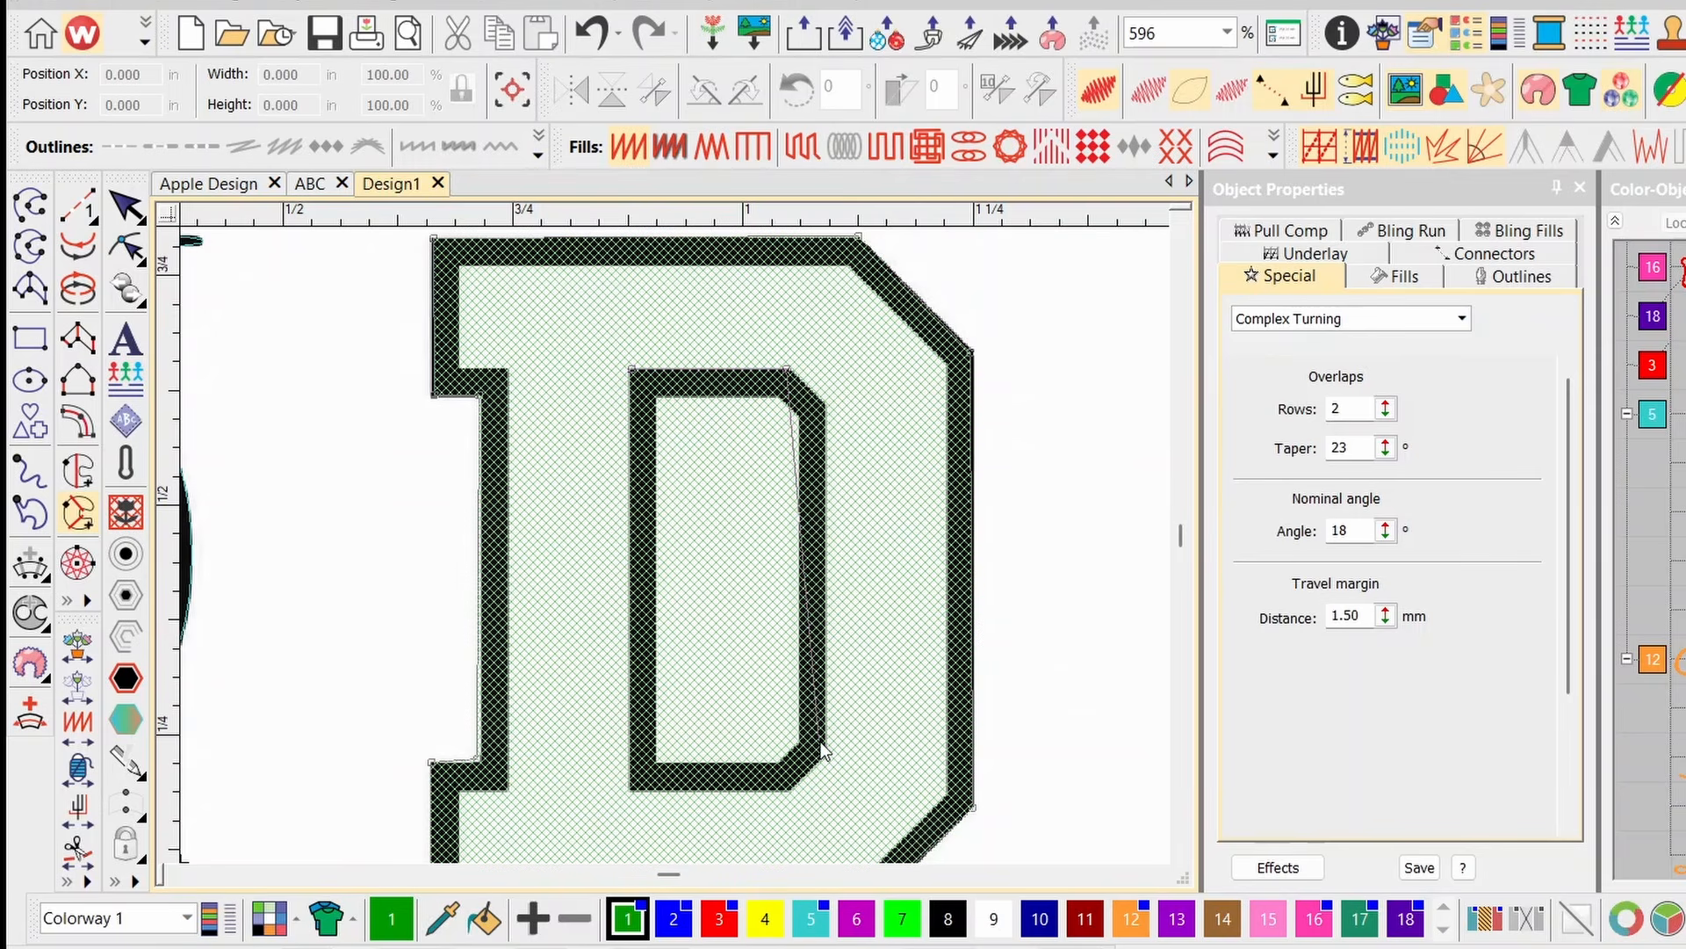
pyautogui.click(823, 403)
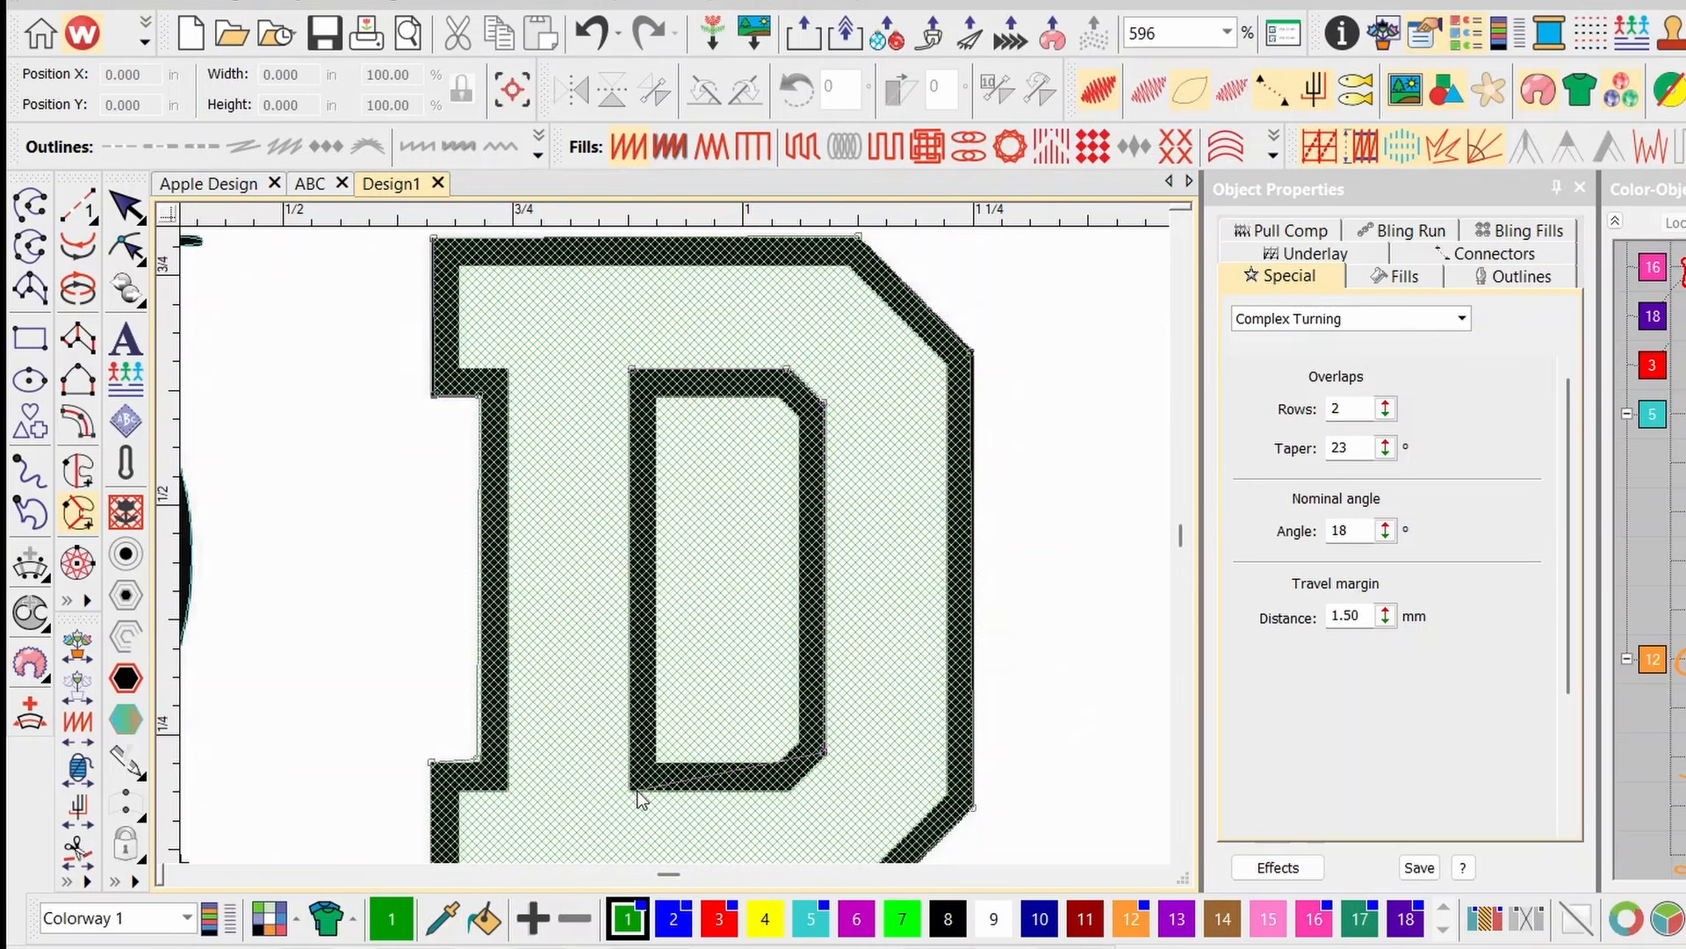
pyautogui.click(790, 791)
pyautogui.click(632, 791)
pyautogui.press('Return')
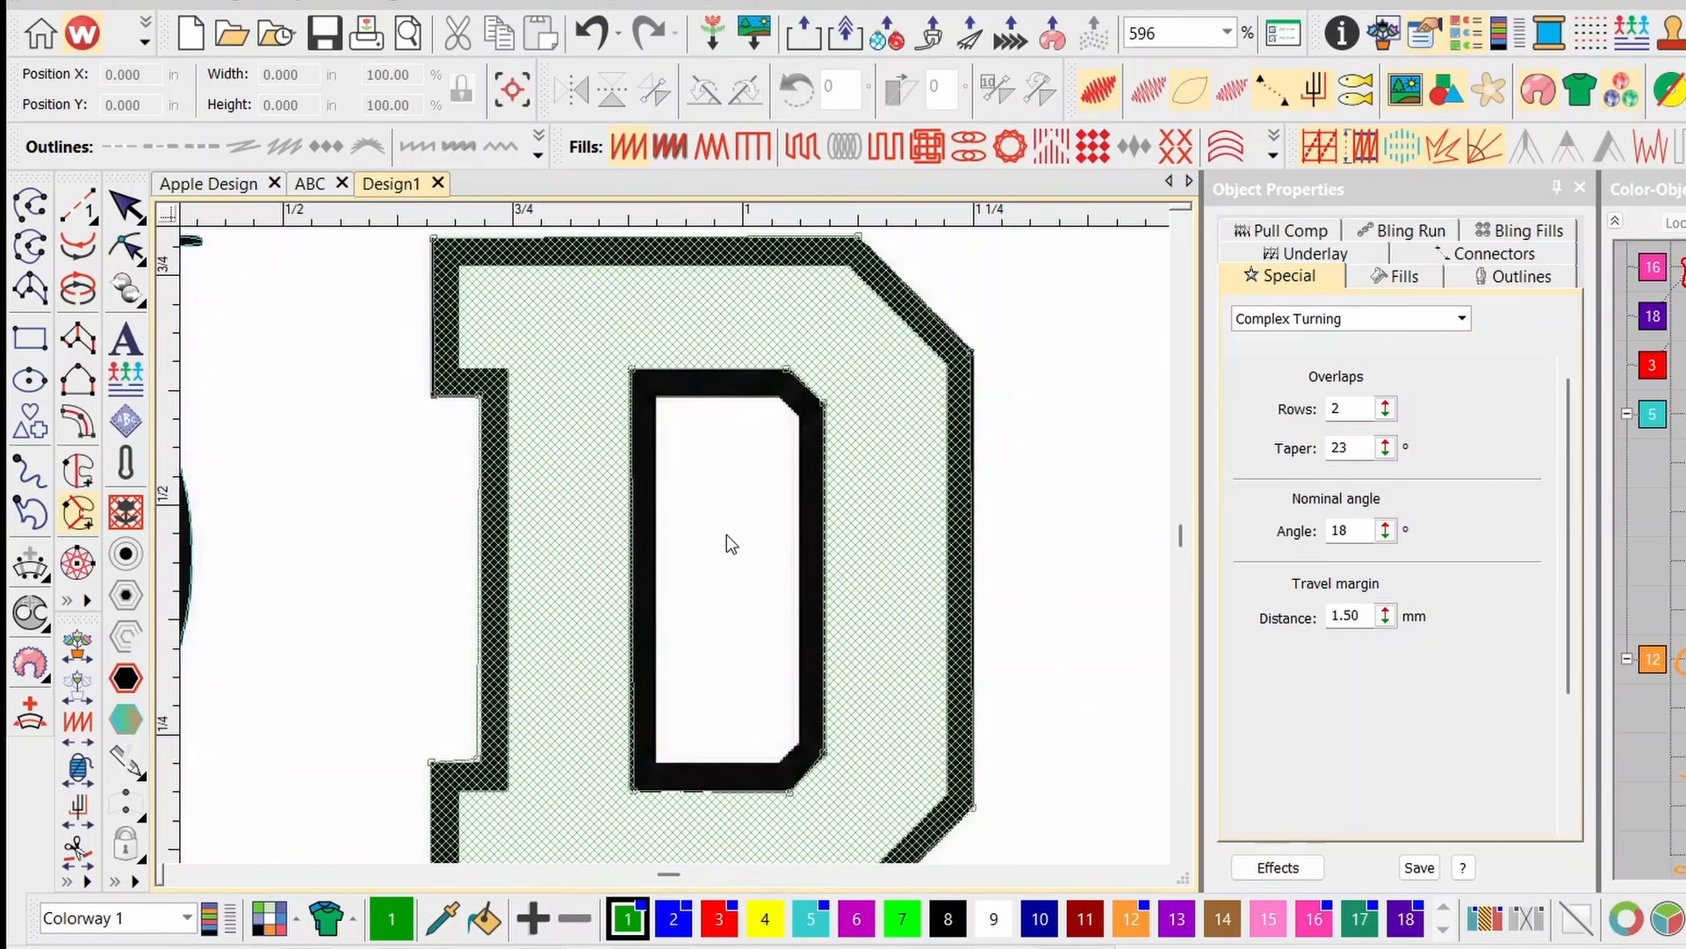
pyautogui.click(448, 561)
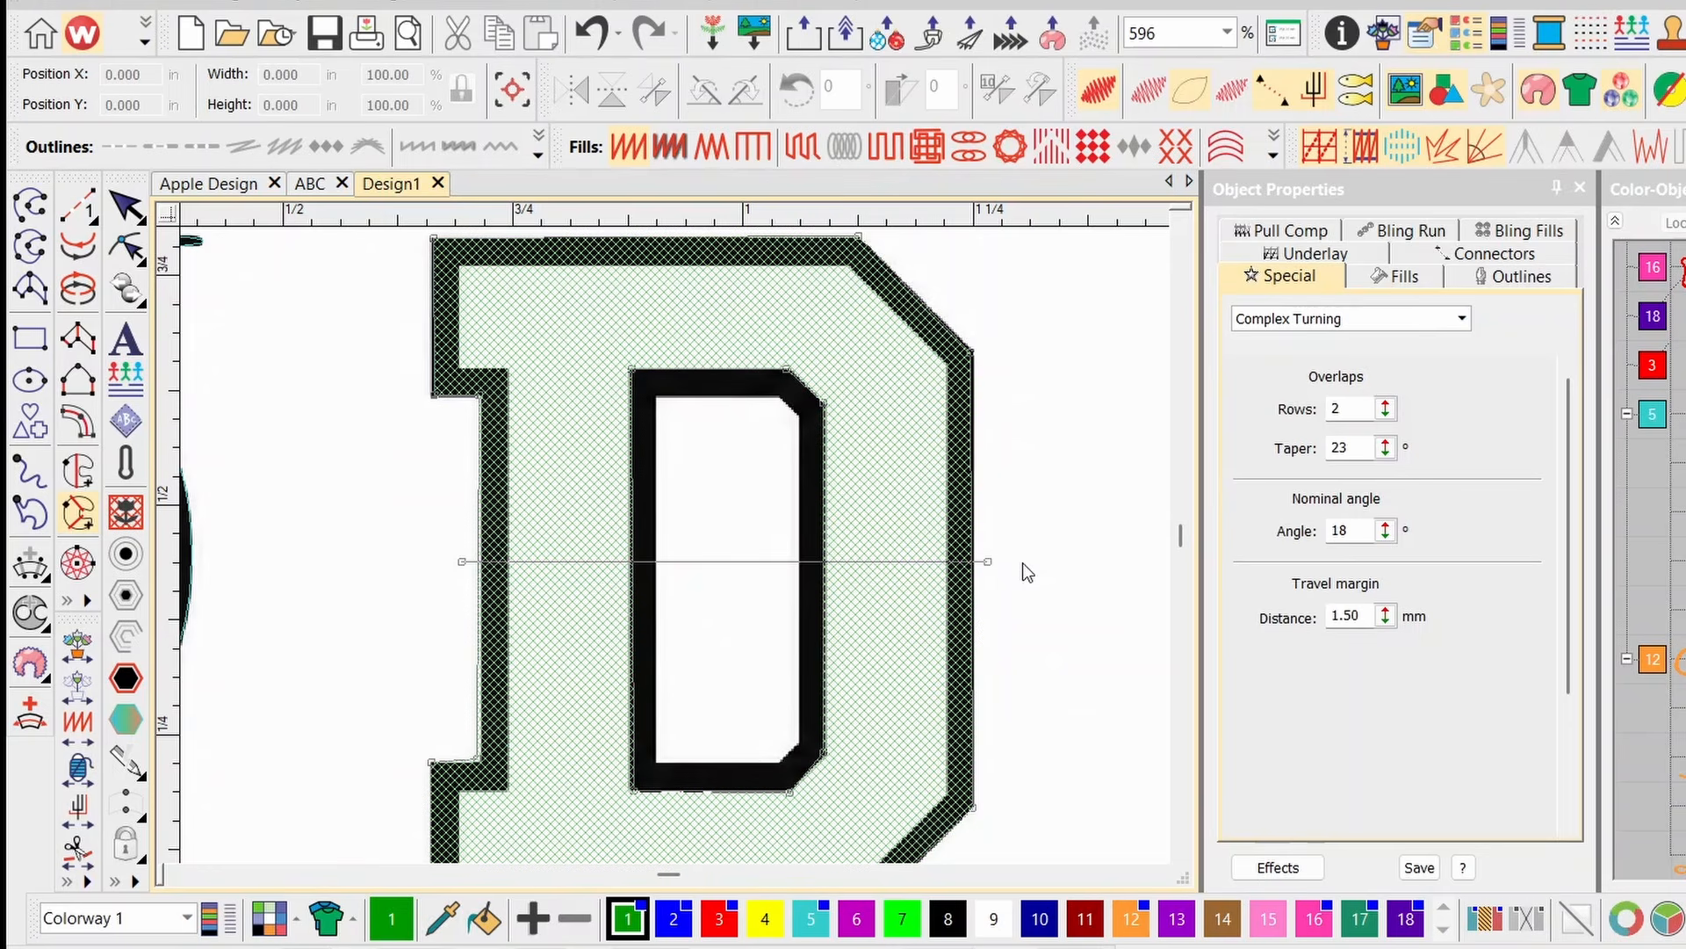
pyautogui.click(1021, 563)
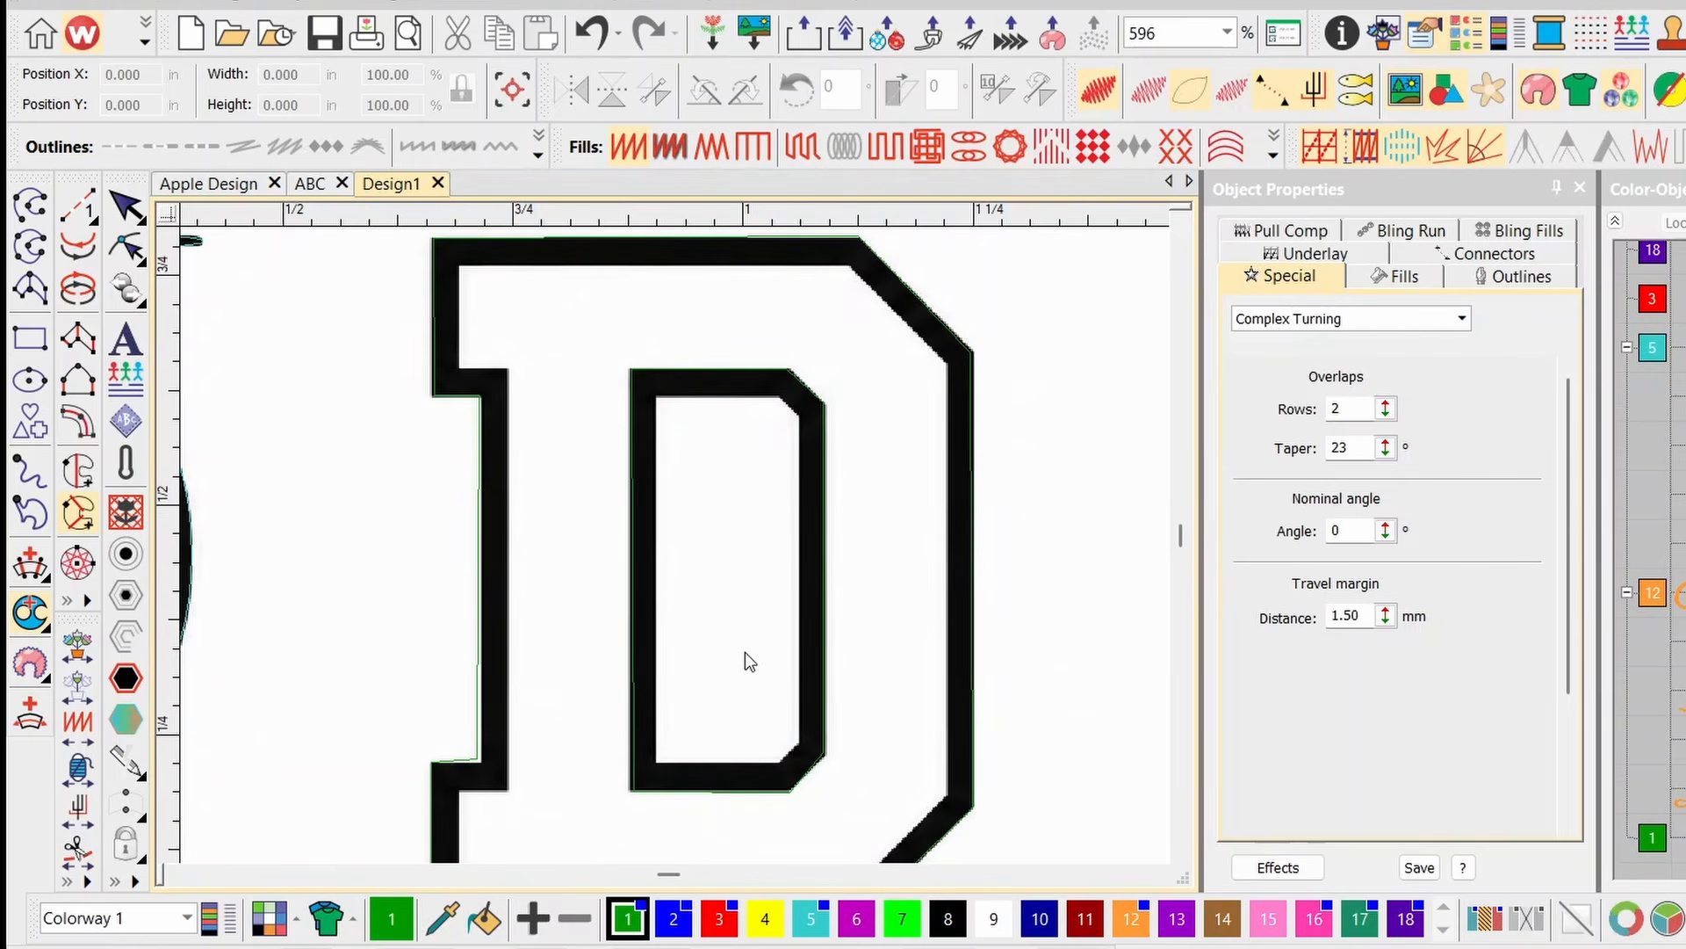
# Digitize a yellow (color 4) satin column over the block D's vertical stem, between its upper and lower arms.
pyautogui.click(765, 918)
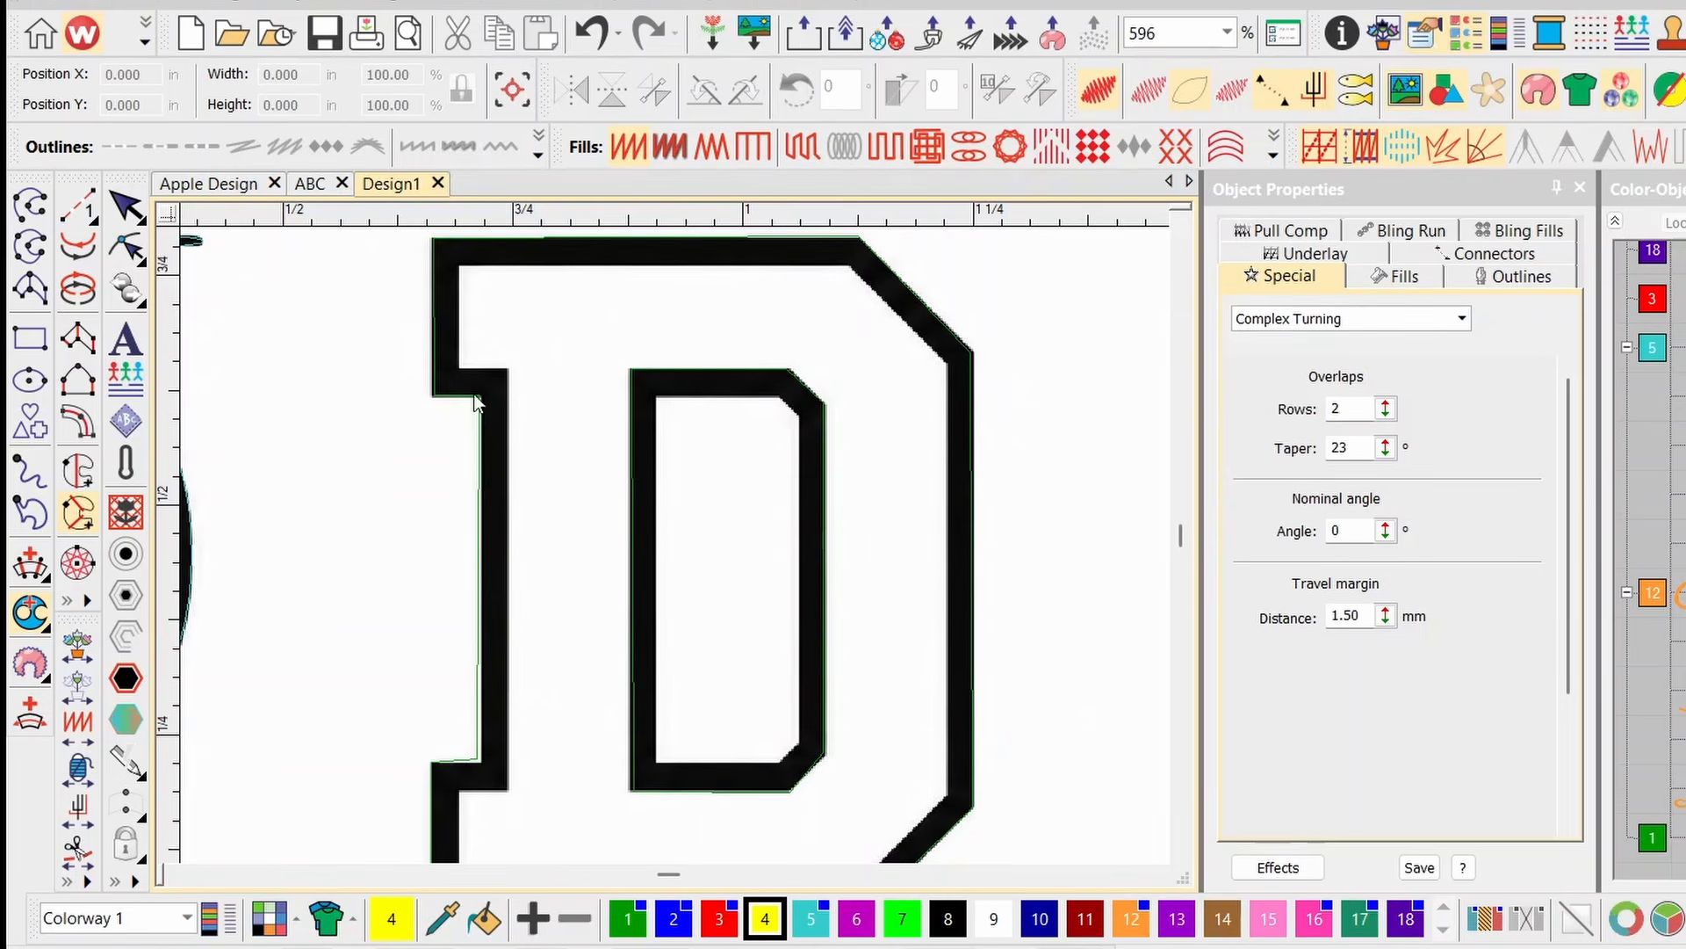
pyautogui.click(77, 336)
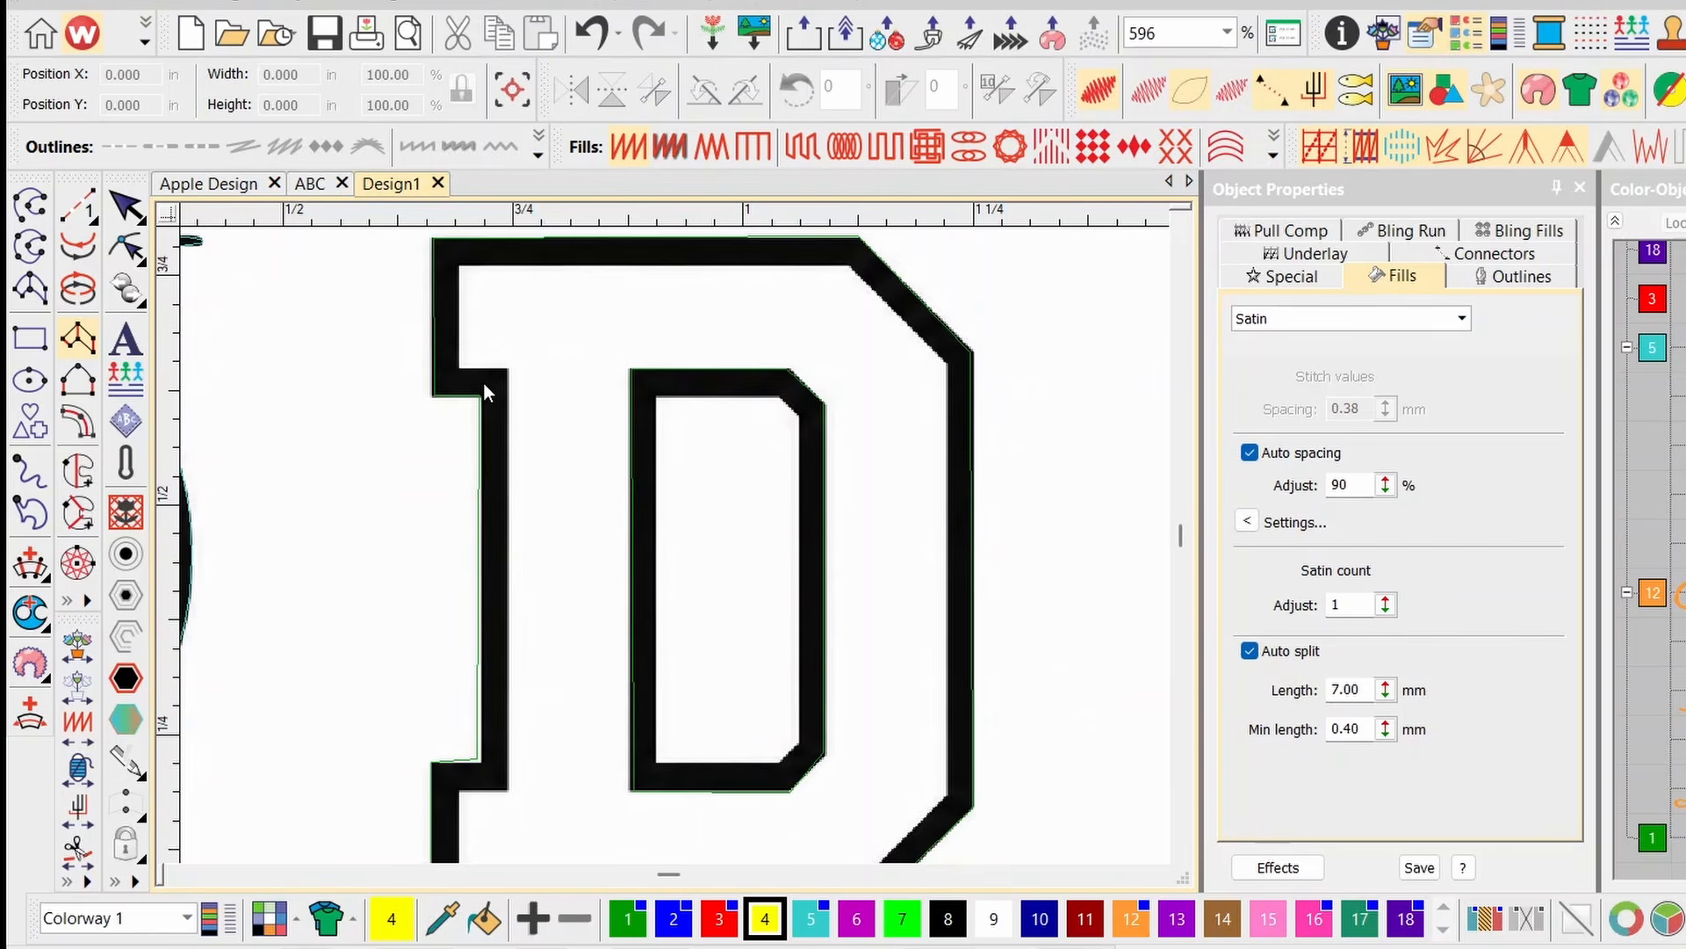
pyautogui.moveTo(482, 382); pyautogui.dragTo(655, 388)
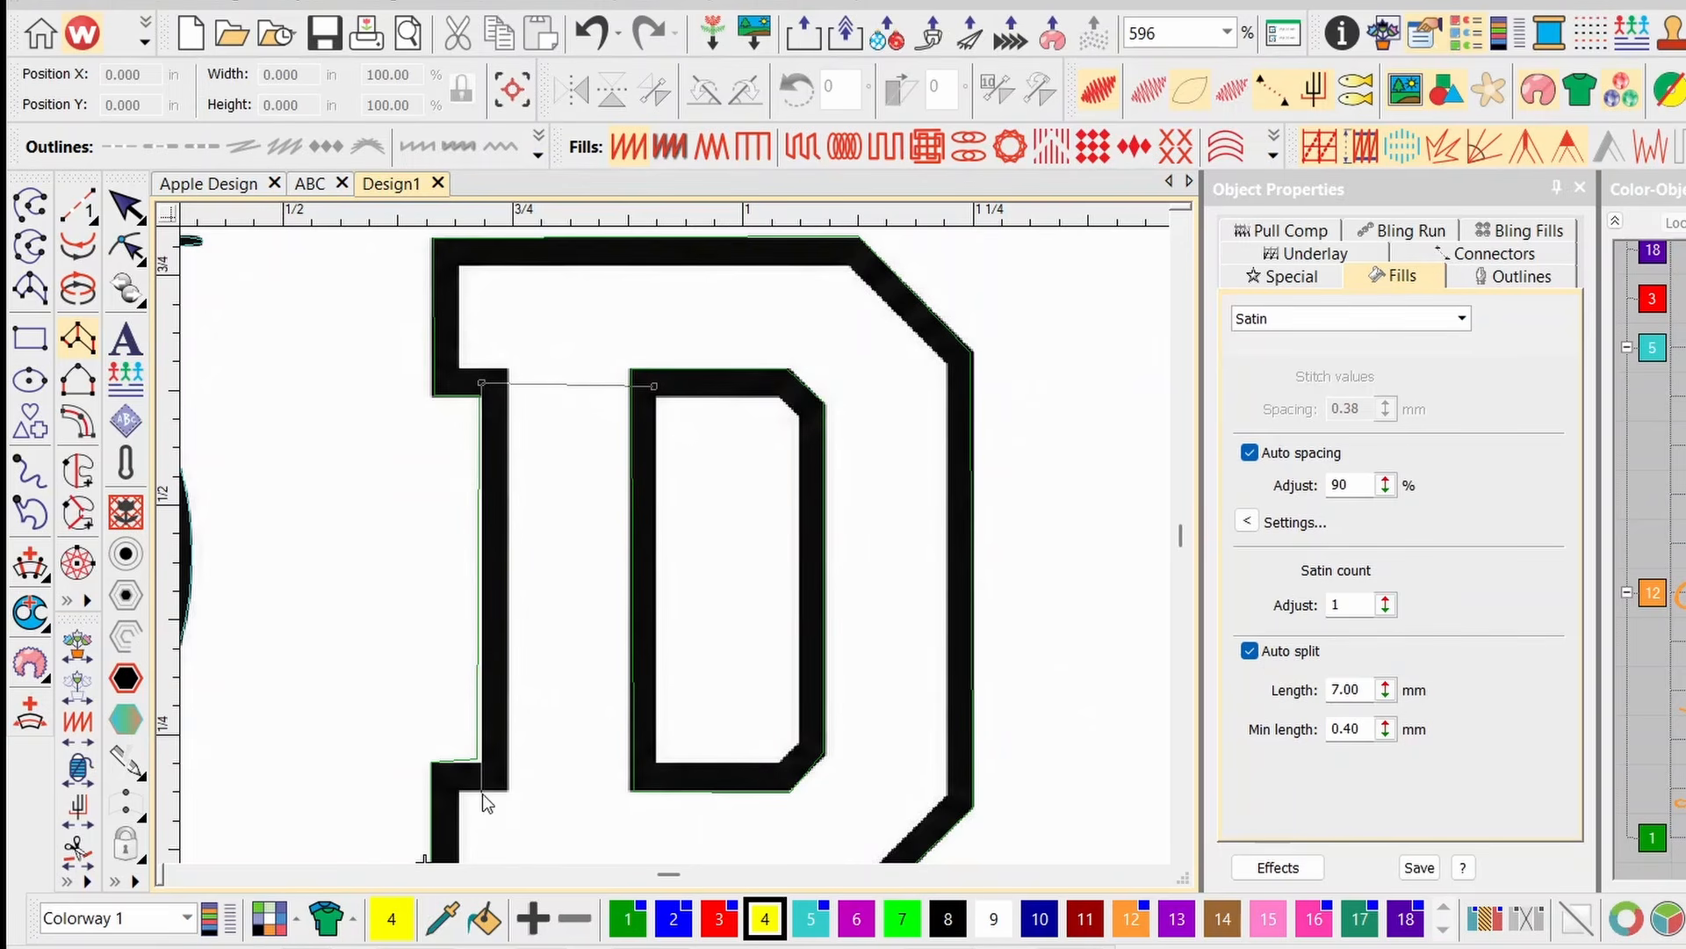
pyautogui.moveTo(483, 771); pyautogui.dragTo(657, 771)
pyautogui.press('Return')
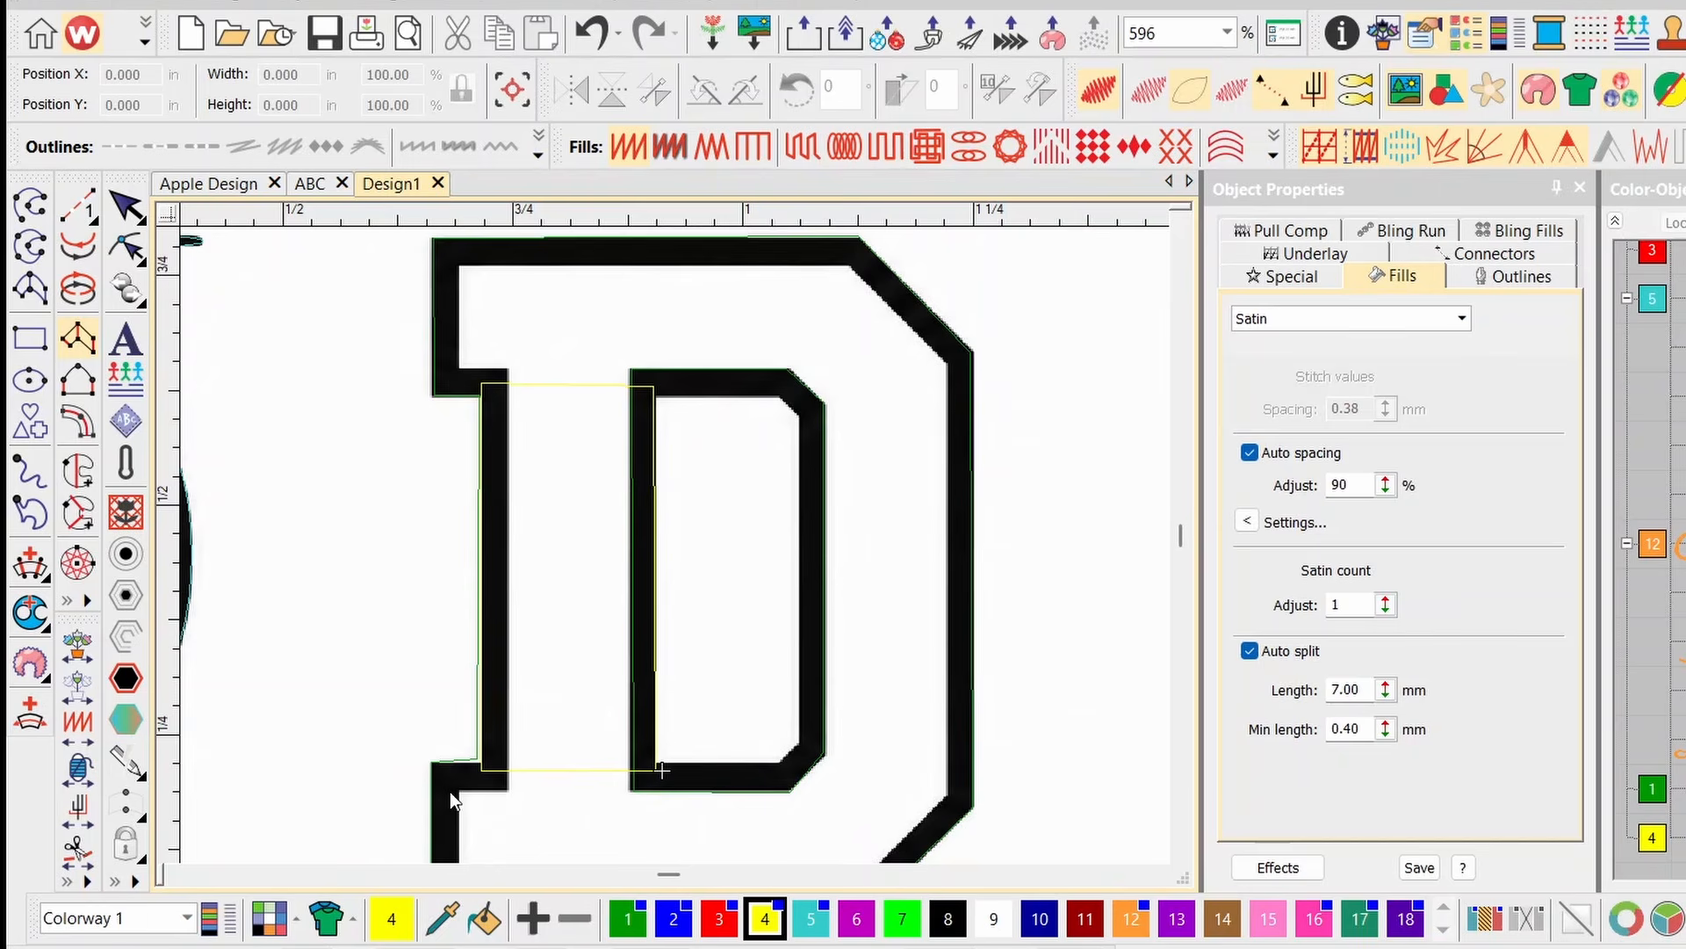
# Start a second satin column at the lower serif and place point pairs along the bottom arm and around the lower-right chamfer.
pyautogui.scroll(-1, 581, 775)
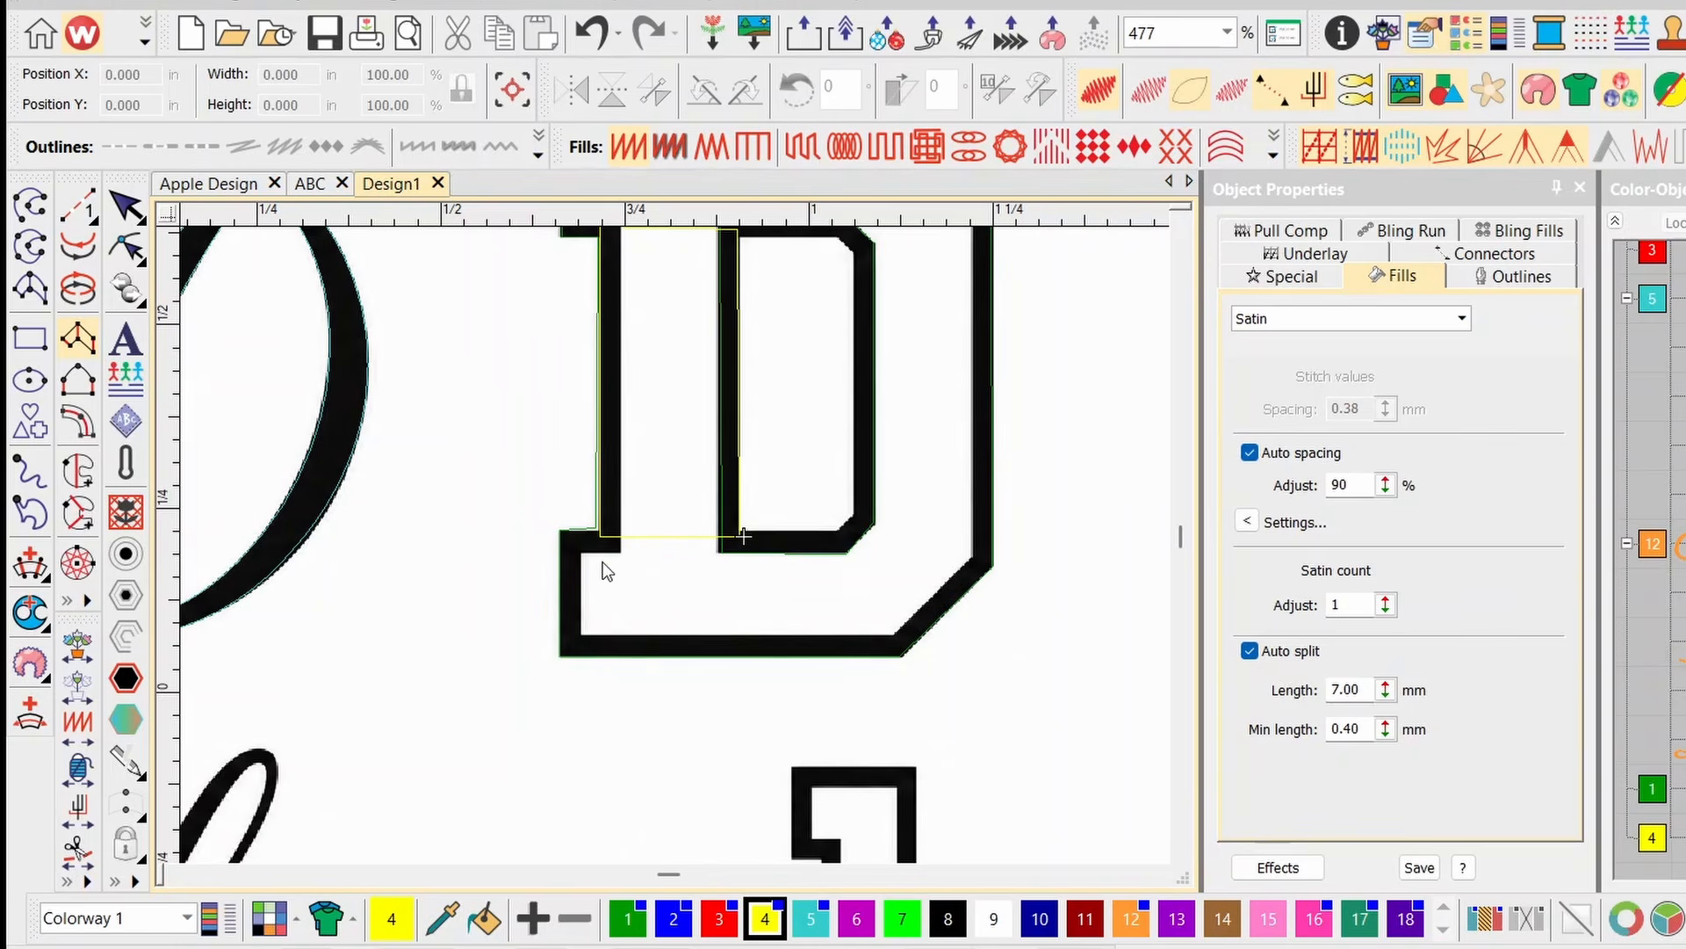
pyautogui.click(557, 529)
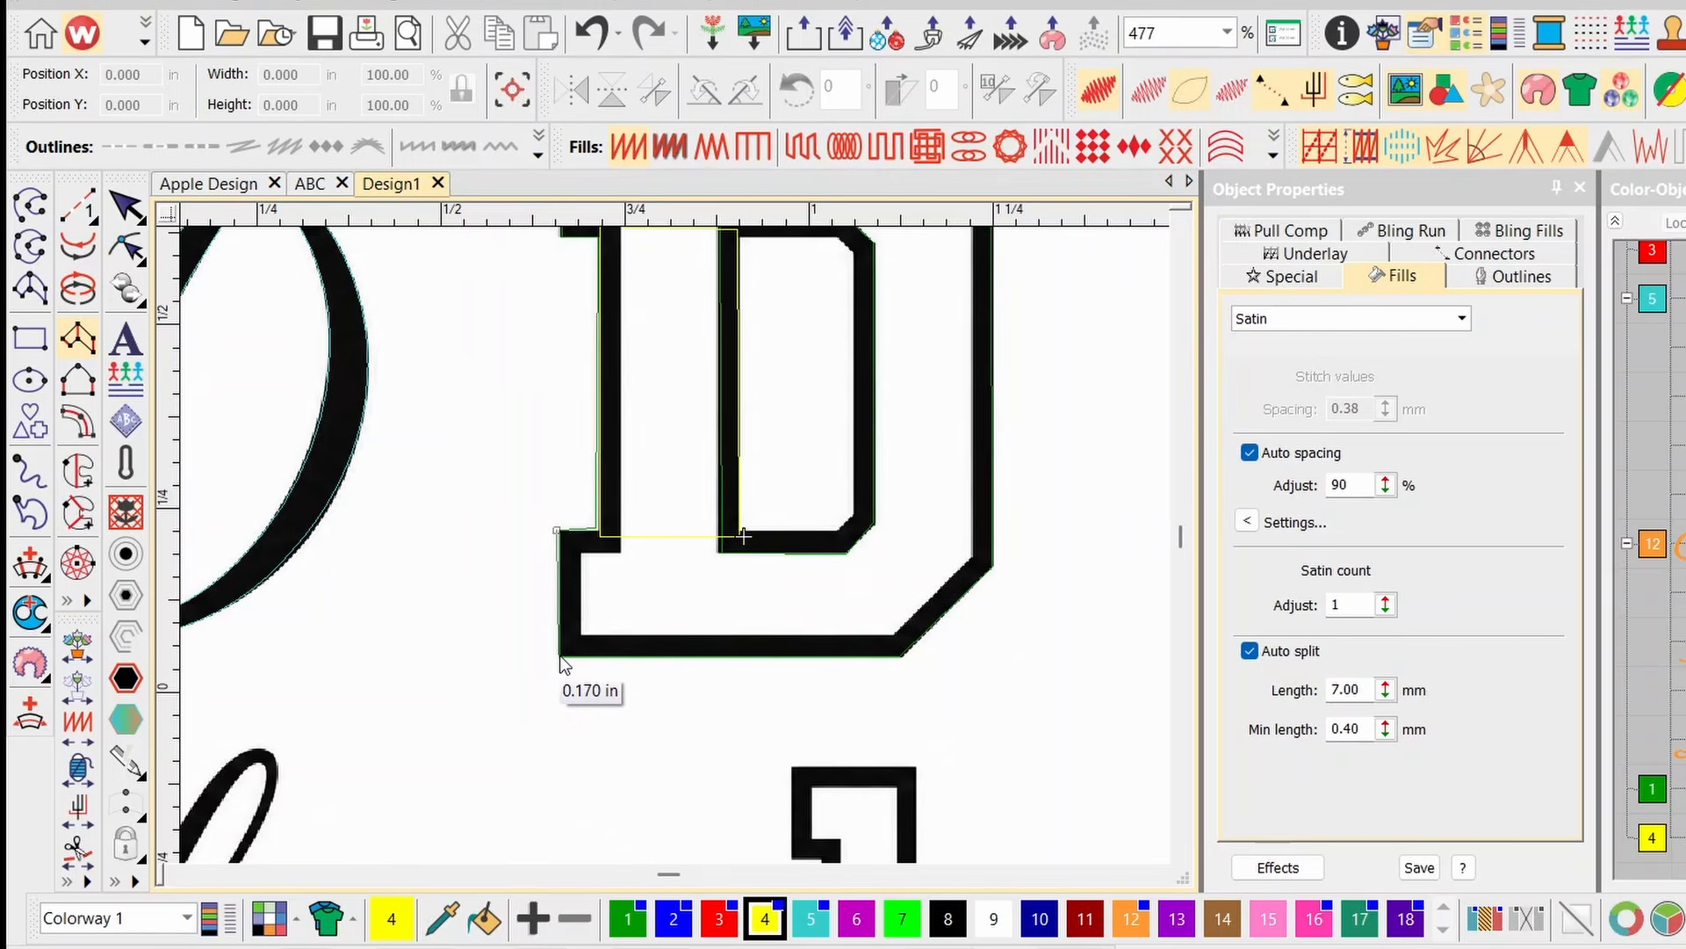
pyautogui.click(559, 657)
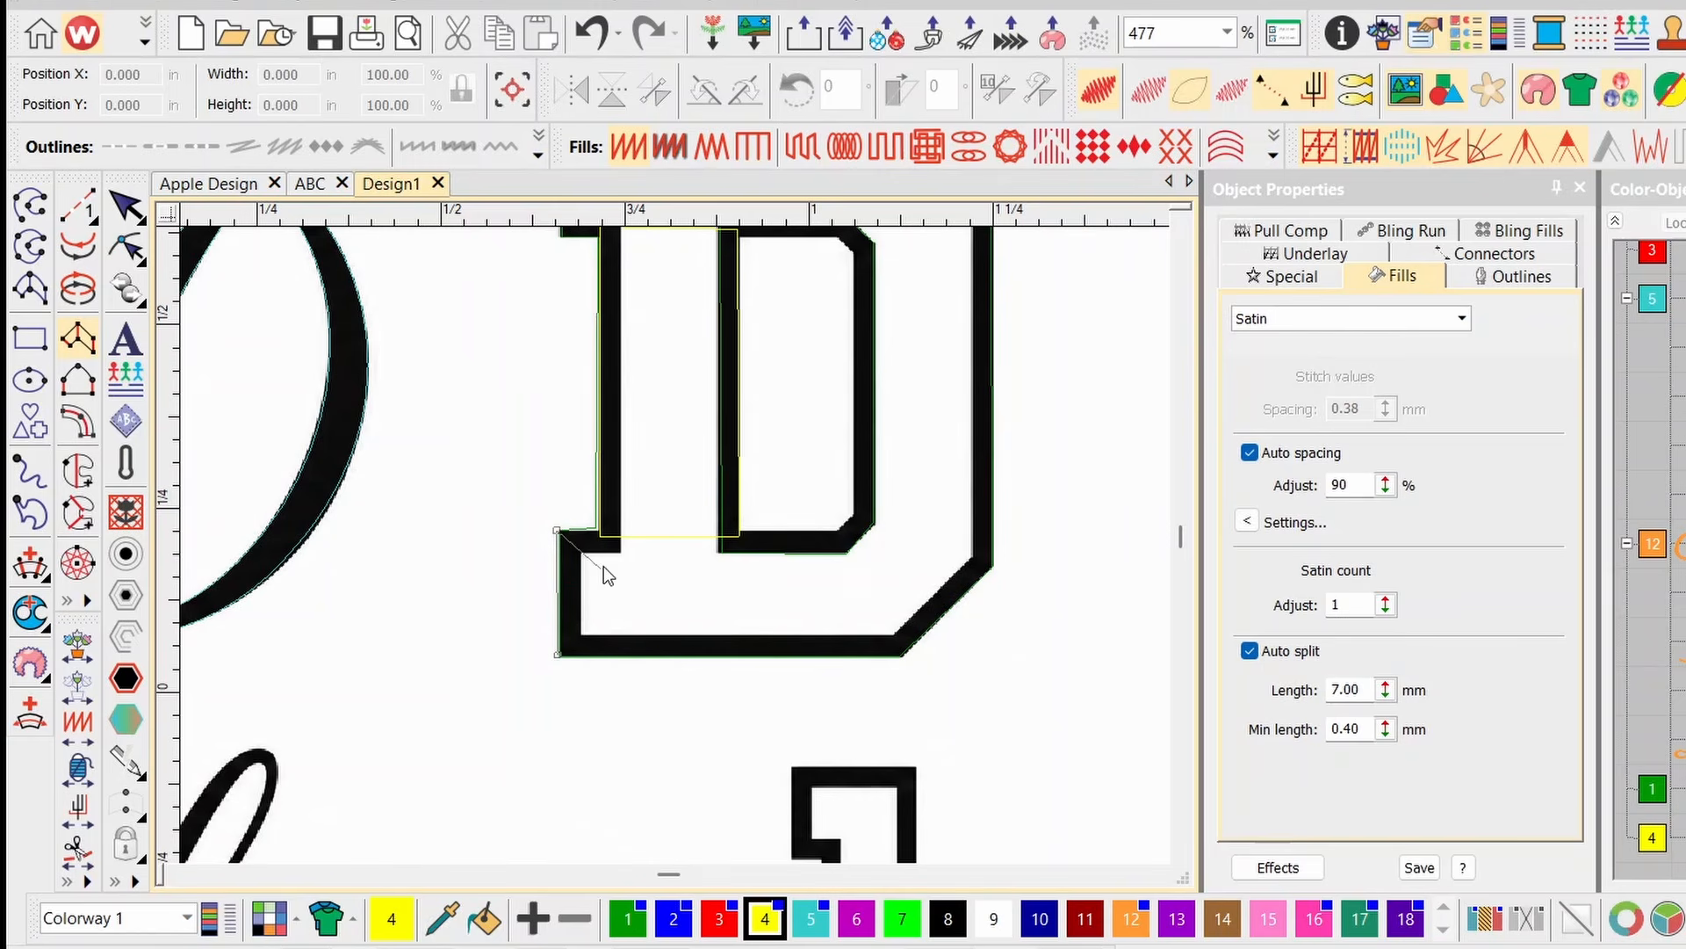
pyautogui.click(839, 531)
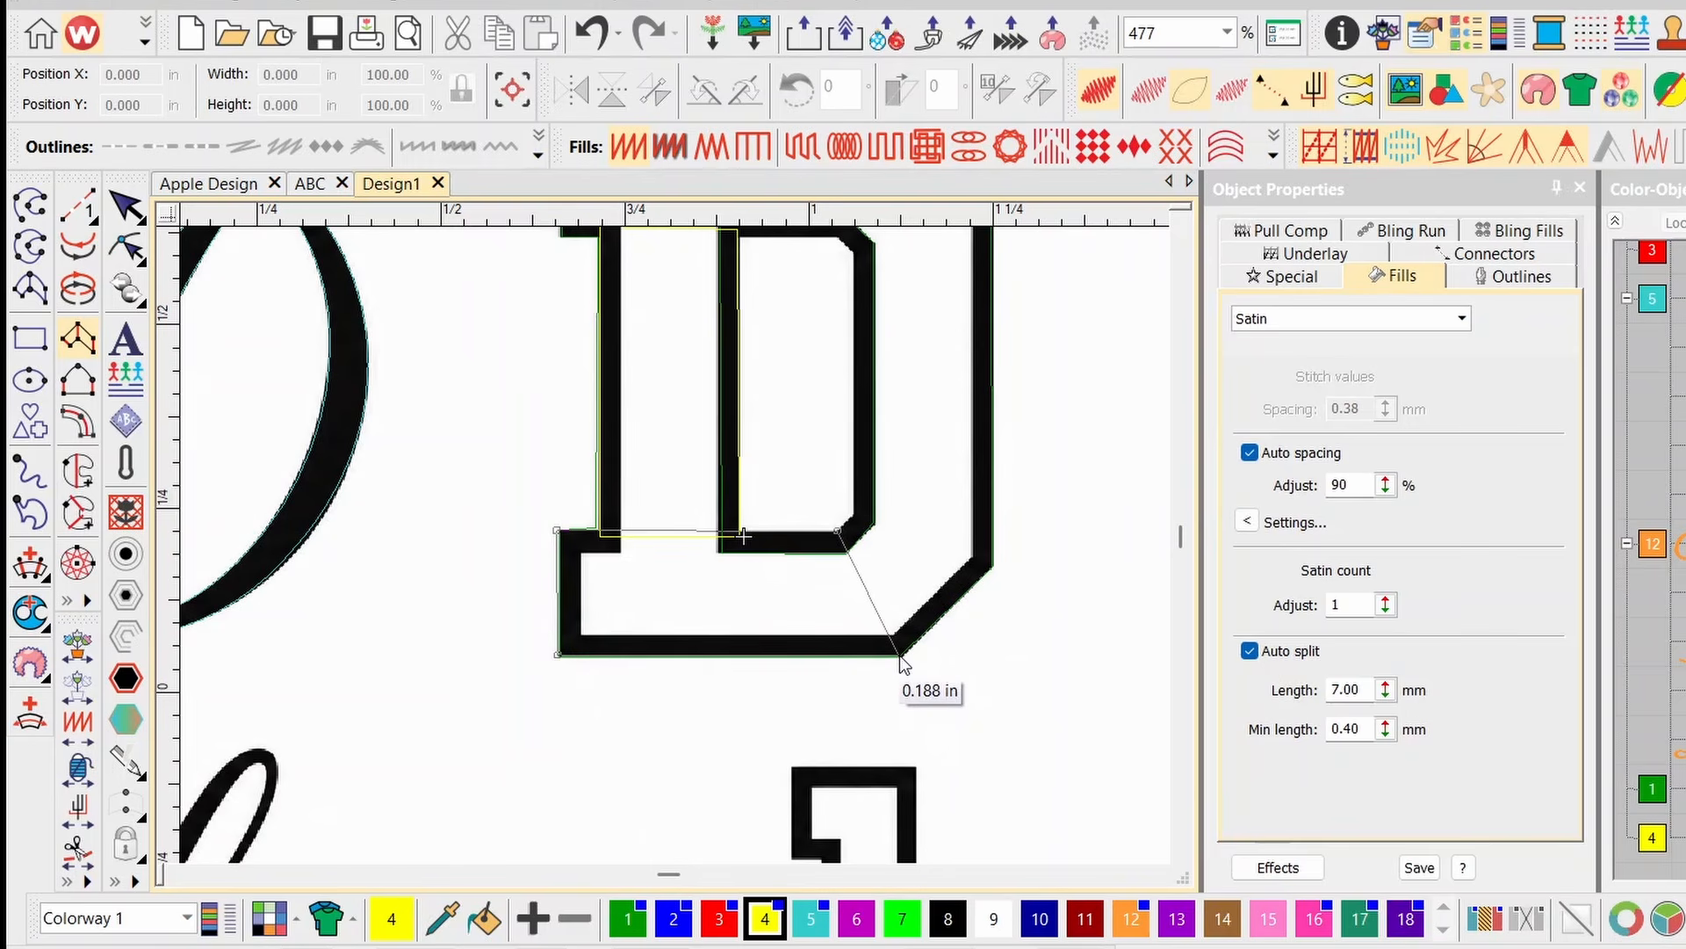
pyautogui.click(898, 655)
pyautogui.click(854, 515)
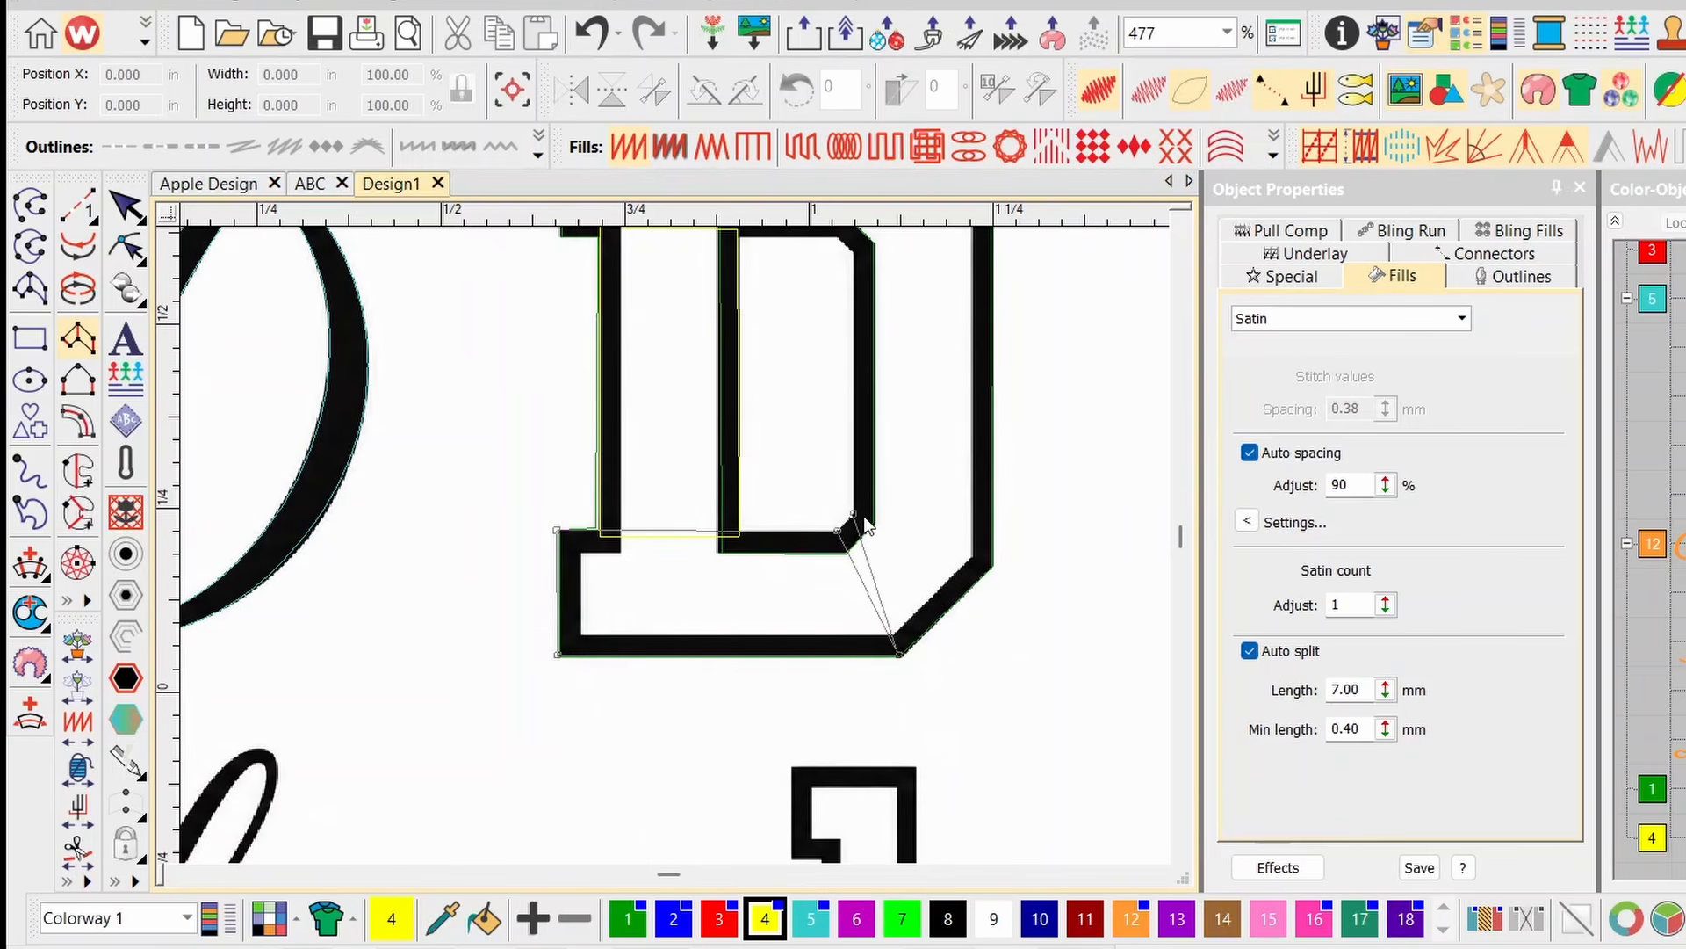
pyautogui.click(990, 563)
pyautogui.press('c')
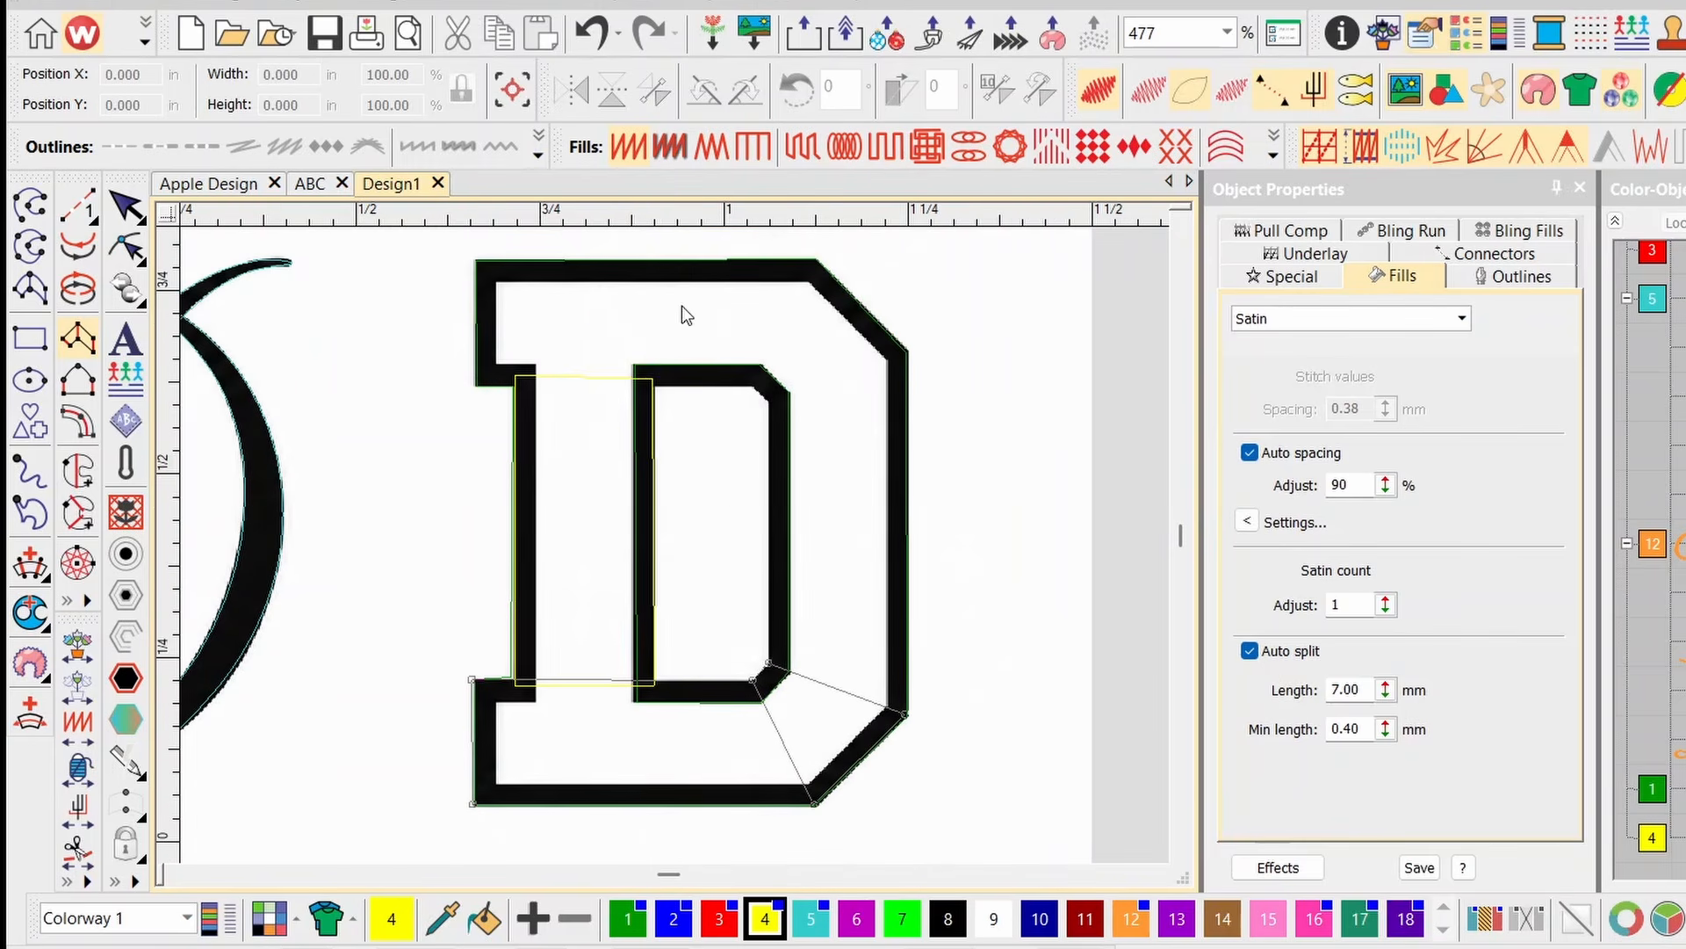
# Continue the column up the right side, around the upper chamfer and along the top arm to the serif, finish it and show the stitches.
pyautogui.click(769, 405)
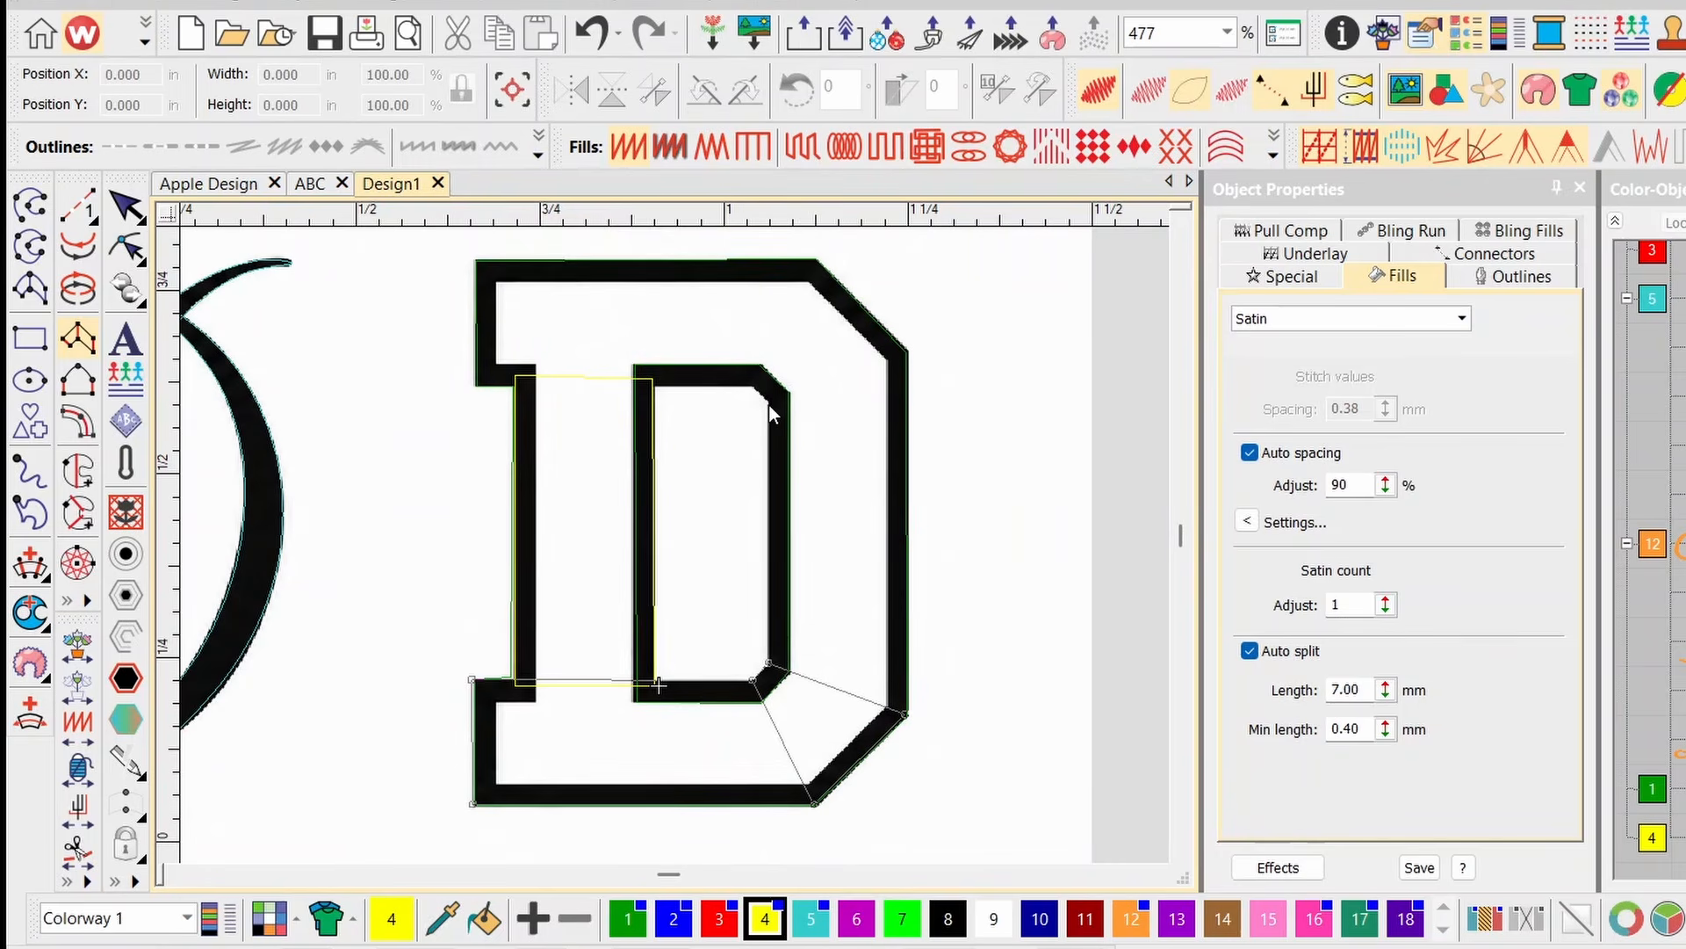
pyautogui.click(905, 354)
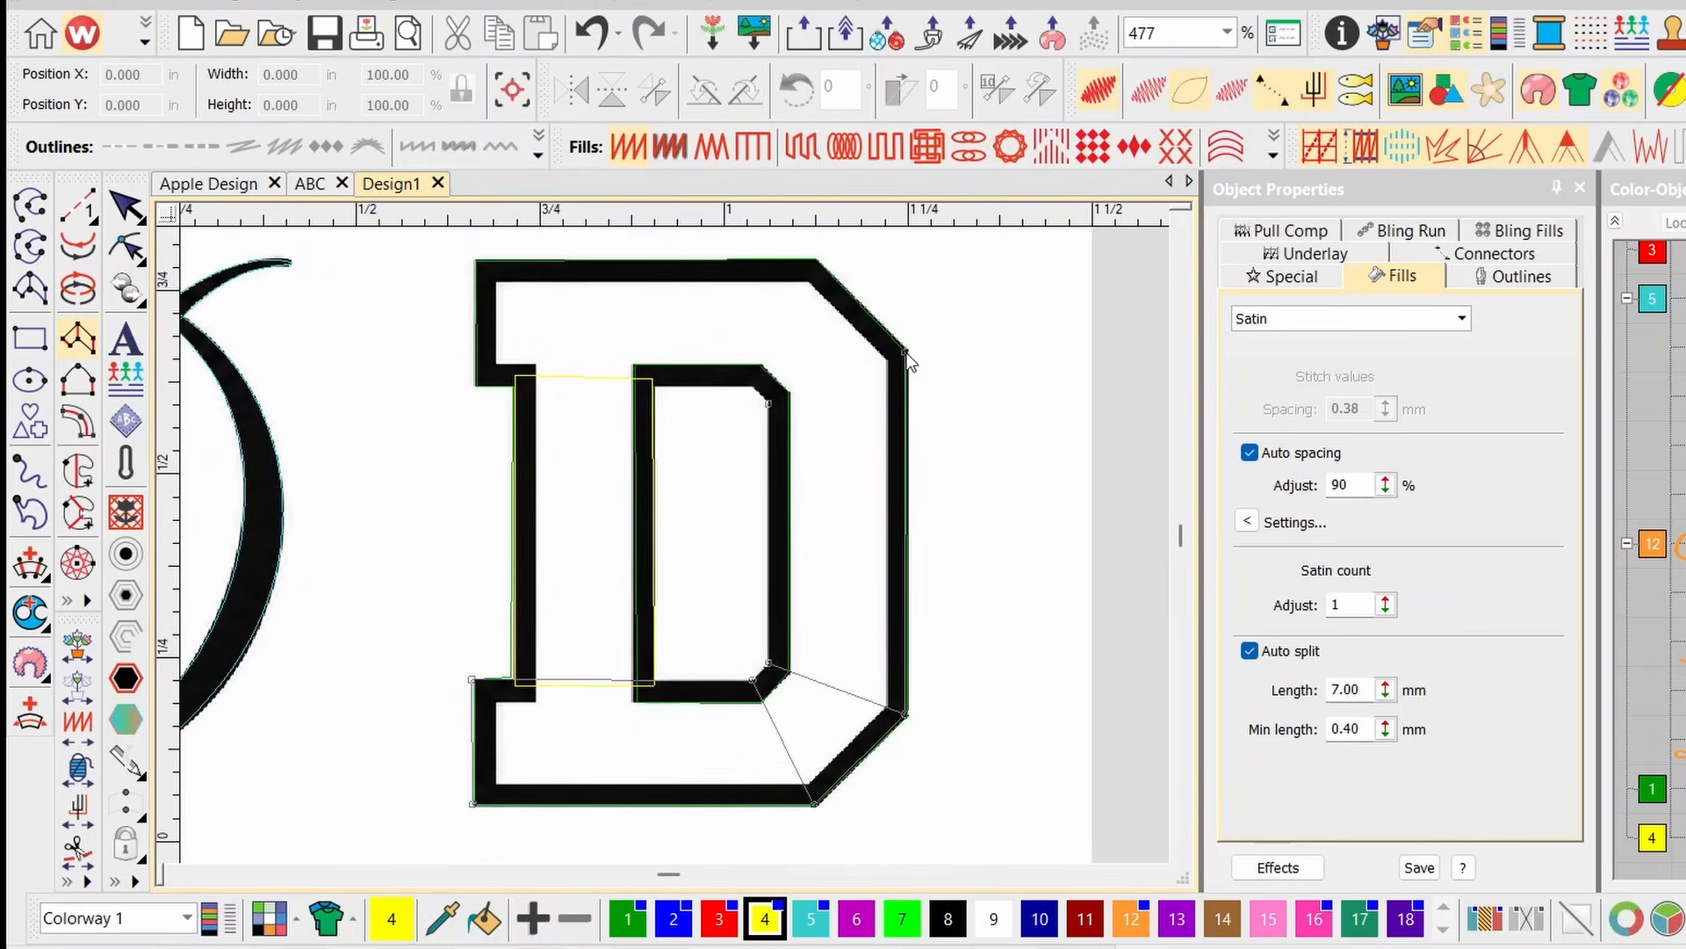
pyautogui.click(753, 383)
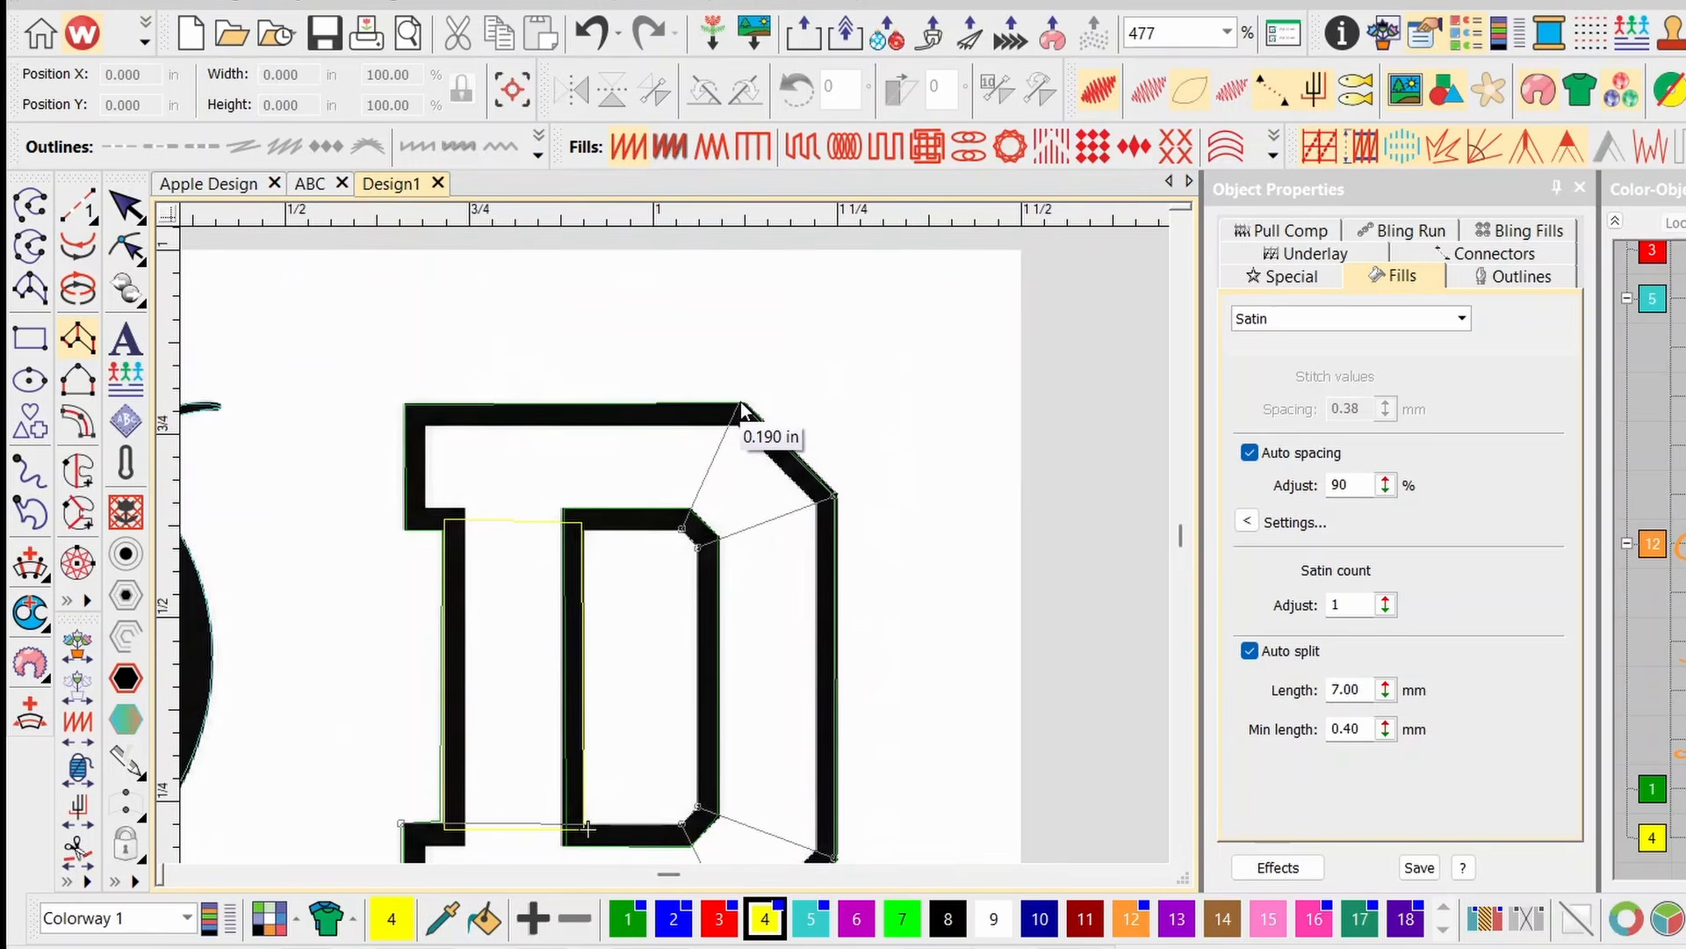
pyautogui.click(743, 402)
pyautogui.click(405, 526)
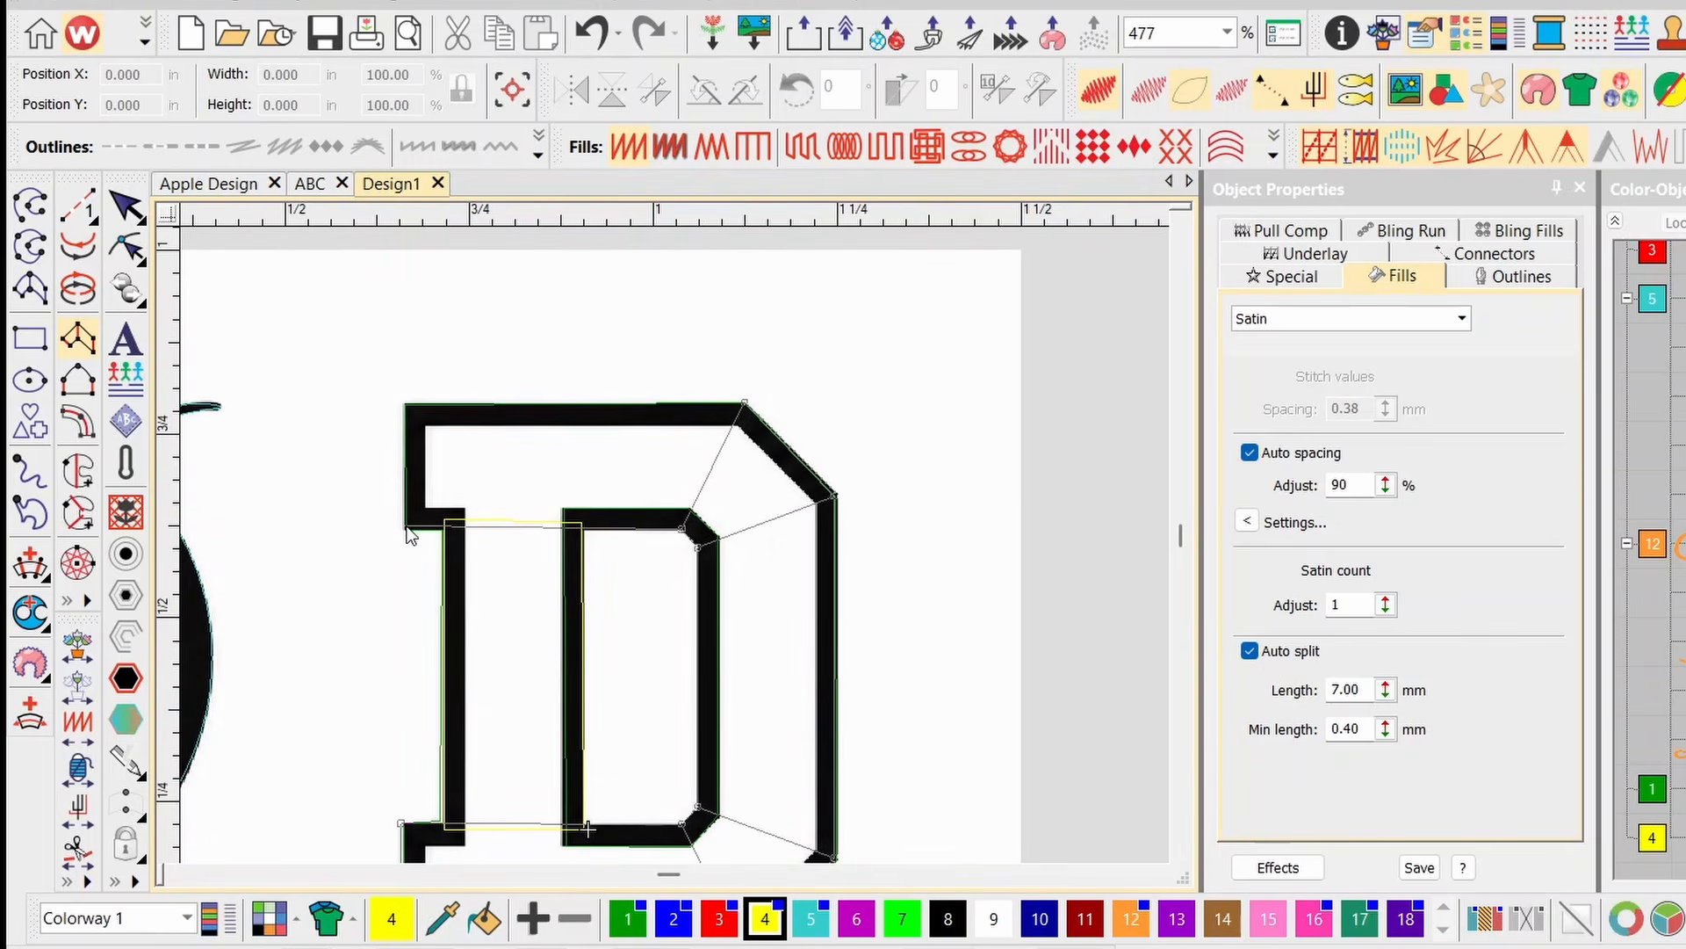
pyautogui.click(404, 403)
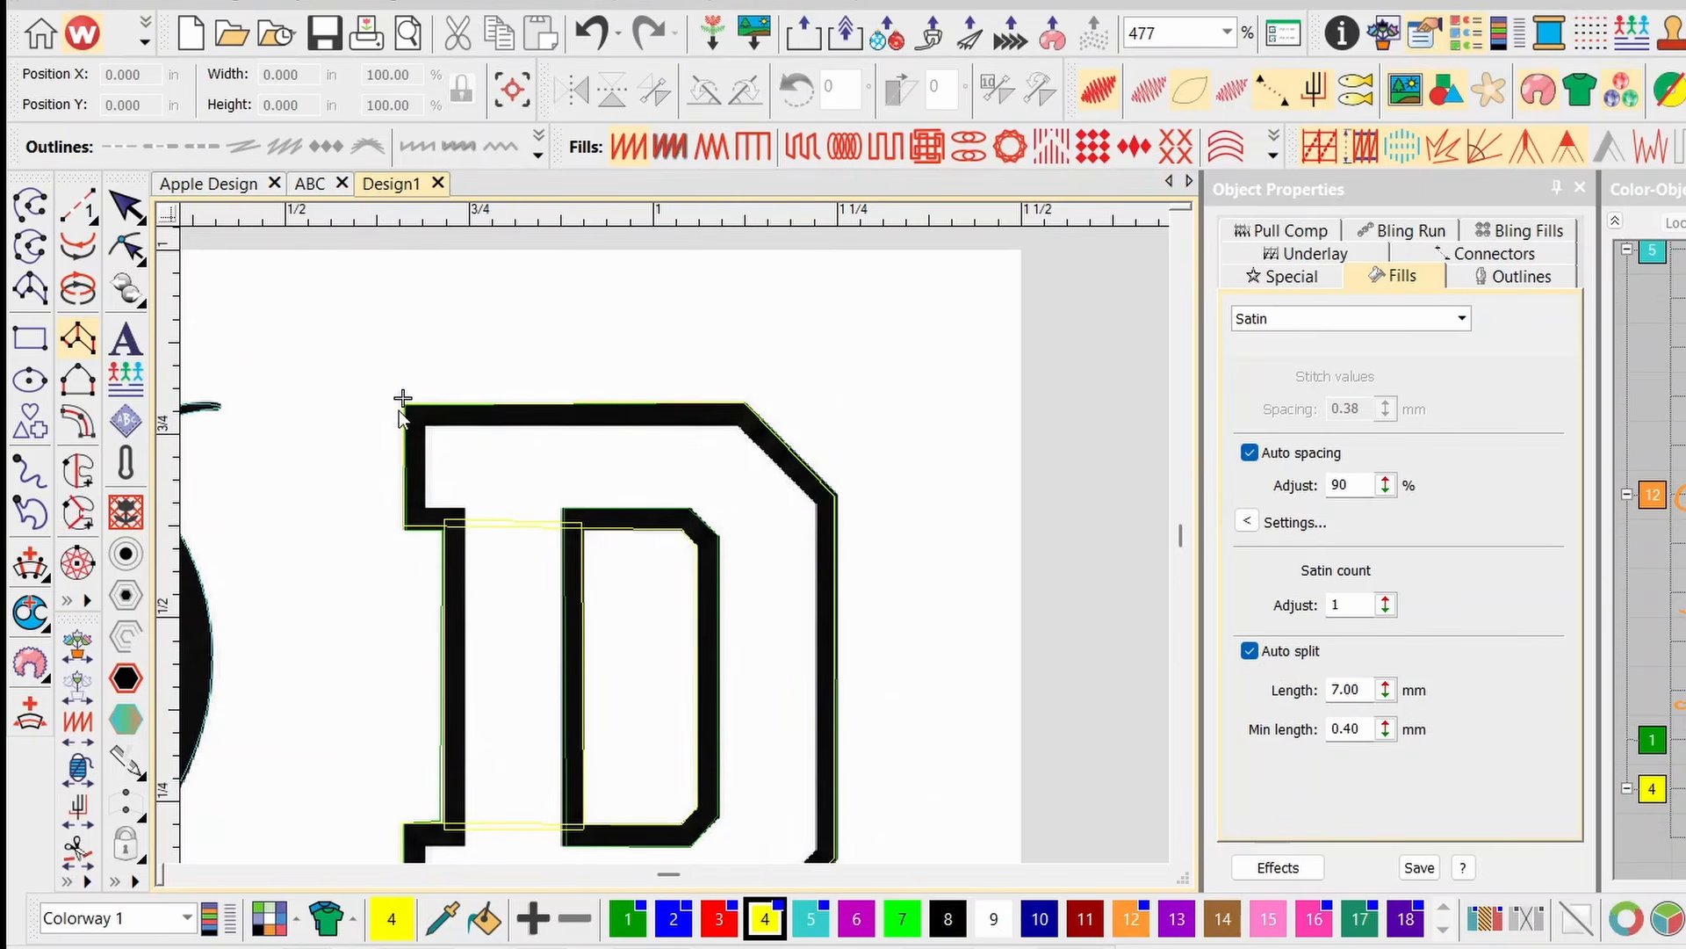
pyautogui.press('Return')
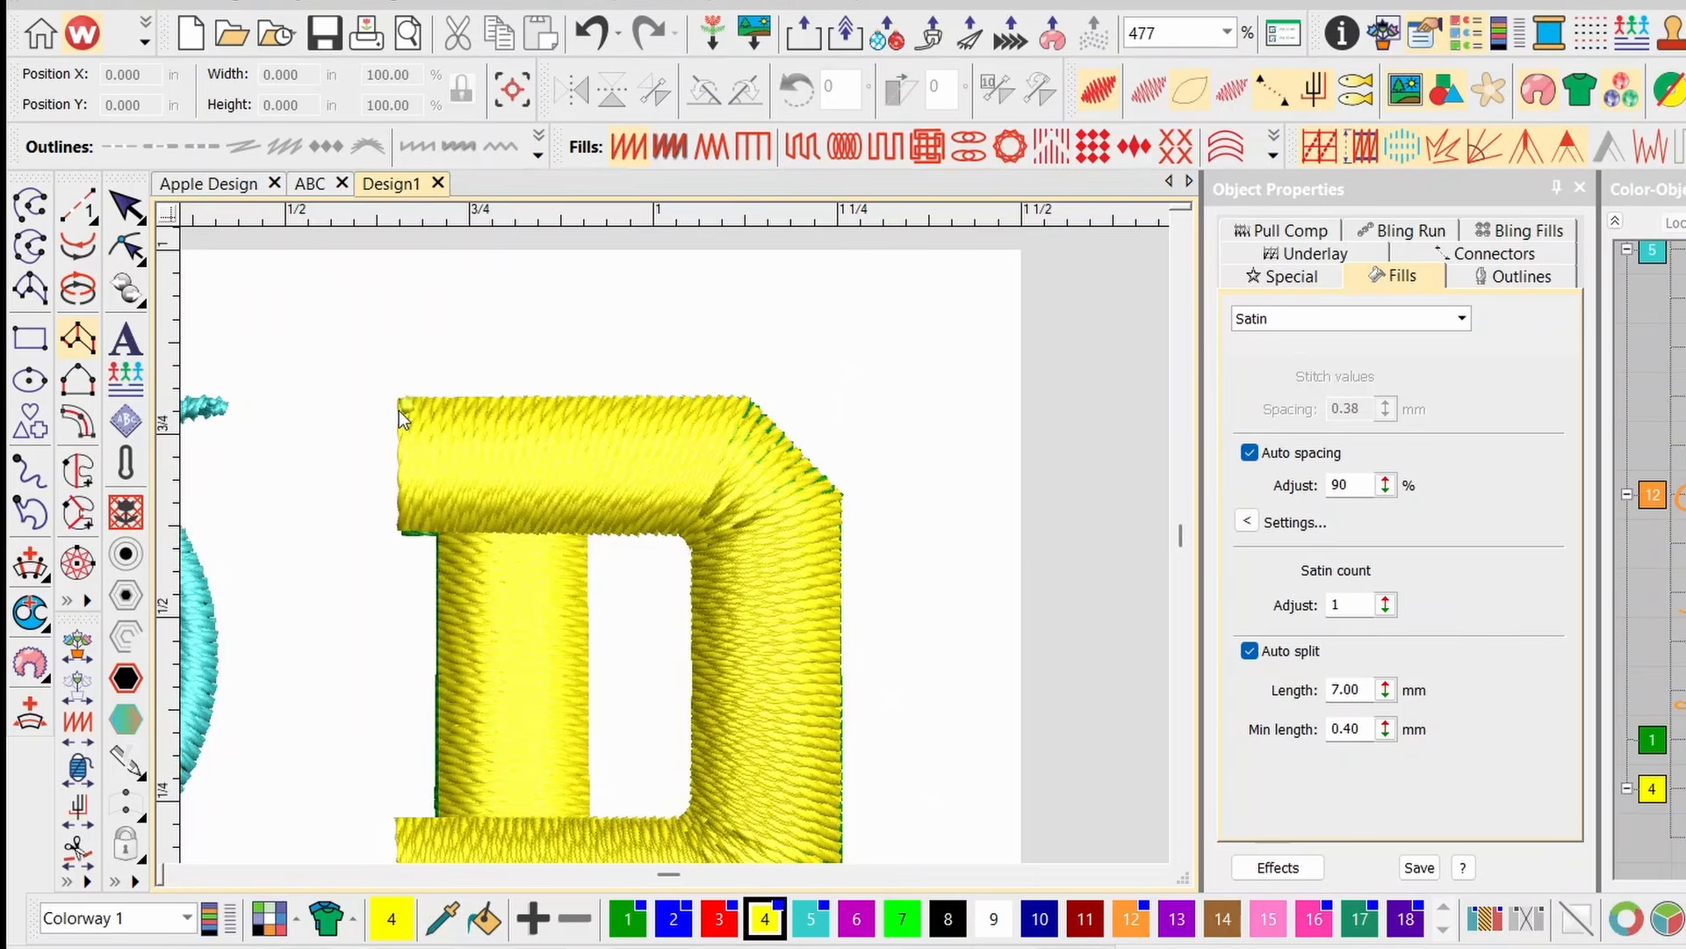
# Select both yellow satin columns and move them together to the right of the green block D.
pyautogui.scroll(-2, 676, 545)
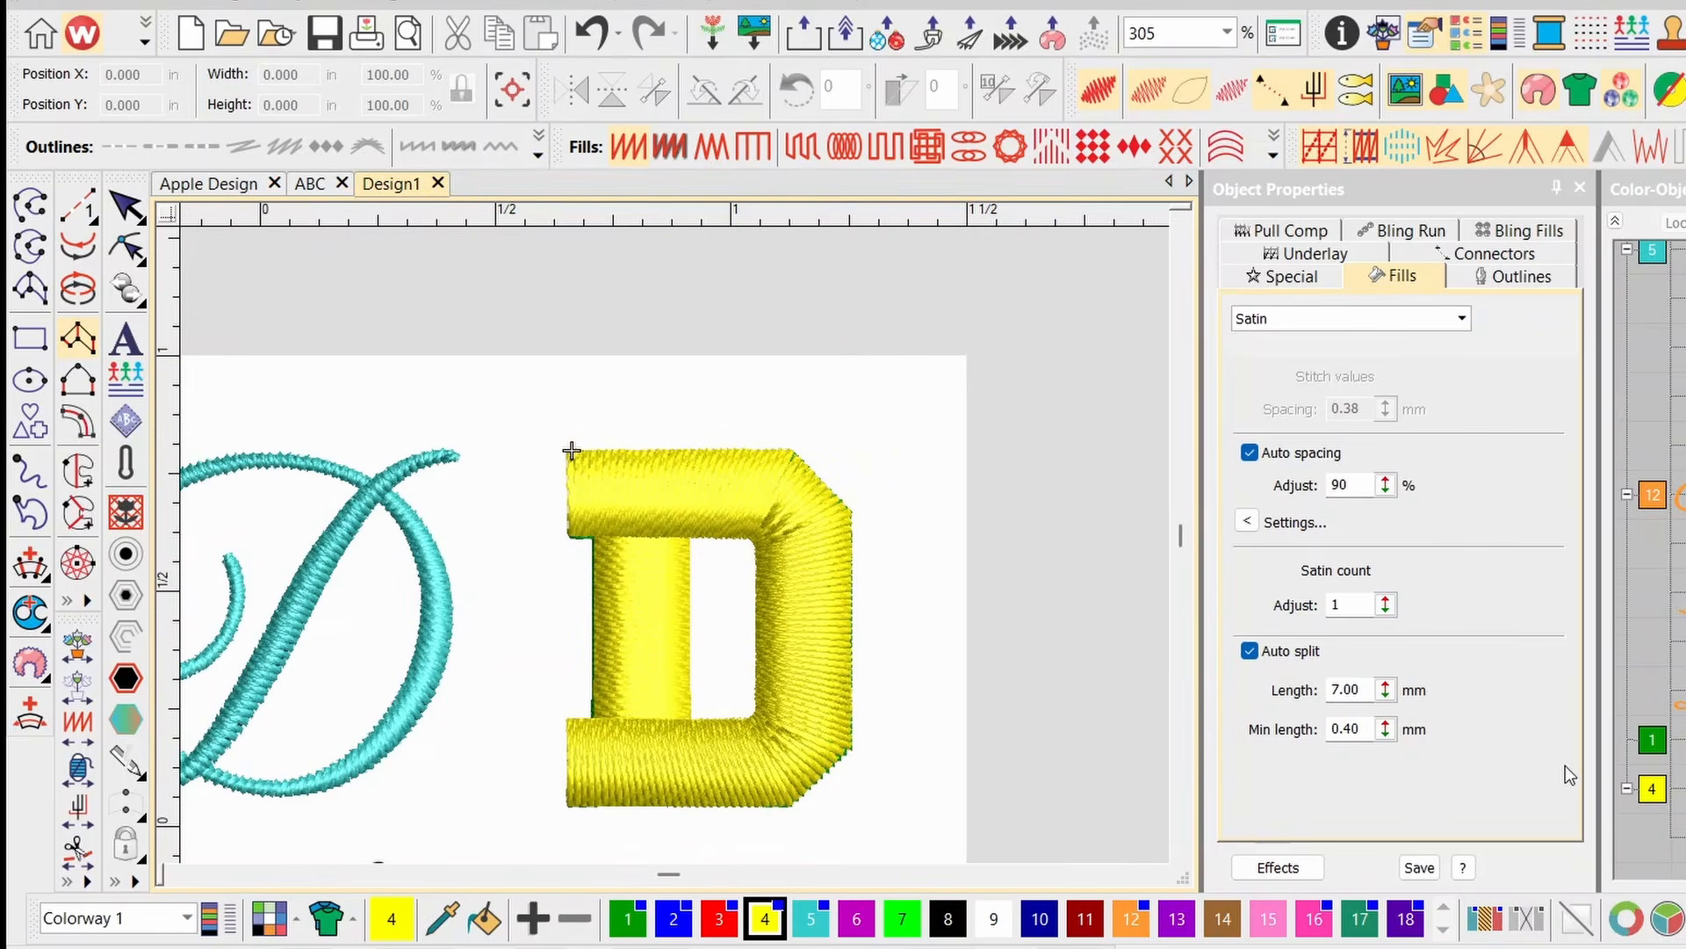
pyautogui.click(126, 207)
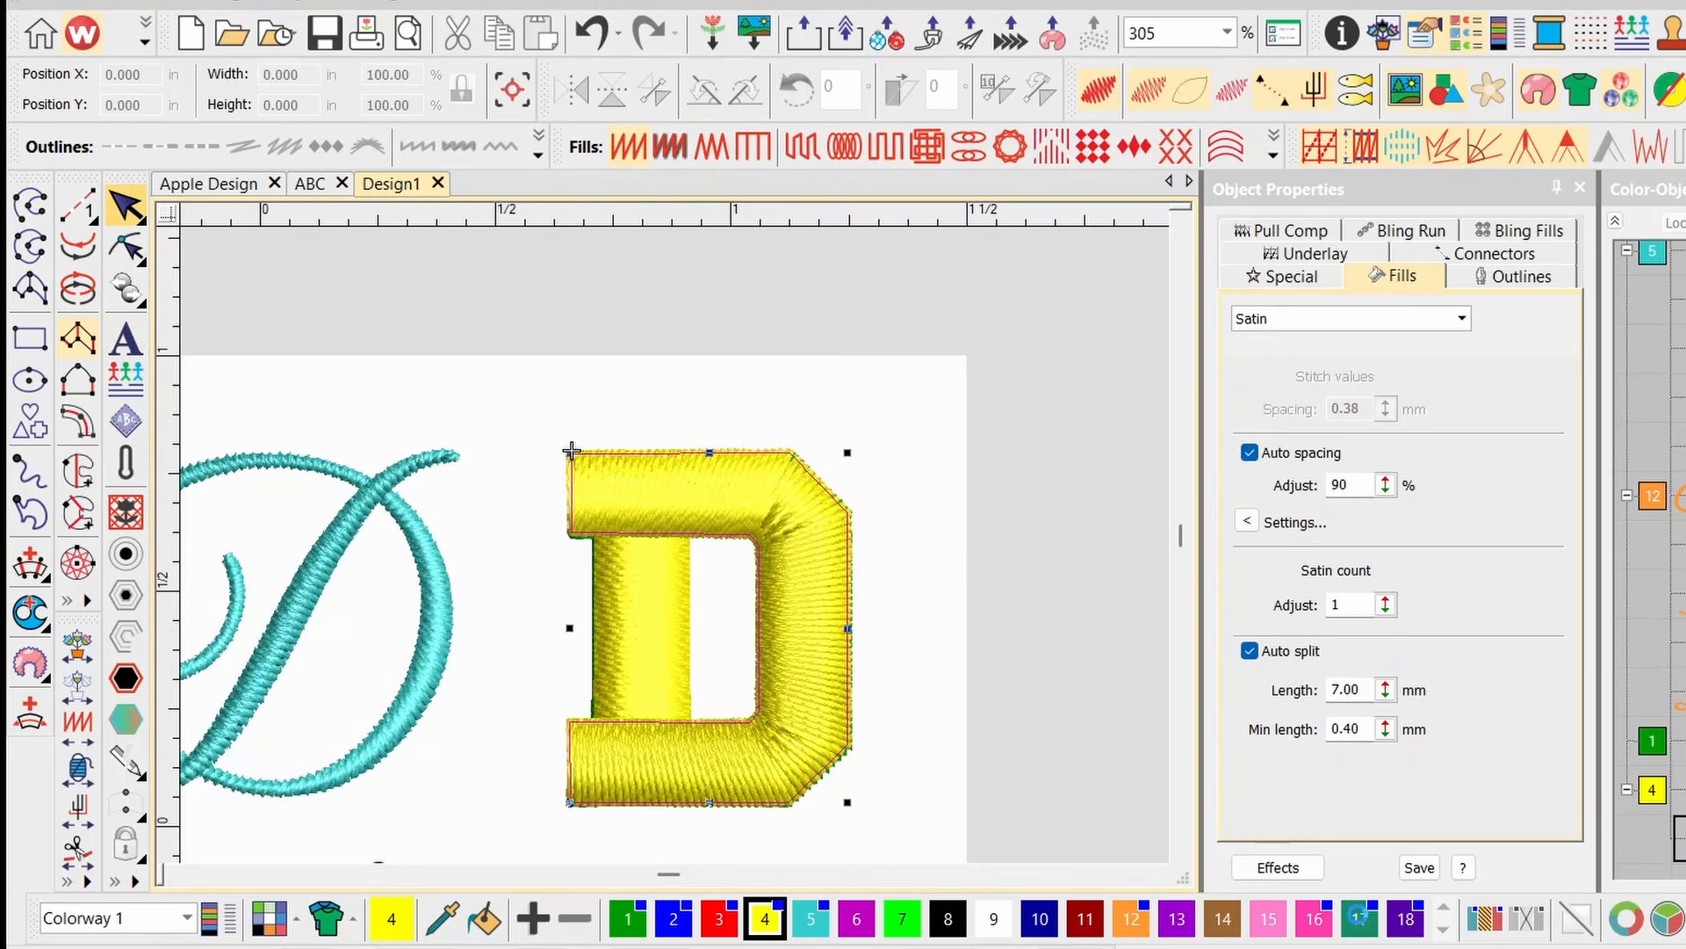
pyautogui.click(1650, 787)
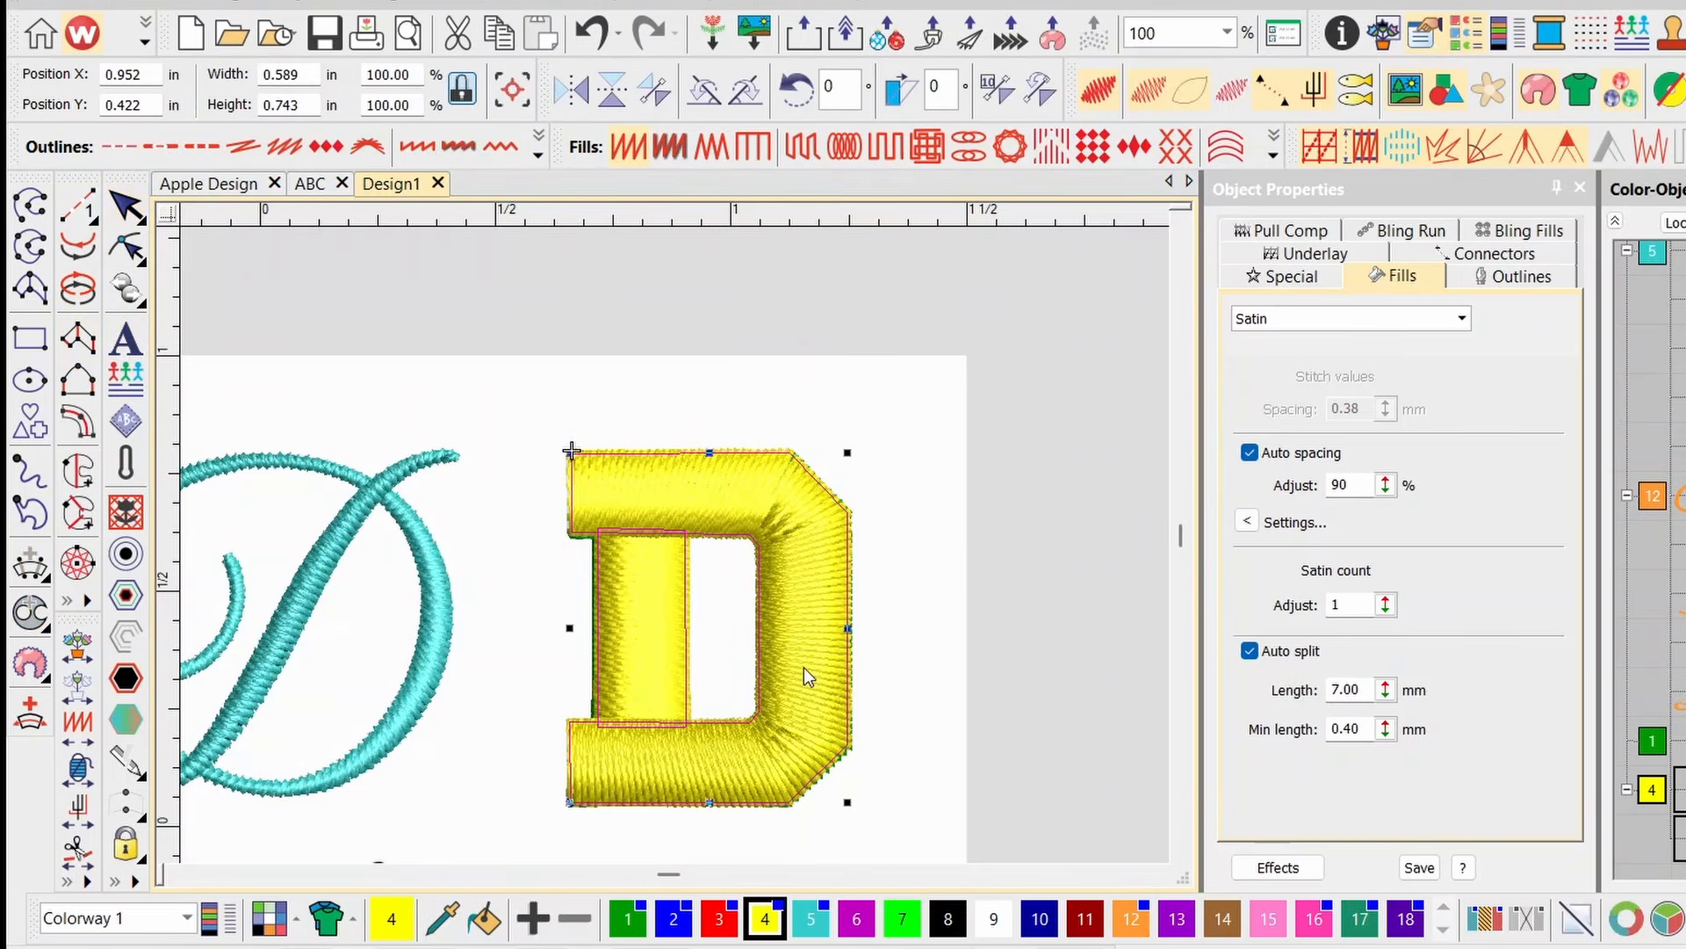
pyautogui.moveTo(804, 665); pyautogui.dragTo(889, 610)
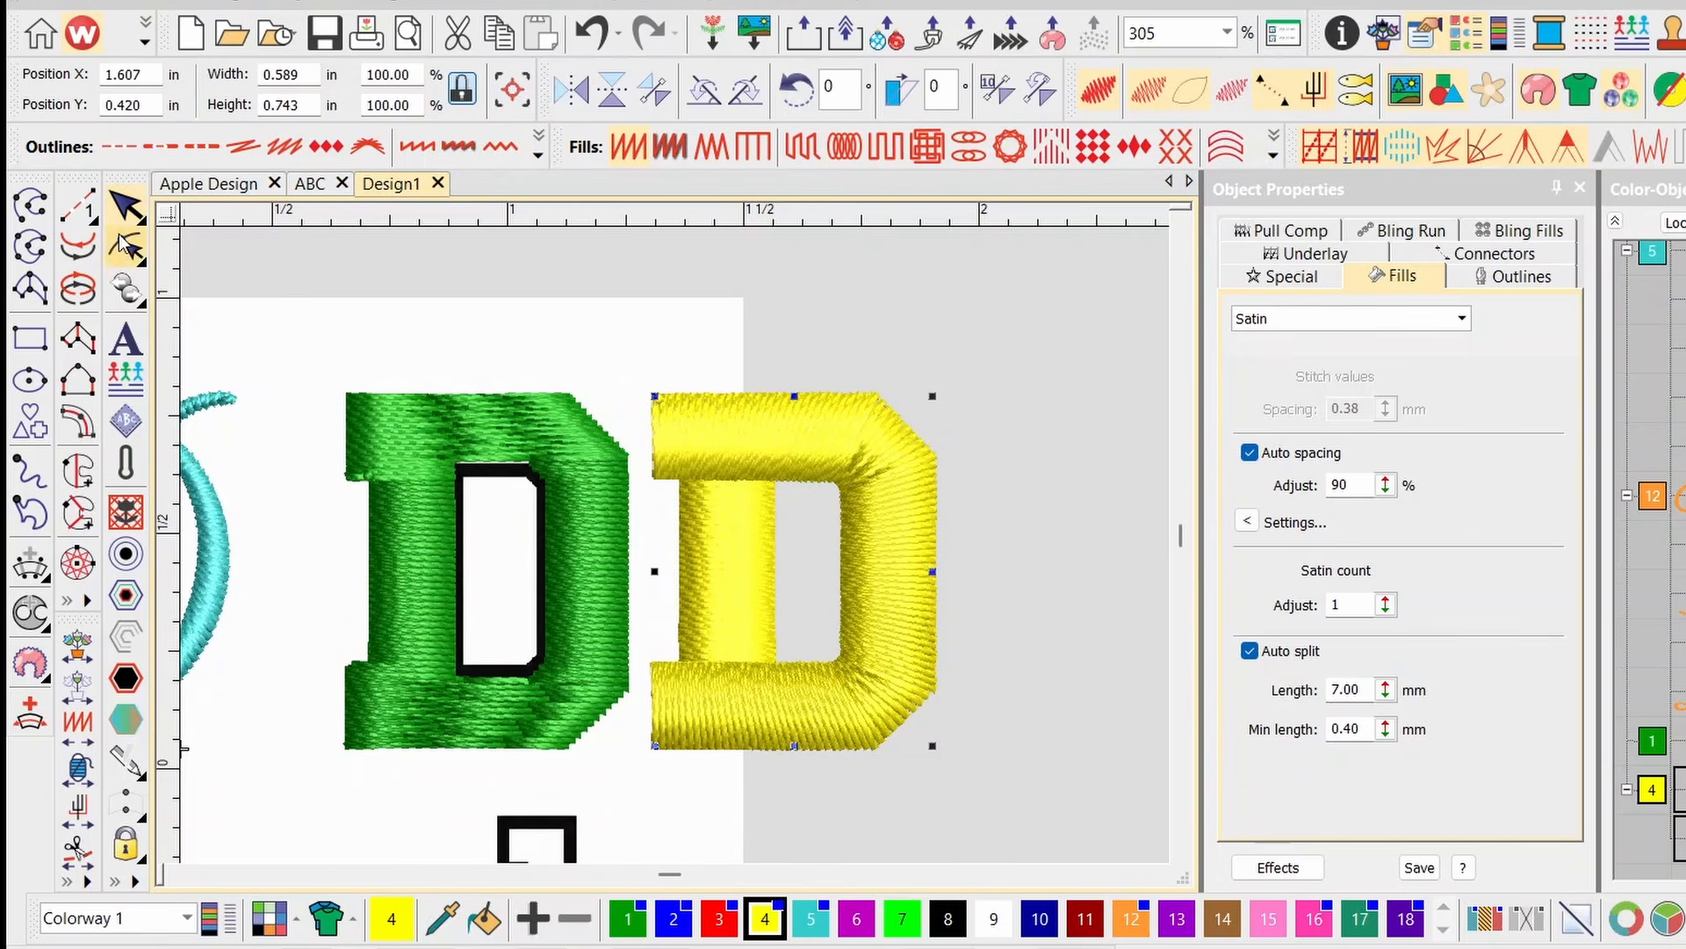
# Change the green Complex Turning D to a Tatami fill and recolor it with purple color 13.
pyautogui.click(395, 425)
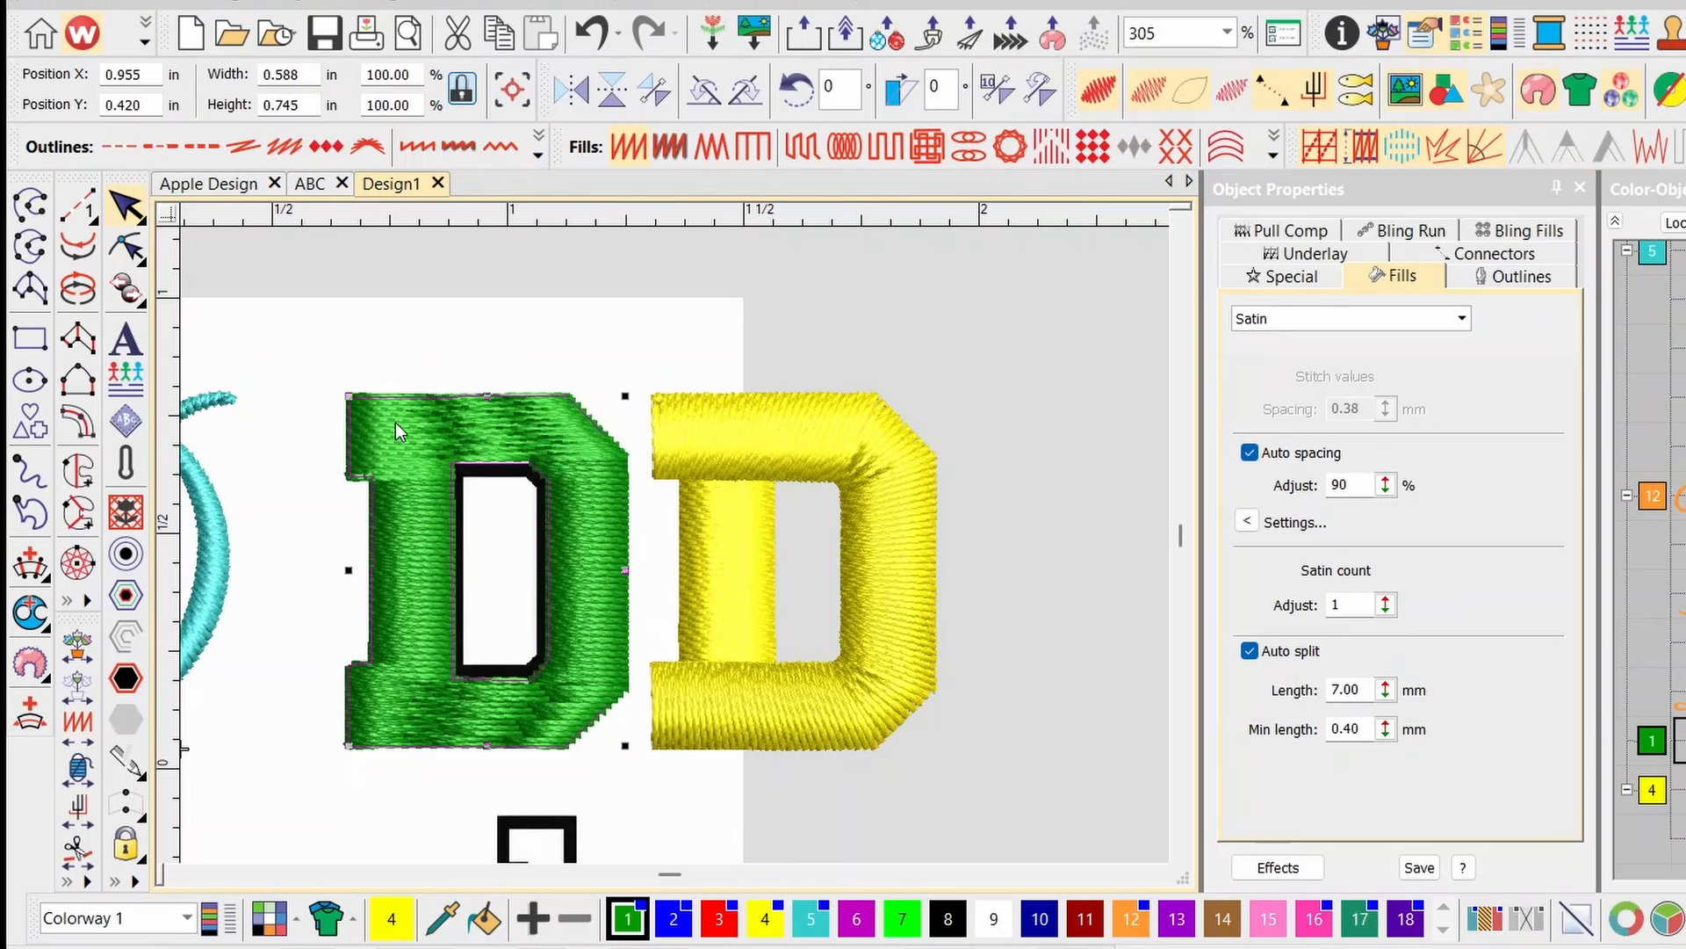
pyautogui.click(802, 151)
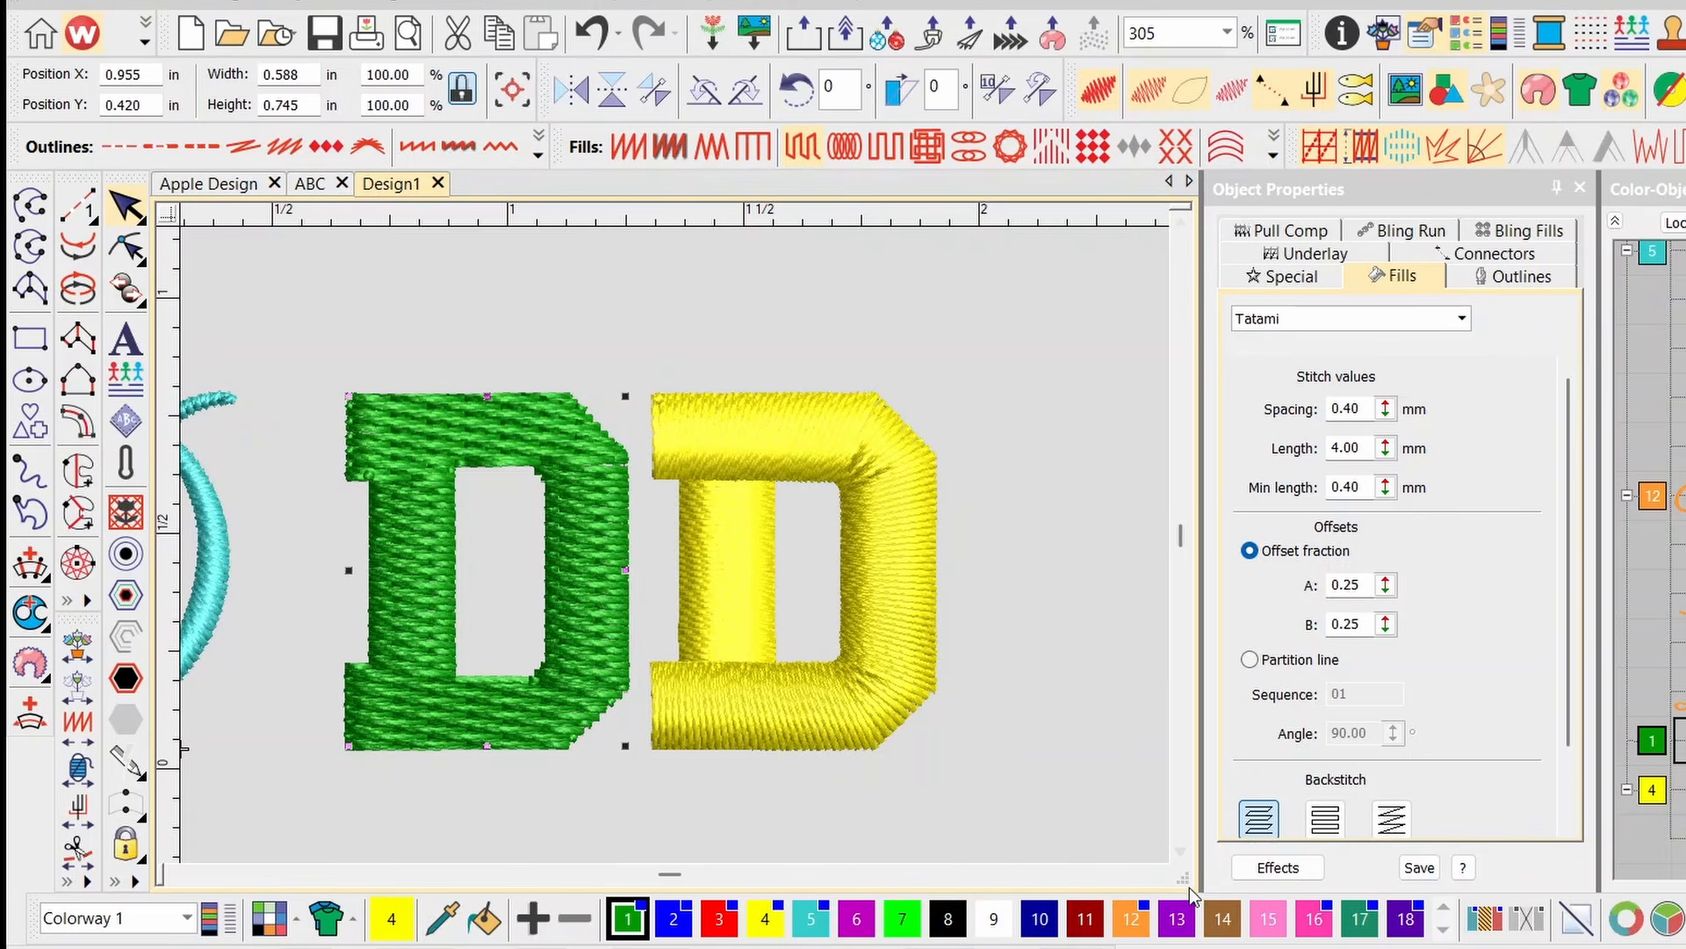
pyautogui.click(1177, 917)
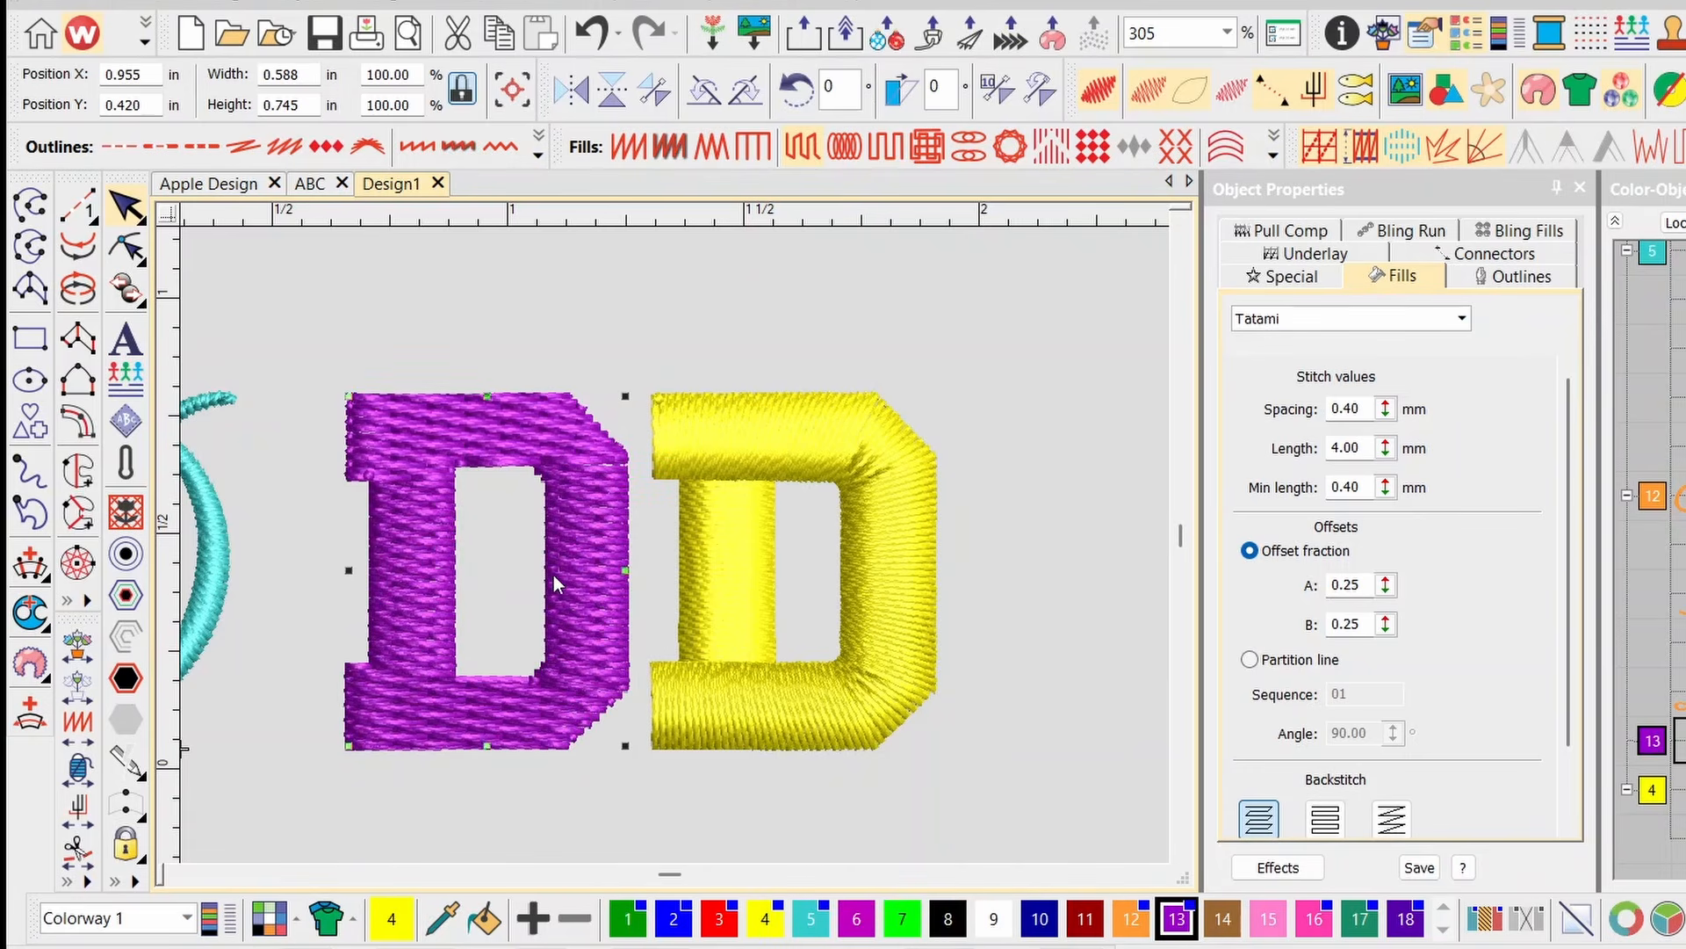